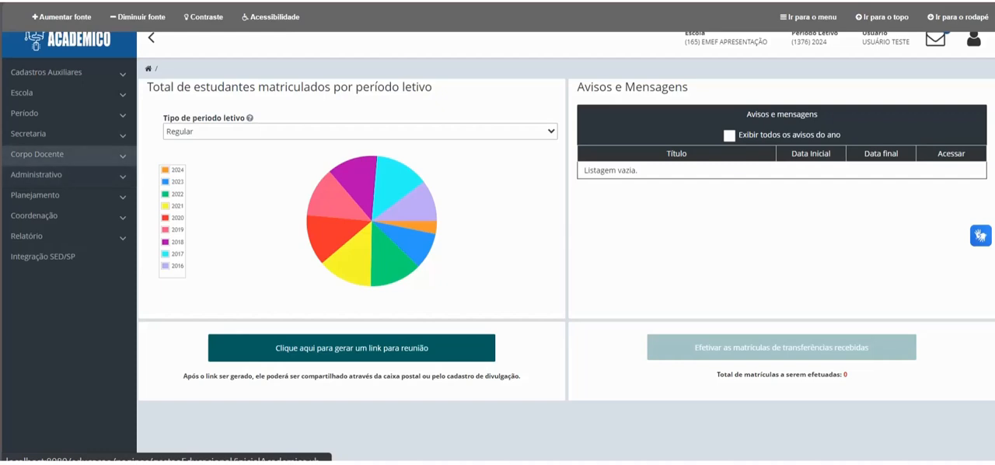
Step: Open the list of school professionals (Profissional Escolar) under Corpo Docente
click(46, 154)
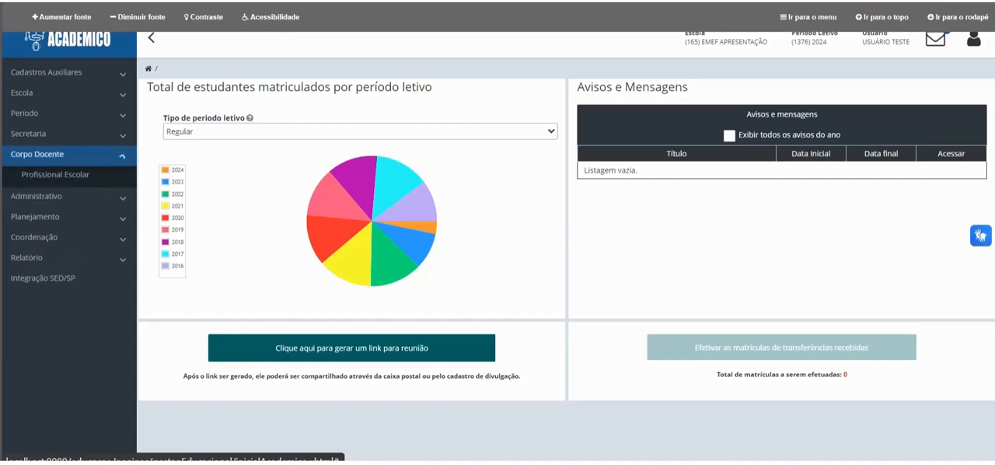
click(55, 175)
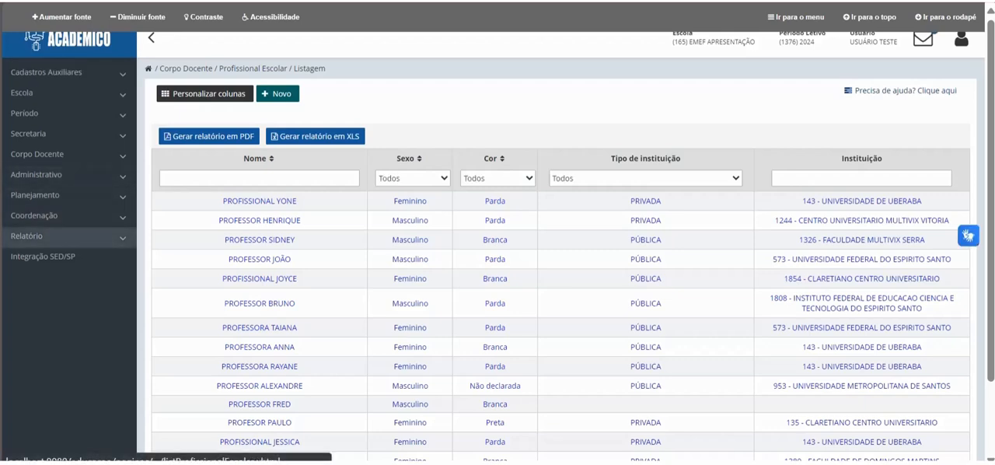
Step: Filter the class list (Turma) by the period "maternal" and open the MATERNAL II class record
click(29, 114)
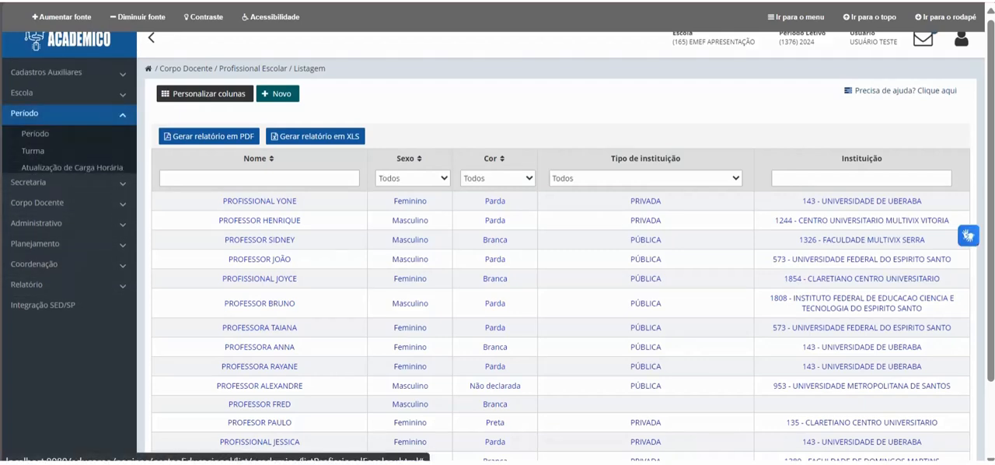
click(34, 150)
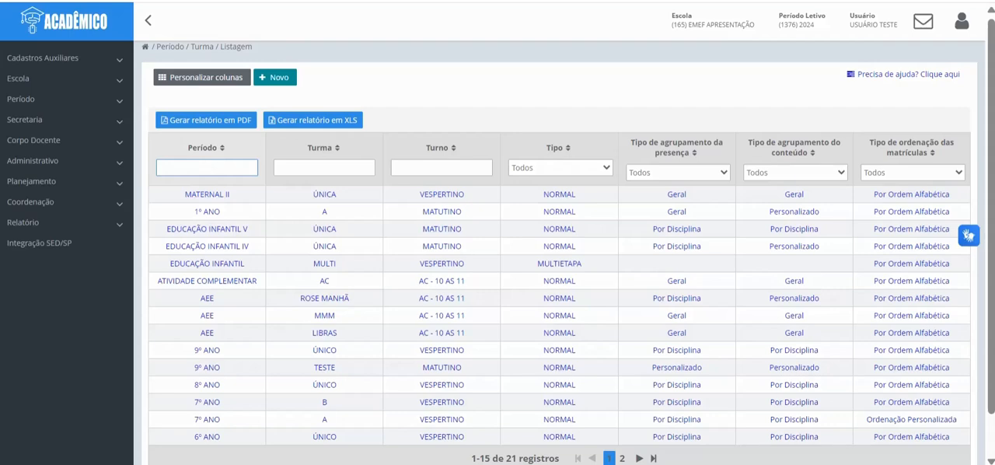
text(maternal)
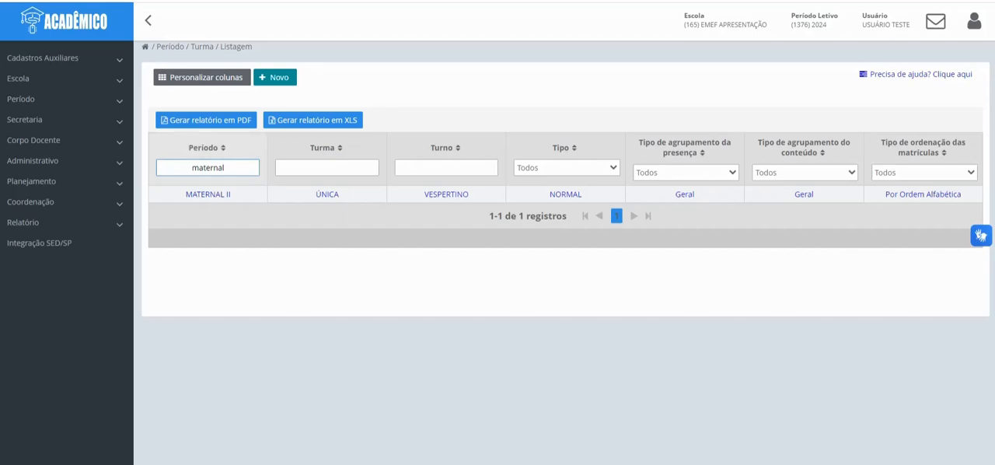
click(208, 193)
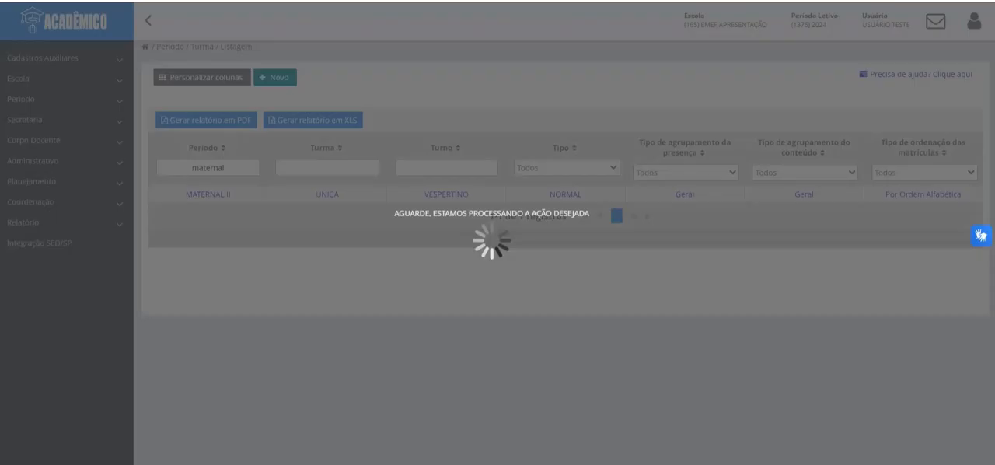
Step: Unlock the discipline grouping of the MATERNAL II class for editing, accepting the possible exclusion of recorded information
scroll(559, 311, down, 3)
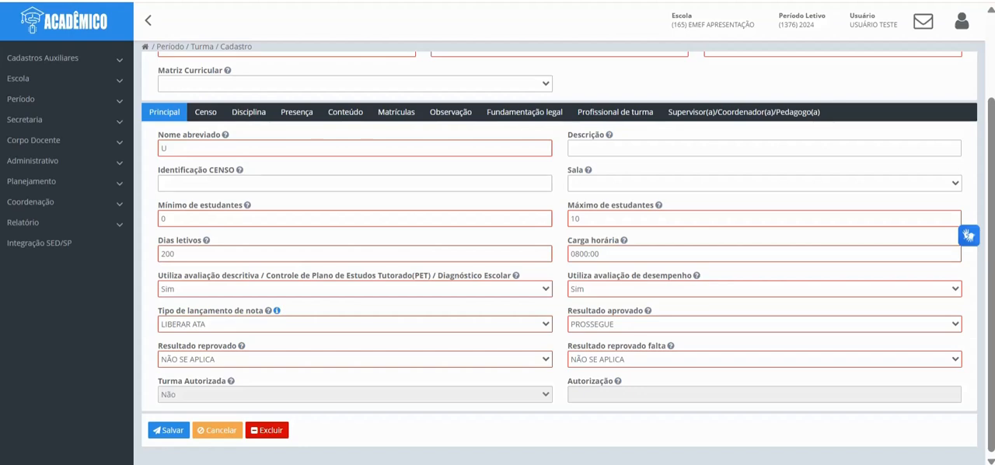
click(249, 112)
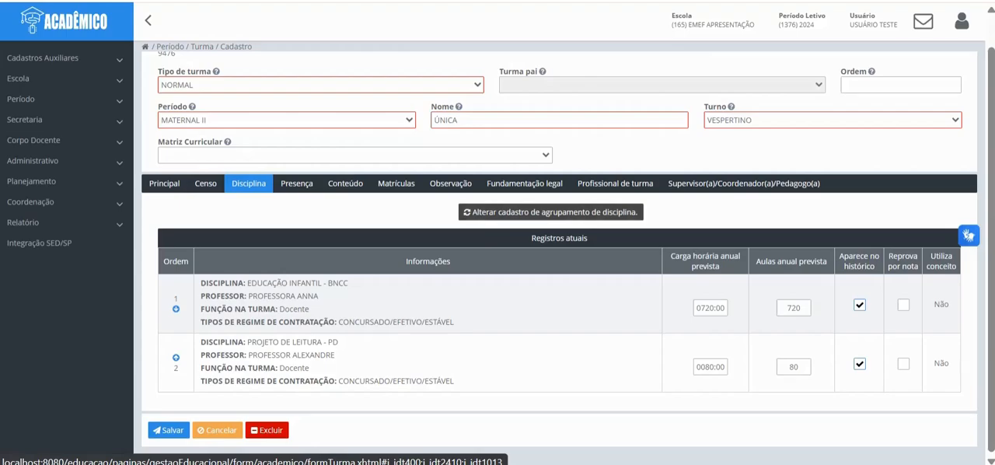
click(550, 211)
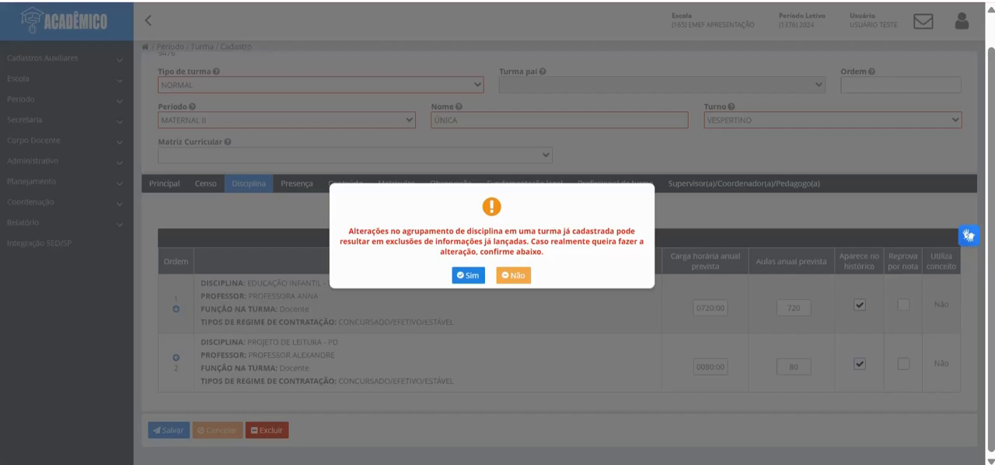
click(467, 275)
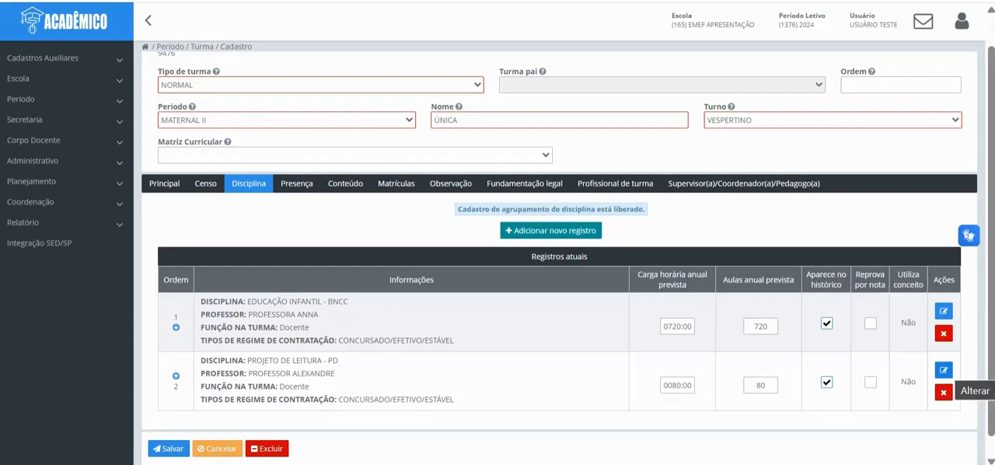
Step: Edit the PROJETO DE LEITURA - PD discipline record and enter the replacement teacher's name as its Professor
click(943, 370)
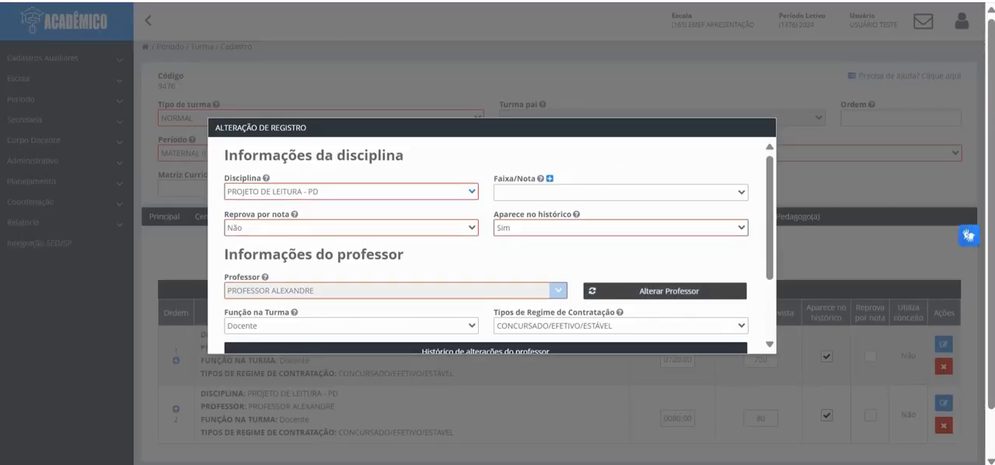
click(665, 290)
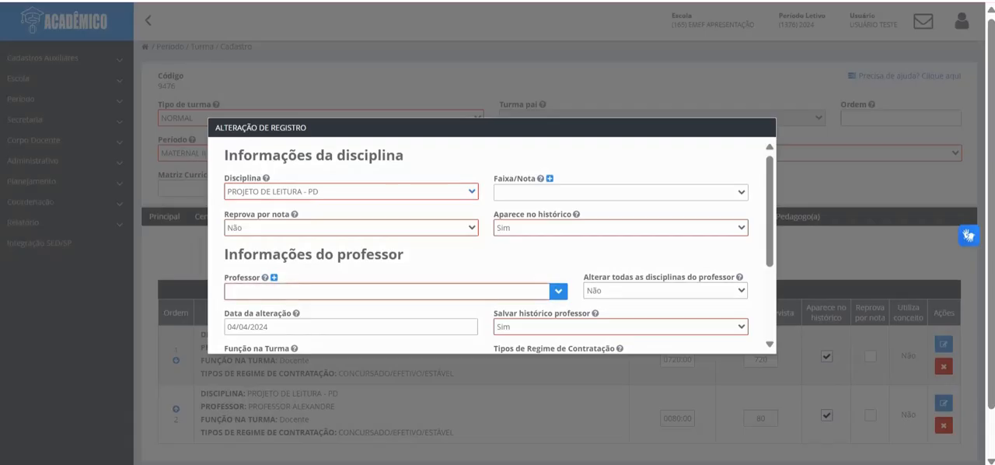
text(MARI)
key(Return)
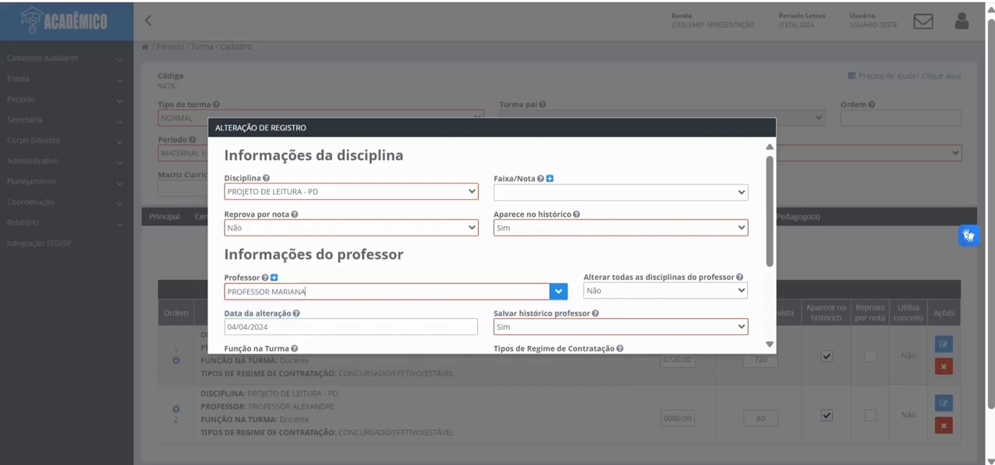
Step: Choose Não for changing all of the teacher's disciplines and Sim for saving the teacher history
scroll(621, 253, down, 1)
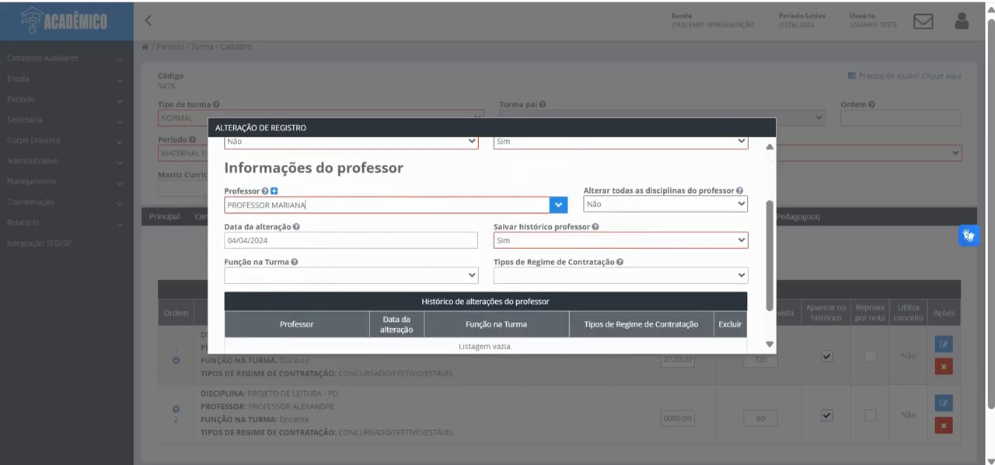
click(665, 205)
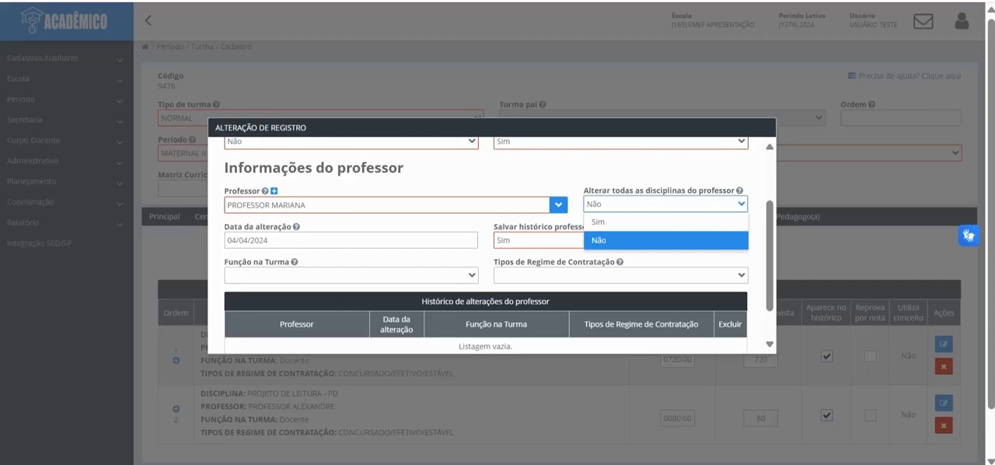
click(666, 240)
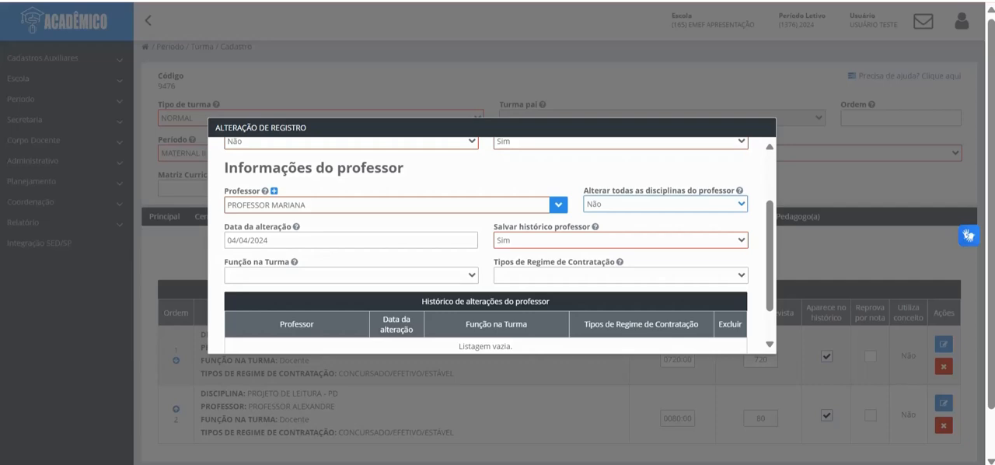
click(620, 240)
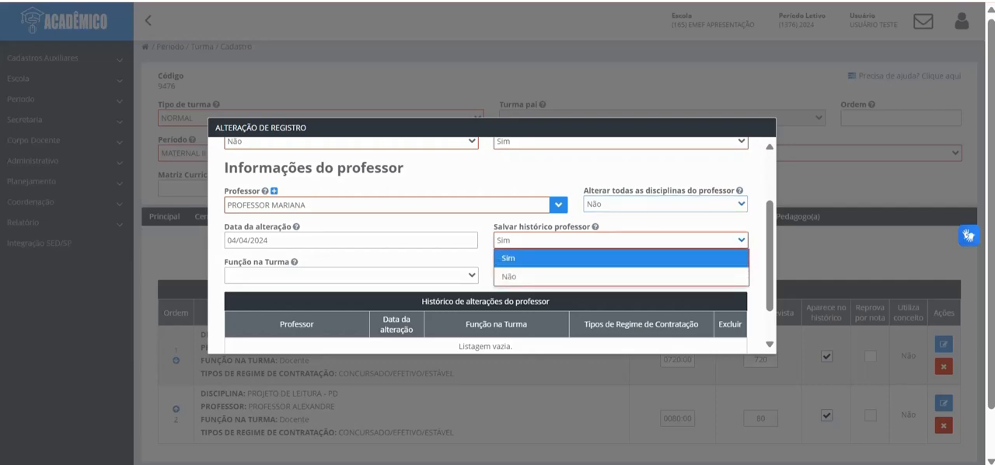
click(620, 258)
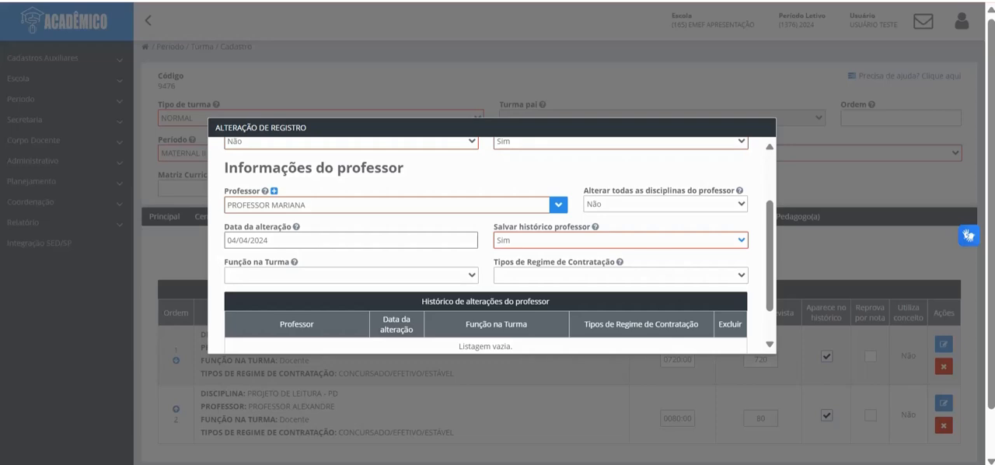
Step: Set the change date to 01/04/2024, function Docente and contract regime CONCURSADO/EFETIVO/ESTÁVEL, and apply the teacher change
click(269, 240)
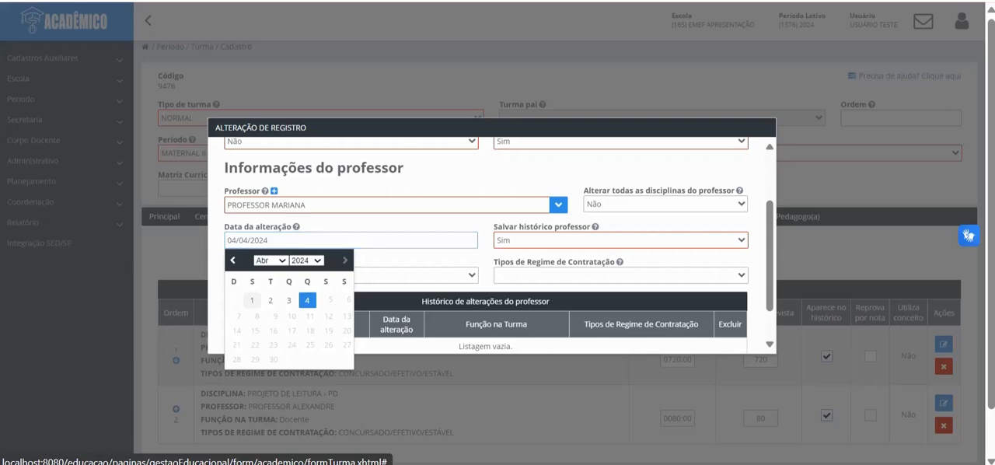
click(252, 300)
click(350, 275)
click(256, 312)
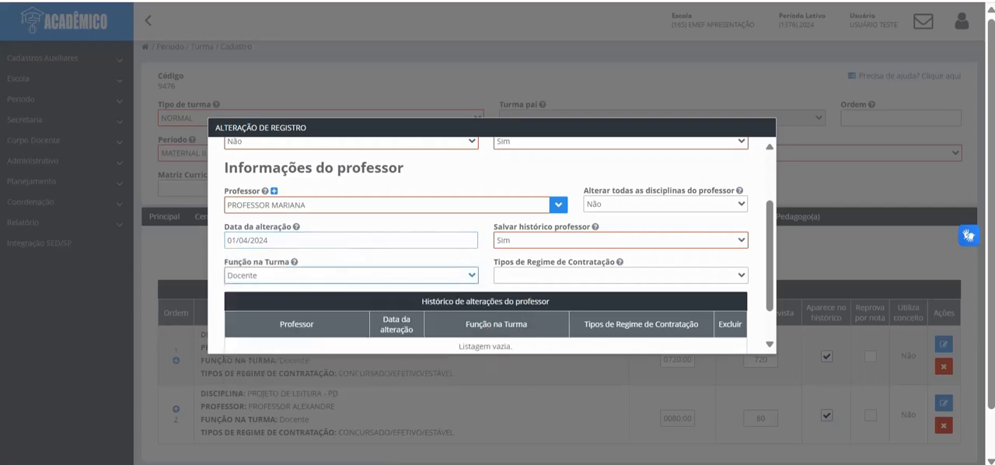
click(621, 275)
click(561, 311)
scroll(561, 311, down, 1)
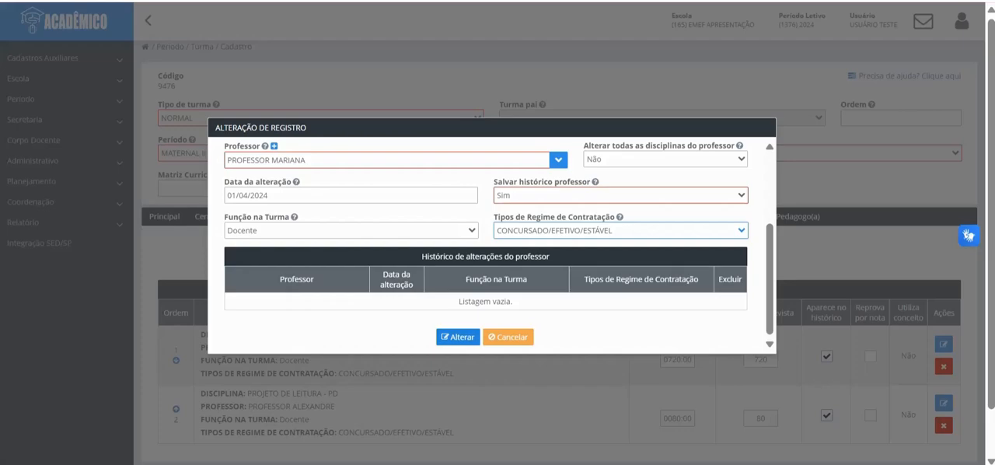
click(458, 336)
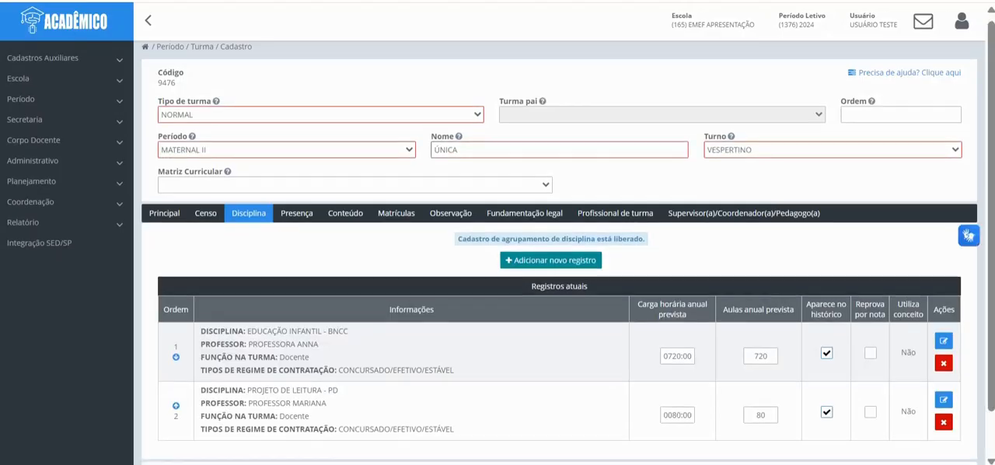
Step: Unlock the class's attendance grouping (Presença) and assign the replacement teacher as Professor responsável
scroll(559, 257, down, 1)
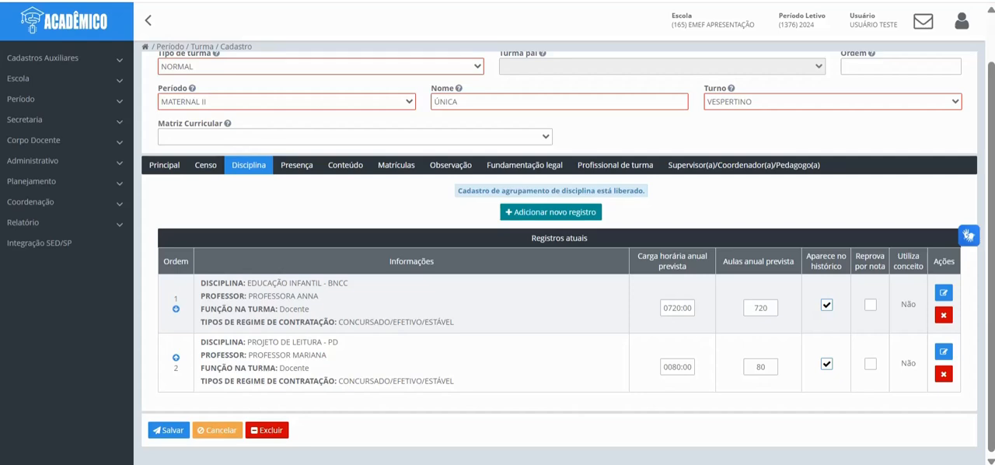
click(296, 165)
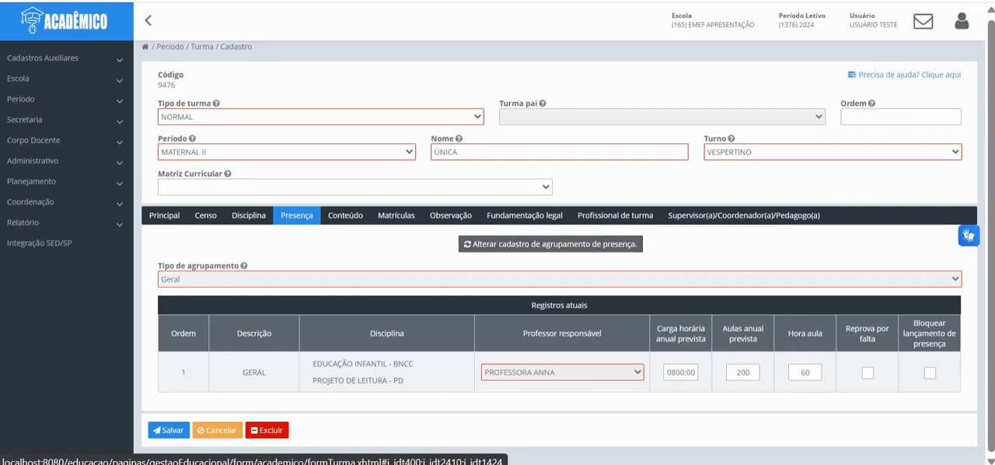
click(345, 216)
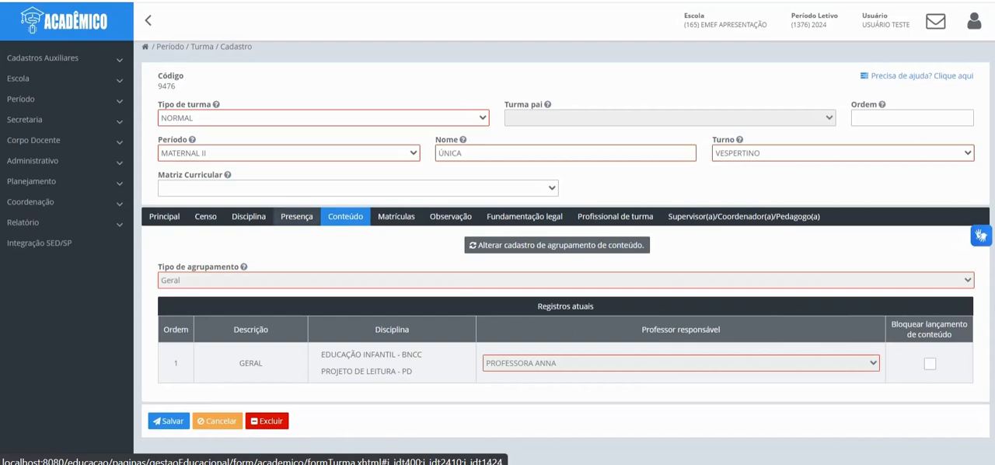
click(296, 216)
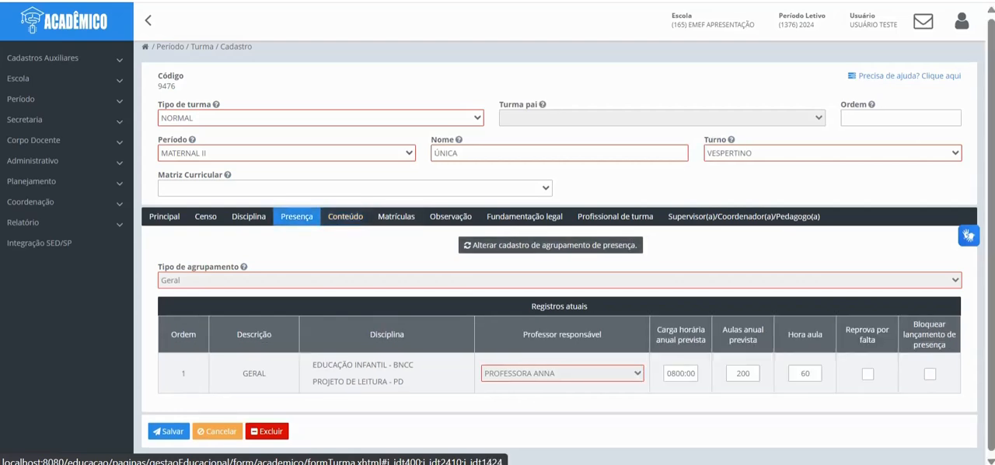
click(550, 244)
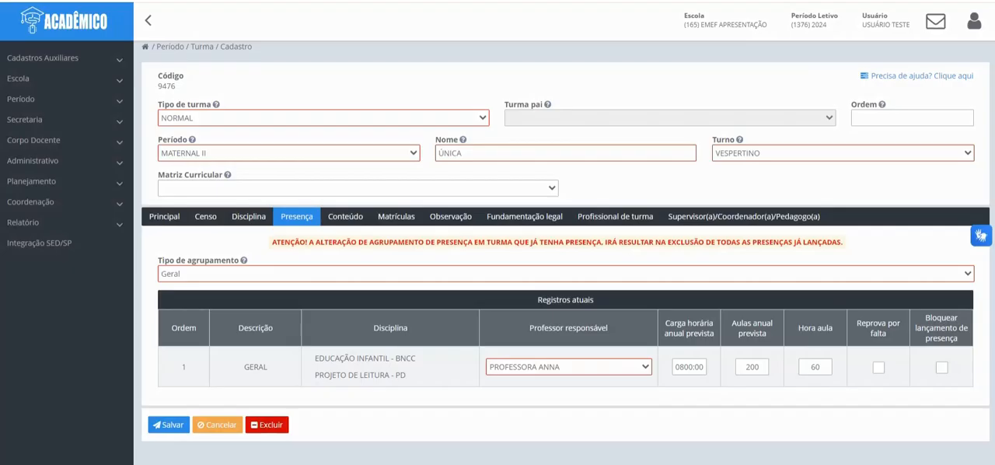
click(568, 367)
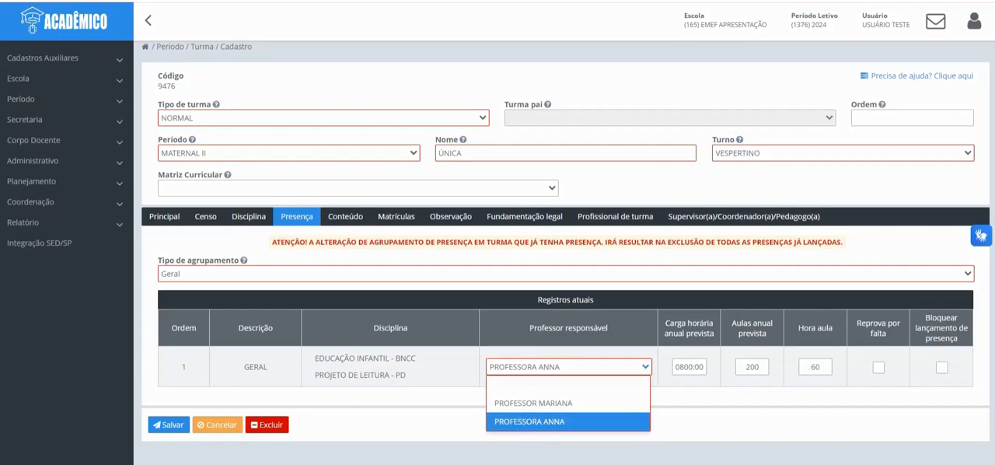
click(533, 404)
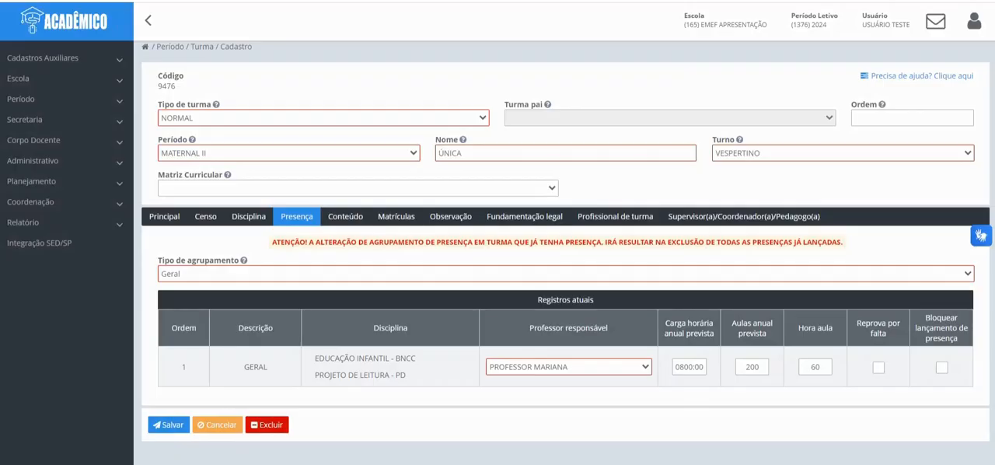
Step: Unlock the content grouping (Conteúdo), assign the replacement teacher as Professor responsável, and save the class
click(345, 216)
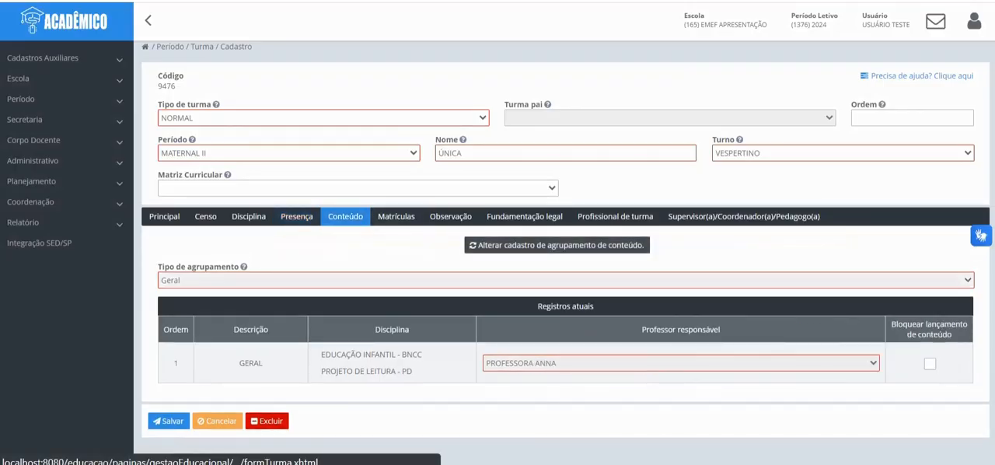
click(556, 246)
click(676, 356)
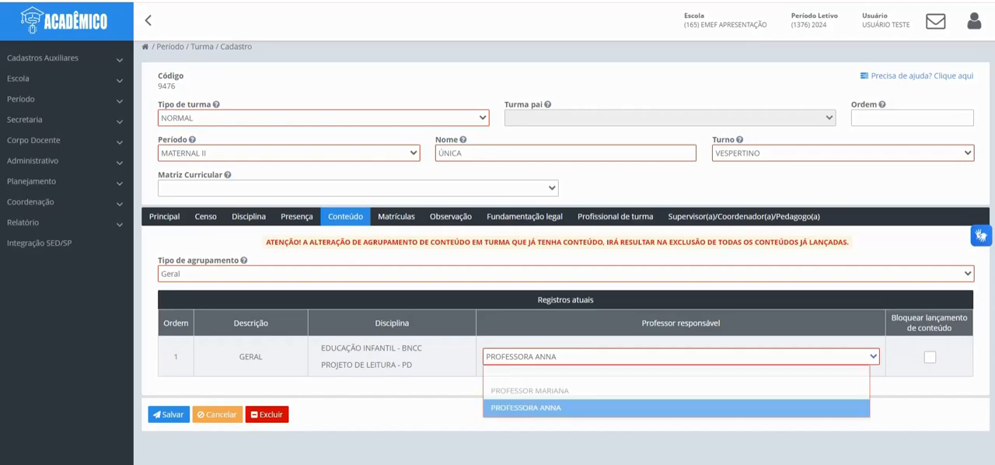
click(513, 390)
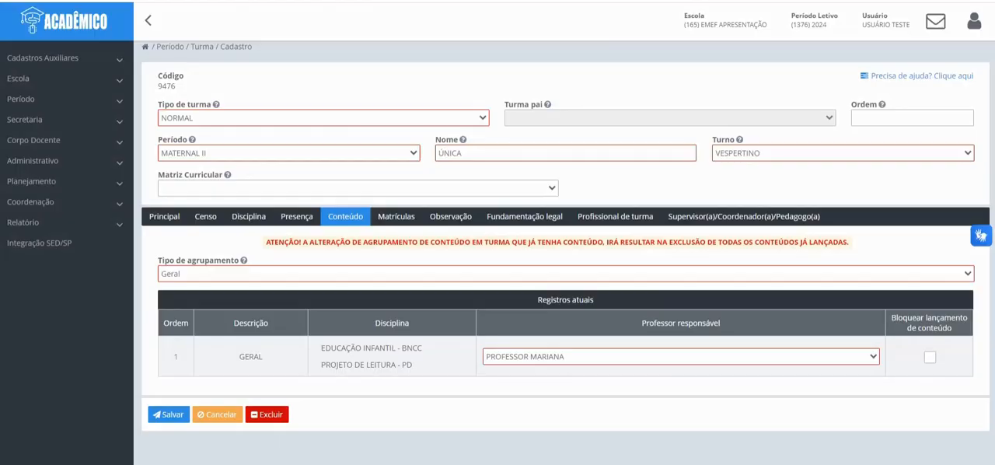
click(168, 414)
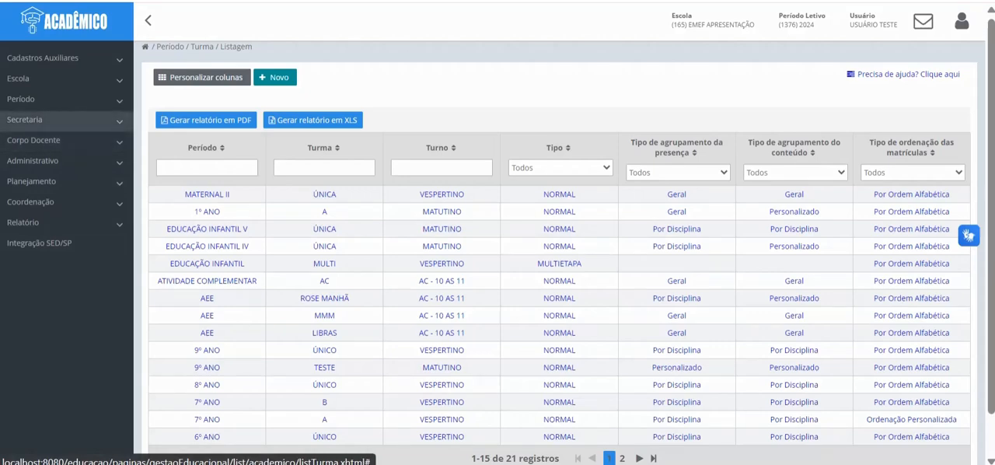
Step: Open the Portal do Professor list among the Secretaria portals
click(31, 120)
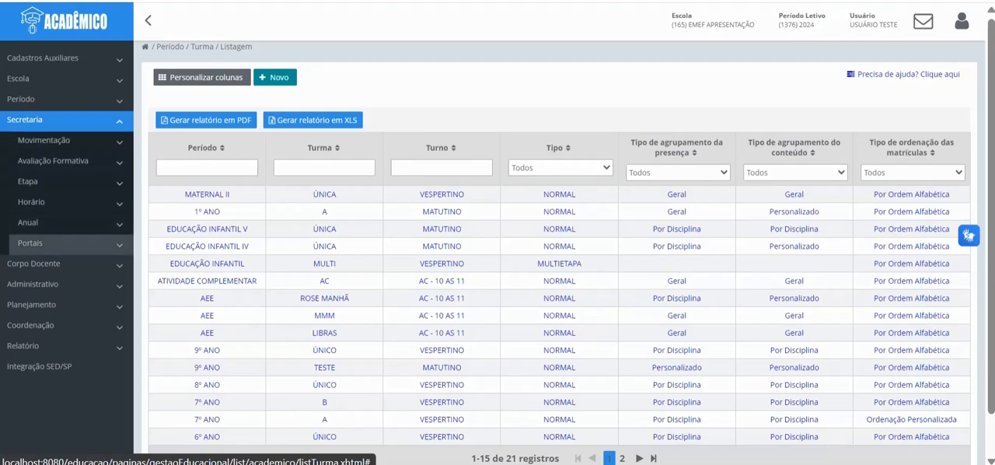
click(31, 244)
click(46, 276)
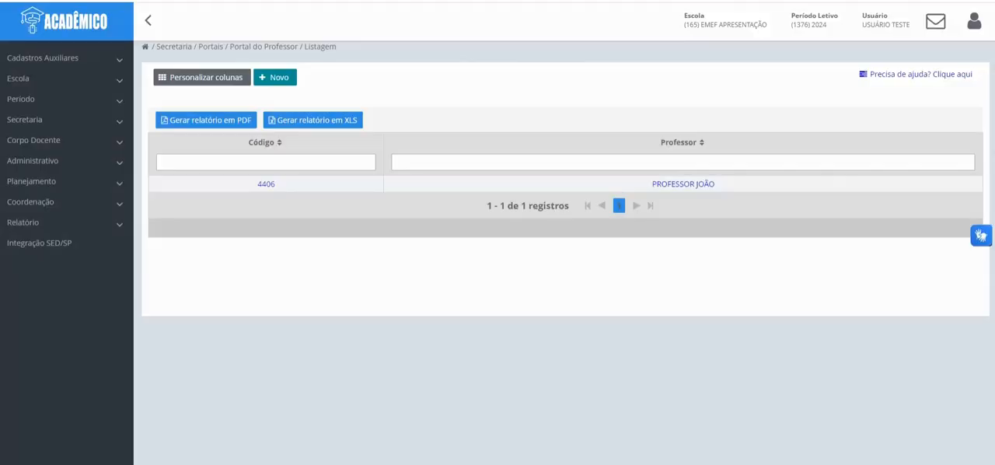
click(31, 120)
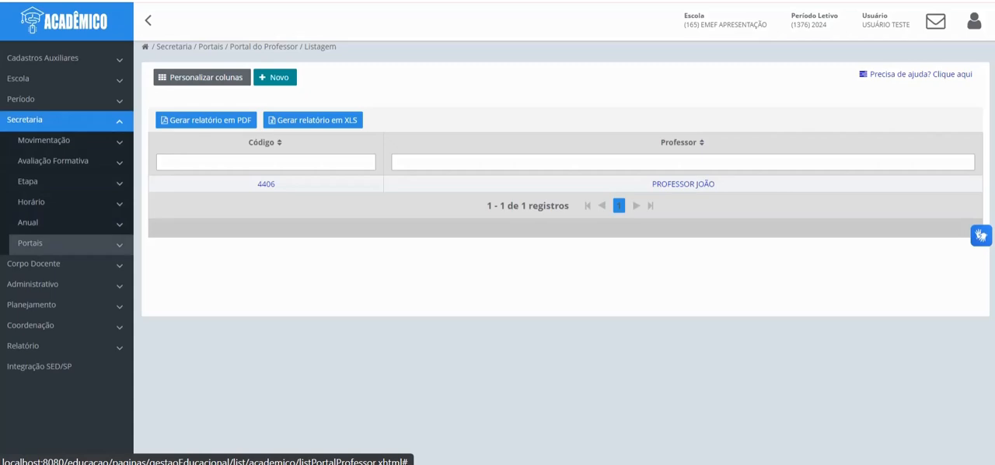
click(31, 243)
click(55, 264)
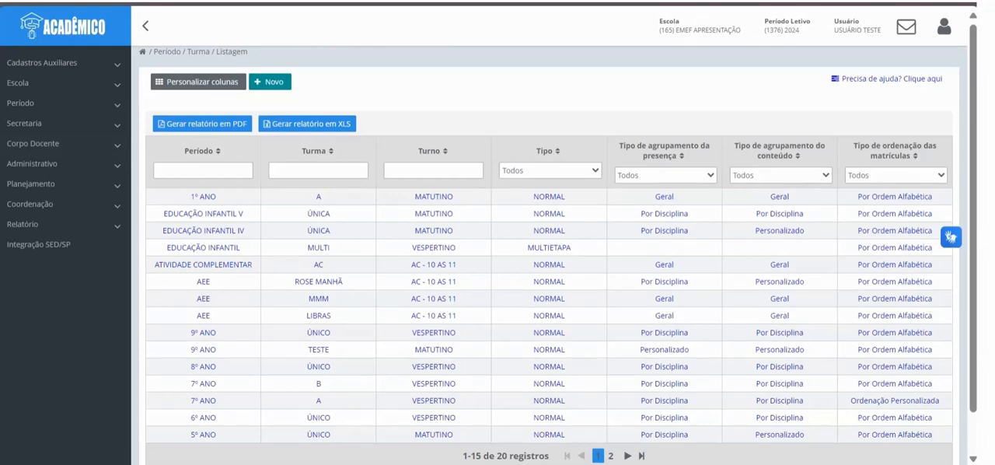
Step: Filter the class list by Período 7º and open the VESPERTINO class A
click(203, 170)
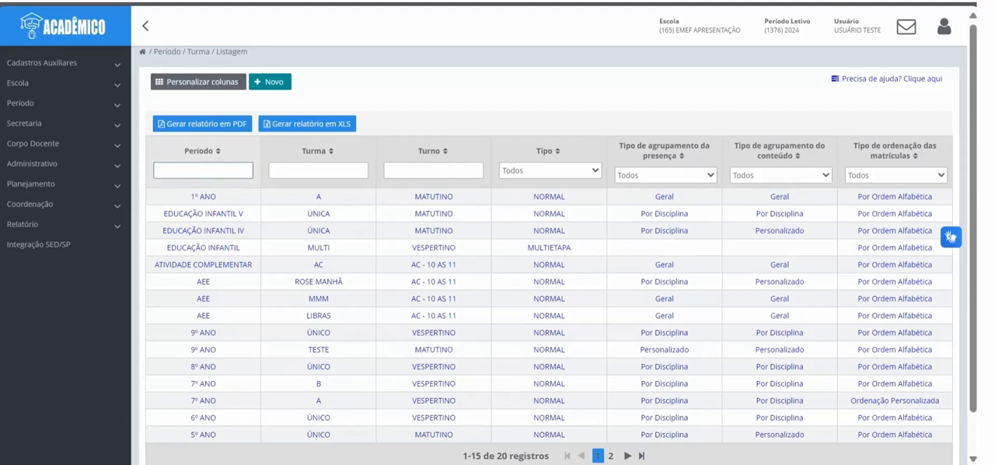
text(7º)
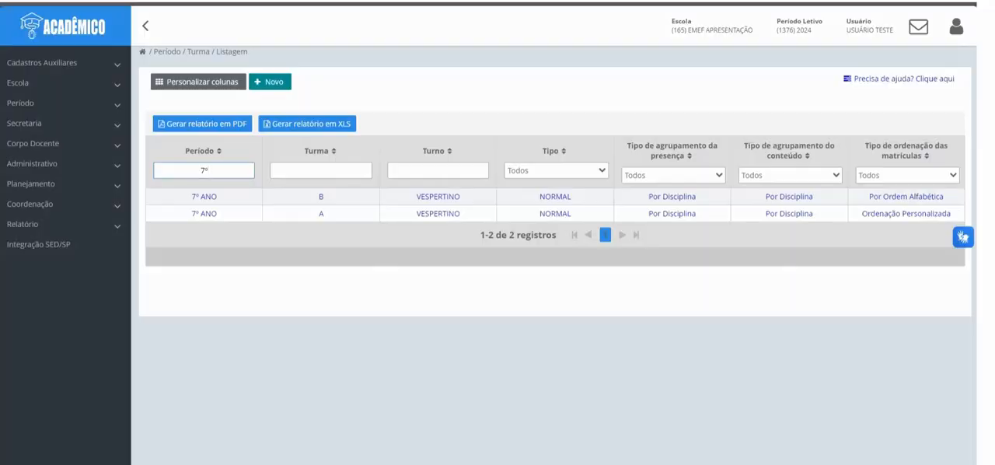
click(204, 214)
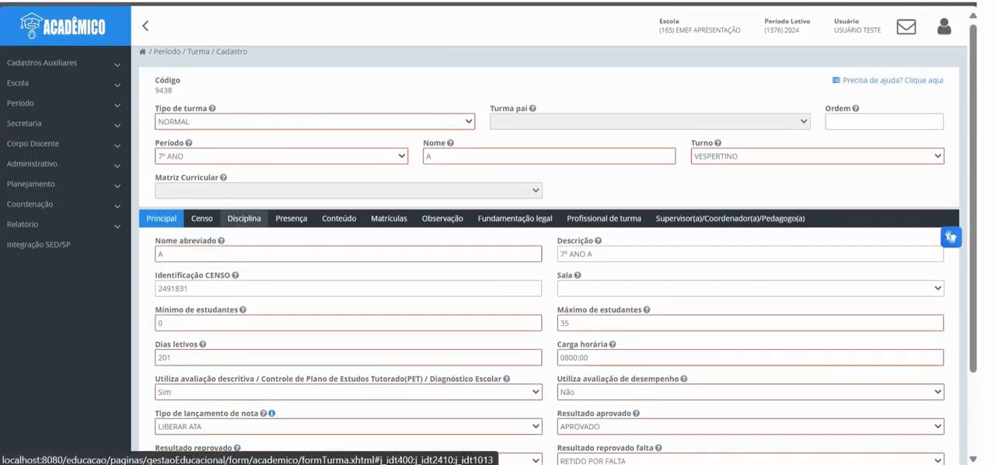
Step: Unlock the discipline grouping (Disciplina) of the 7º ANO A class and confirm the alteration
click(244, 217)
scroll(244, 218, down, 2)
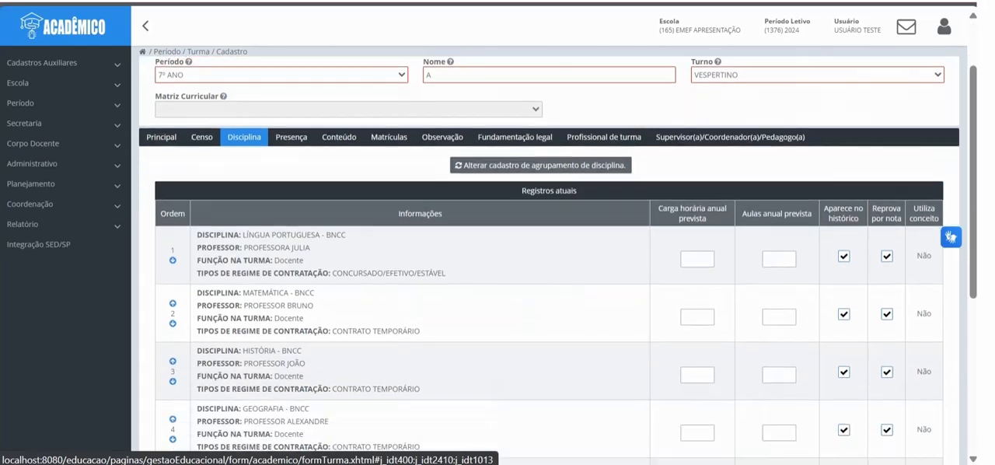
click(540, 154)
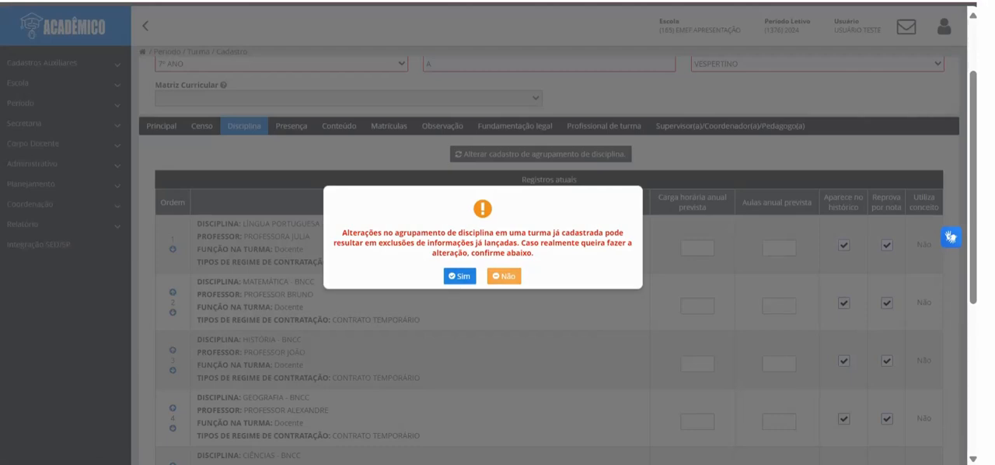
click(459, 276)
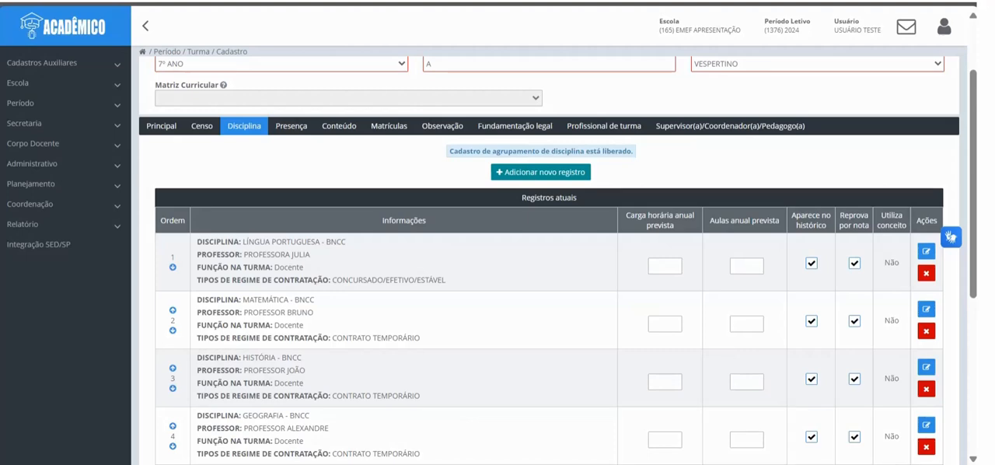
Step: Edit the INGLÊS - BNCC discipline record, start its teacher change and select the replacement teacher
scroll(549, 311, down, 3)
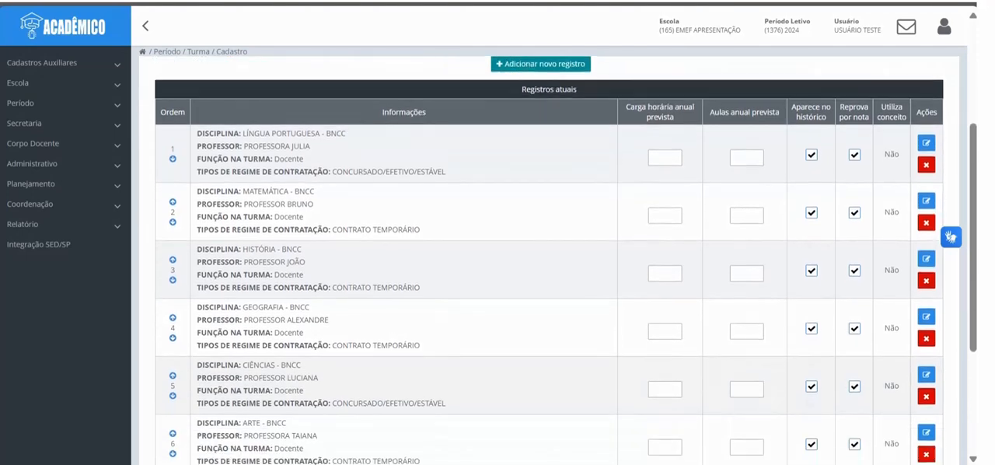
scroll(548, 311, down, 5)
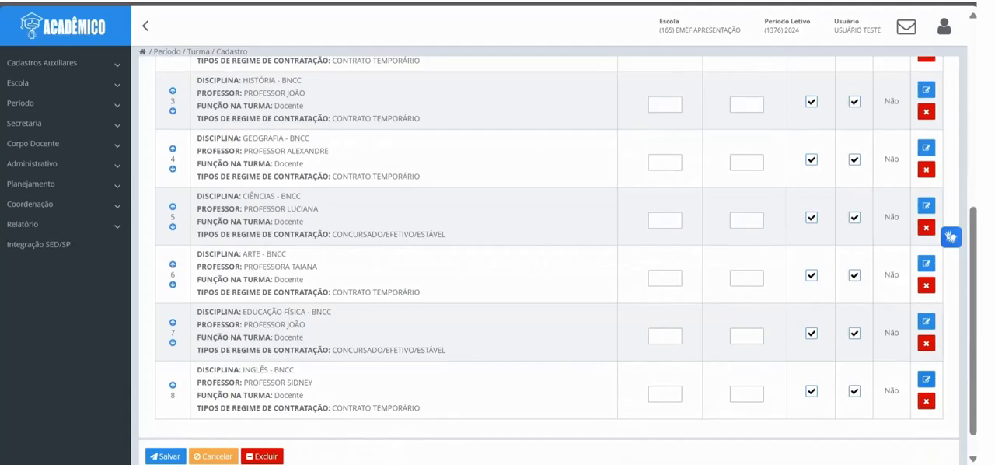
click(926, 379)
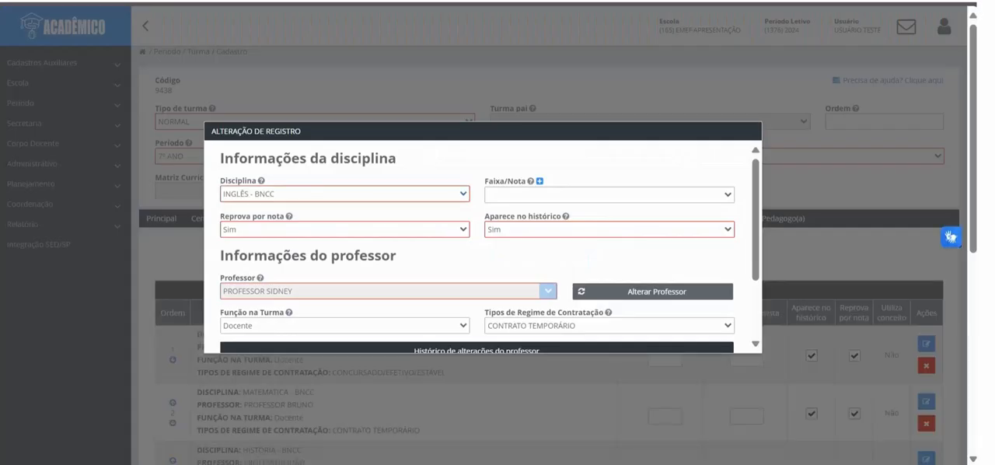
click(652, 292)
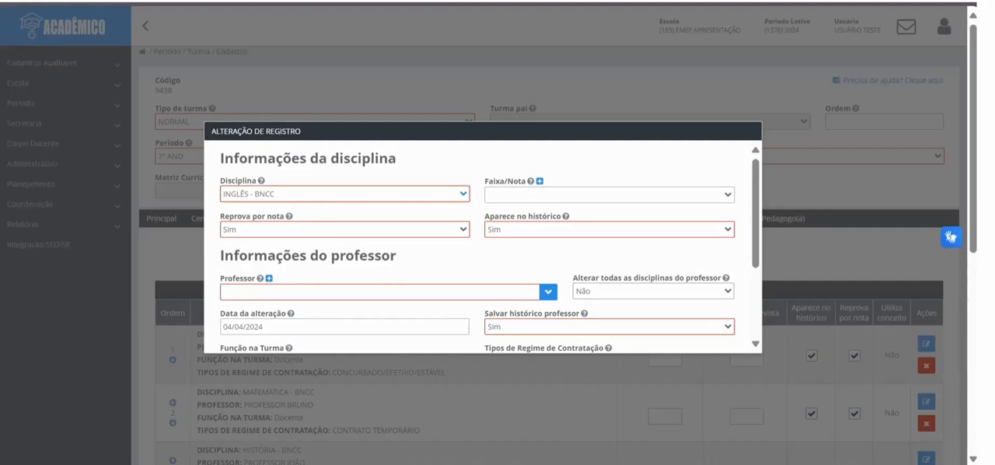
text(PROFE)
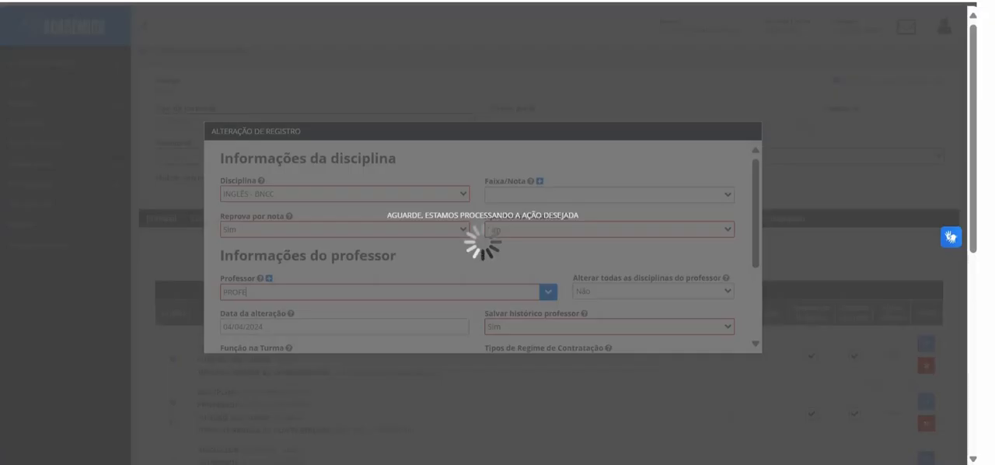
key(Up)
key(Up)
key(Up)
key(Up)
key(Return)
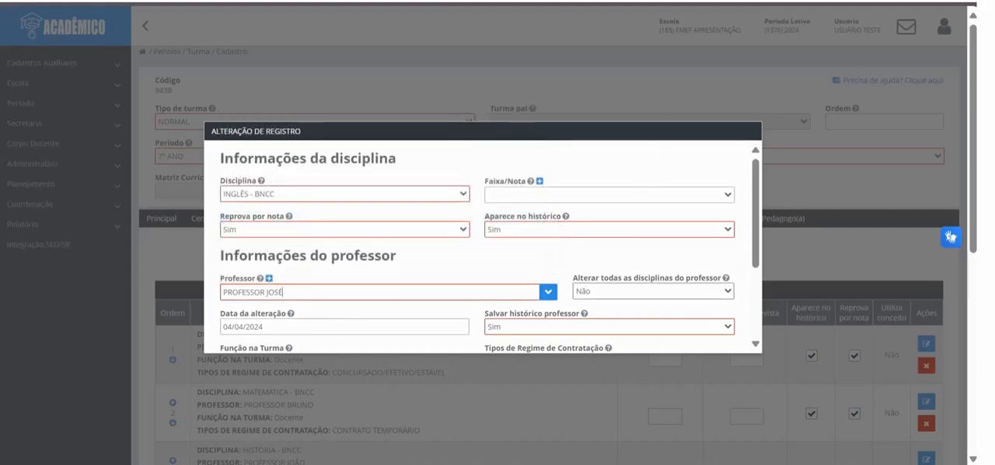
Step: Keep Alterar todas as disciplinas do professor at Não and set Salvar histórico professor to Não
scroll(482, 248, down, 1)
scroll(482, 248, down, 1)
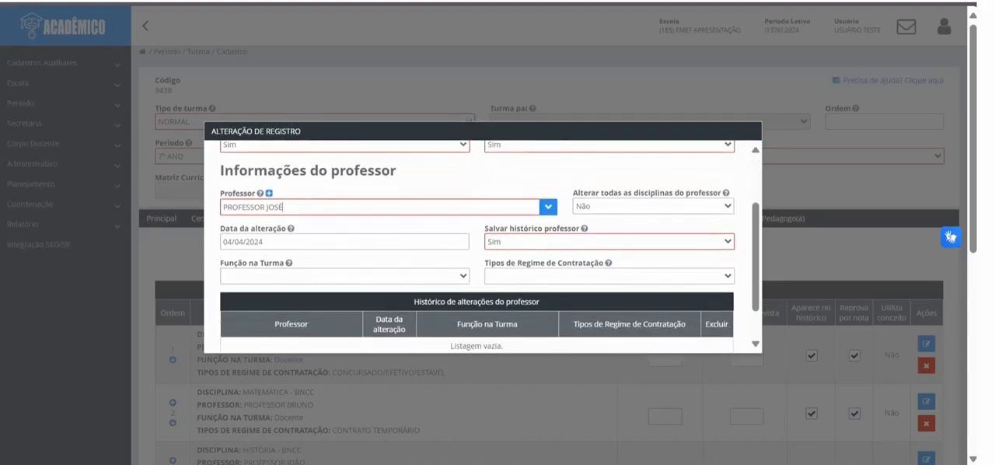
click(653, 206)
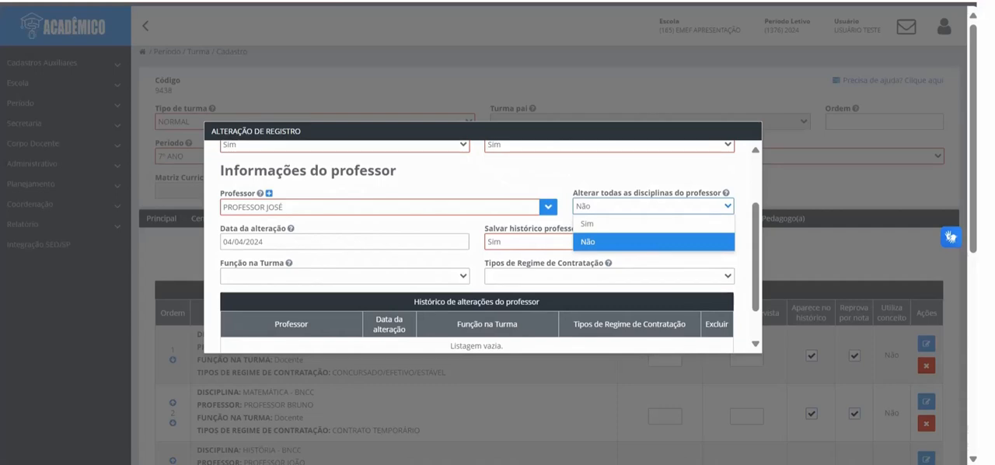
click(653, 242)
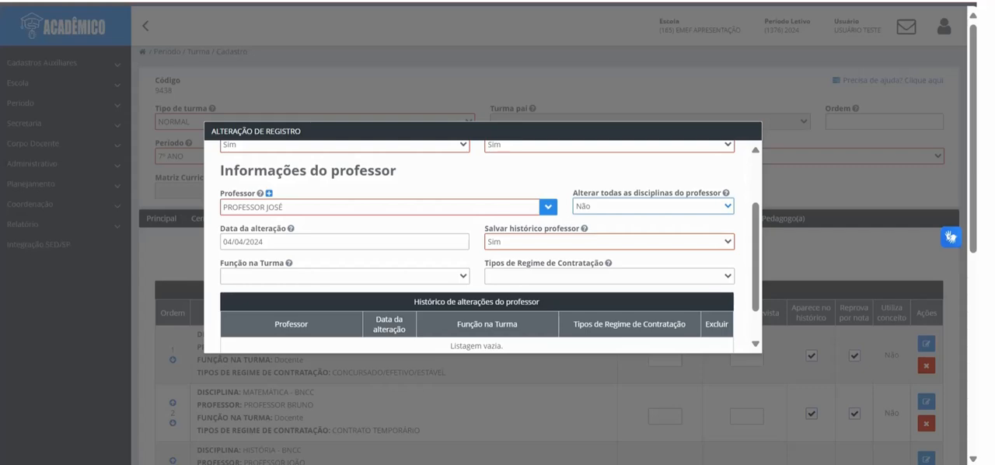
click(609, 241)
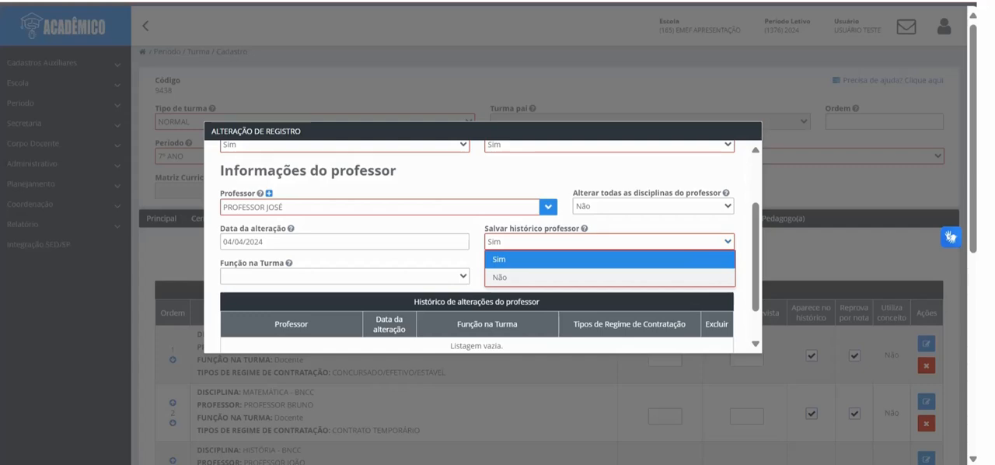
click(609, 276)
Step: Set the function to Docente and the contract regime to CONCURSADO/EFETIVO/ESTÁVEL, and apply the INGLÊS teacher change
click(345, 276)
click(243, 311)
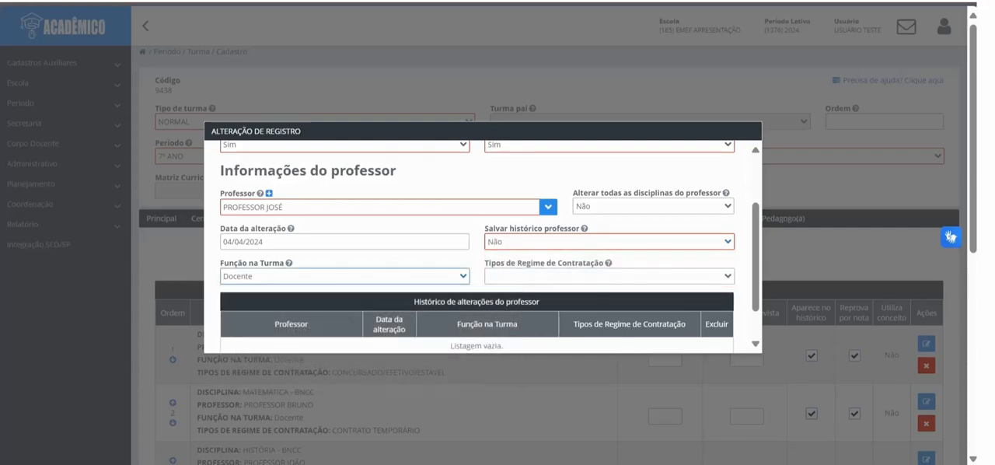
click(609, 276)
click(549, 312)
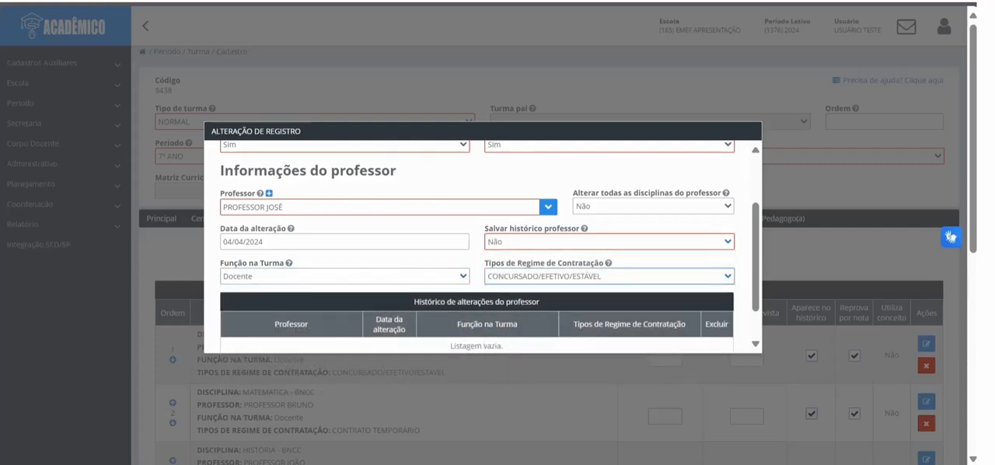
scroll(549, 311, down, 1)
click(449, 336)
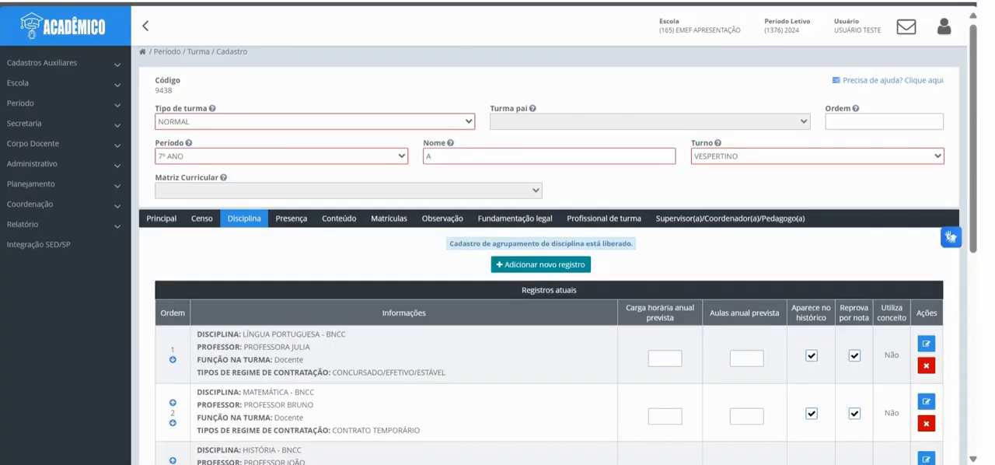
Step: Examine the discipline records of the 7º ANO A class and the teacher assigned to each one
scroll(548, 261, down, 10)
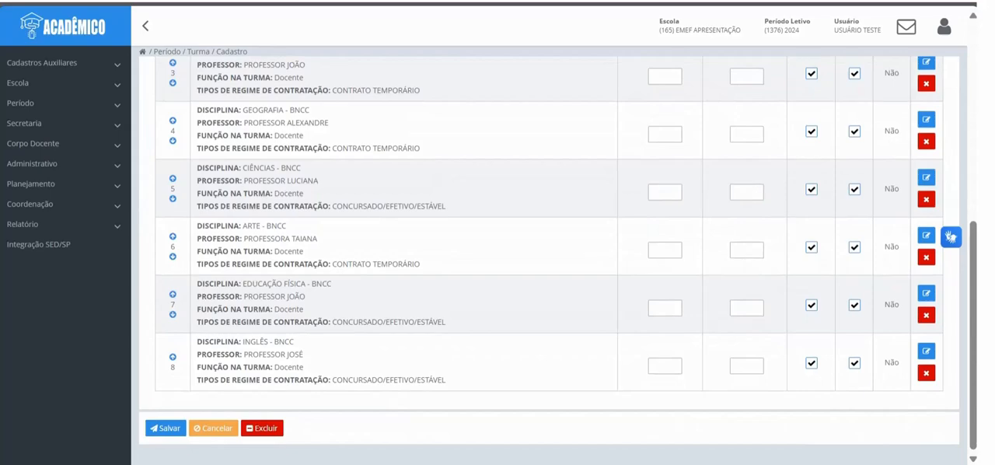
scroll(548, 260, up, 5)
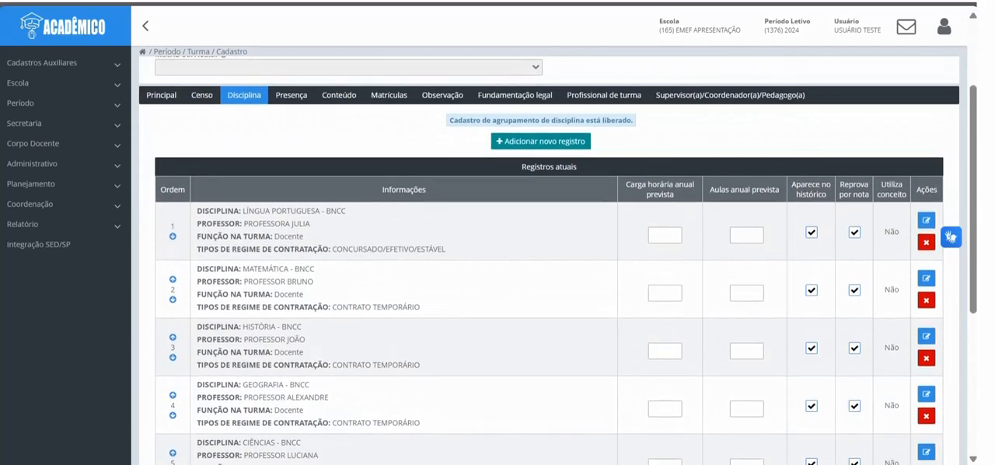
scroll(549, 261, down, 10)
scroll(549, 261, up, 8)
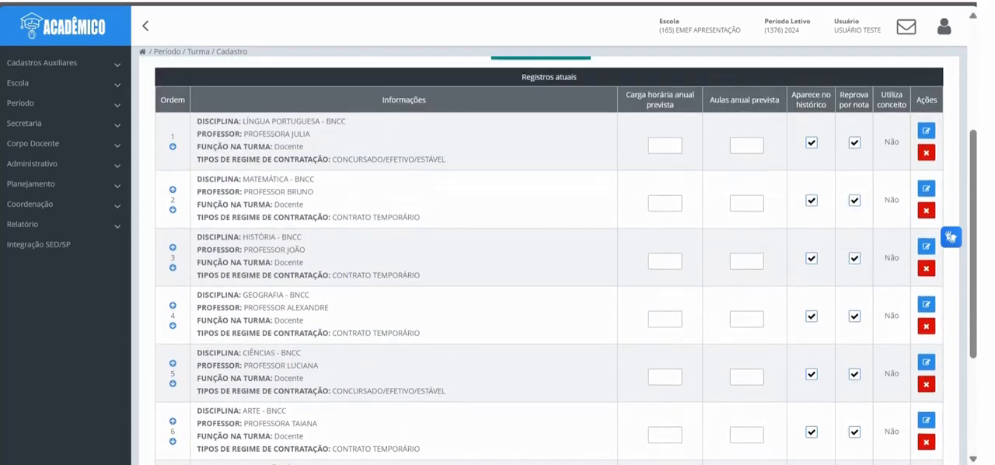
scroll(549, 260, up, 2)
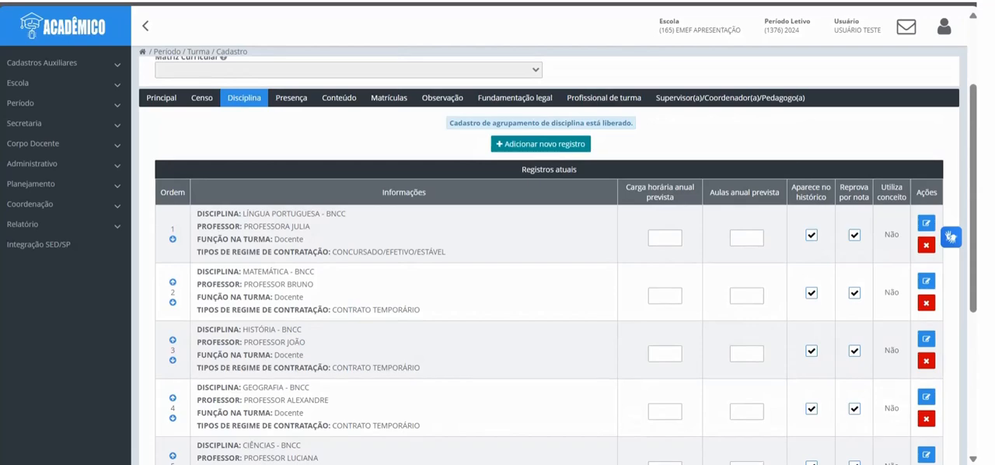
scroll(548, 260, down, 4)
scroll(548, 260, down, 2)
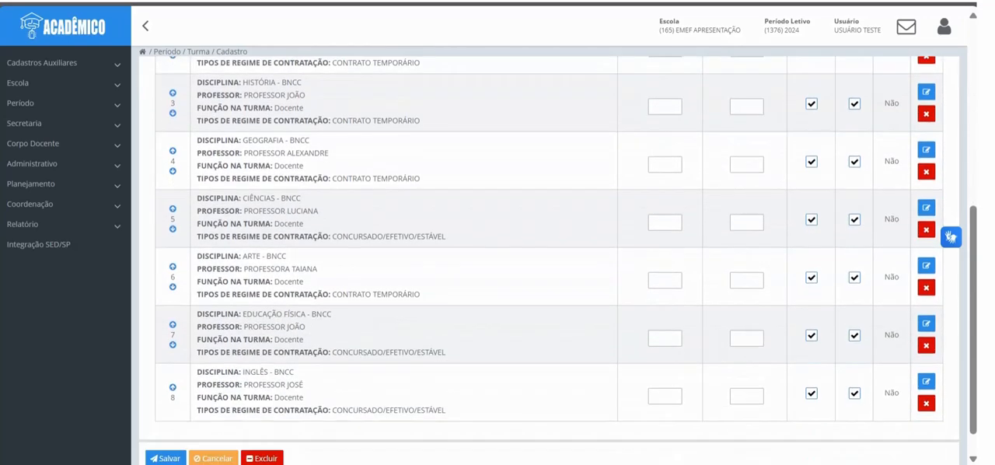
scroll(549, 261, up, 8)
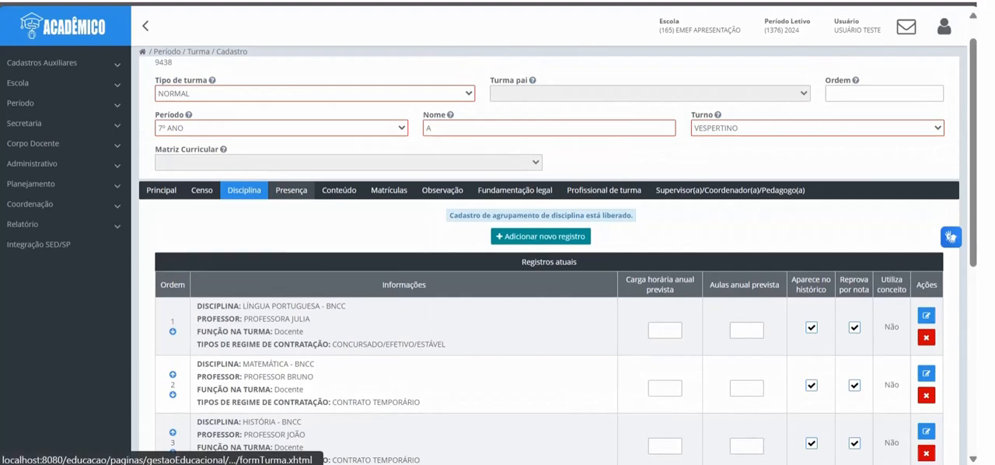
scroll(549, 260, down, 2)
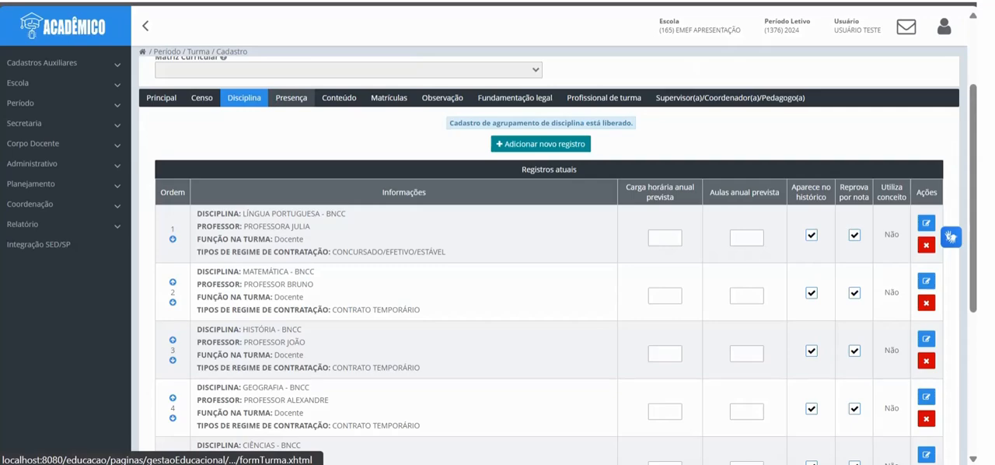
Step: Check the responsible teachers in the Presença and Conteúdo groupings and save the 7º ANO A class
click(291, 98)
scroll(549, 260, down, 3)
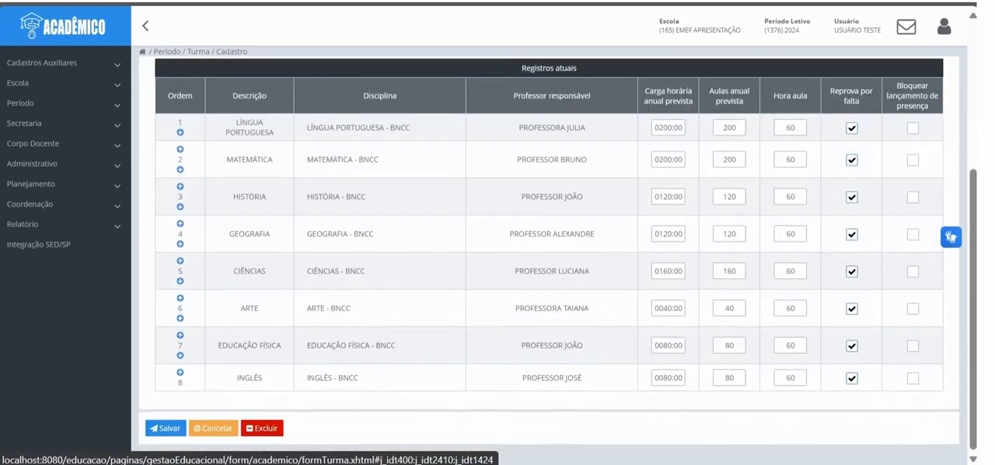
scroll(339, 219, up, 3)
click(339, 219)
scroll(339, 219, down, 3)
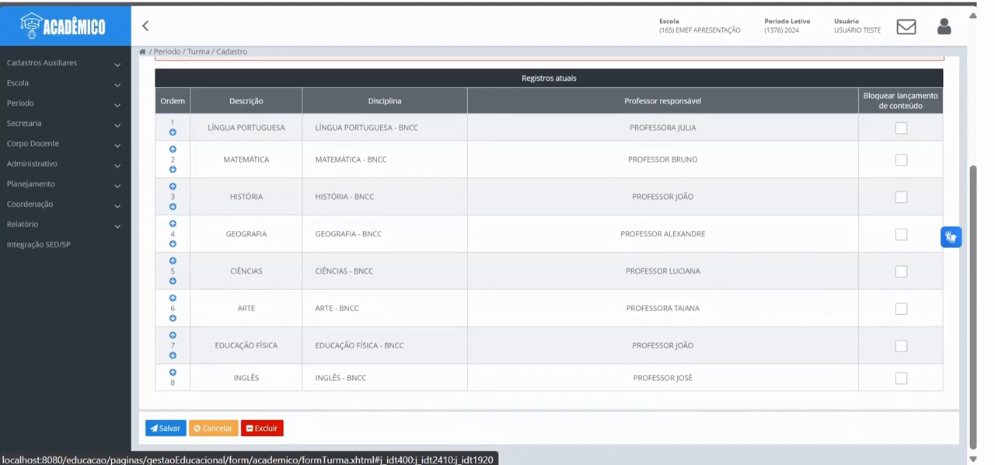
click(166, 427)
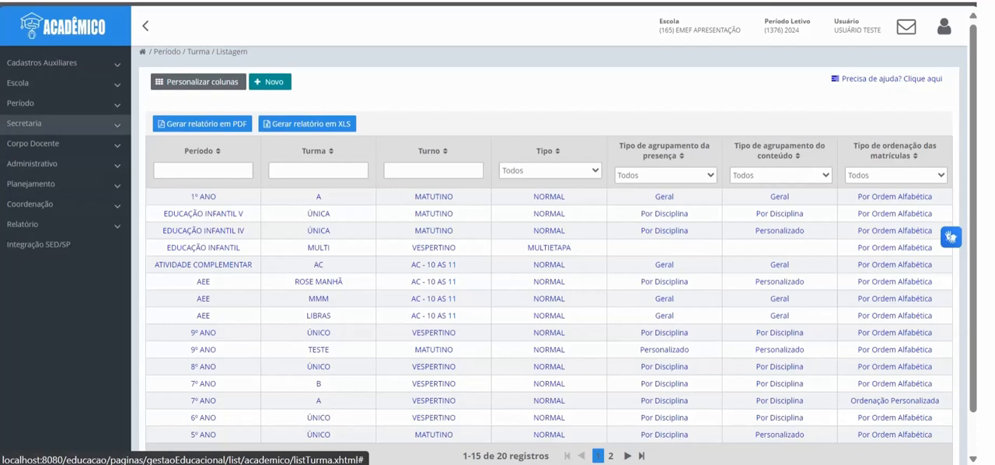
click(31, 123)
click(31, 244)
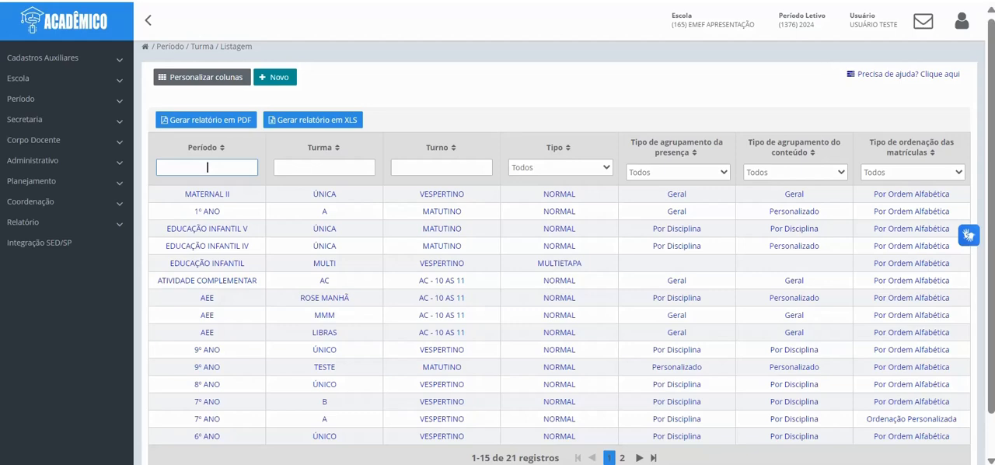
Step: Filter the class list by Período "1º ano", open the MATUTINO class A and display its disciplines
text(1º ano)
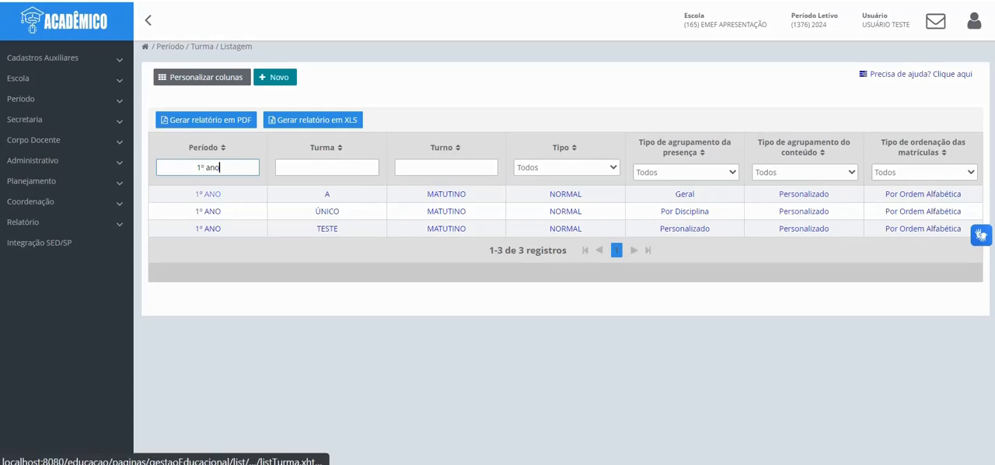
click(208, 194)
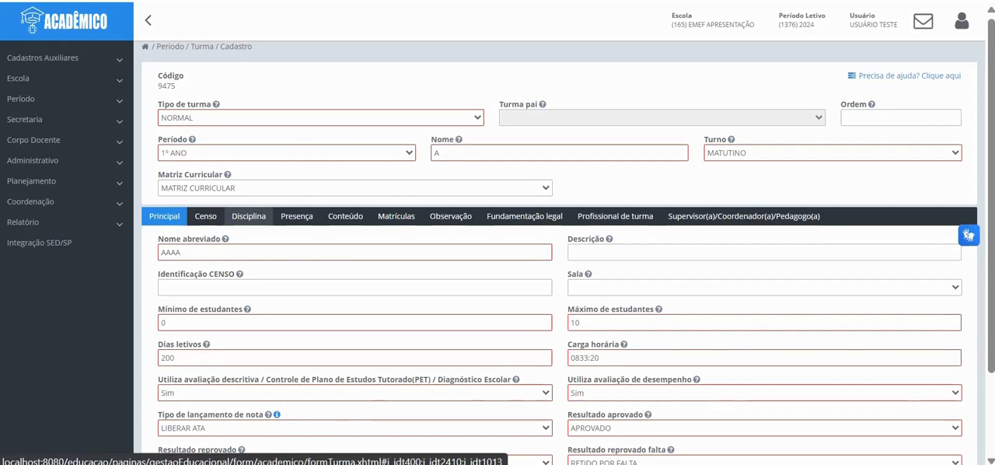
click(249, 216)
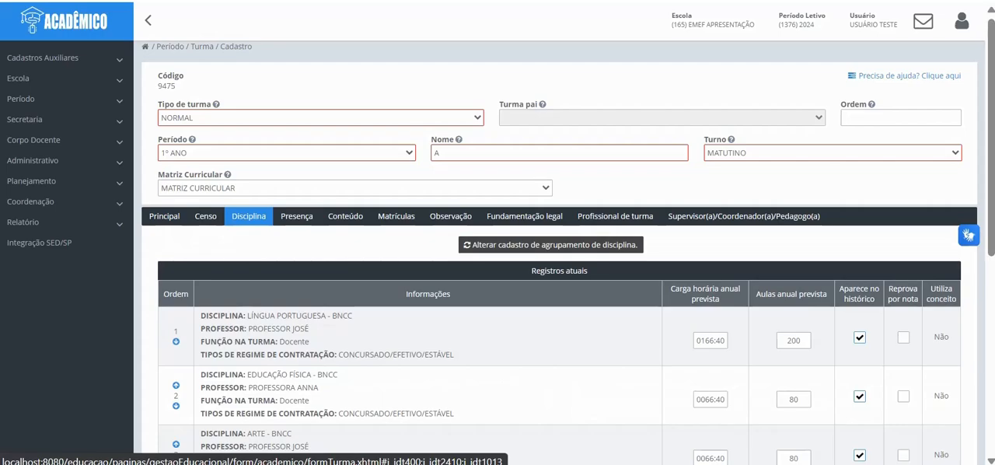
Step: Unlock the discipline grouping of the 1º ANO A class for changes and select the replacement teacher for EDUCAÇÃO FÍSICA - BNCC
click(550, 245)
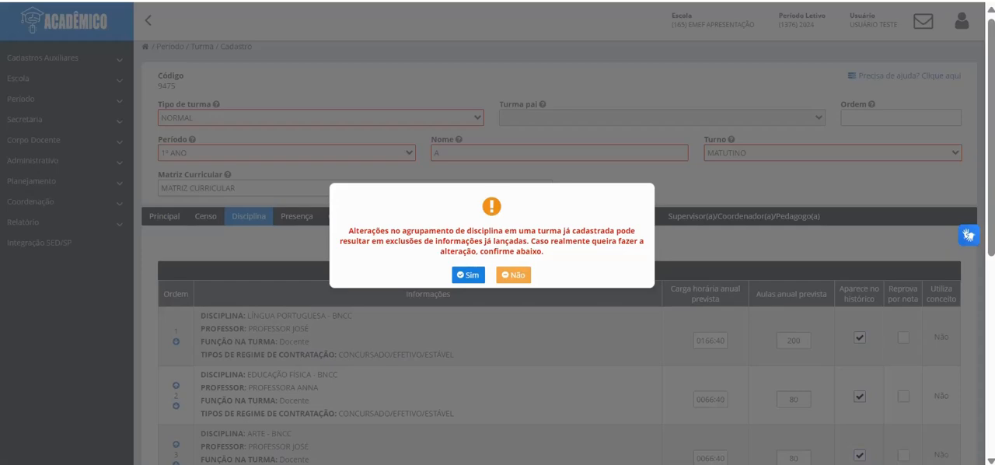
click(468, 275)
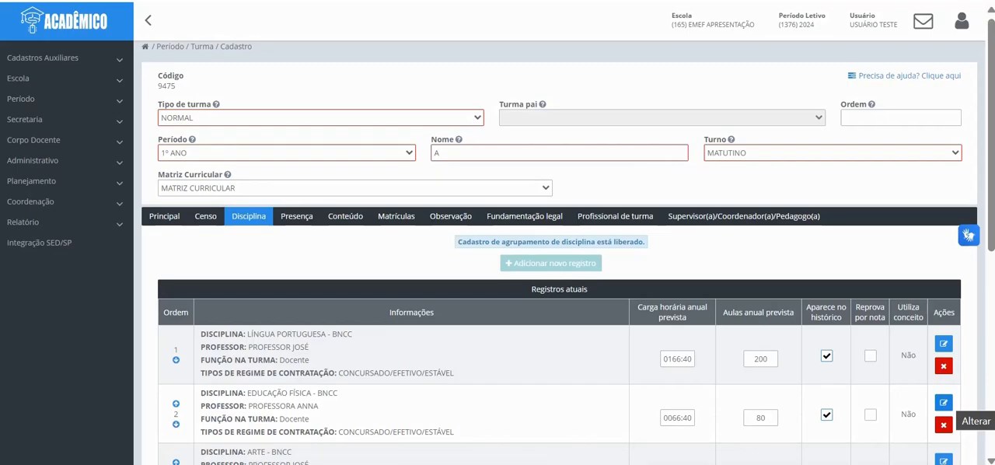
click(943, 402)
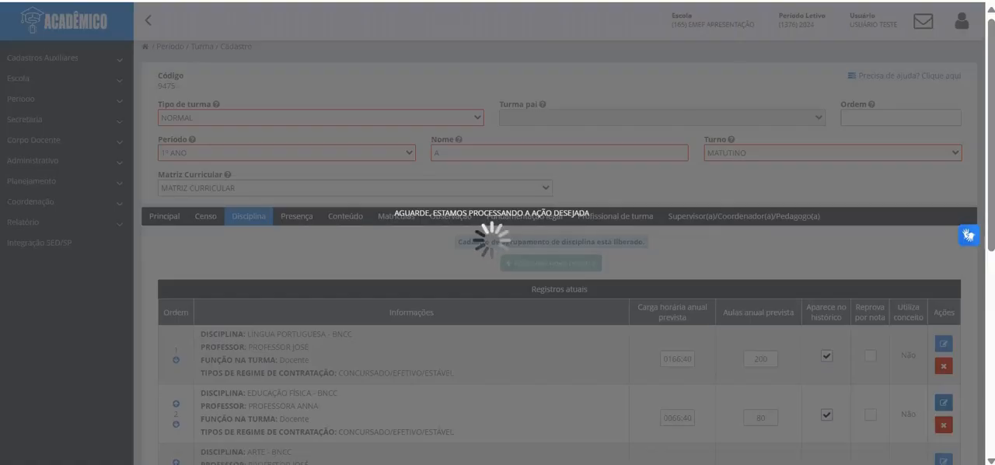
scroll(497, 248, down, 3)
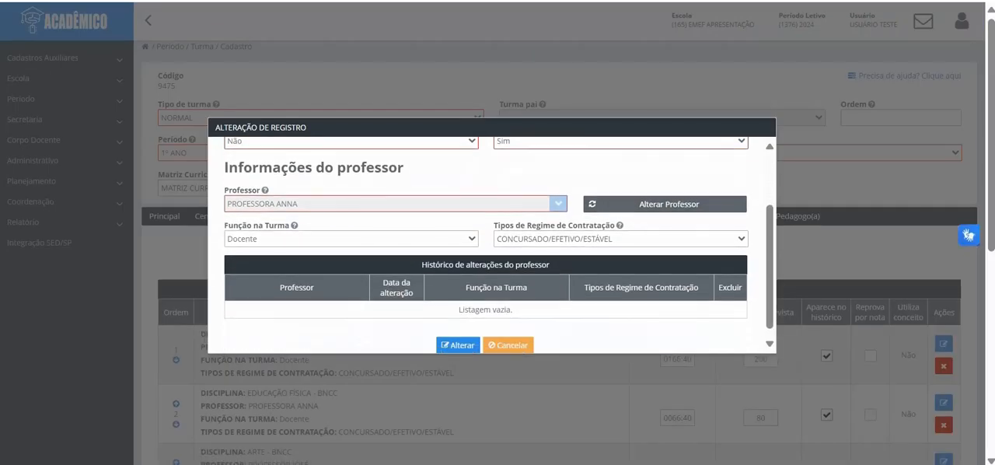
click(664, 204)
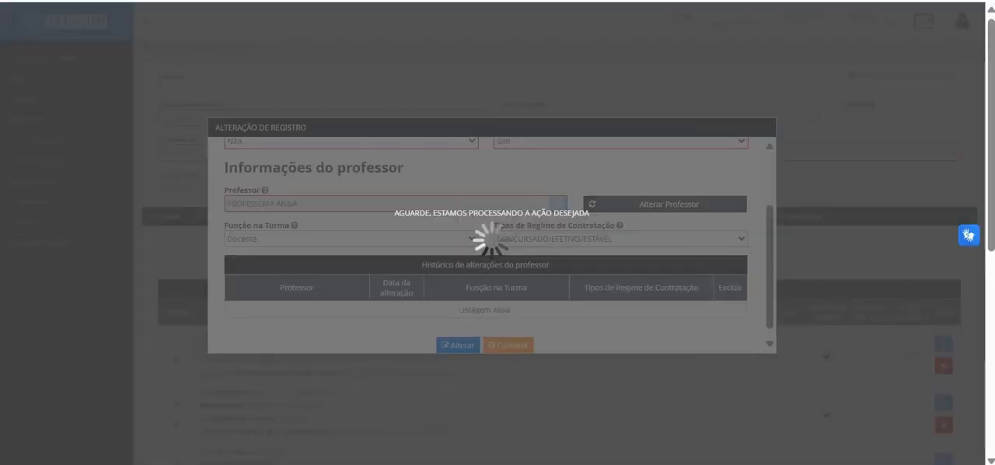
click(386, 291)
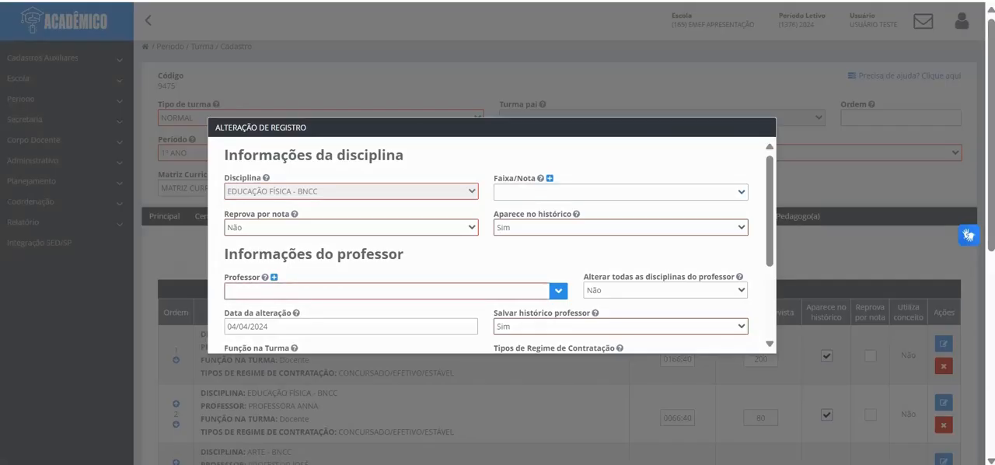
text(JOAO)
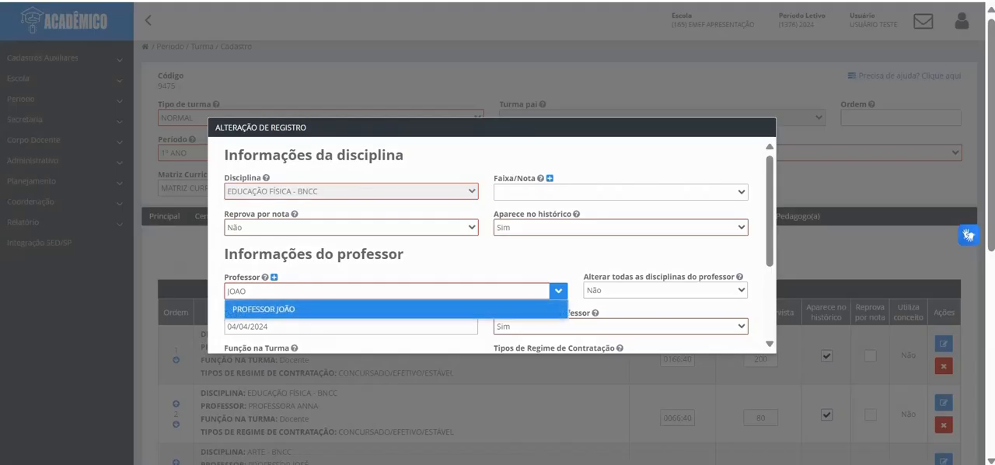
click(386, 308)
Step: Keep "Alterar todas as disciplinas do professor" at Não and set the EDUCAÇÃO FÍSICA teacher's change date to 01/04/2024
scroll(492, 244, down, 1)
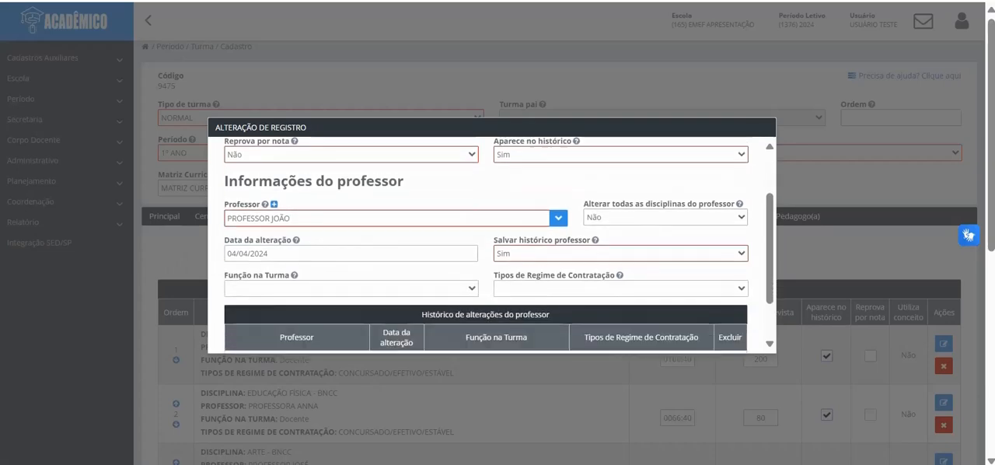
click(665, 203)
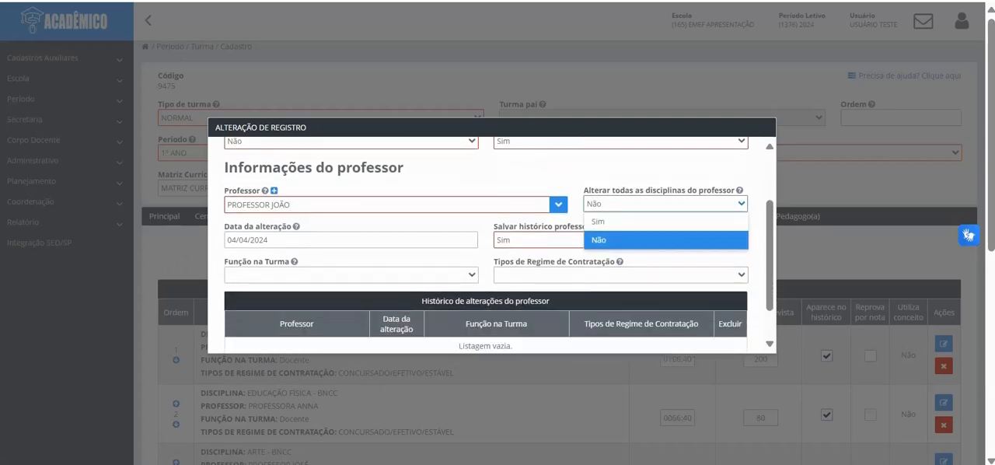
drag(769, 260, 769, 275)
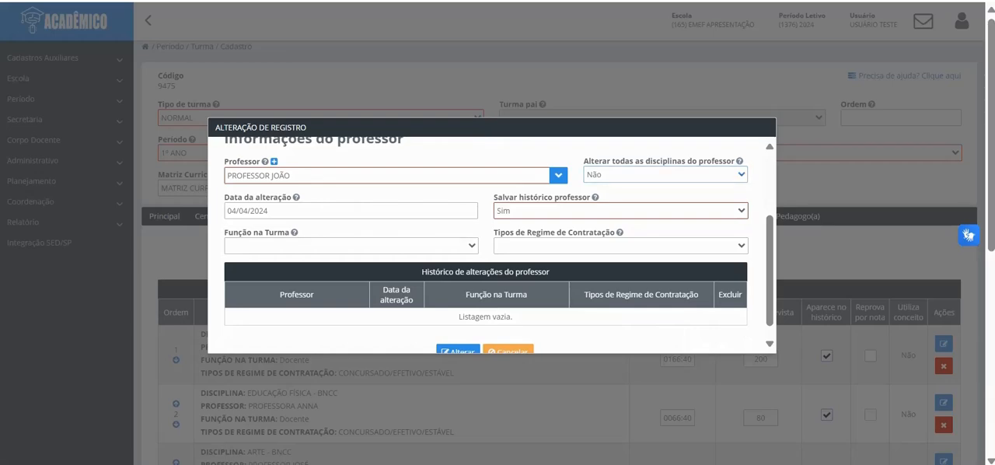
click(665, 175)
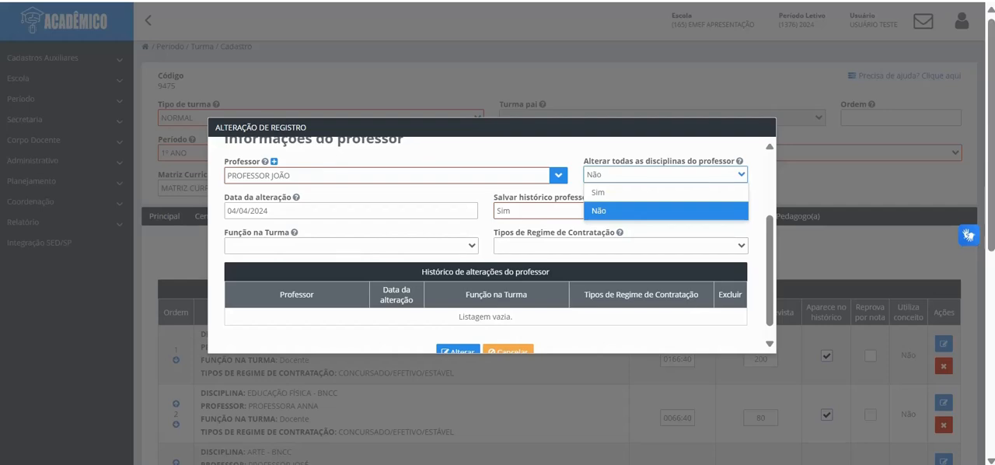
click(666, 210)
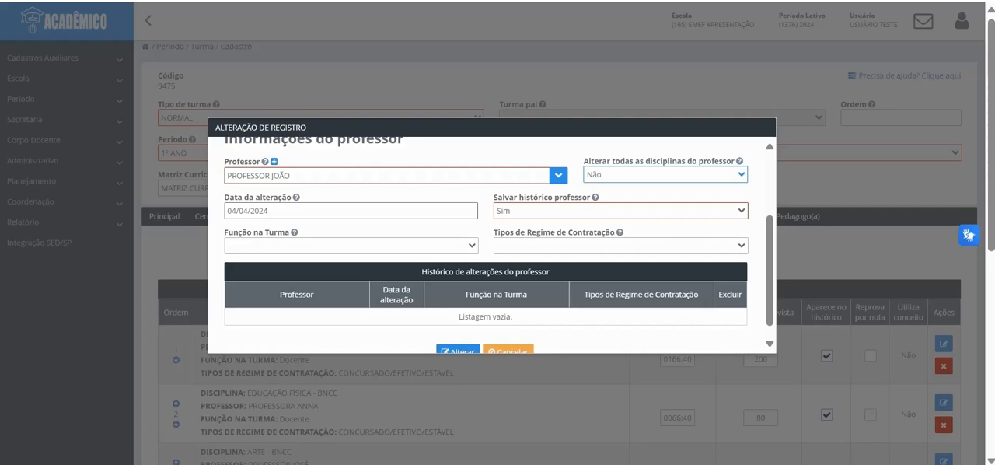
click(311, 210)
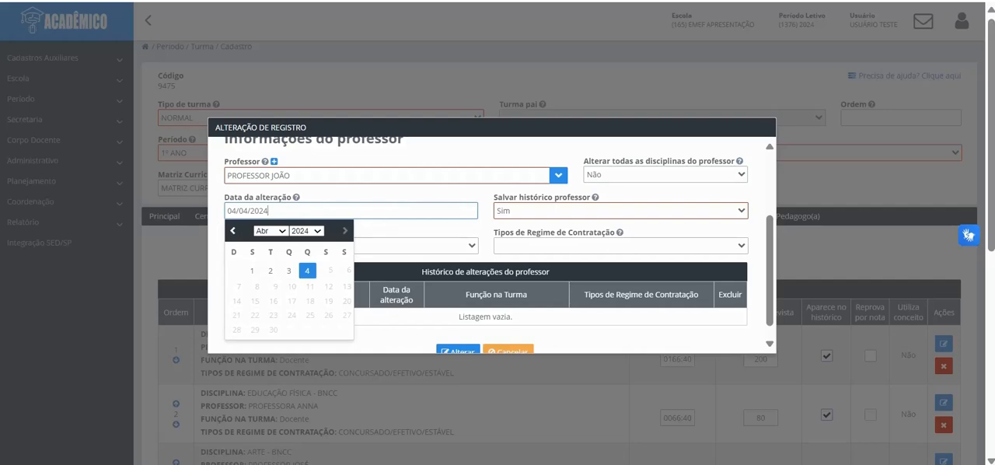
click(251, 270)
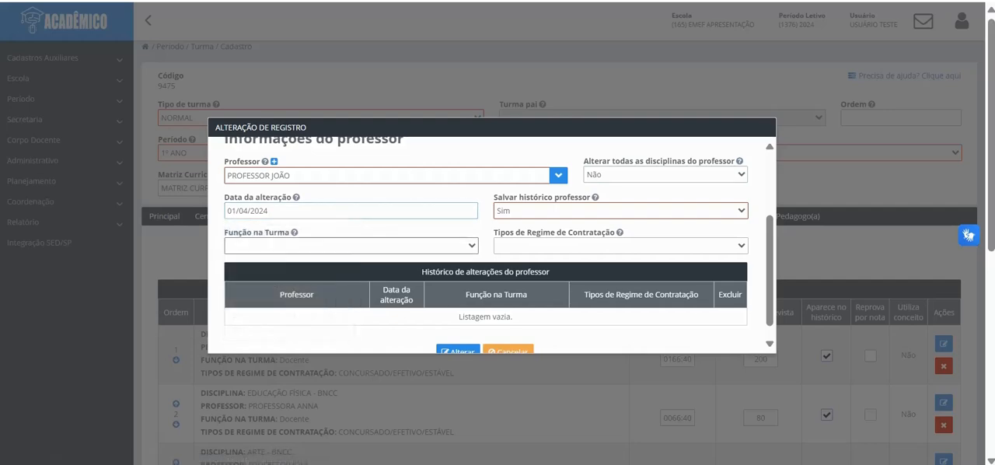
Step: Set the new EDUCAÇÃO FÍSICA teacher's function to Docente and contract regime to CONCURSADO/EFETIVO/ESTÁVEL, and apply the change
click(351, 245)
click(268, 279)
click(620, 246)
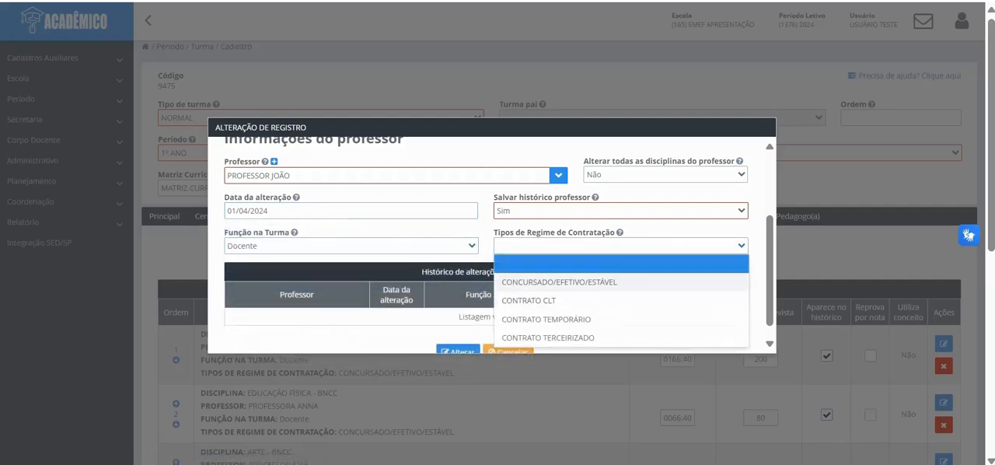
click(559, 281)
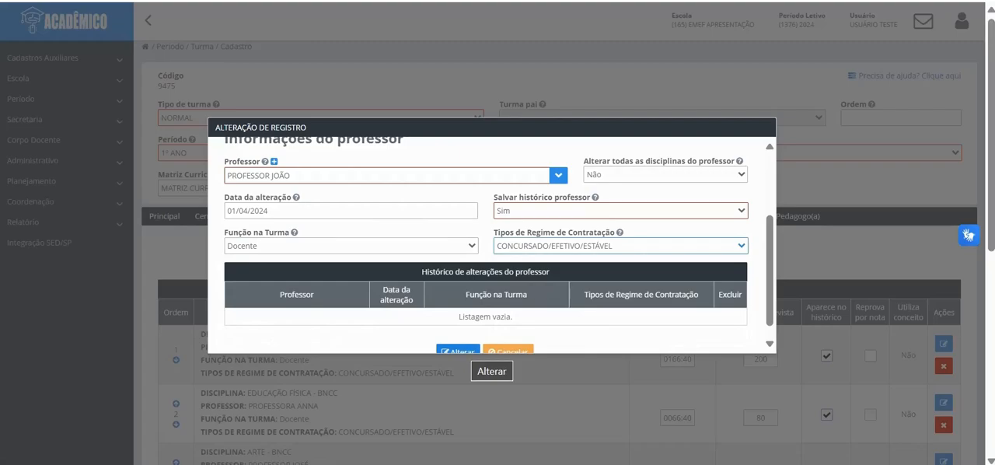
click(458, 350)
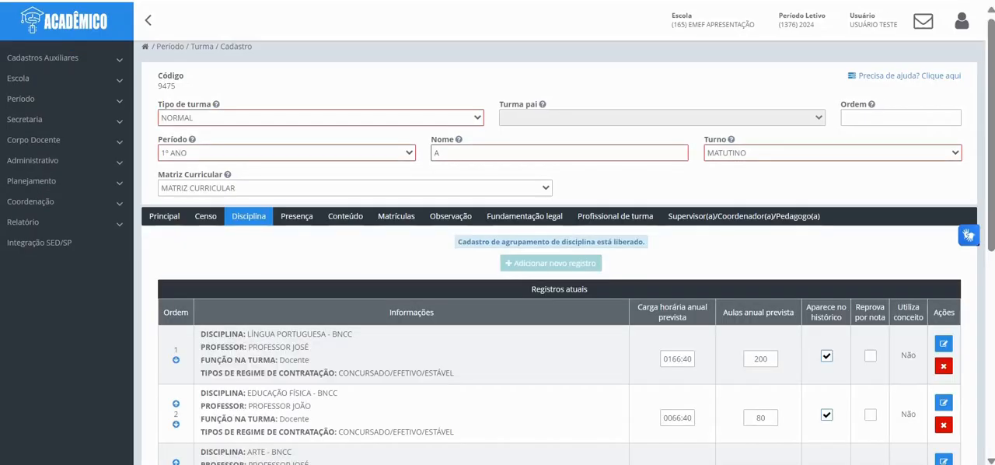
Step: Edit the INGLÊS - BNCC discipline record, selecting the replacement teacher and setting the change date to 01/04/2024
scroll(560, 257, down, 5)
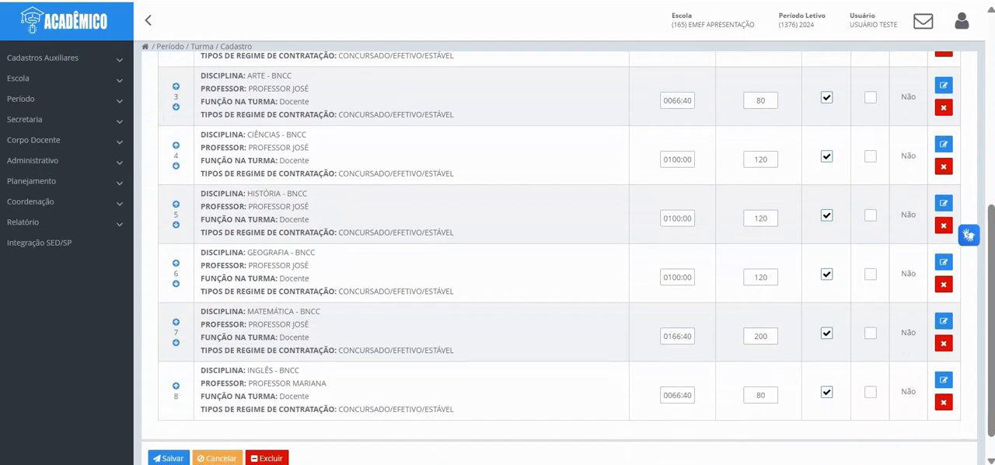
scroll(560, 256, down, 1)
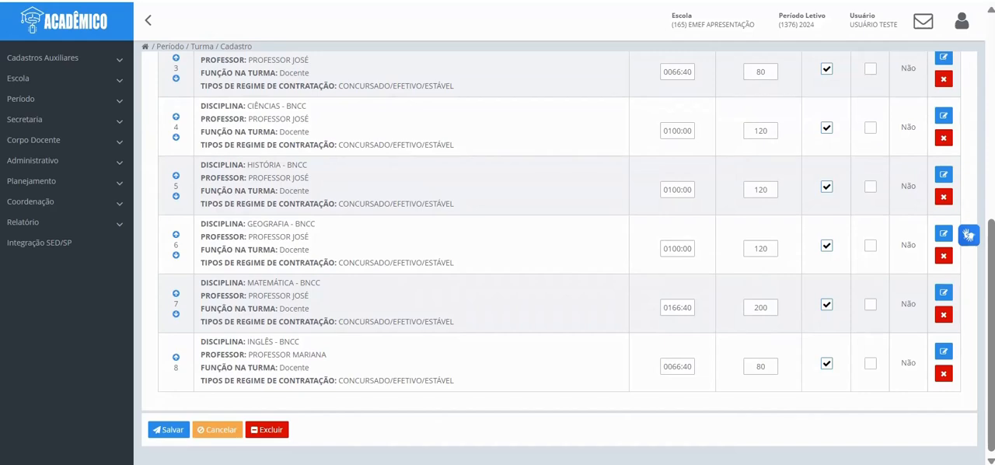
scroll(559, 257, up, 2)
scroll(559, 257, down, 2)
click(943, 350)
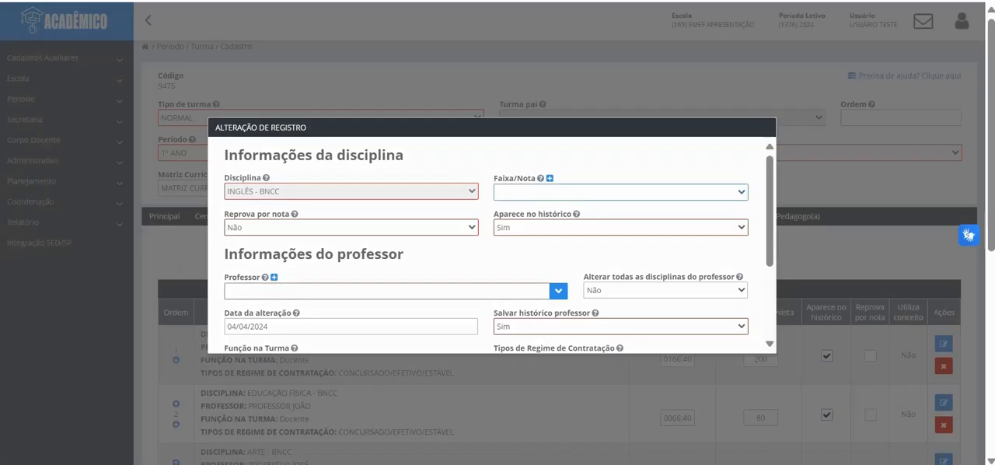
click(373, 291)
text(ALEXA)
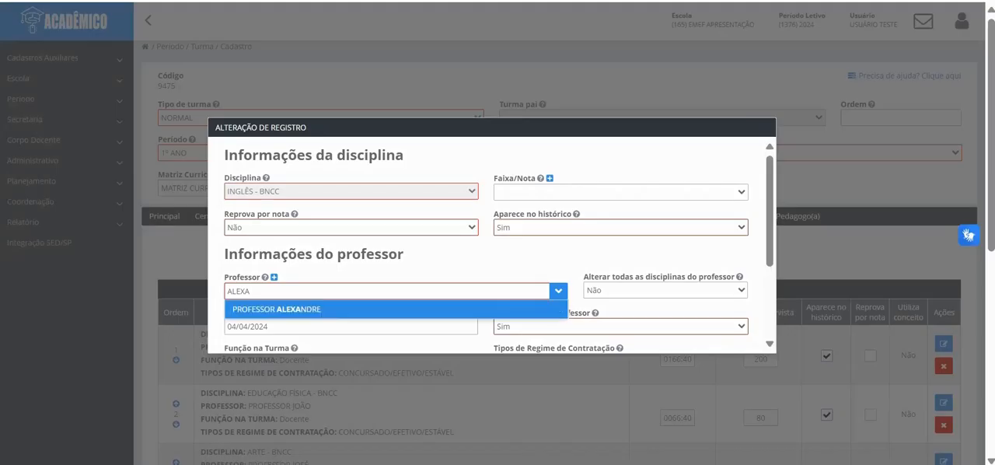
click(280, 309)
click(279, 326)
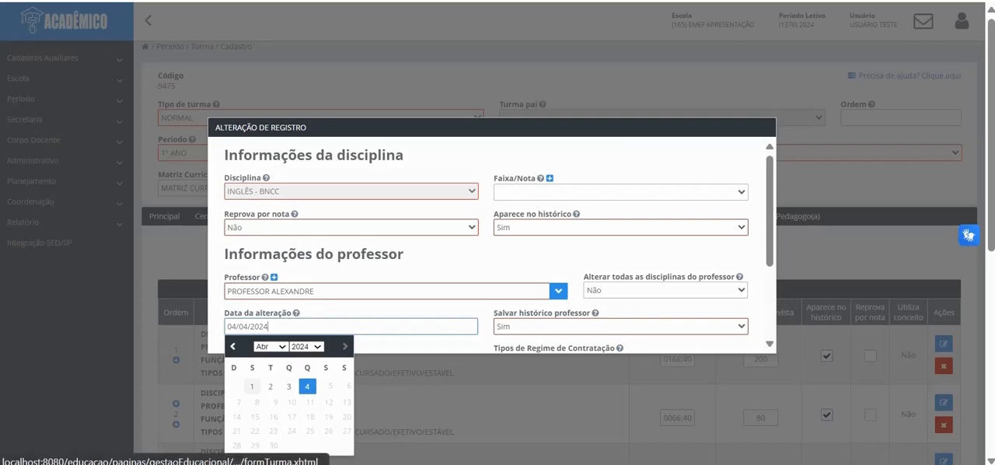
click(252, 387)
Step: Set the new INGLÊS teacher's function to Docente and contract regime to CONCURSADO/EFETIVO/ESTÁVEL, and apply the change
scroll(489, 245, down, 3)
click(350, 232)
click(249, 268)
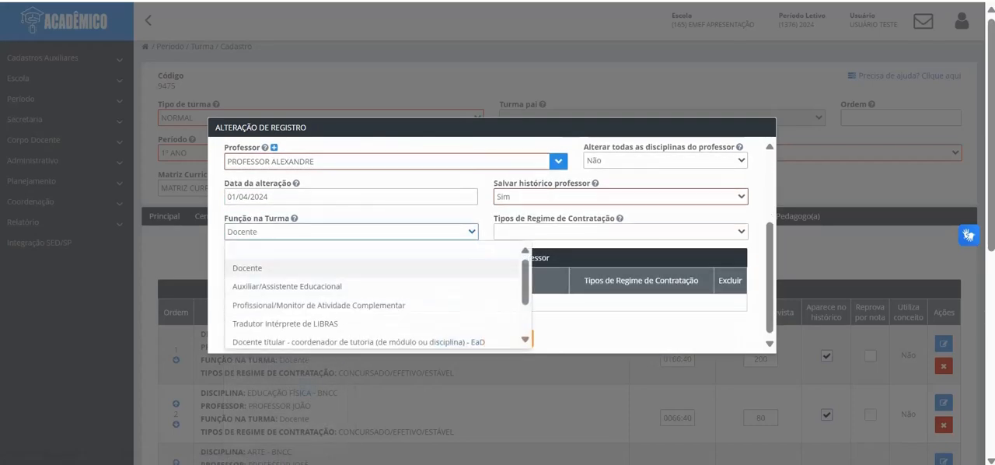
click(620, 231)
click(556, 267)
click(443, 335)
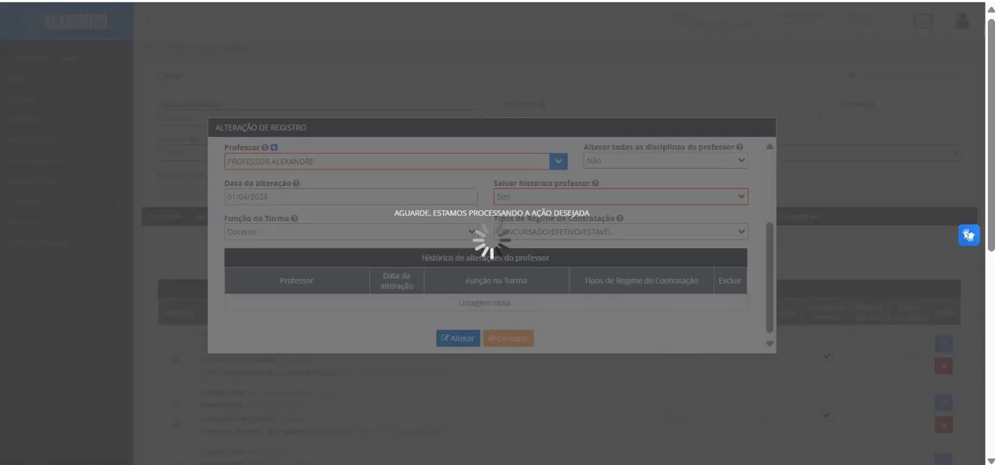
Step: Review the teachers assigned to the 1º ANO A disciplines and the responsible teachers in the Conteúdo grouping
scroll(559, 256, down, 5)
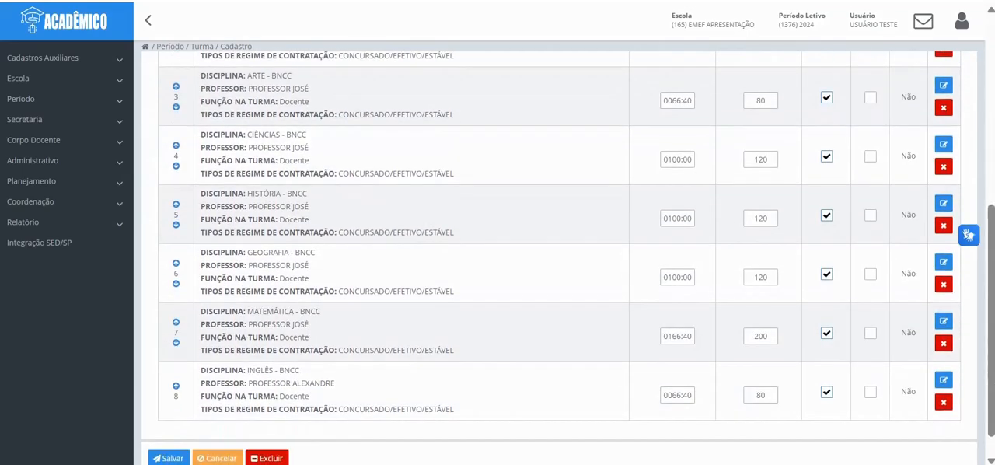
scroll(560, 257, up, 1)
scroll(559, 256, down, 1)
scroll(559, 256, up, 1)
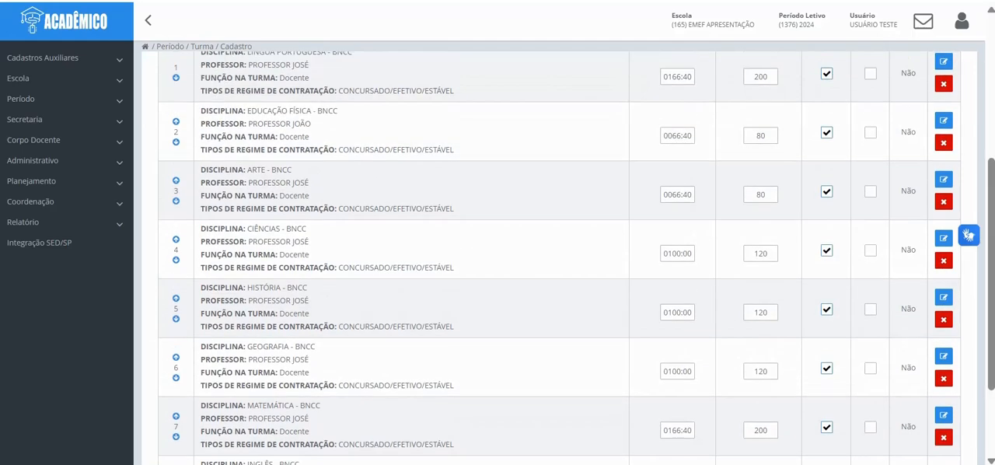
scroll(559, 257, up, 3)
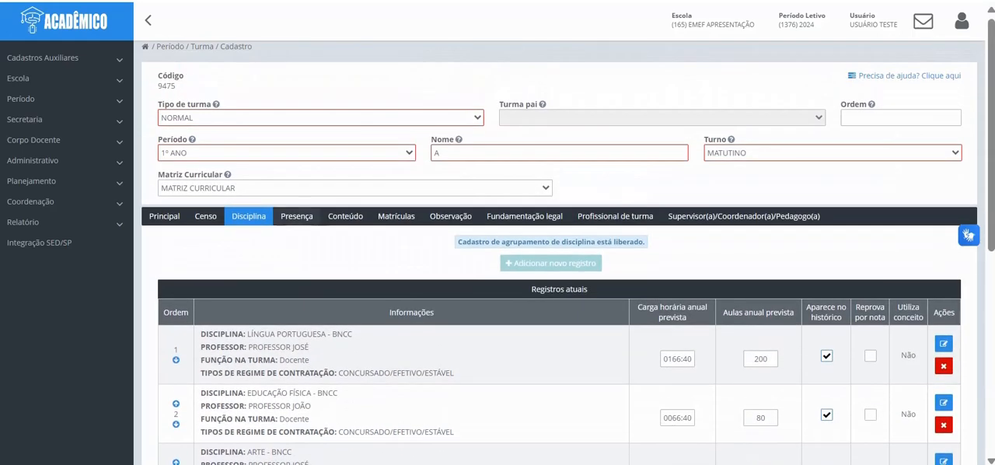
click(345, 216)
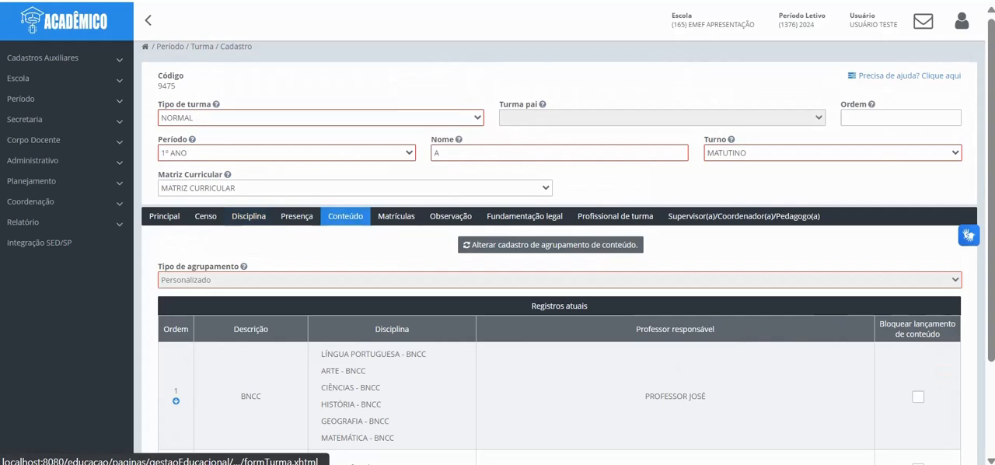
scroll(560, 257, down, 1)
scroll(559, 257, down, 1)
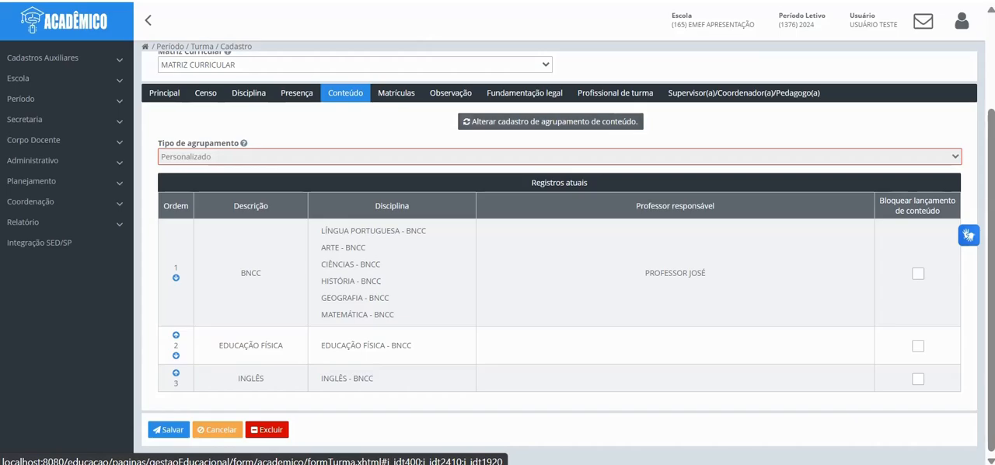
Step: Unlock the Conteúdo grouping for changes and assign the discipline's new teacher as responsible for the EDUCAÇÃO FÍSICA record
click(550, 122)
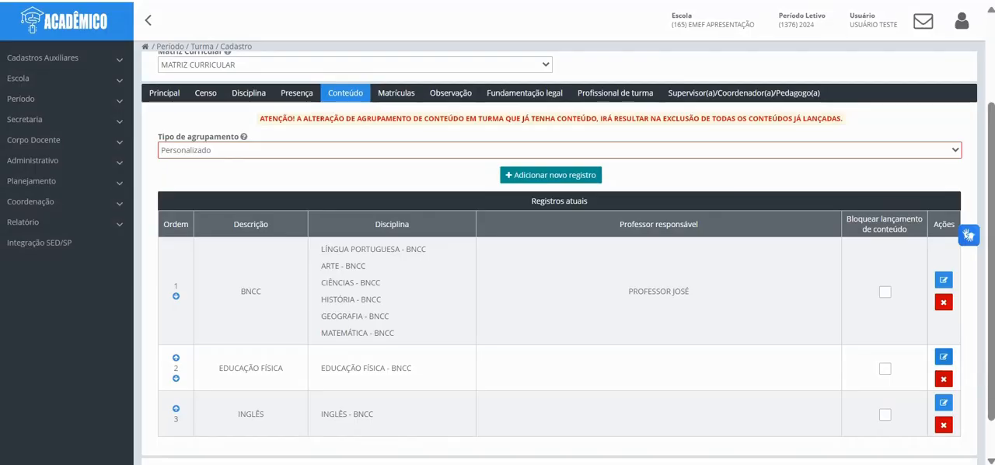
click(943, 356)
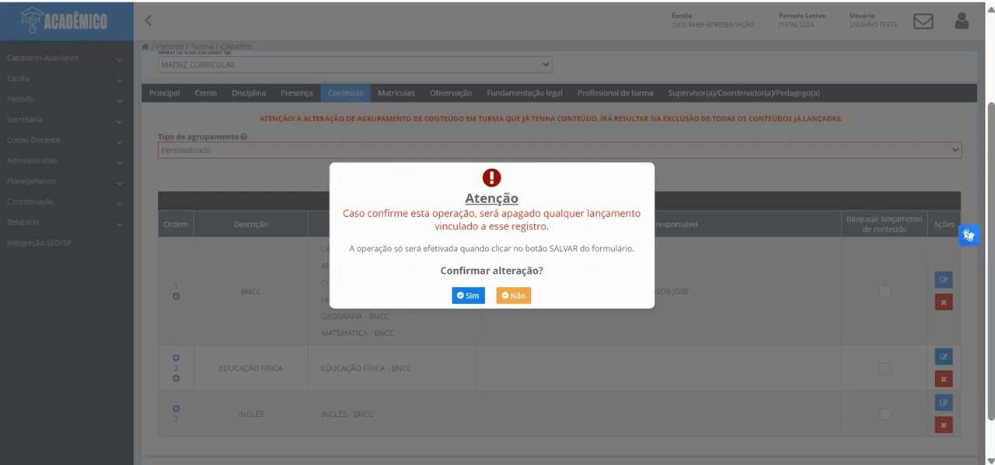
click(467, 296)
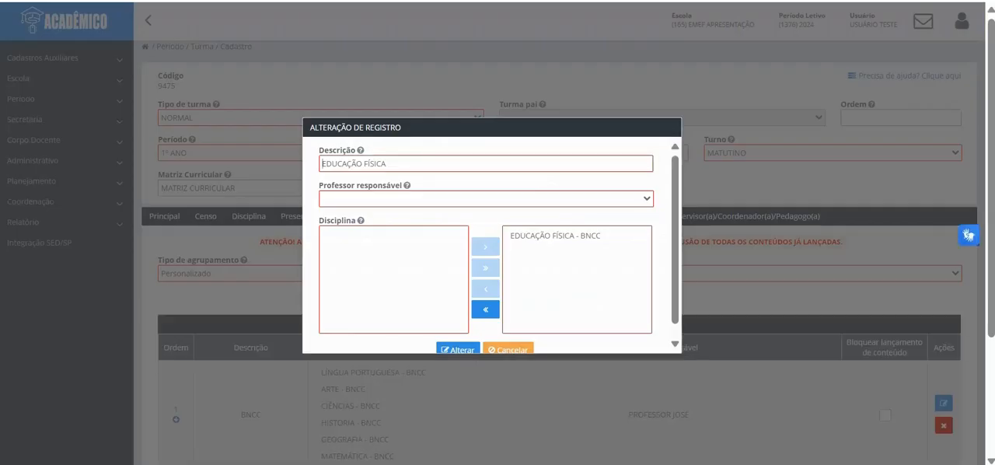
click(486, 198)
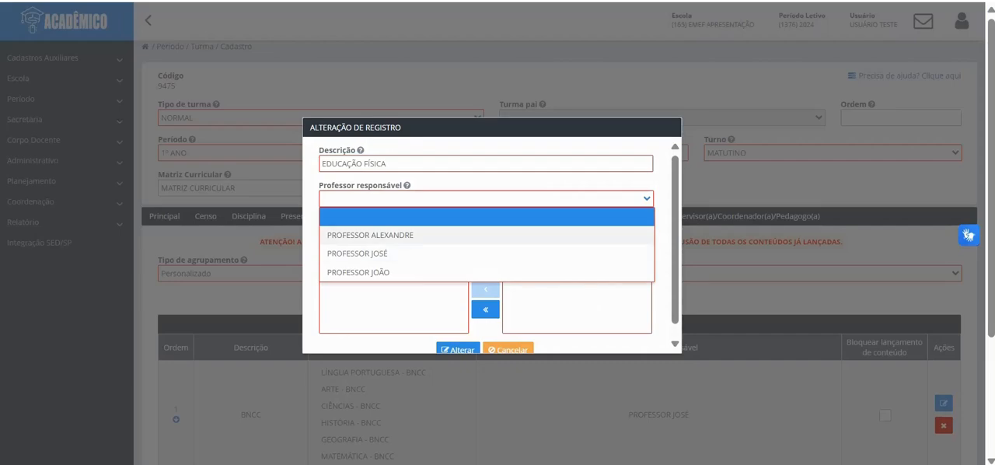
click(370, 272)
click(458, 349)
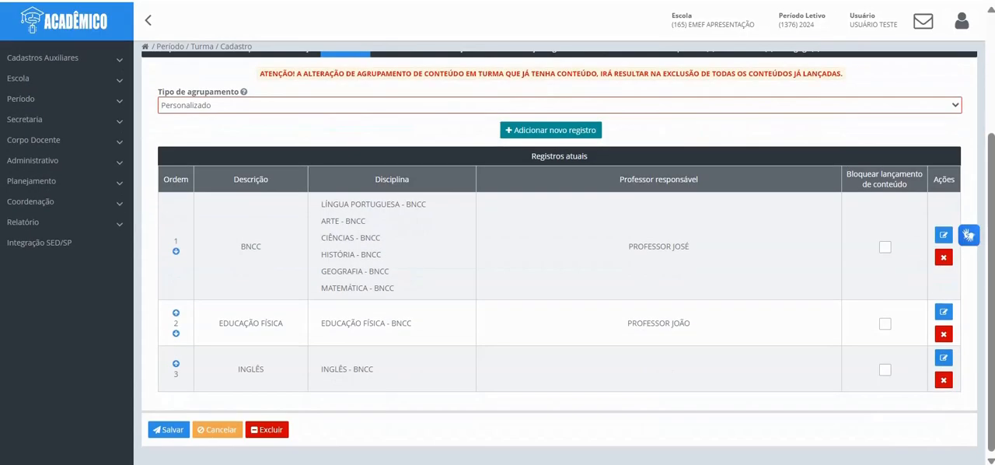
Step: Assign the replacement teacher as responsible for the INGLÊS record in the Conteúdo grouping and save the 1º ANO A class
click(944, 358)
click(468, 295)
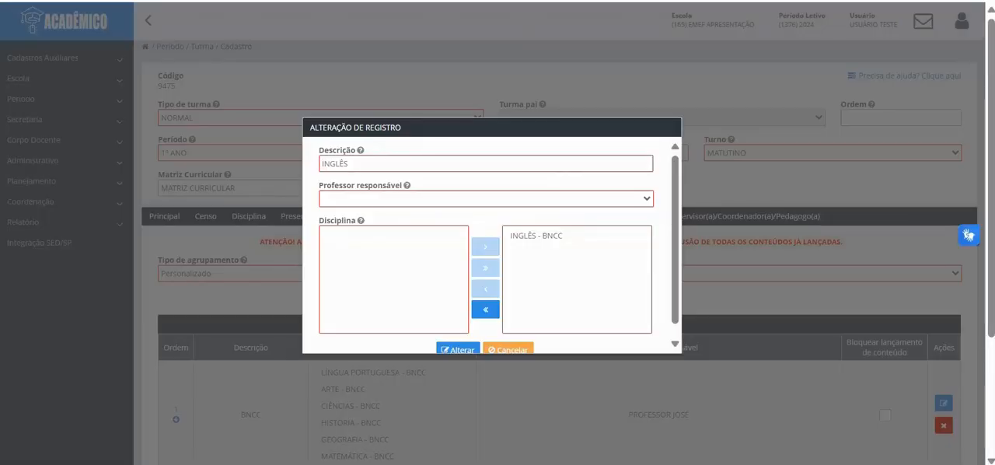
click(486, 199)
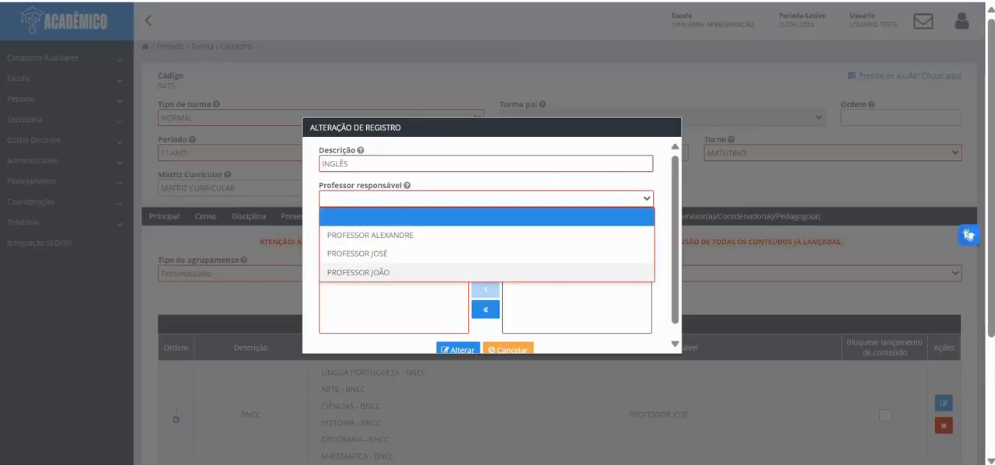
click(370, 235)
click(457, 349)
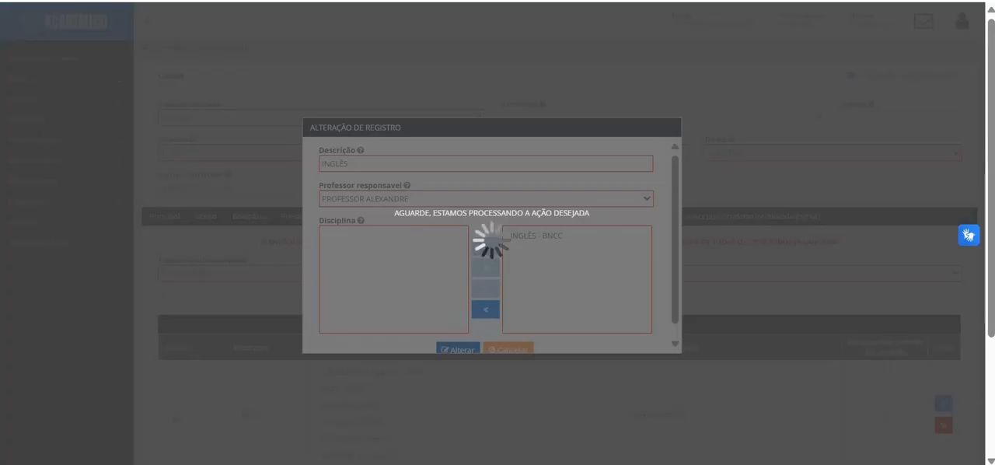
scroll(560, 311, down, 3)
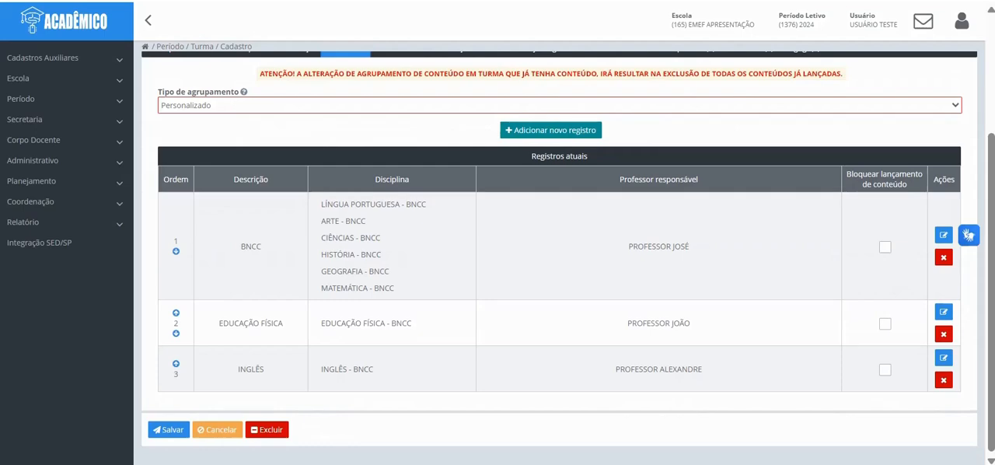
click(169, 429)
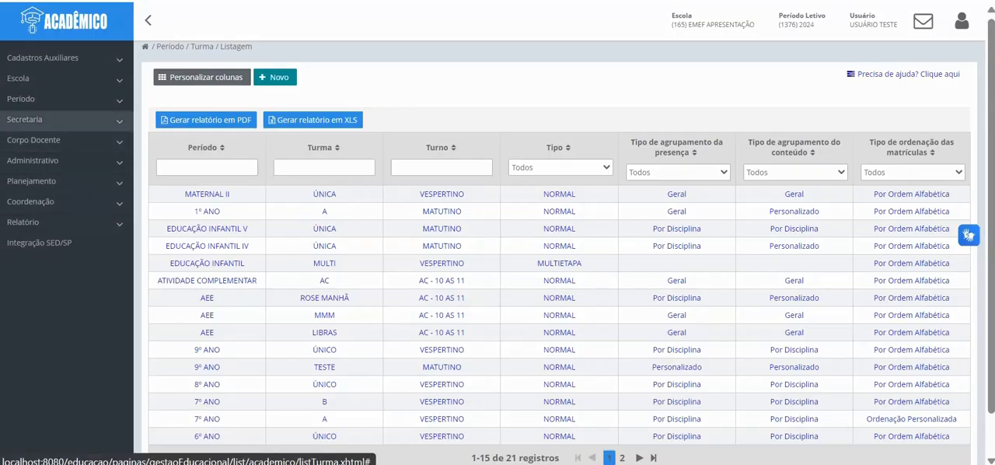
Step: View the Portal do Professor listing under Secretaria, and open the Reiniciar Senha page of the portals
click(47, 120)
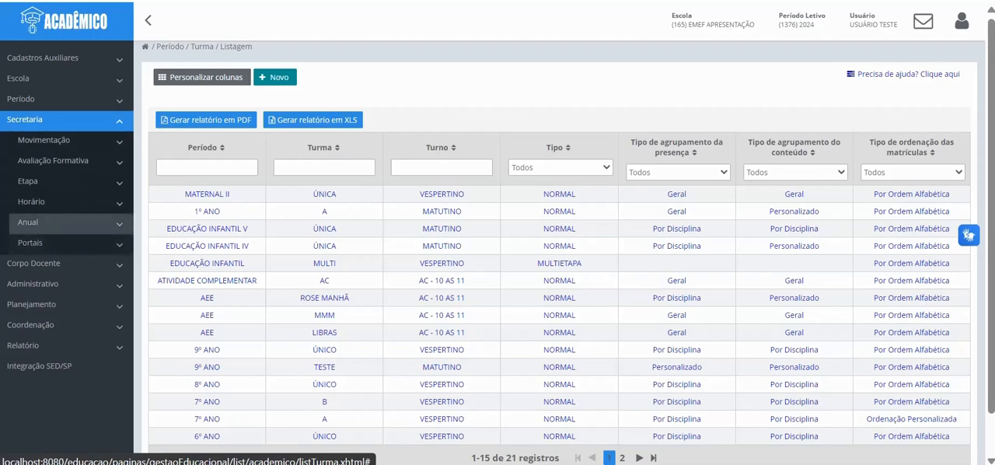
click(31, 242)
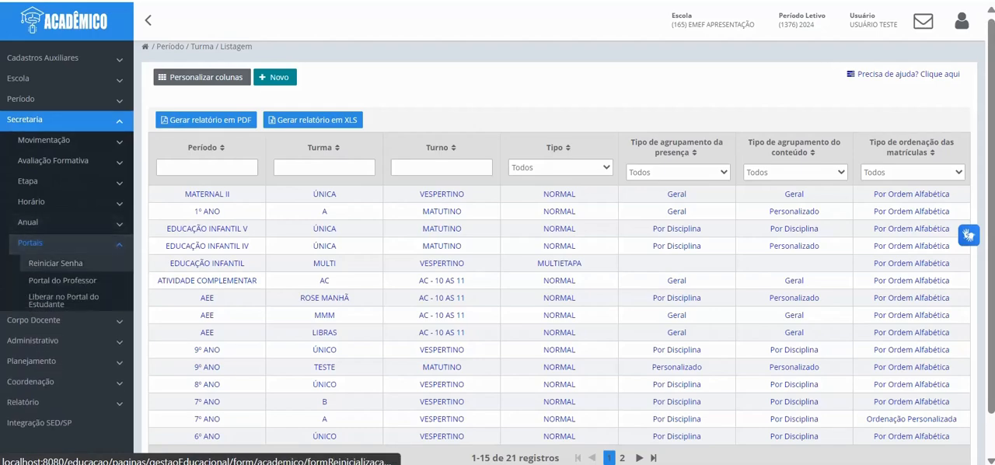
click(62, 279)
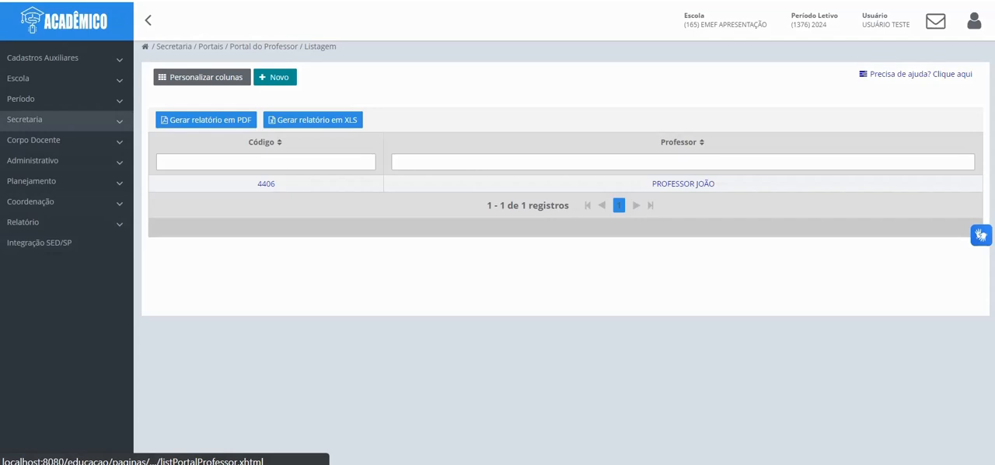
click(25, 119)
click(31, 242)
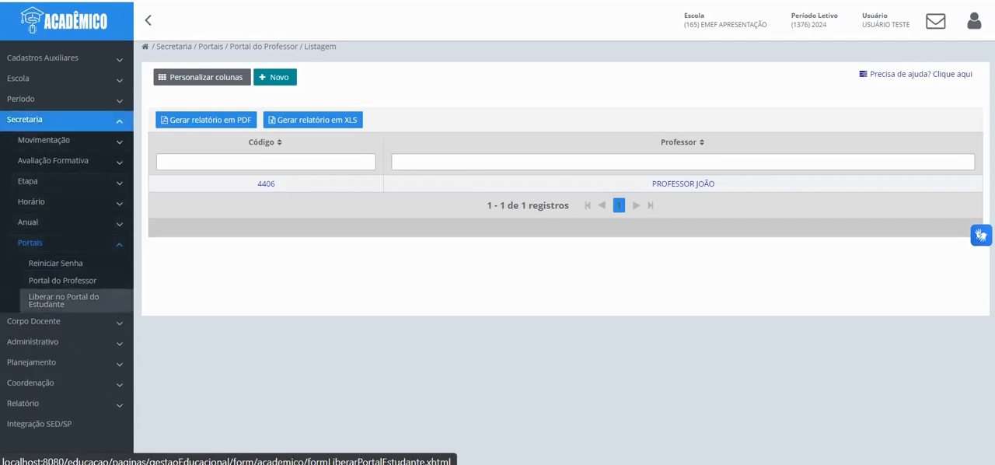
click(56, 262)
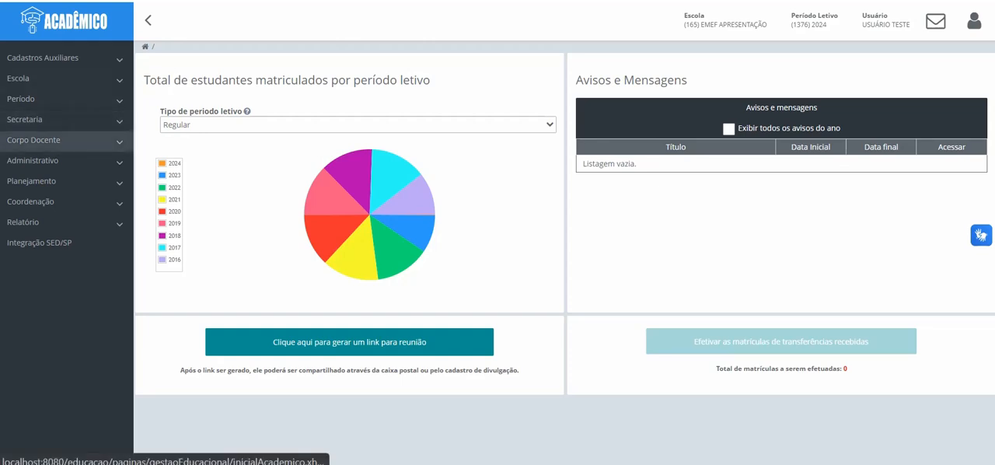
Step: Look through the Profissional Escolar listing of the Corpo Docente
click(55, 140)
click(54, 160)
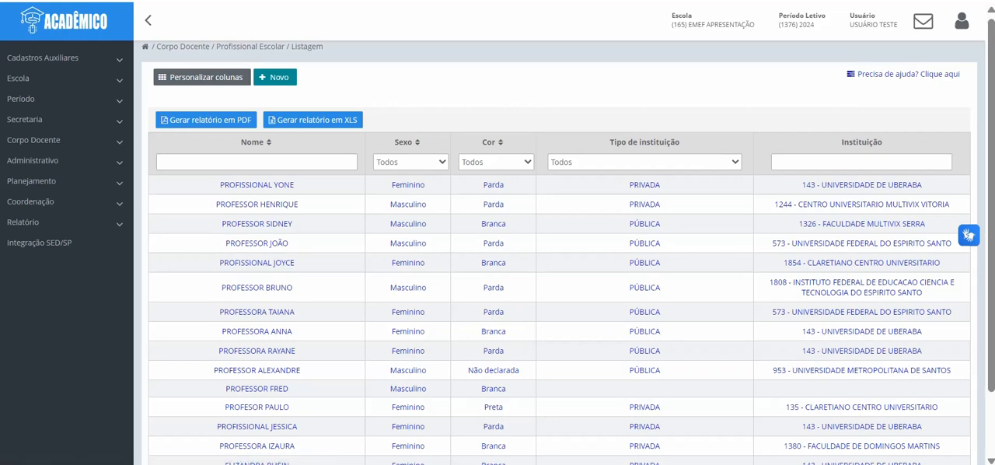
scroll(560, 295, down, 1)
scroll(559, 256, up, 1)
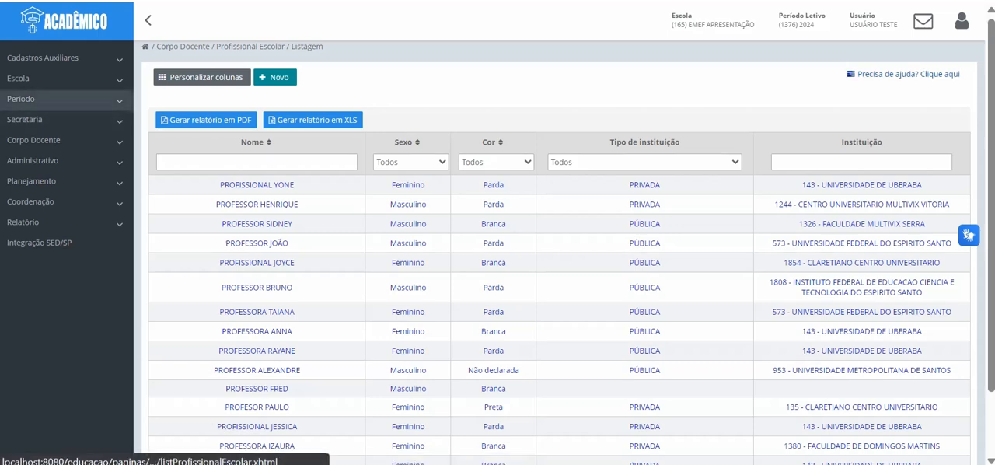
Step: Add the Período geral and Utiliza cadastro de profissional de turma columns to the Período listing
click(21, 99)
click(30, 118)
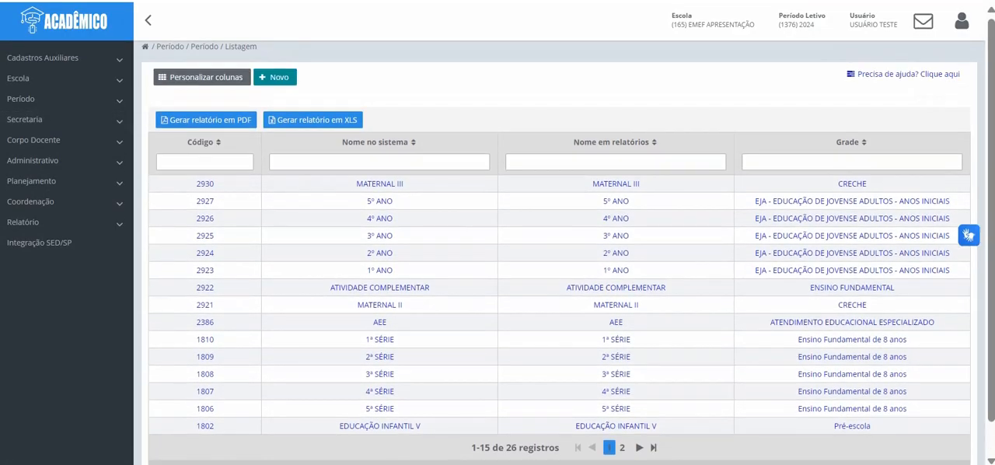
click(200, 77)
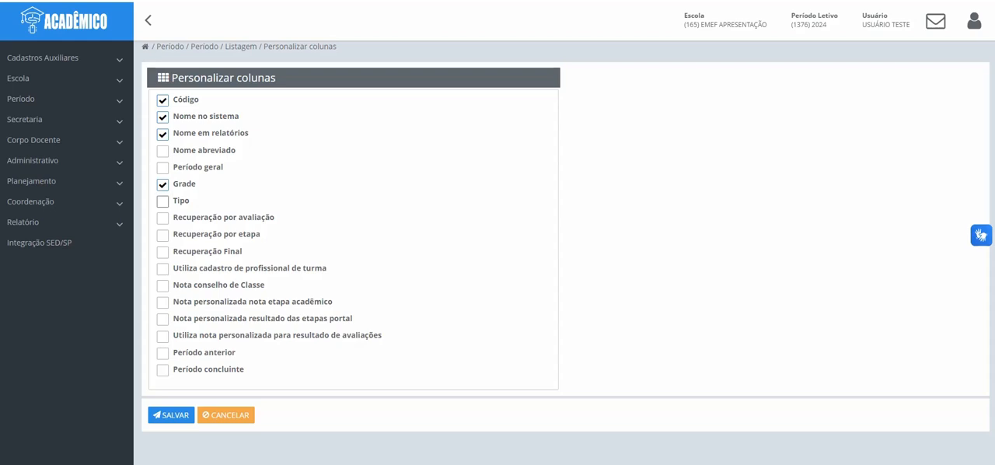
click(163, 167)
click(162, 269)
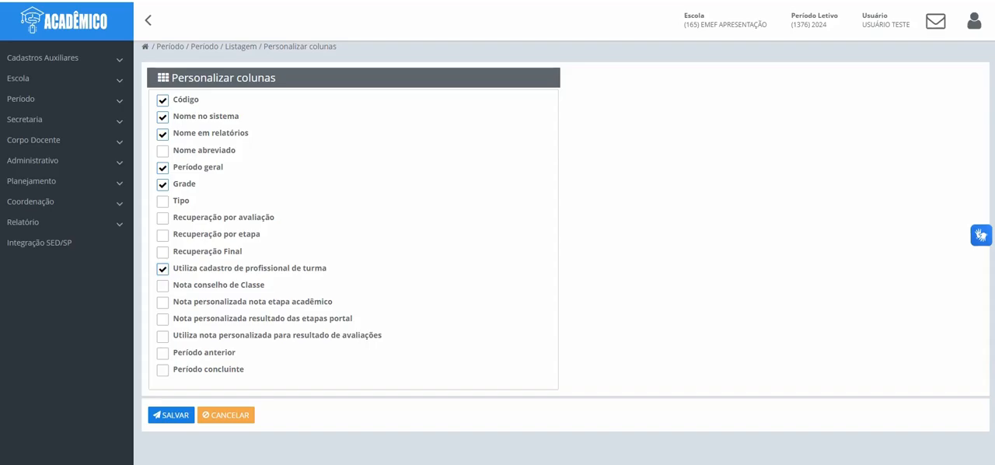
click(171, 415)
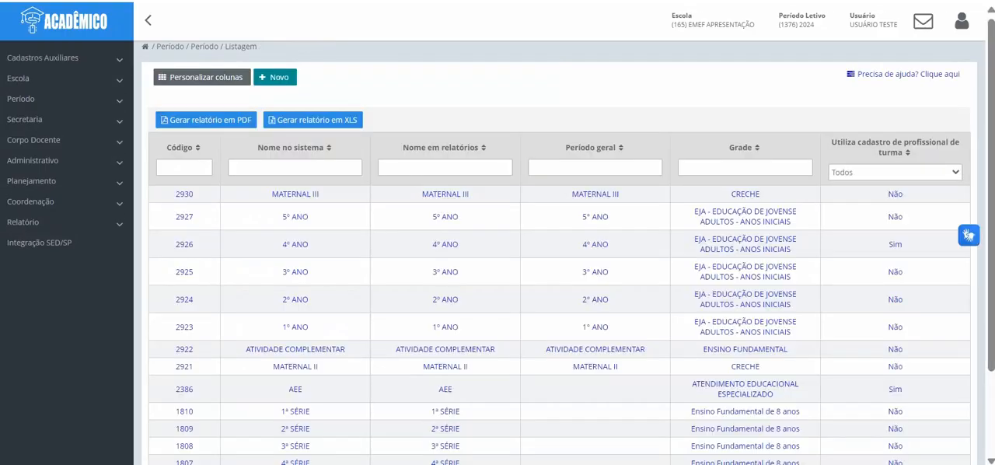
Step: Filter the periods by Utiliza cadastro de profissional de turma, first with Sim and after that with Não
click(894, 172)
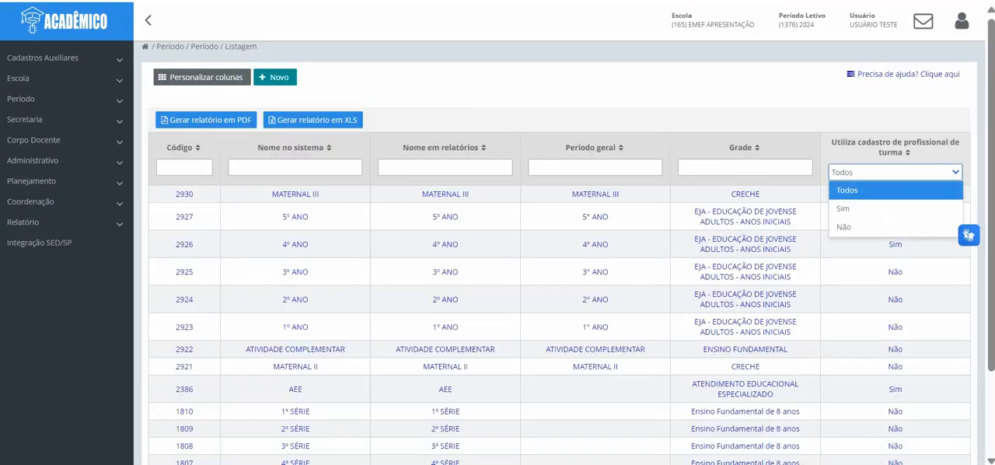
click(843, 208)
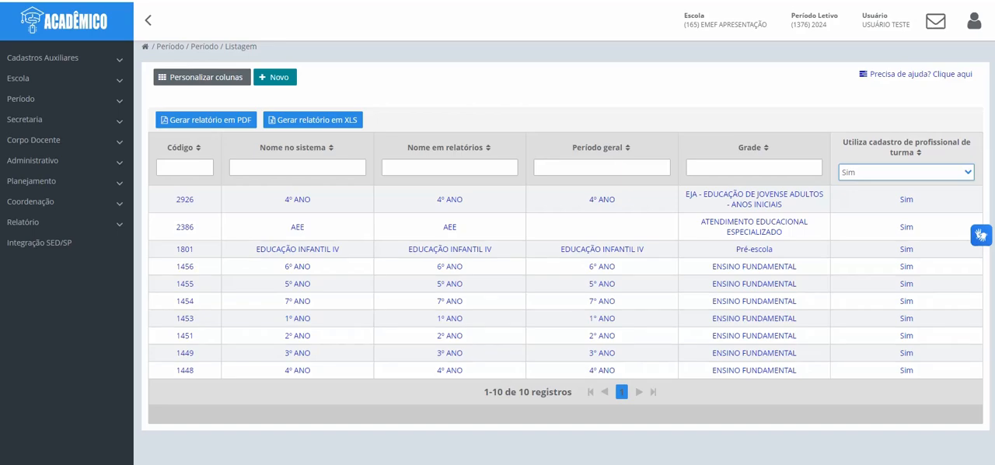
click(905, 172)
click(871, 226)
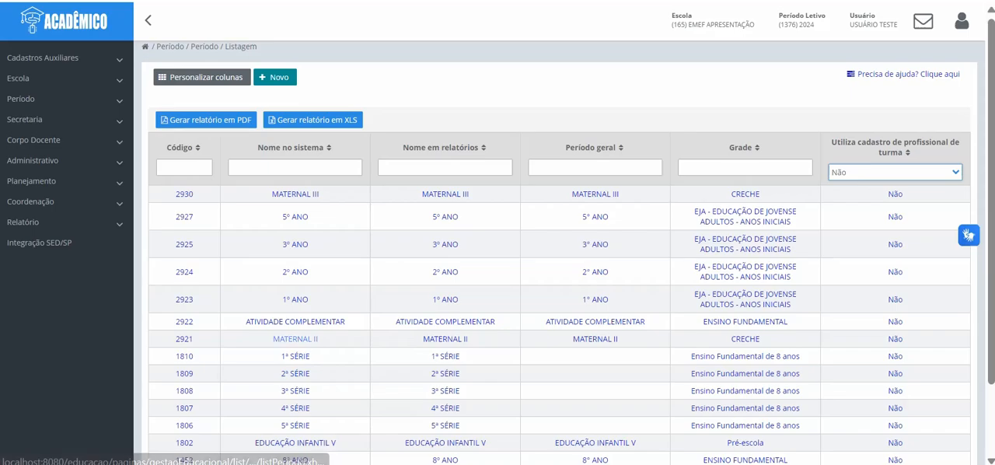
Step: Set Utiliza cadastro de profissional de turma to Sim for the MATERNAL II period and save it
click(295, 339)
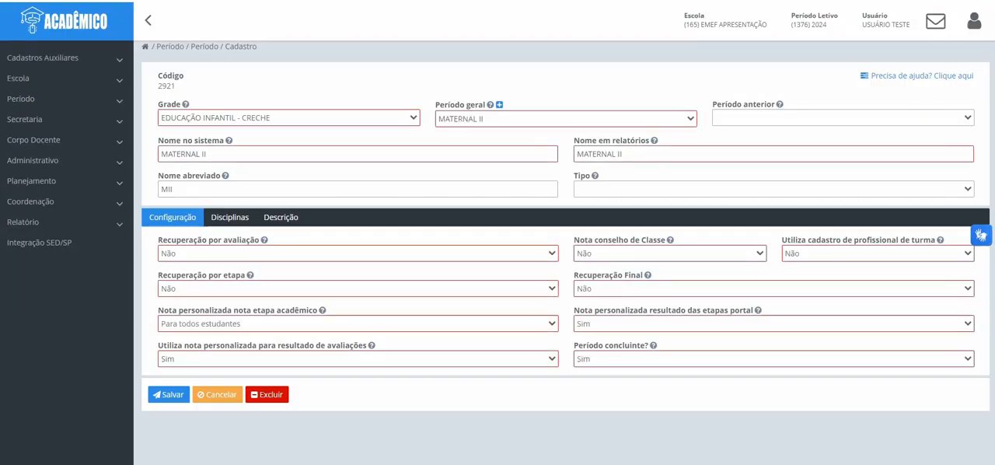
click(877, 253)
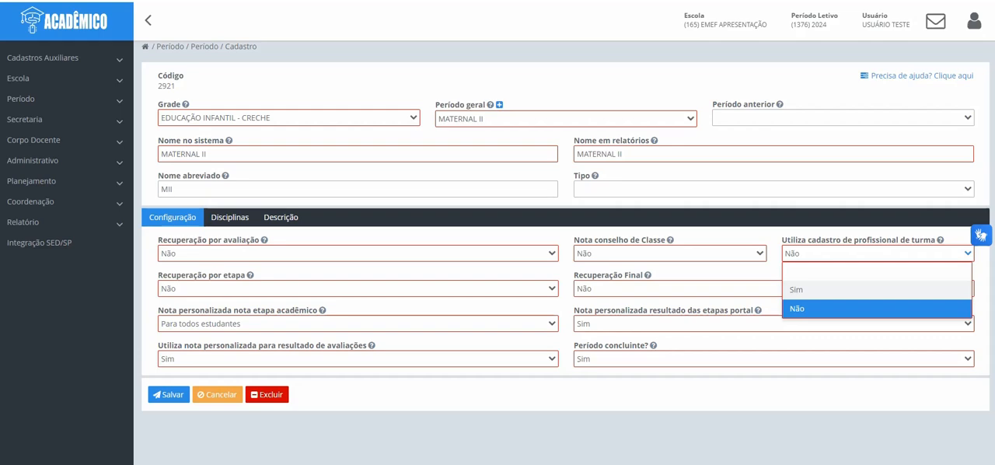
click(876, 290)
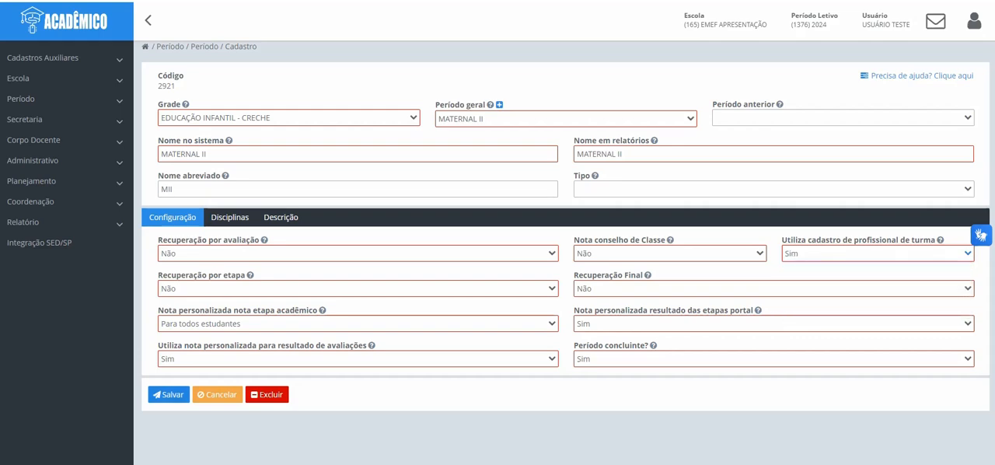
click(169, 394)
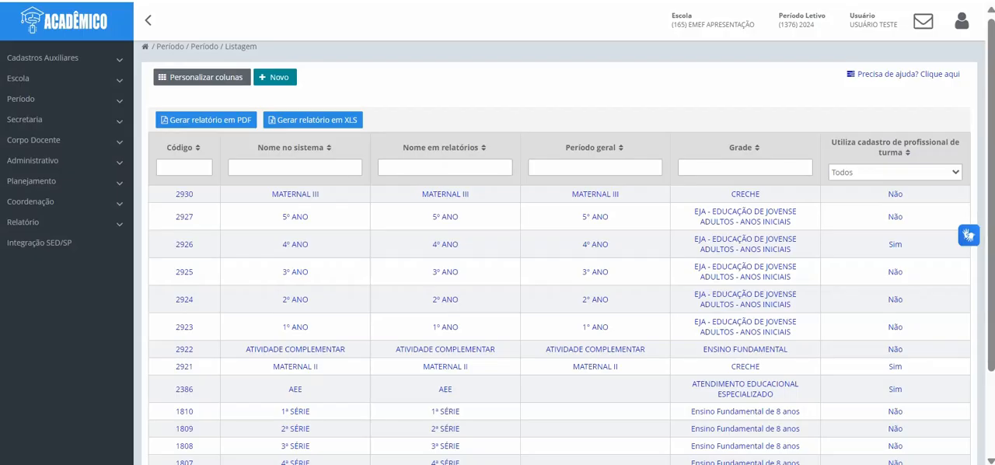
Step: Filter the periods not using class professionals, set EDUCAÇÃO INFANTIL V's Utiliza cadastro de profissional de turma to Sim, and save
click(894, 172)
click(893, 227)
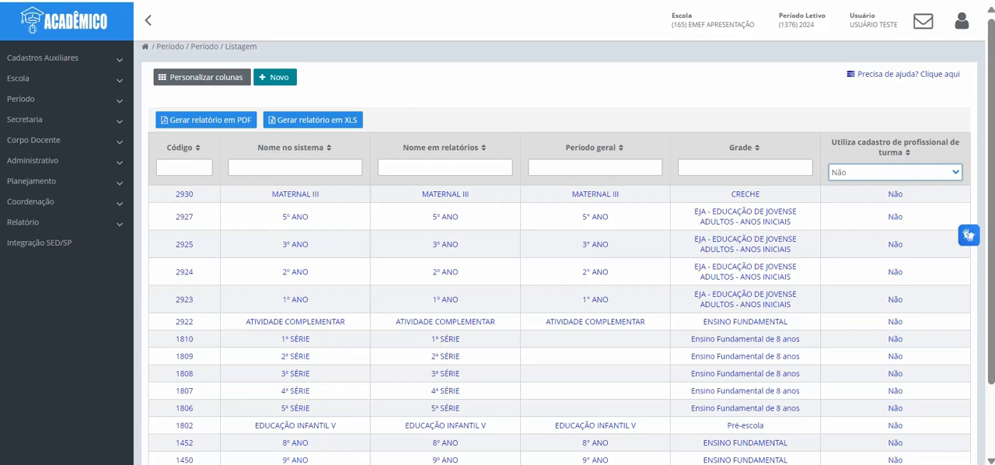
scroll(559, 256, down, 2)
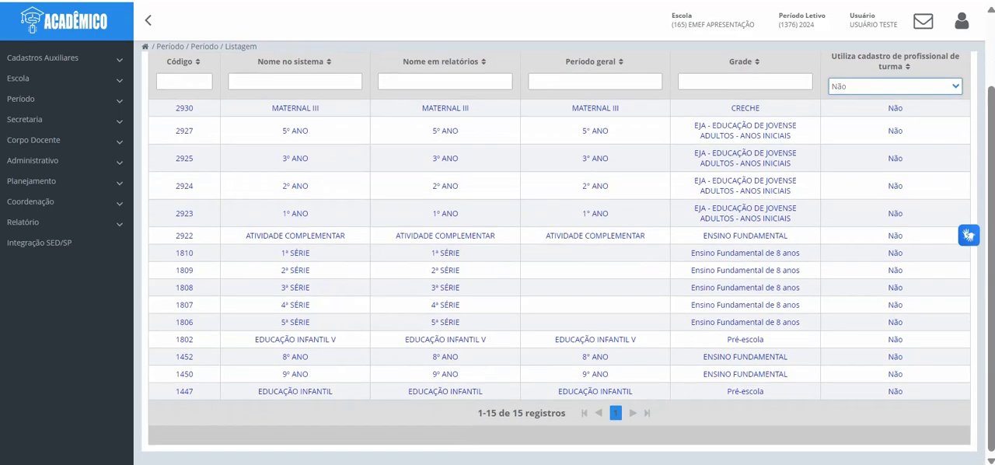
click(595, 339)
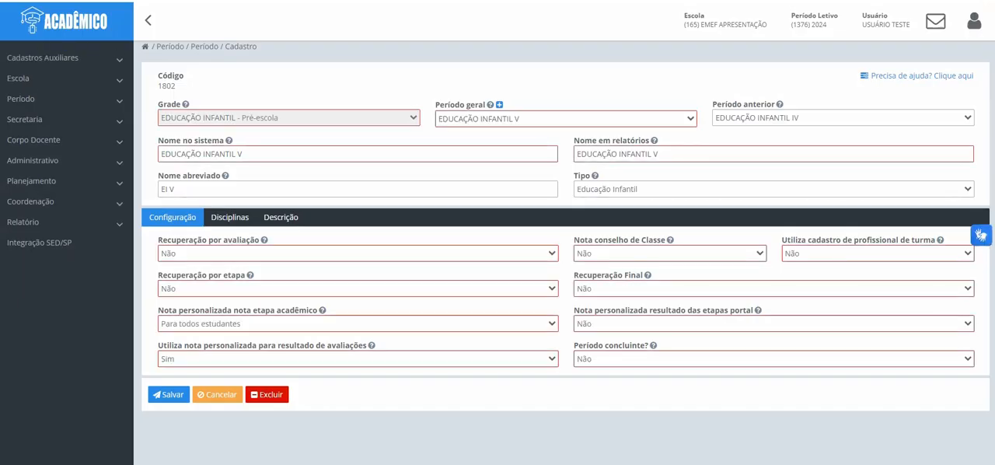
click(877, 253)
click(877, 289)
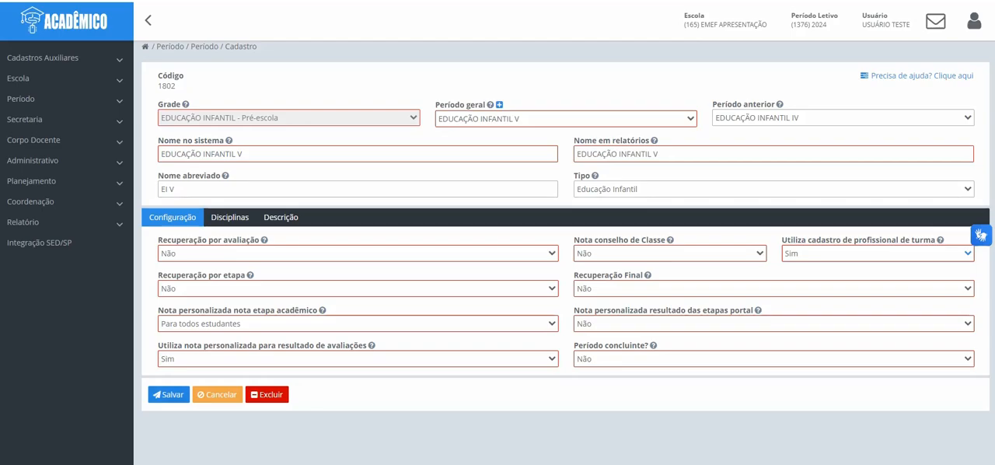
click(168, 394)
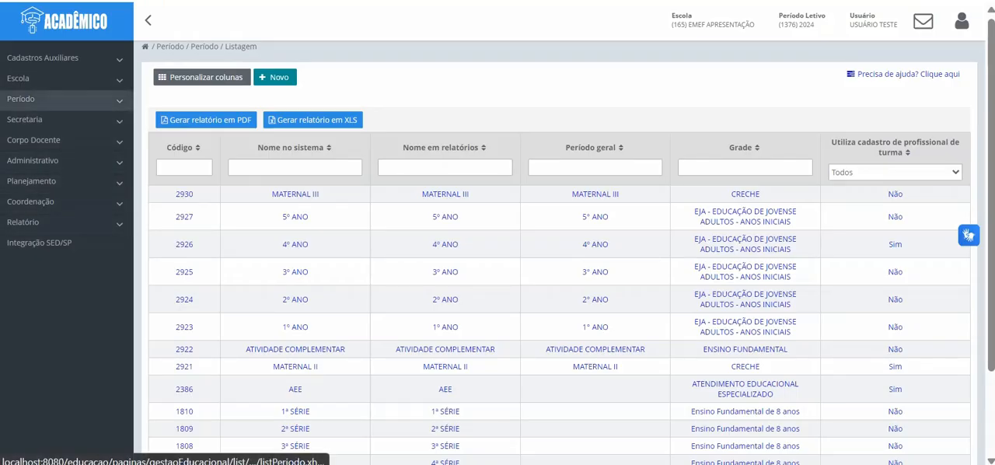
Step: Customize the Turma listing columns by removing Tipo and adding Código and Profissional de turma, and check the listed classes
click(21, 98)
click(19, 133)
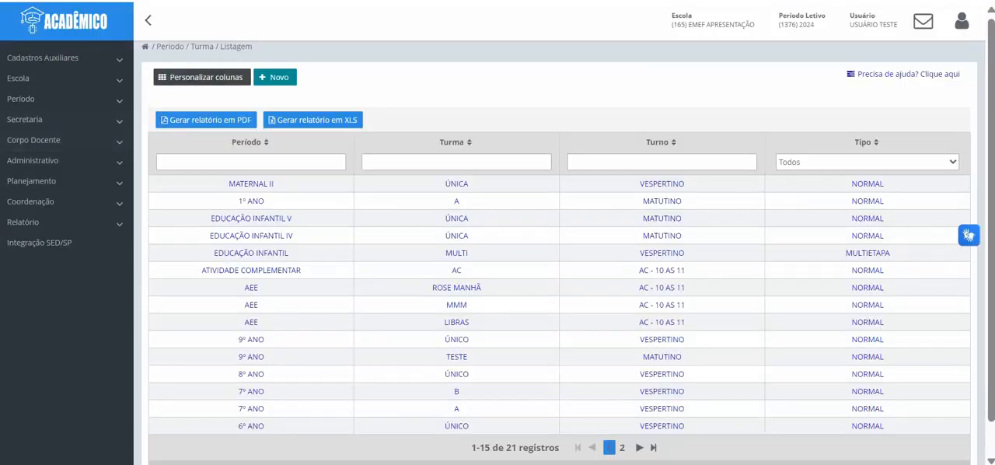
click(201, 77)
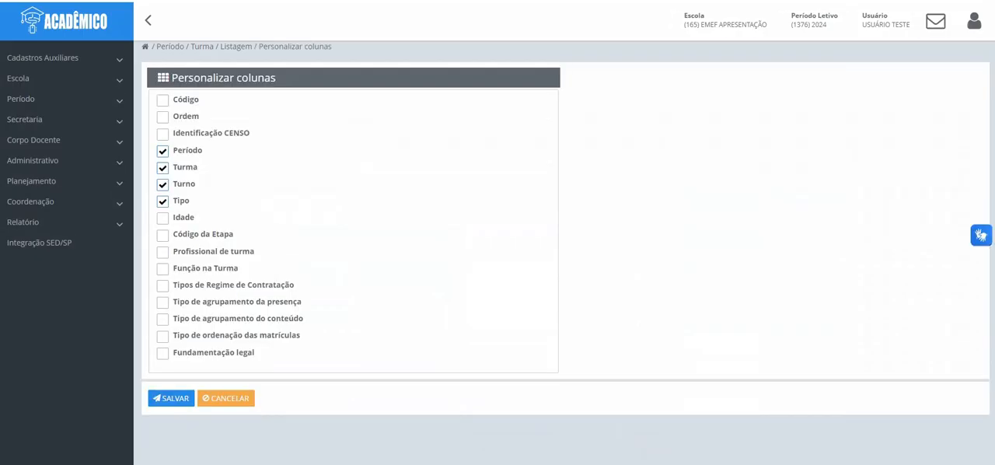
click(162, 201)
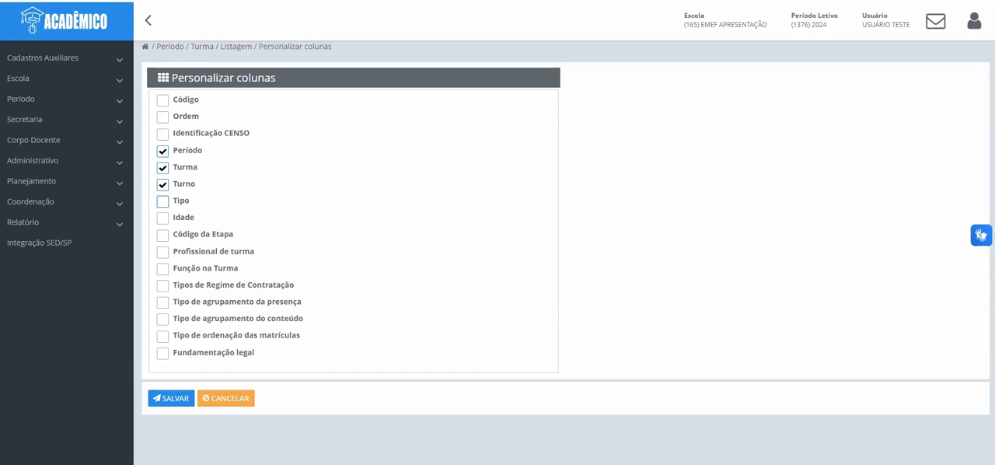
click(163, 100)
click(162, 252)
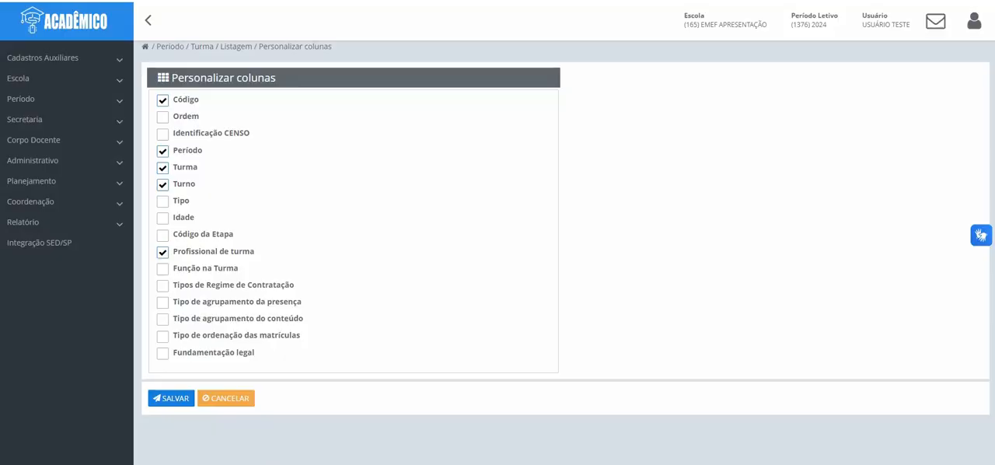
click(171, 397)
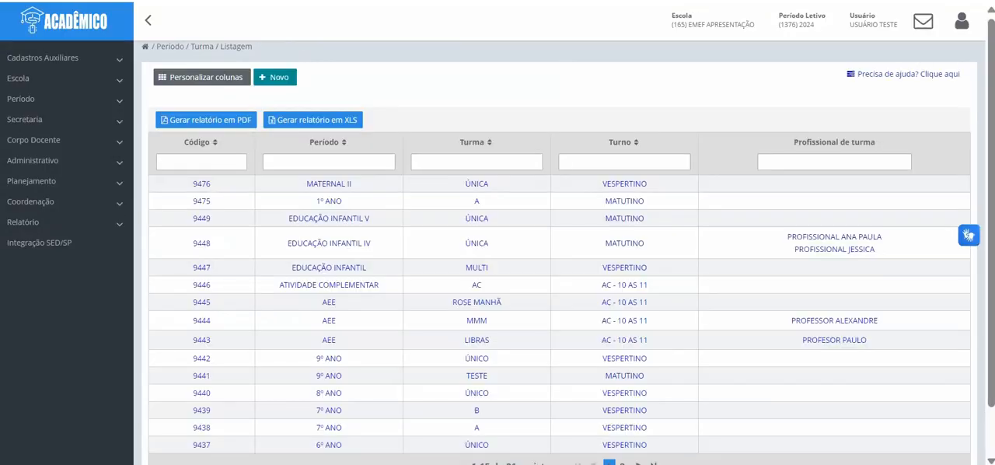
scroll(560, 272, down, 2)
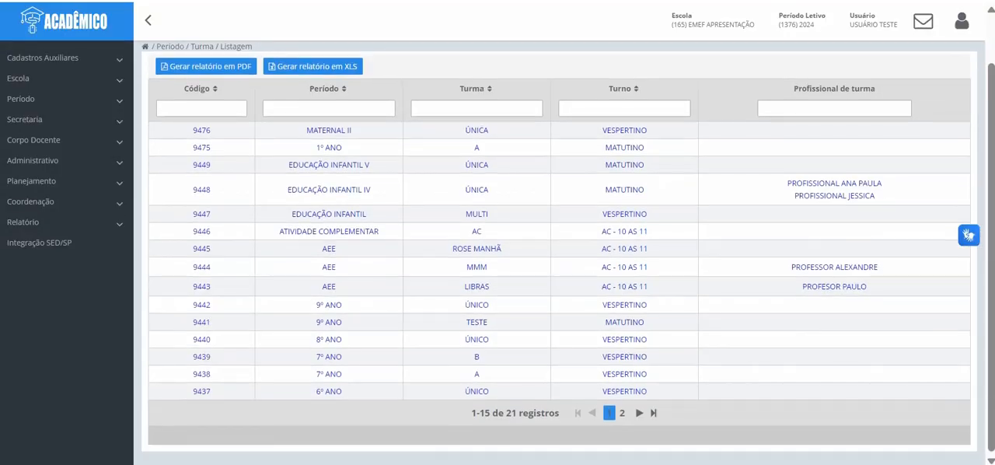
scroll(559, 272, up, 2)
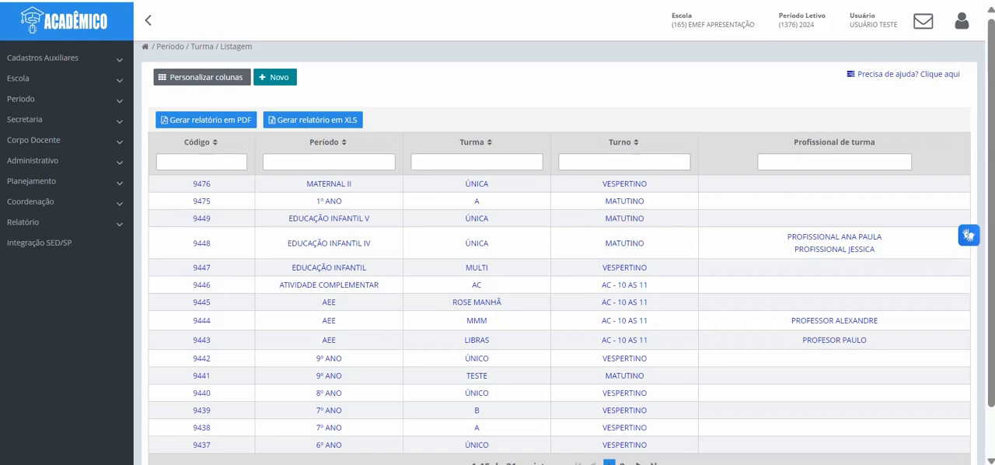
Step: Filter the classes by Período "maternal" and open the class professionals of the MATERNAL II class
scroll(559, 271, down, 2)
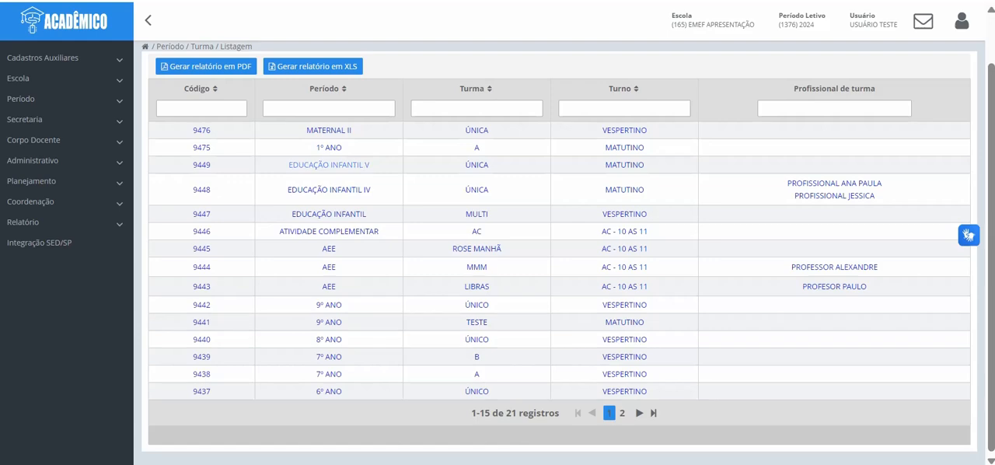
click(329, 108)
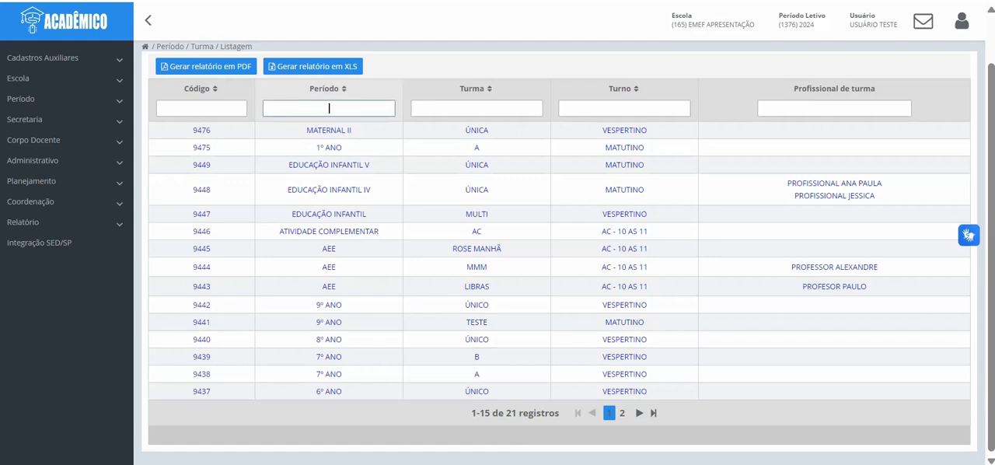
text(maternal)
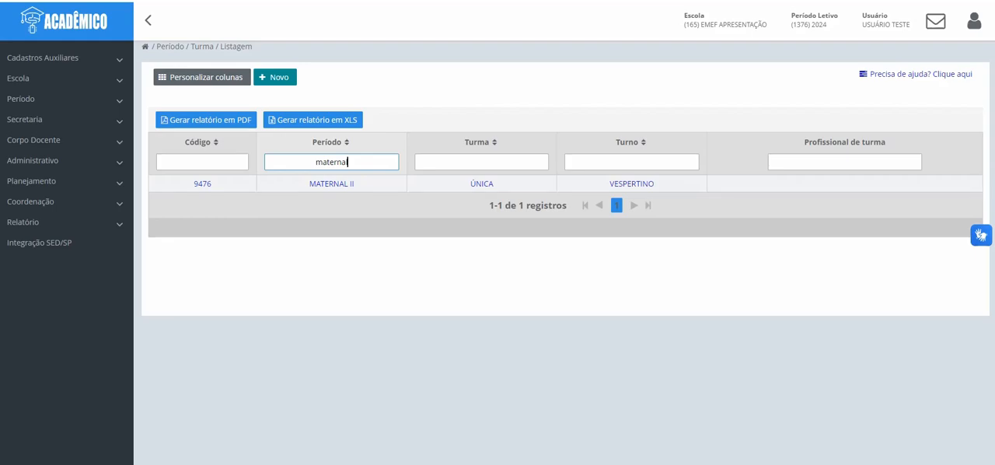
click(332, 184)
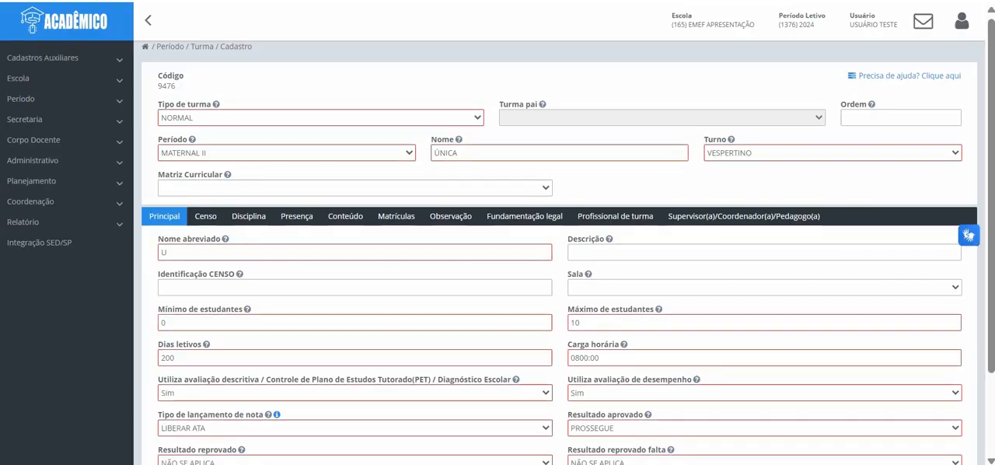
click(615, 216)
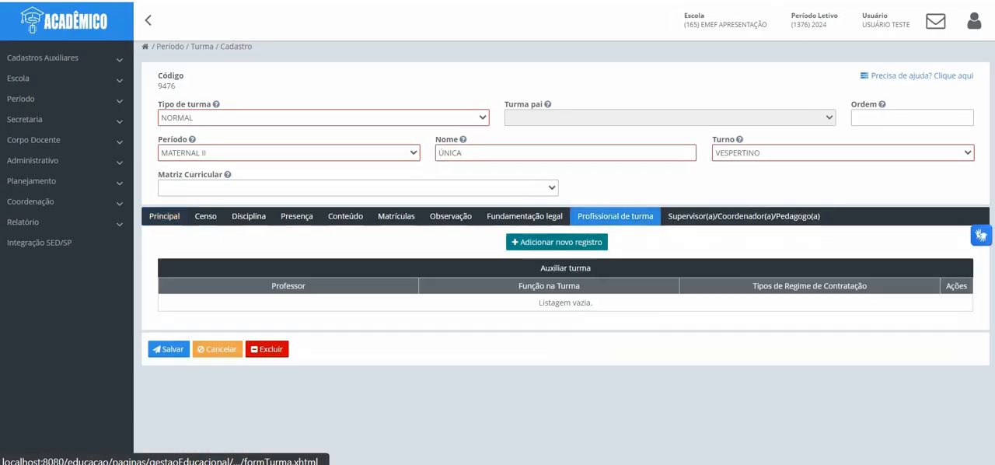
Step: Add the third professional matching "PROFI" as Auxiliar/Assistente Educacional with regime CONTRATO TEMPORÁRIO, and save the class
click(575, 242)
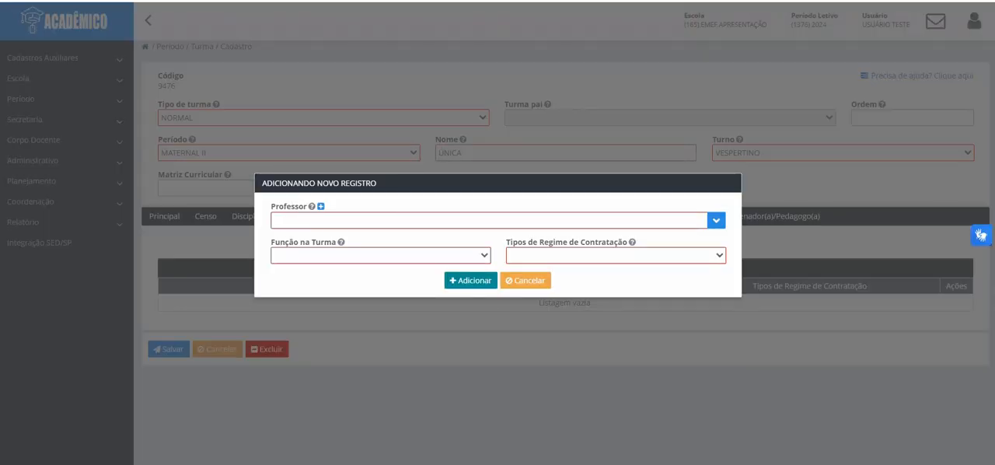
text(PROFI)
key(Down)
key(Down)
key(Up)
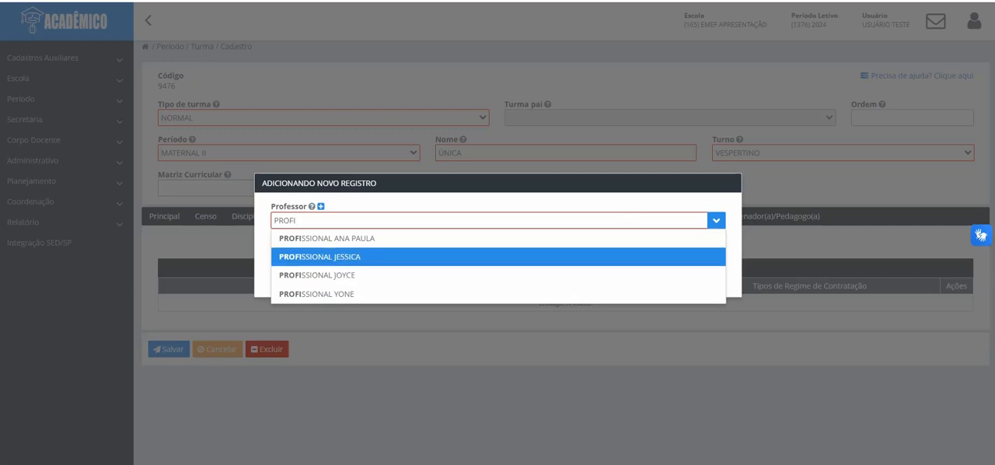
click(334, 275)
click(381, 255)
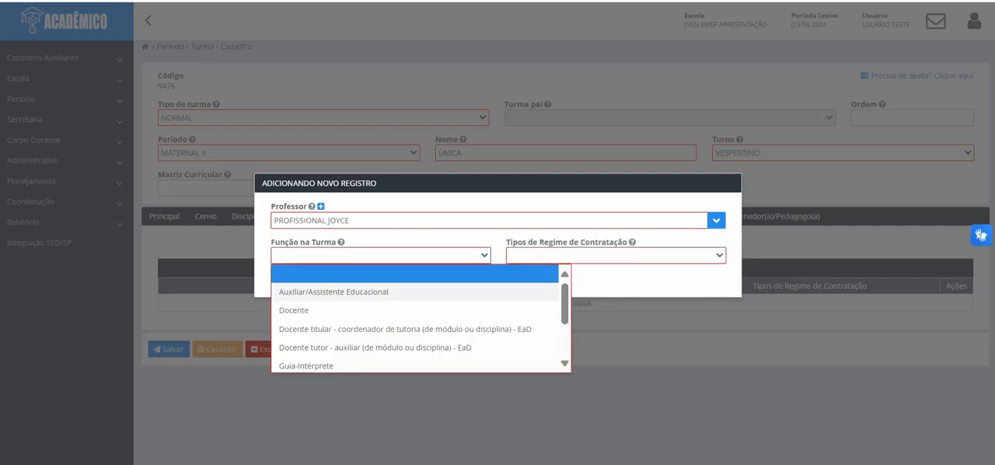
click(334, 292)
click(614, 255)
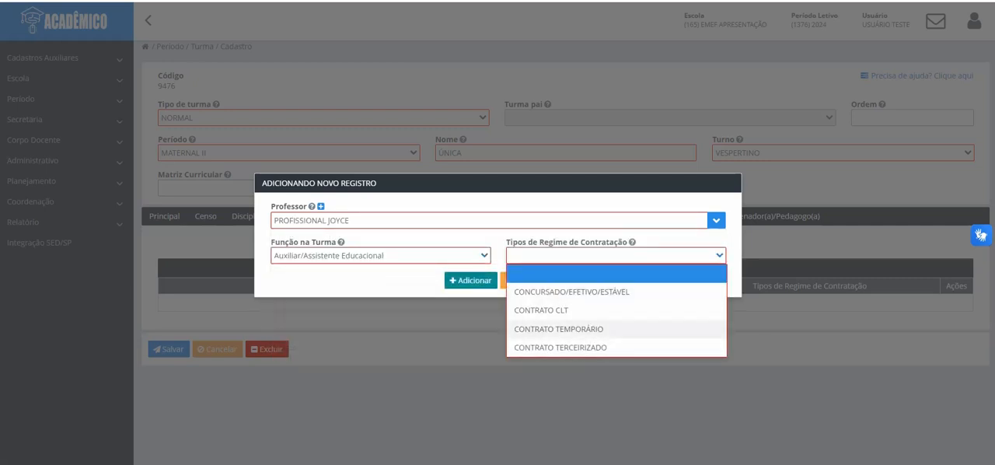
click(544, 328)
click(470, 280)
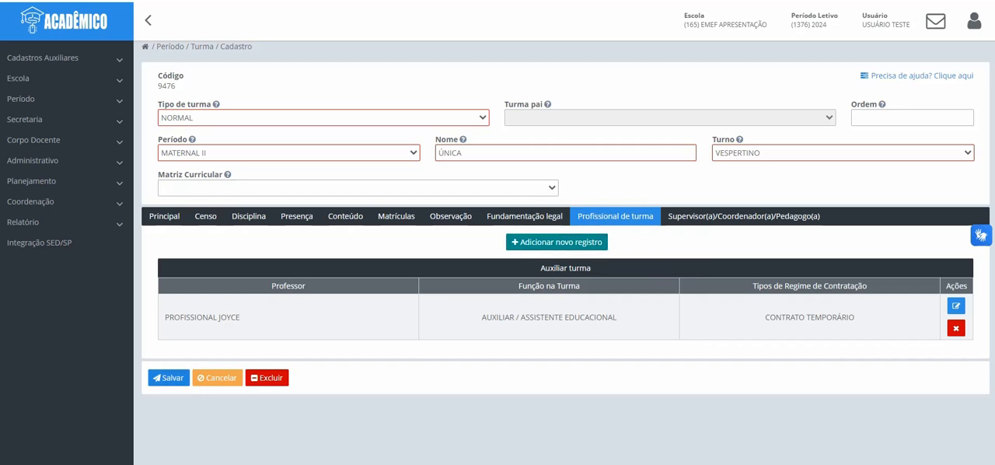
click(169, 378)
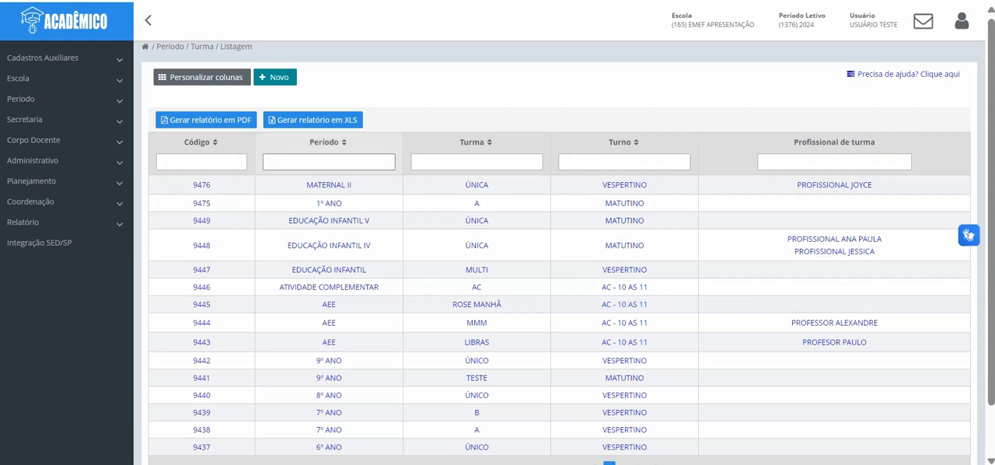
Step: Filter the classes by Período "iv" and open the class professionals of the EDUCAÇÃO INFANTIL IV class
click(330, 161)
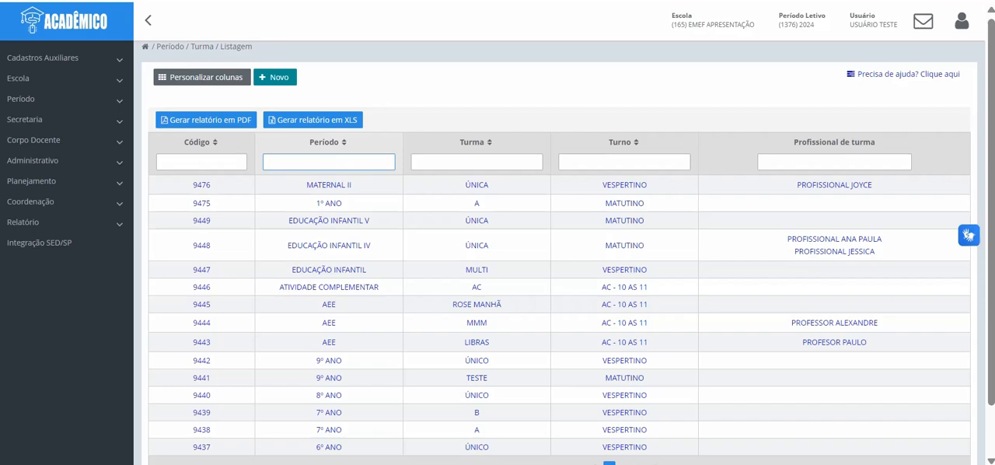
text(I)
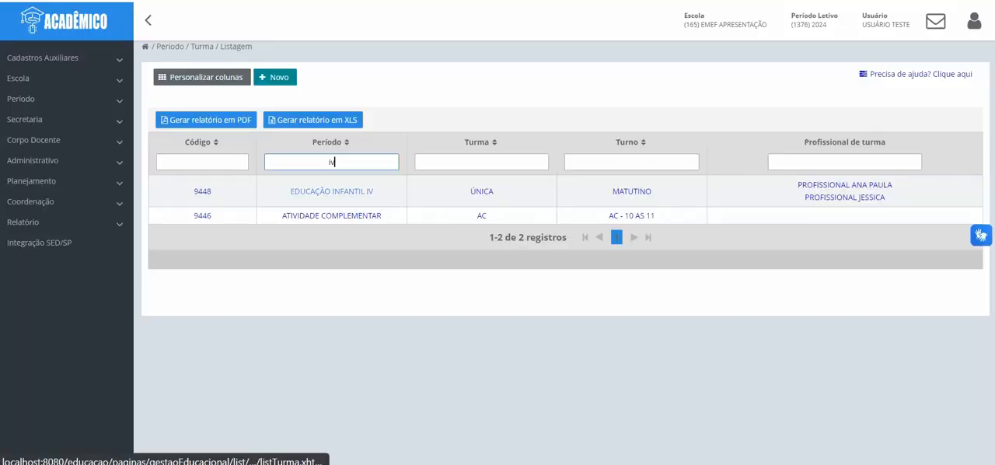
click(332, 191)
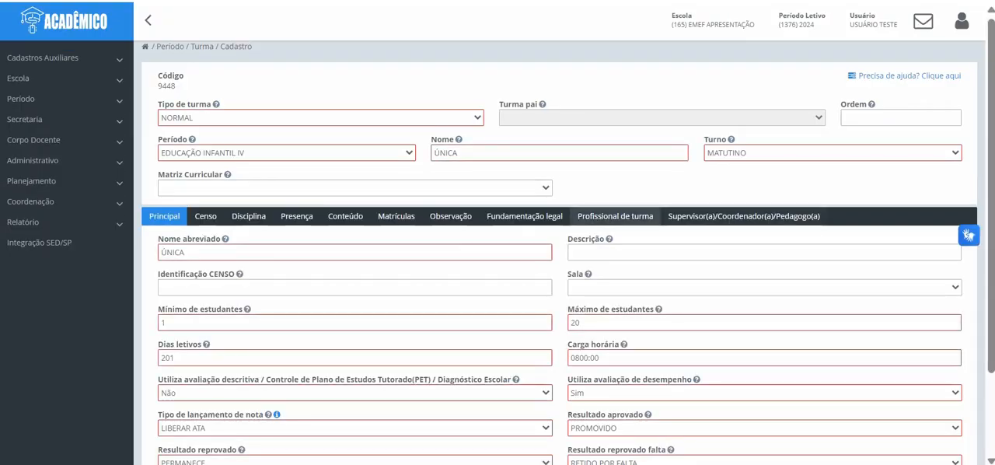
click(615, 216)
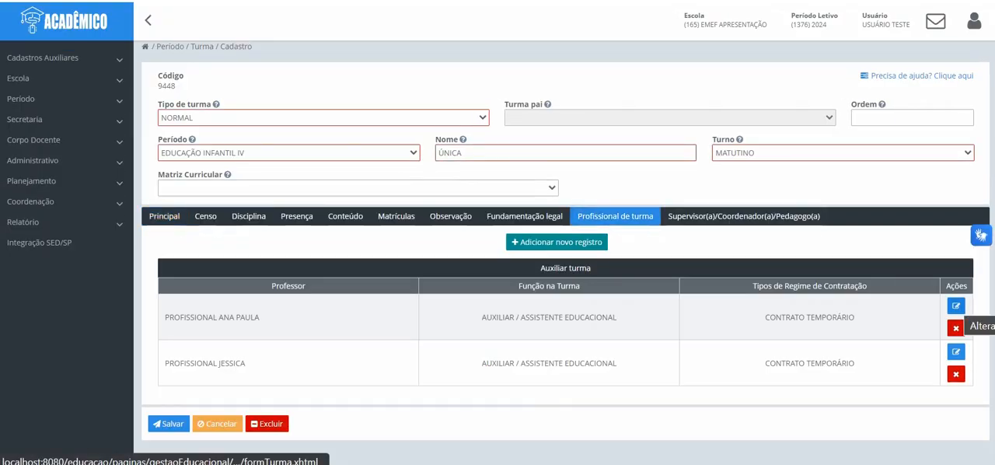
Step: Replace the first listed professional with the last one matching "PROFI" and set Tipos de Regime de Contratação to CONCURSADO/EFETIVO/ESTÁVEL
click(956, 306)
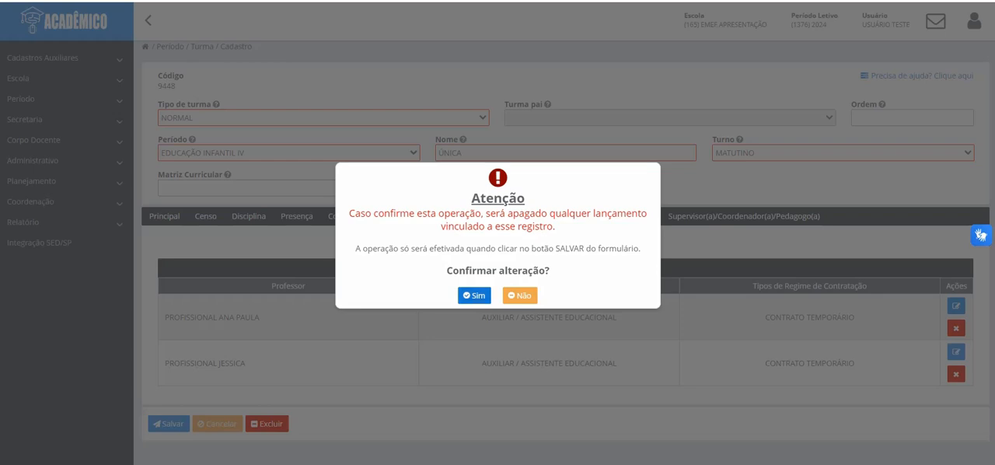
click(474, 295)
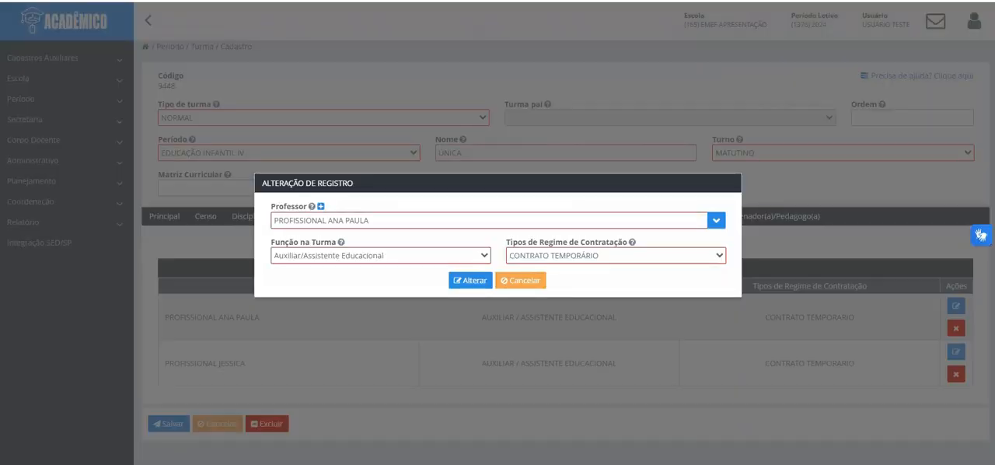
drag(373, 221, 272, 221)
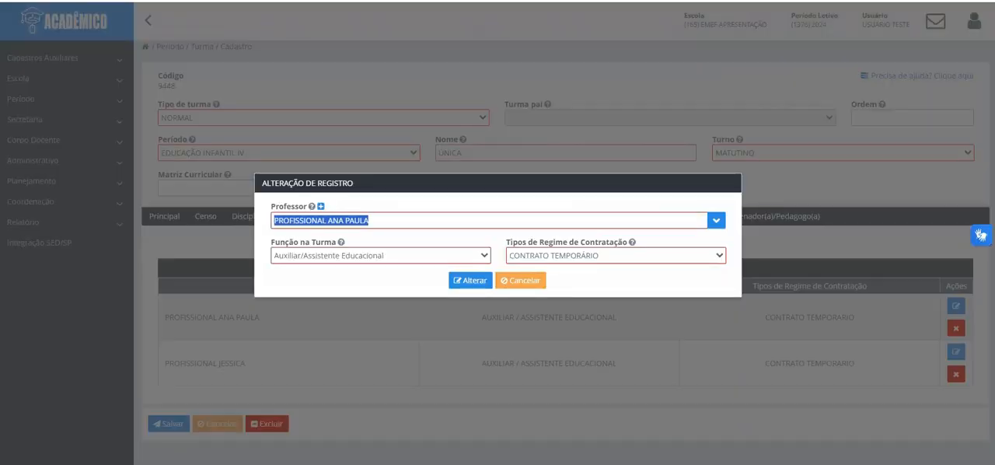
text(PROFI)
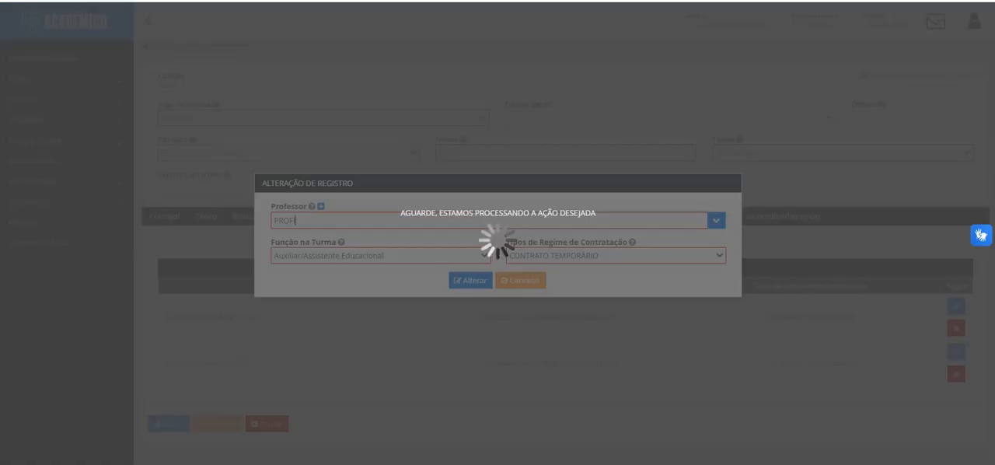
key(Down)
key(Down)
key(Down)
key(Return)
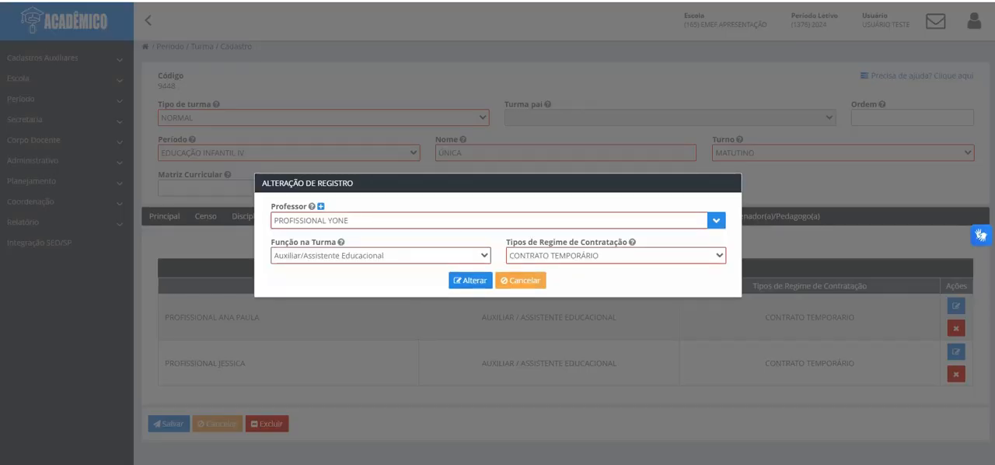
click(615, 256)
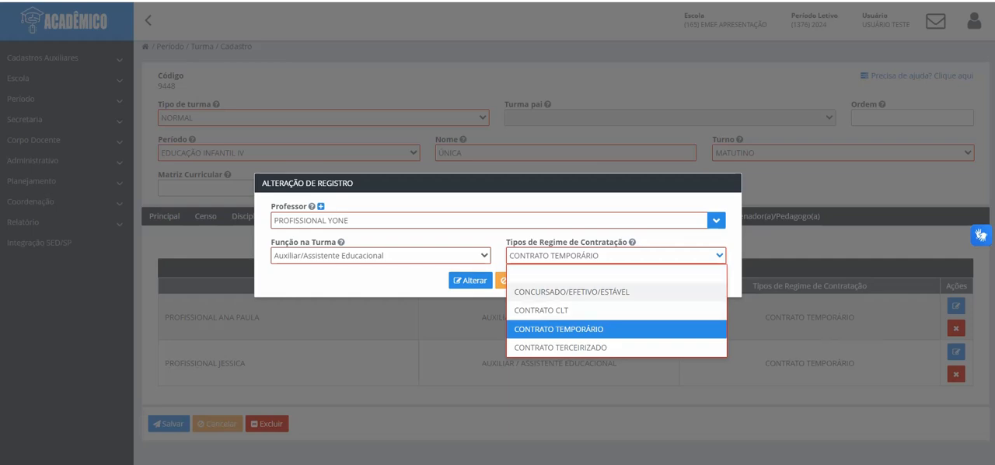
click(571, 291)
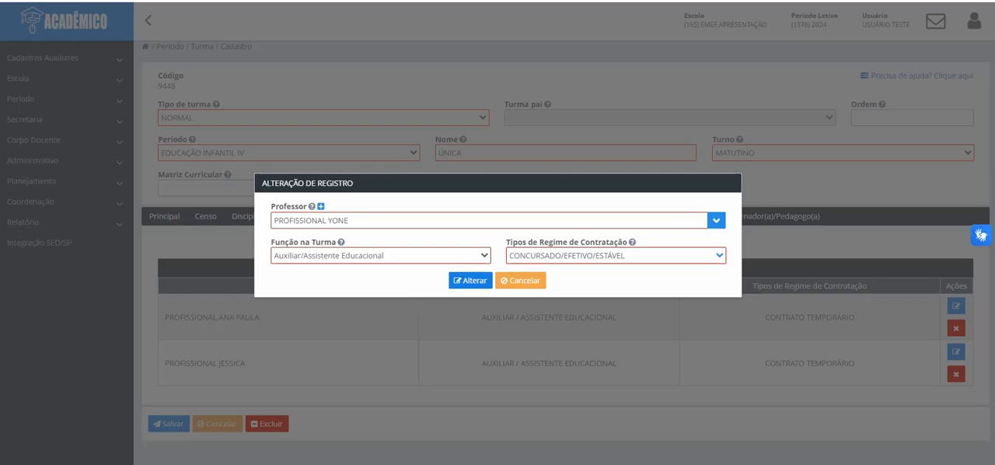
click(470, 280)
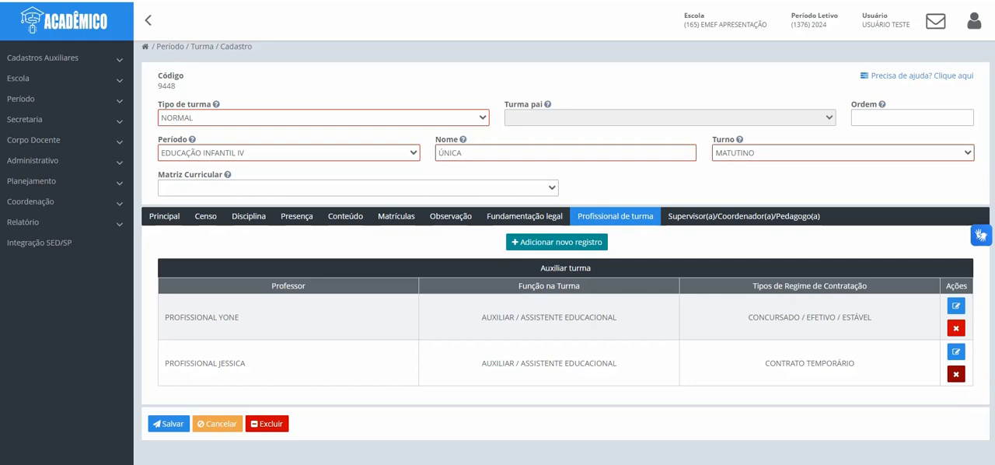
Step: Delete the second professional from the EDUCAÇÃO INFANTIL IV class and save the class
click(955, 373)
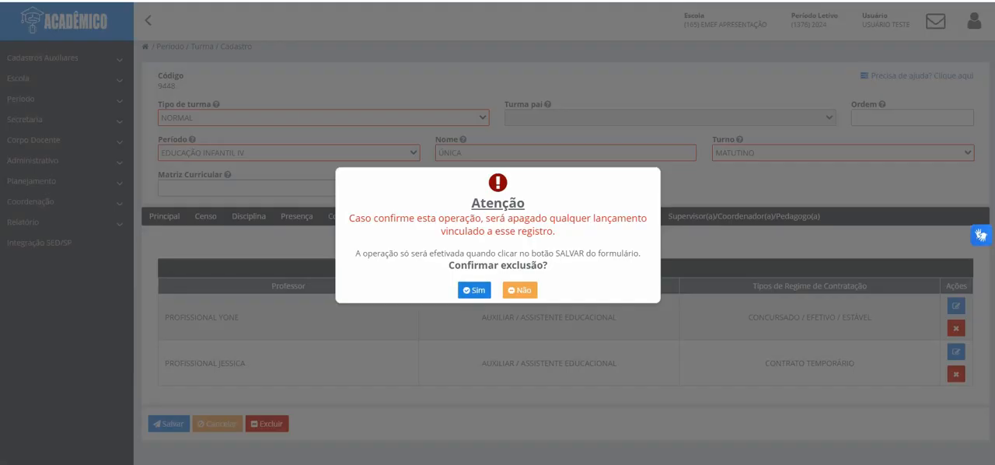
click(474, 290)
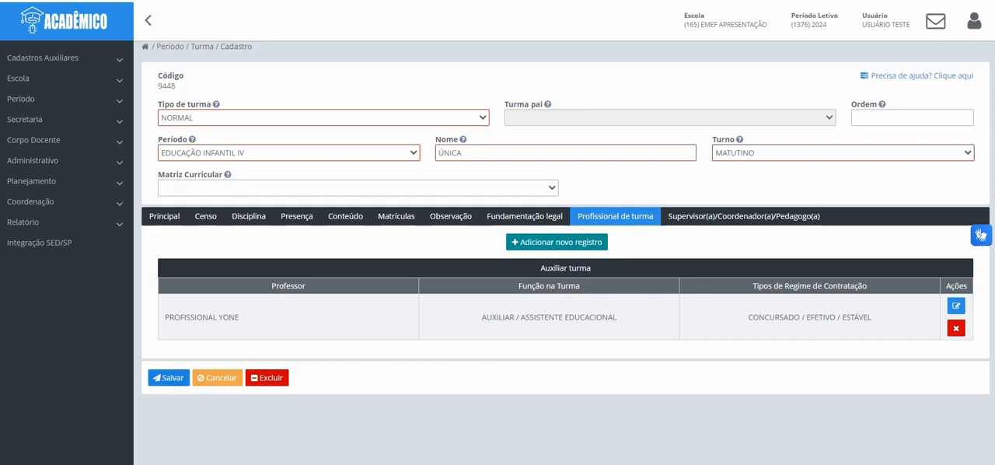
click(168, 377)
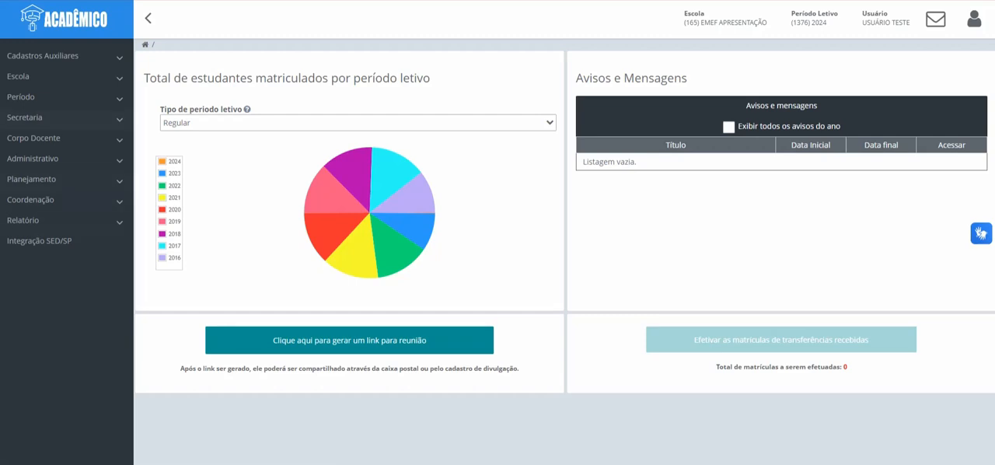
Step: Add Código da Etapa, Tipo de agrupamento da presença, Tipo de agrupamento do conteúdo and Tipo de ordenação das matrículas to the Turma listing columns
click(31, 96)
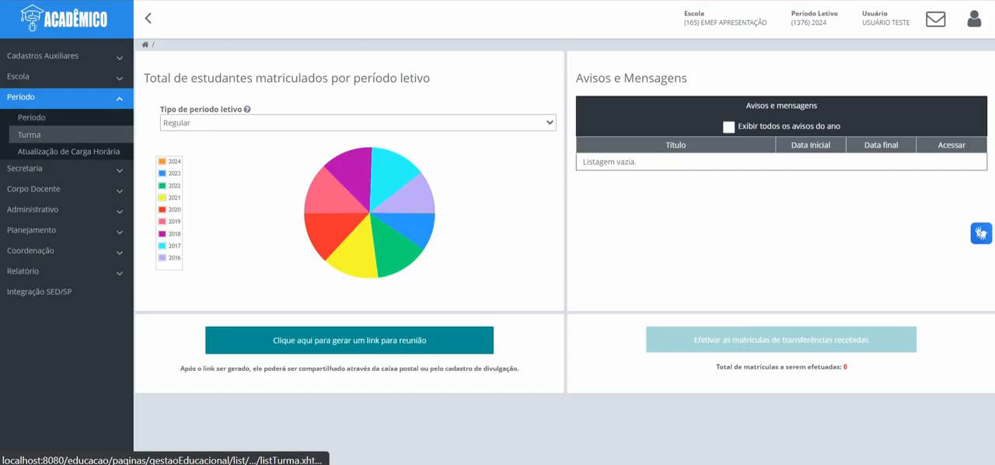
click(30, 134)
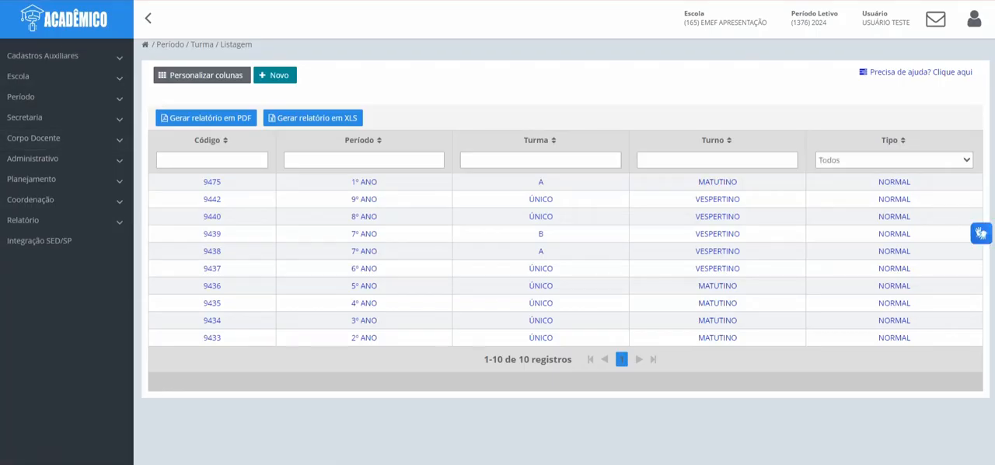
click(202, 75)
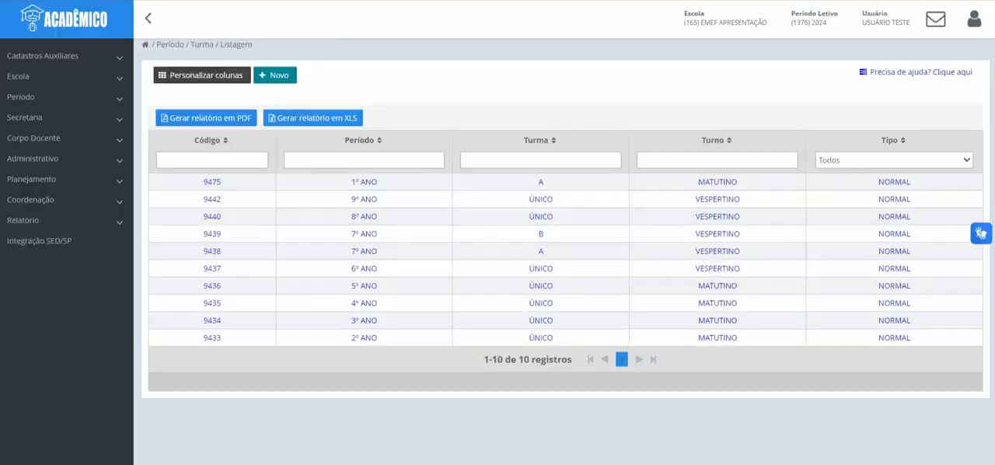
click(162, 233)
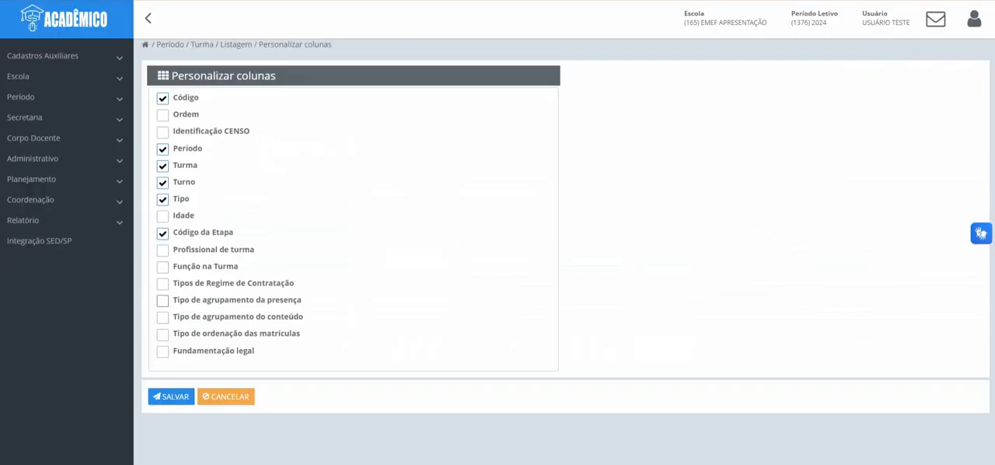
click(163, 301)
click(163, 318)
click(162, 334)
click(171, 396)
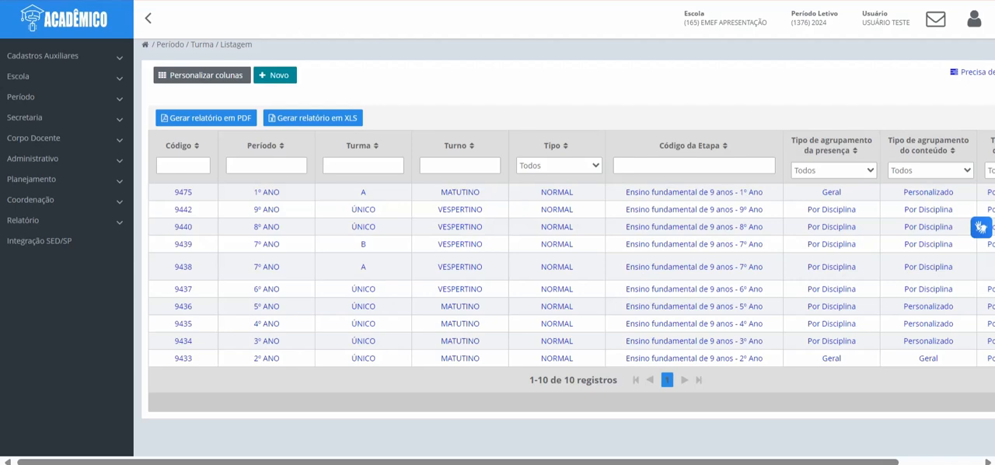
Step: Review the customized Turma listing and check the options available in the Tipo filter
mouse_move(459, 462)
mouse_down()
mouse_move(538, 461)
mouse_move(458, 461)
mouse_up()
click(558, 165)
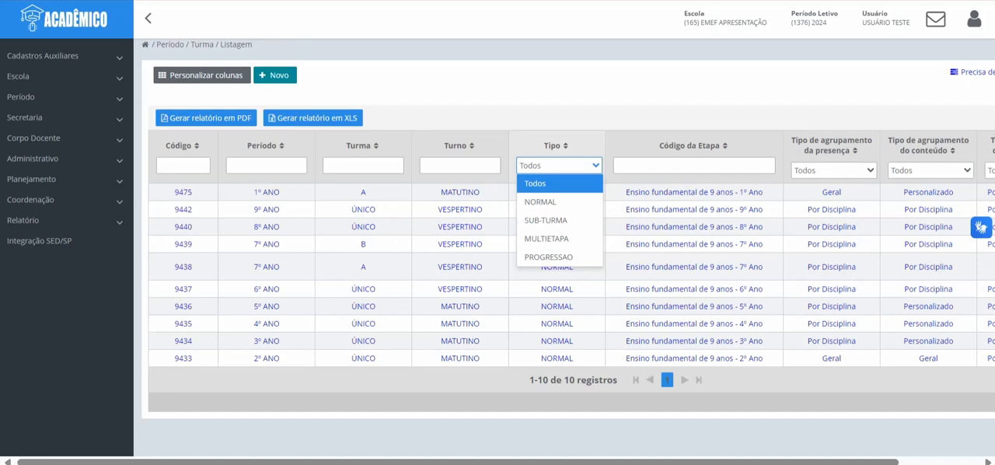
click(559, 166)
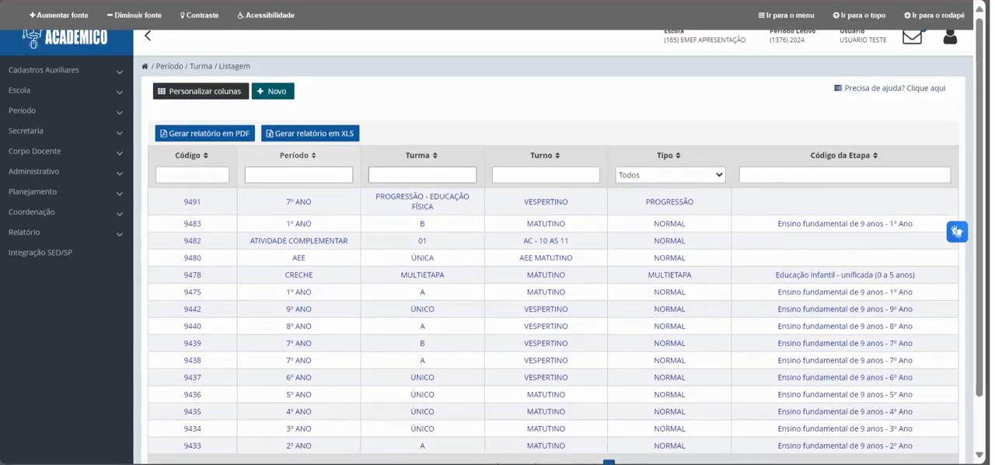
Step: Filter the Turma listing by Período "2º" and Turma "b"
text(2º)
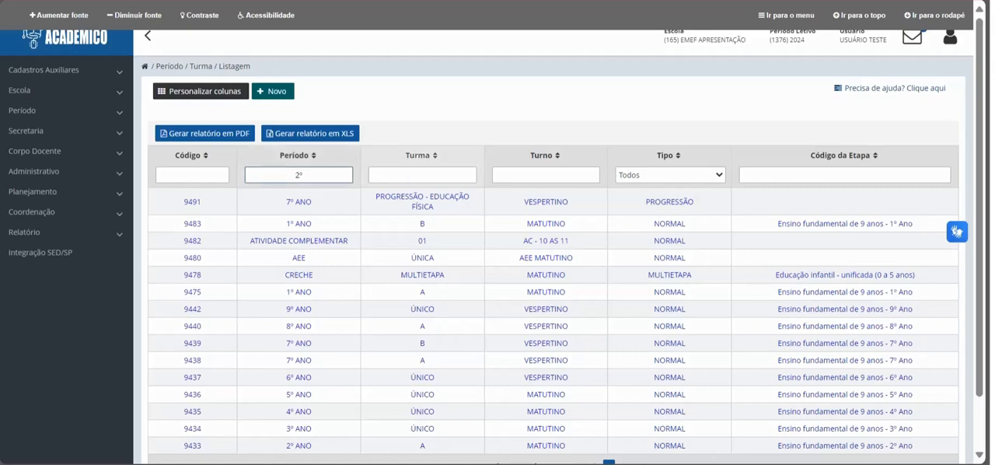
click(422, 175)
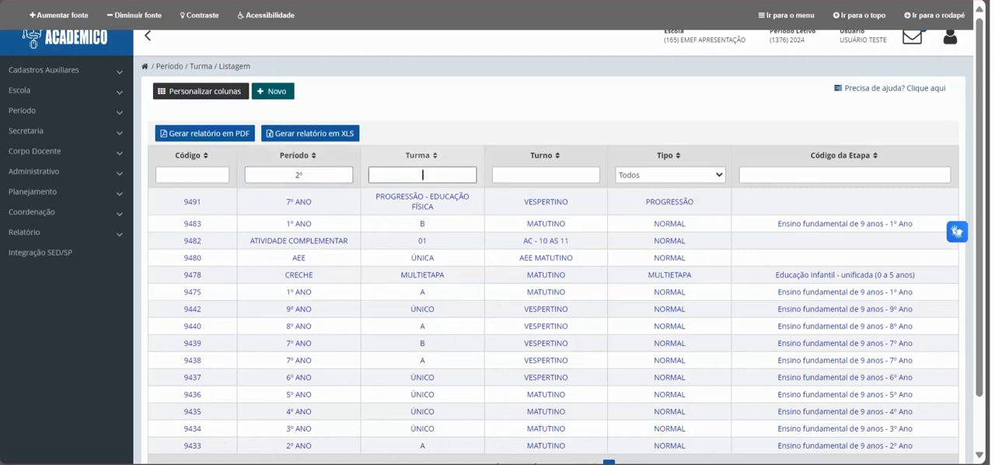
text(b)
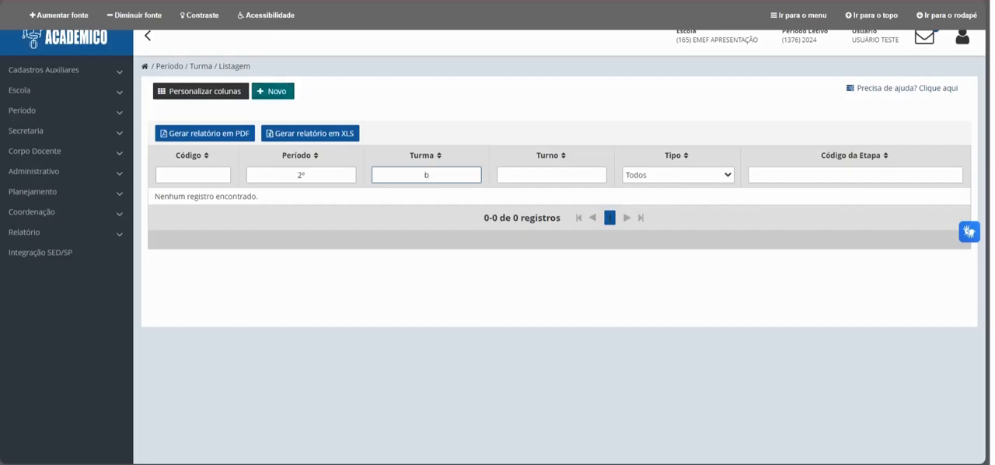
Step: Start a new Turma record with Tipo de turma NORMAL and Período 2º ANO
click(272, 90)
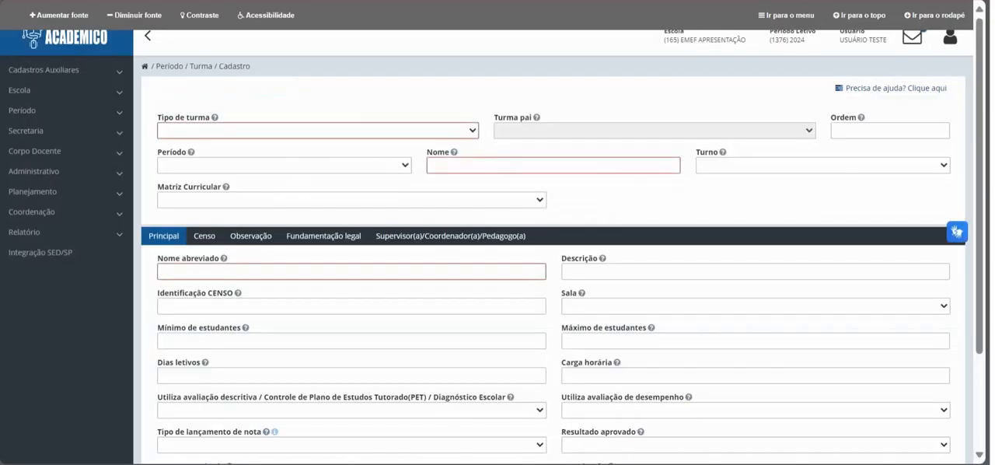
click(317, 130)
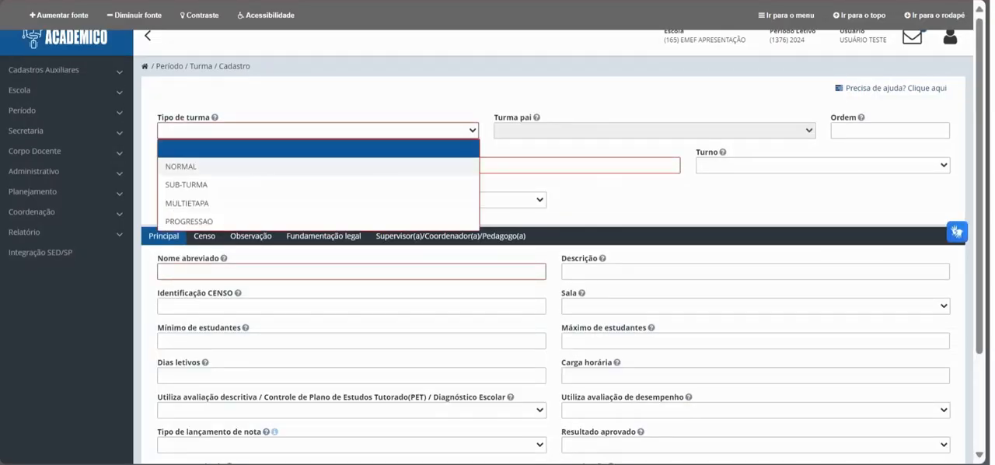
click(181, 166)
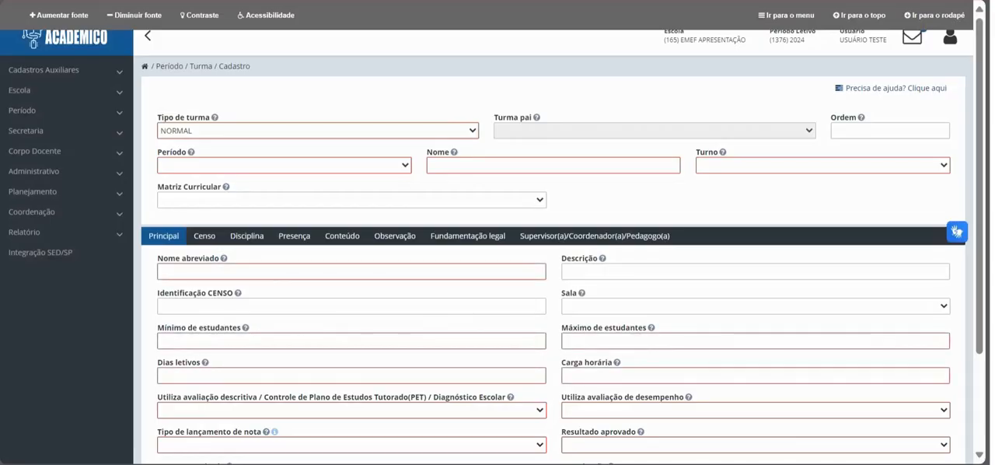
click(284, 165)
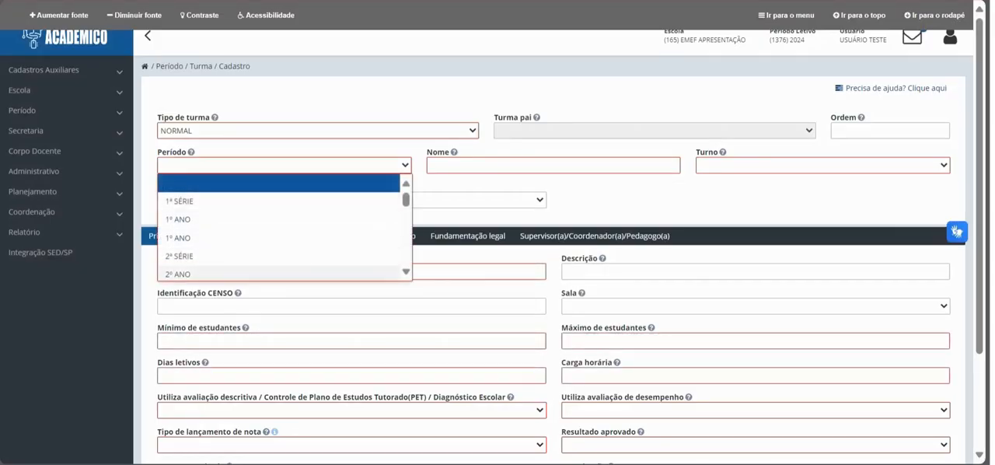
click(178, 274)
Step: Name the new class B and set its Turno to MATUTINO and its Matriz Curricular to MATRIZ CURRICULAR
click(552, 165)
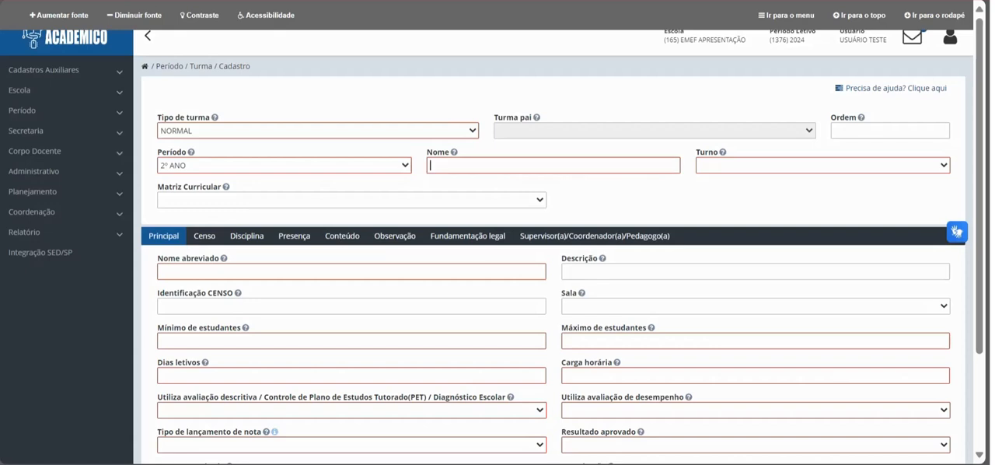
text(b)
click(822, 166)
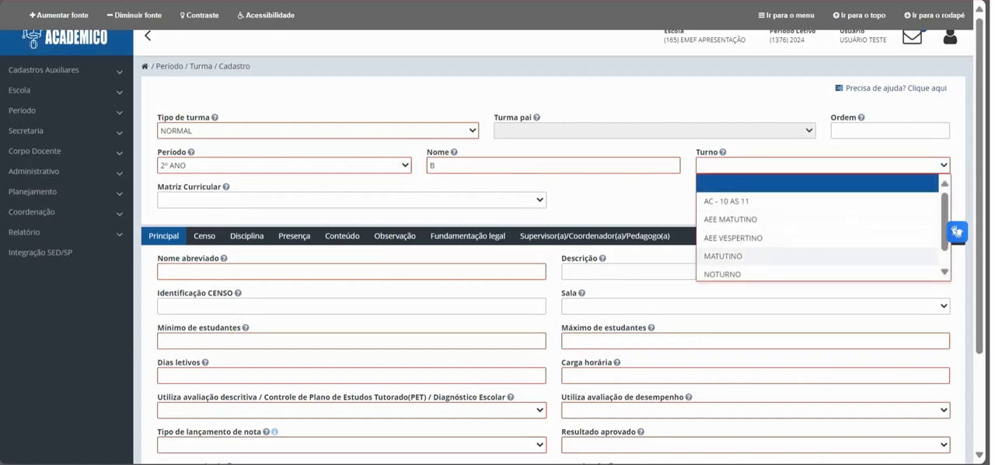
click(724, 256)
click(351, 200)
click(246, 236)
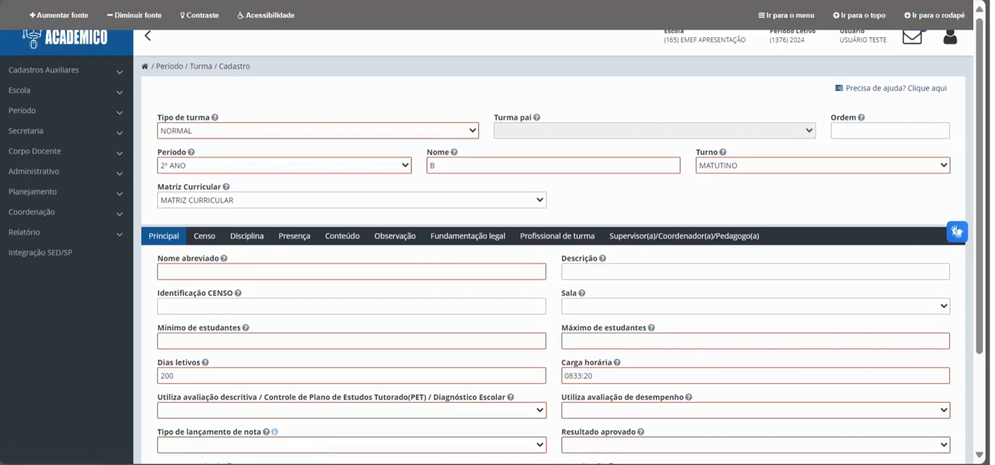
Step: Set the class's Nome abreviado to B, with a minimum of 5 and a maximum of 25 students
click(352, 271)
text(B)
scroll(351, 272, down, 2)
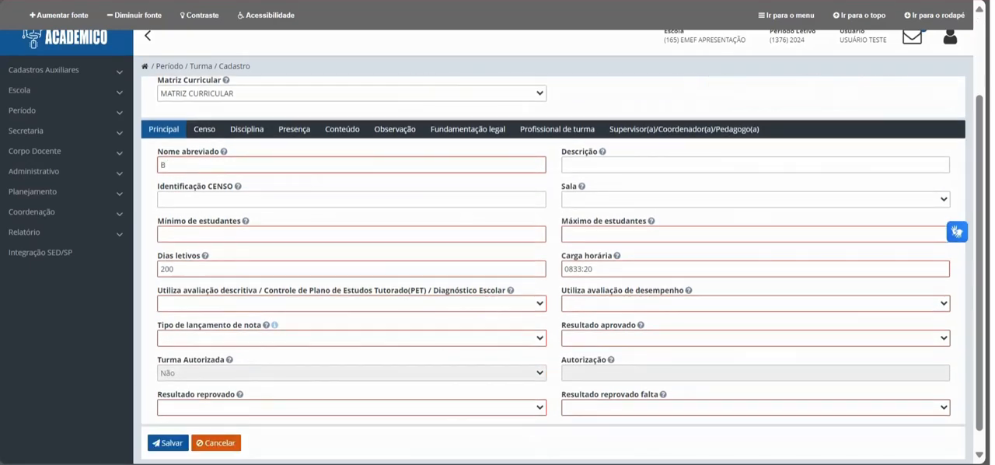
click(351, 234)
text(5)
key(Tab)
text(25)
Step: Set both descriptive and performance assessment use to Sim and Tipo de lançamento de nota to LIBERAR ATA
click(351, 304)
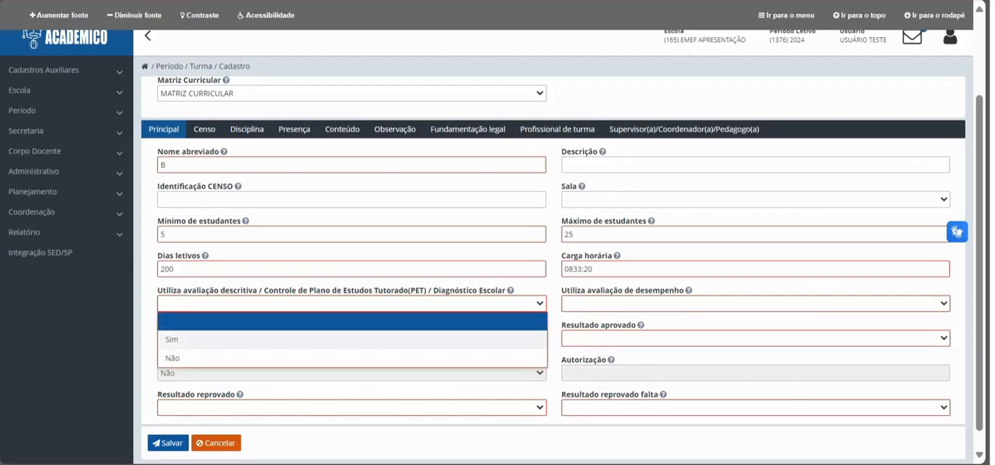
click(351, 340)
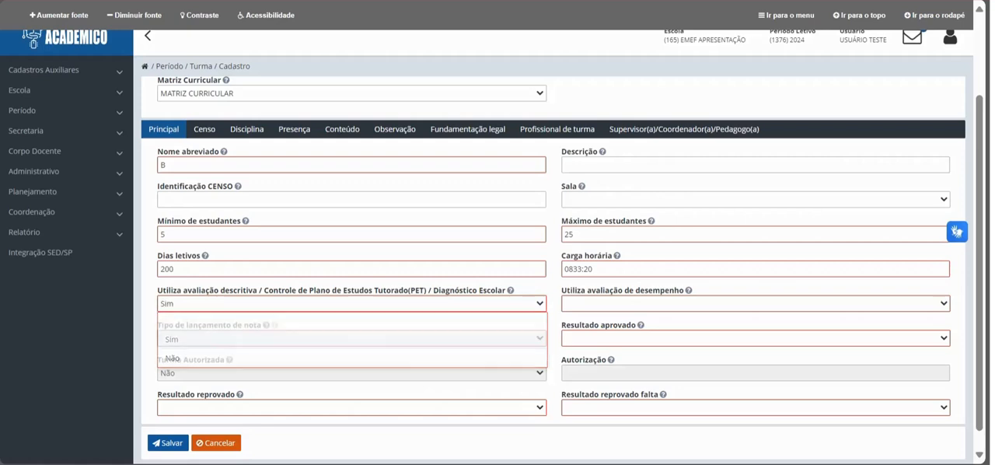
click(756, 304)
click(755, 339)
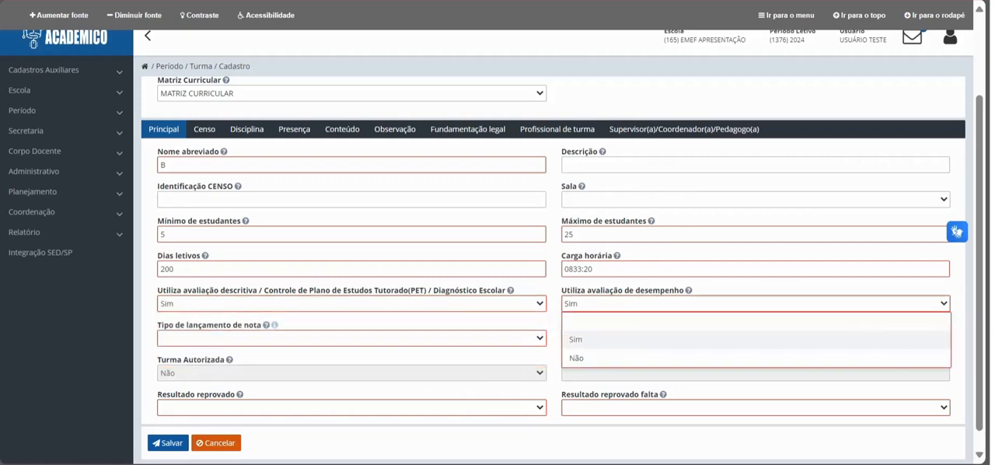
click(351, 338)
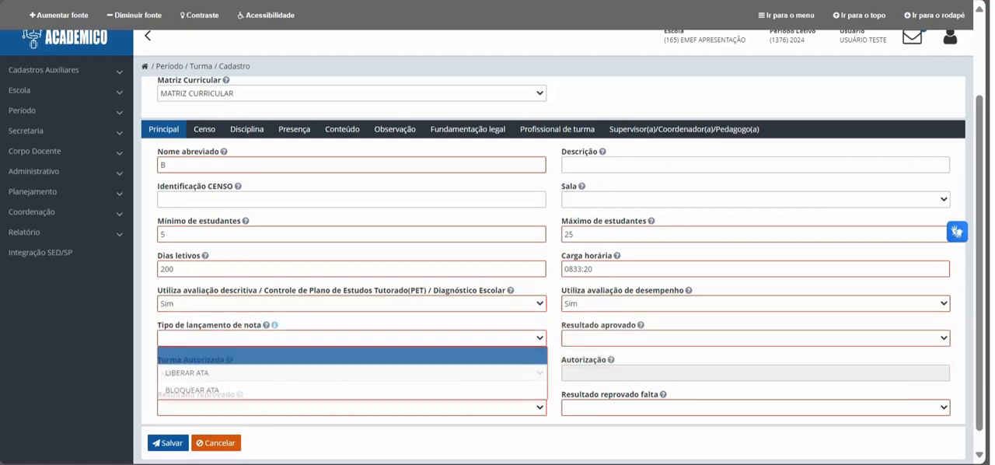
click(351, 372)
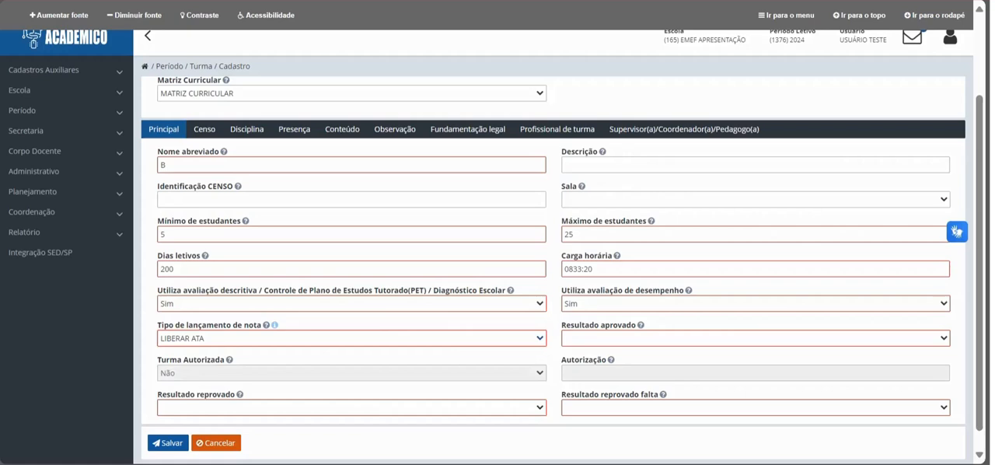
Step: Set Resultado aprovado to APROVADO, Resultado reprovado to REPROVADO and Resultado reprovado falta to REPROVADO POR FALTA
click(755, 338)
click(589, 374)
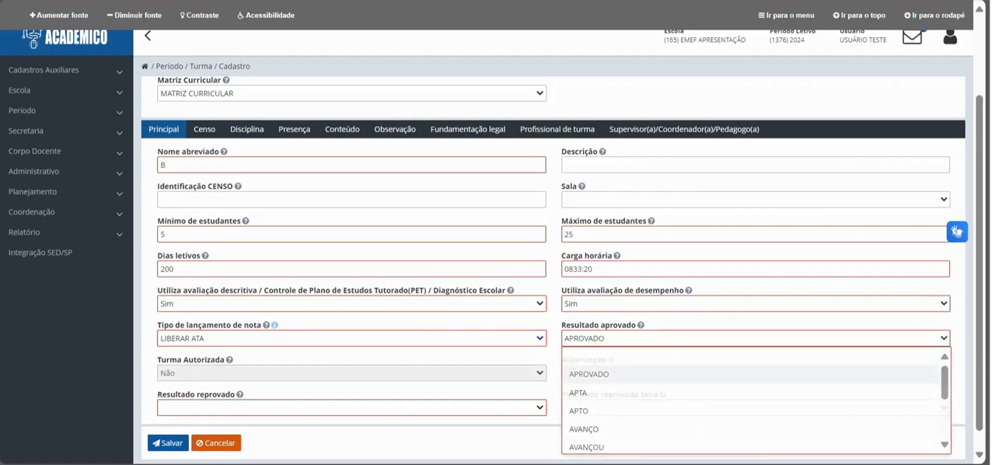
click(351, 406)
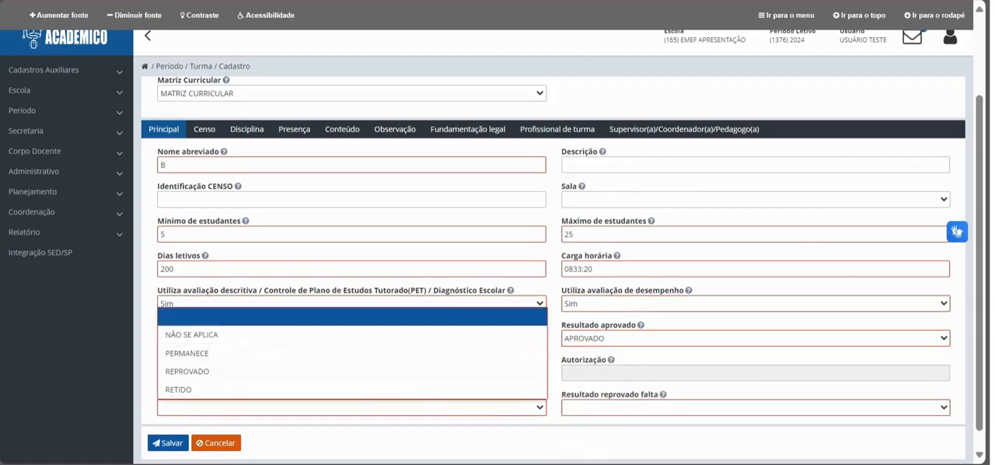
click(187, 371)
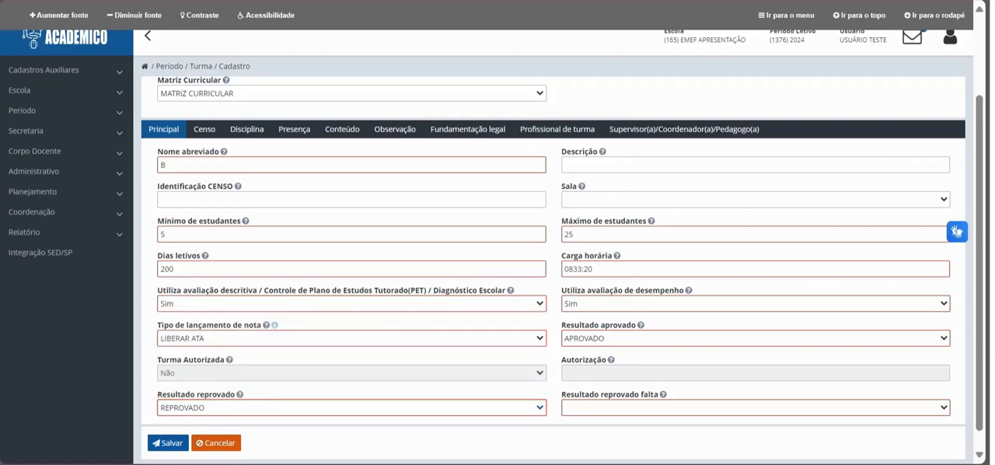
click(756, 406)
click(609, 370)
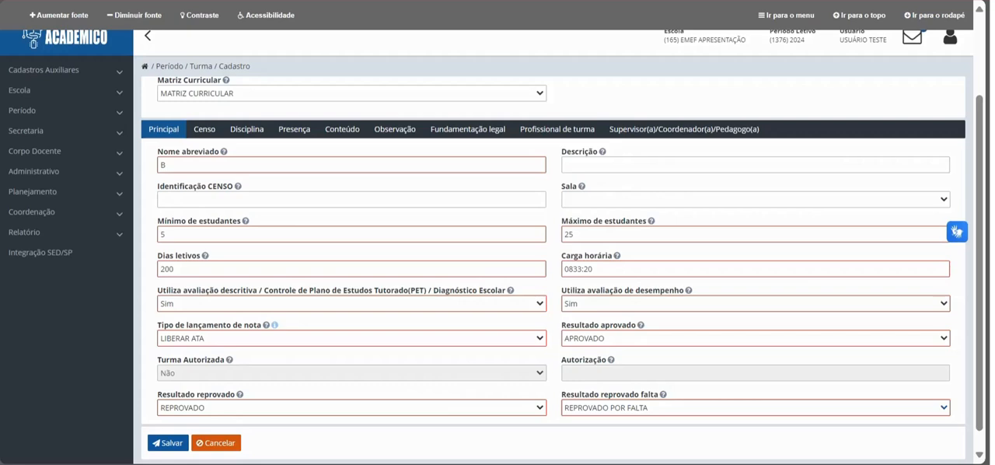
Step: In the class's Censo data, choose Presencial mediation, no differentiated operating location, and Escolarização as the service offered
click(205, 129)
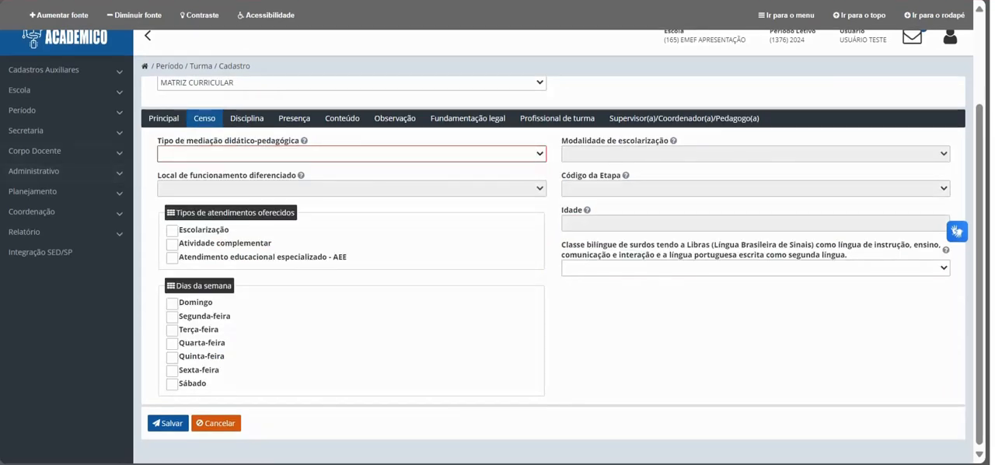
click(352, 154)
click(351, 189)
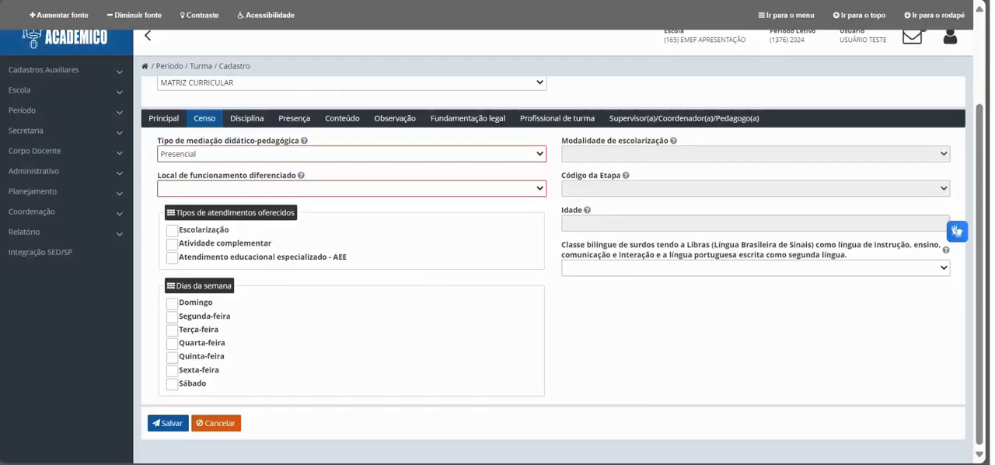
click(352, 188)
click(256, 224)
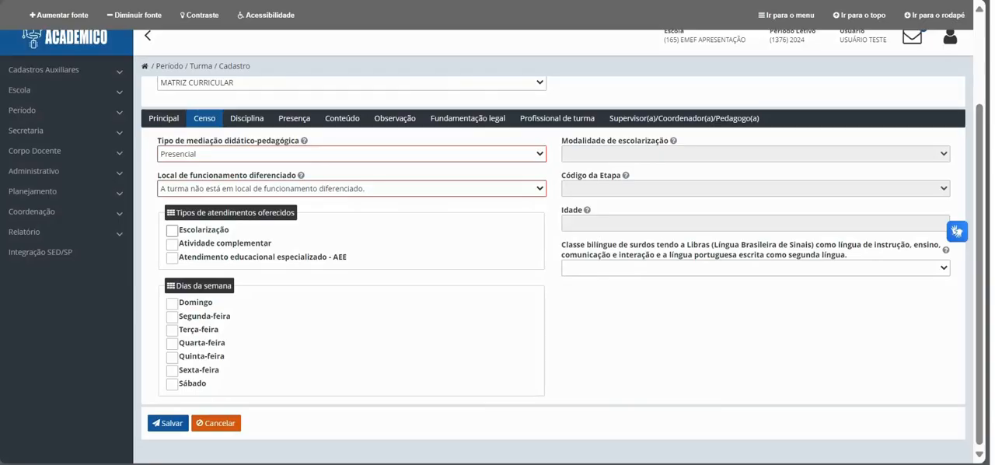
click(172, 230)
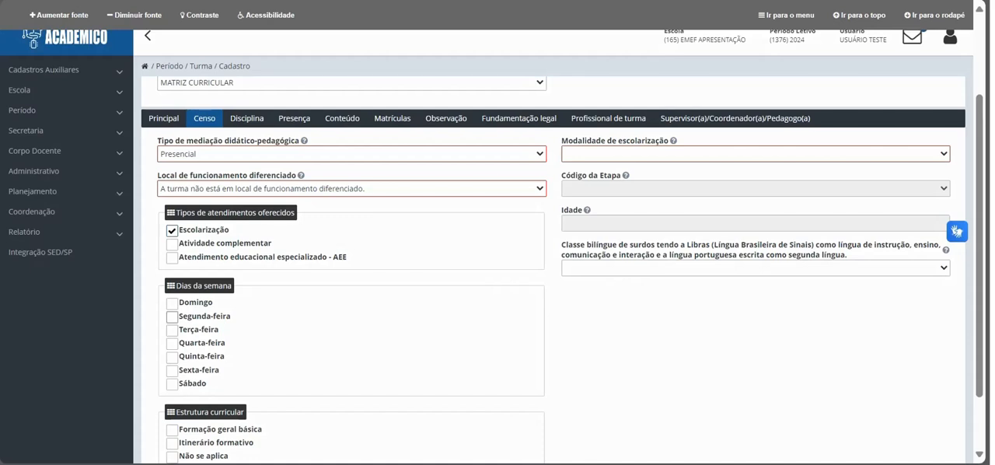
Step: Mark Segunda-feira through Sexta-feira as class days and Formação geral básica as the Estrutura curricular
click(172, 317)
click(172, 330)
click(172, 343)
click(172, 358)
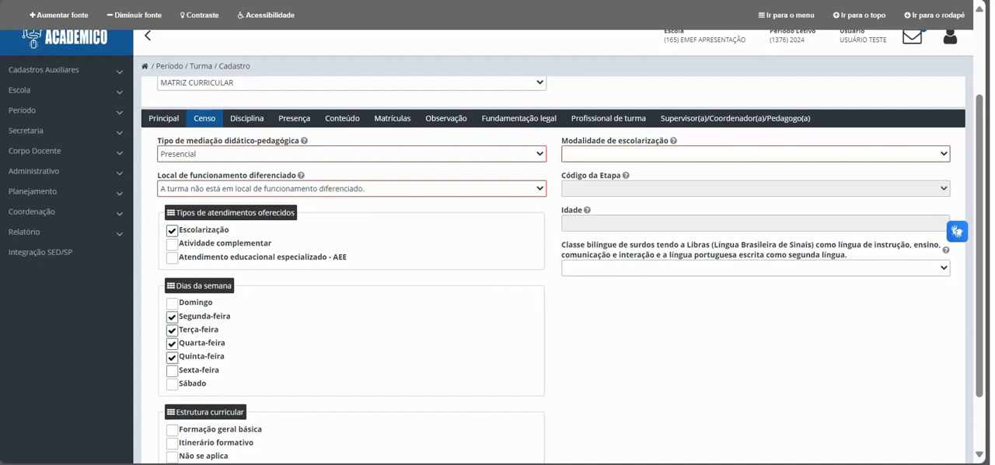
click(172, 371)
click(172, 430)
Step: Set Modalidade de escolarização to Ensino Regular and Código da Etapa to 15 - Ensino fundamental de 9 anos - 2º Ano
click(591, 153)
click(594, 189)
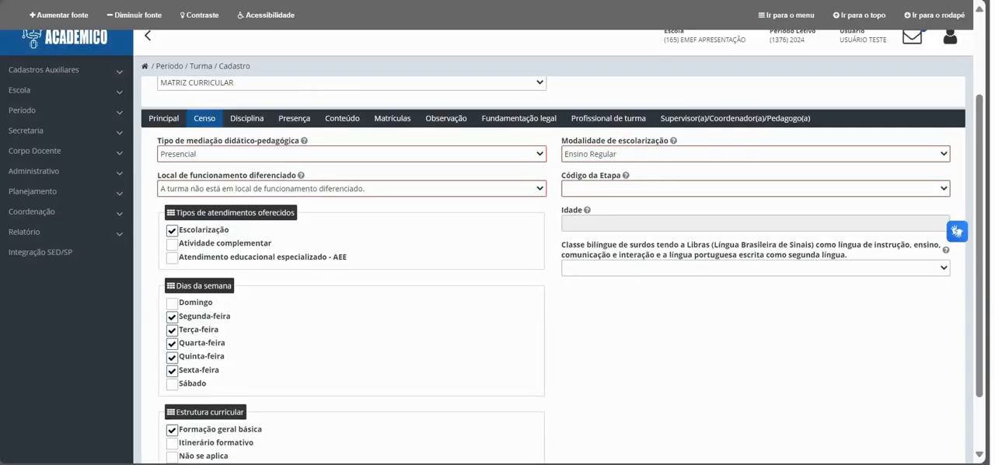
click(754, 188)
scroll(645, 263, down, 5)
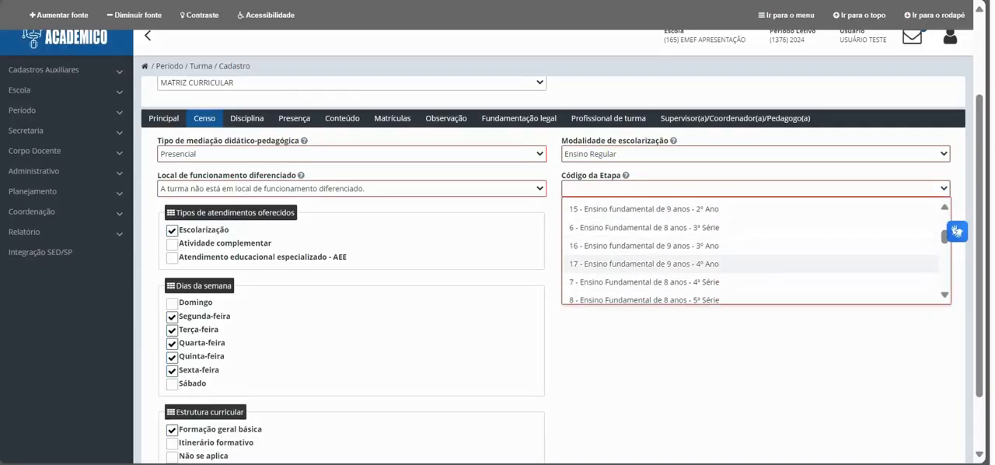
click(644, 209)
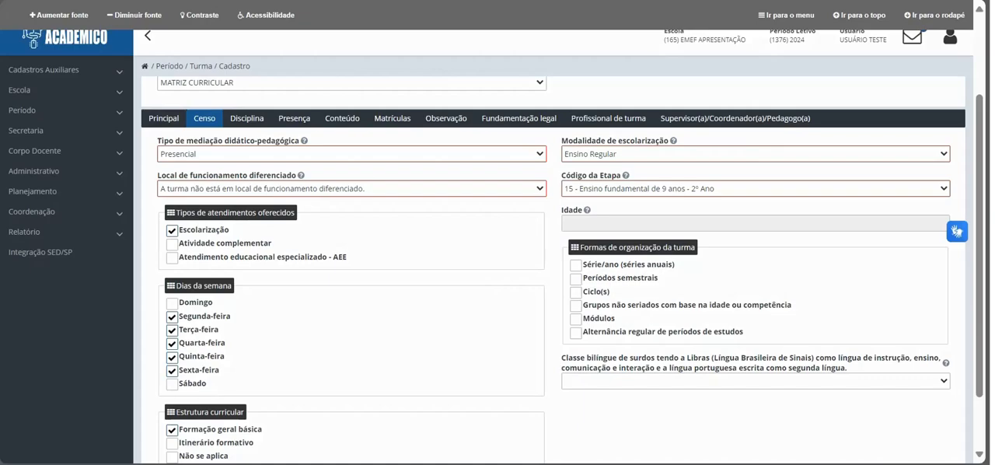
Step: Mark Série/ano (séries anuais) as the form of class organization and answer the Classe bilíngue de surdos field
click(575, 265)
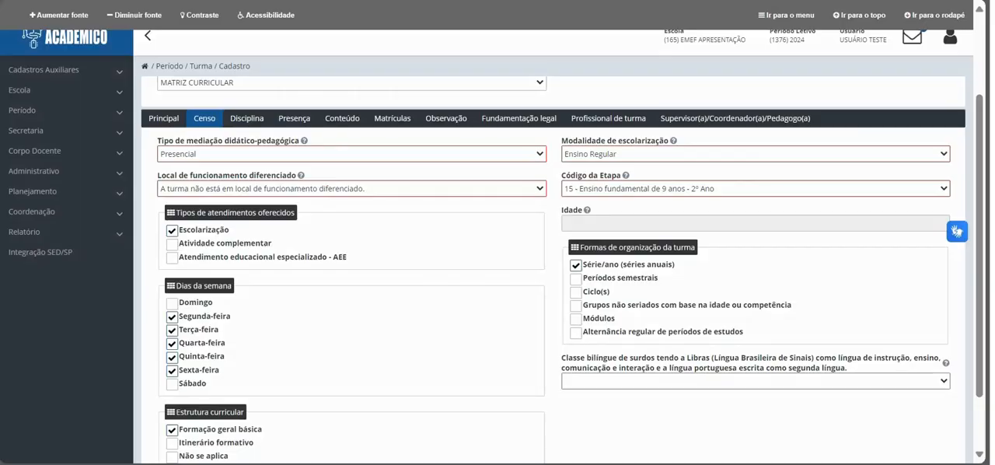
scroll(575, 265, down, 1)
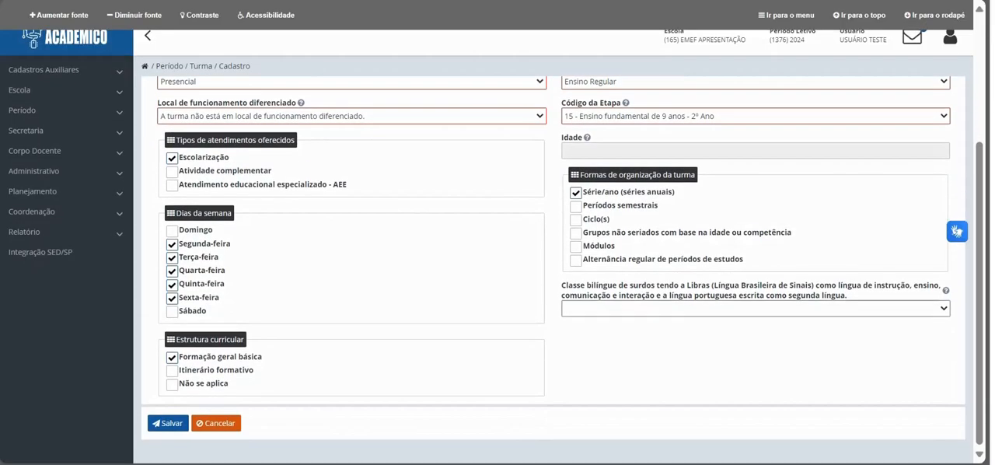
click(684, 308)
click(676, 362)
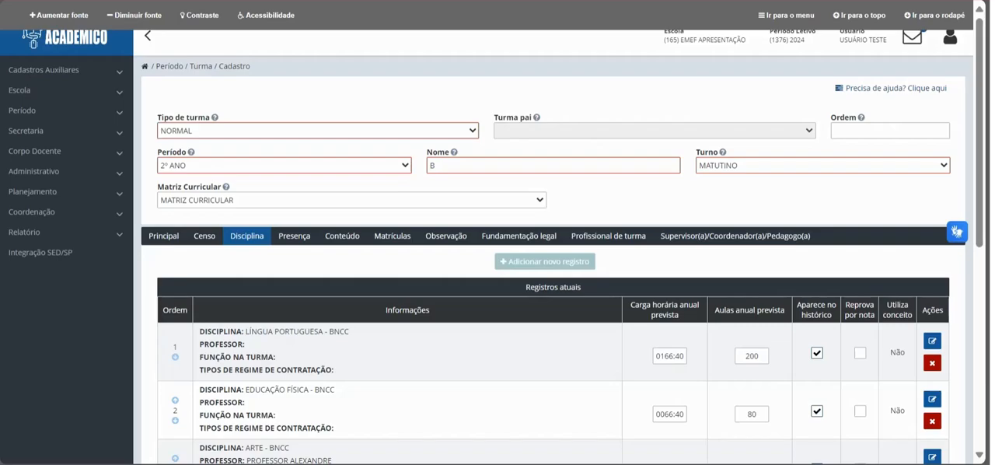
Step: Open the LÍNGUA PORTUGUESA - BNCC discipline record for editing and check the Reprova por nota and Aparece no histórico options
click(932, 362)
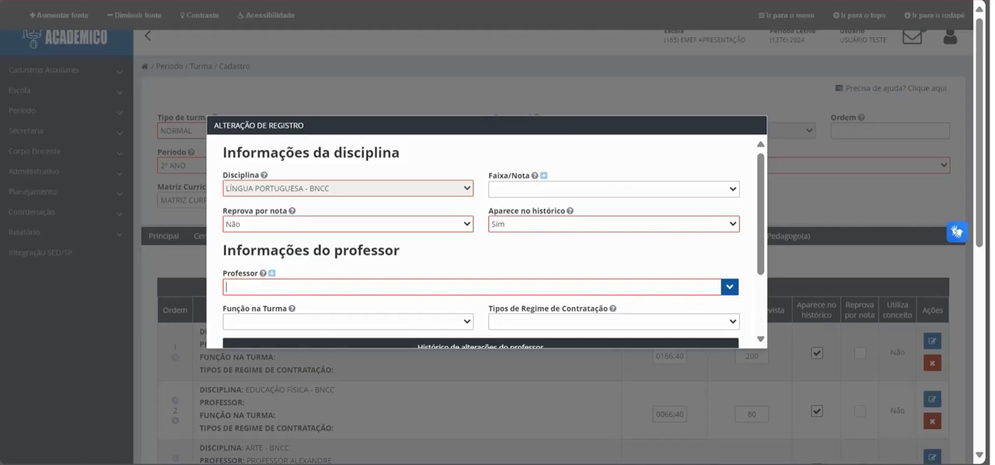
click(347, 224)
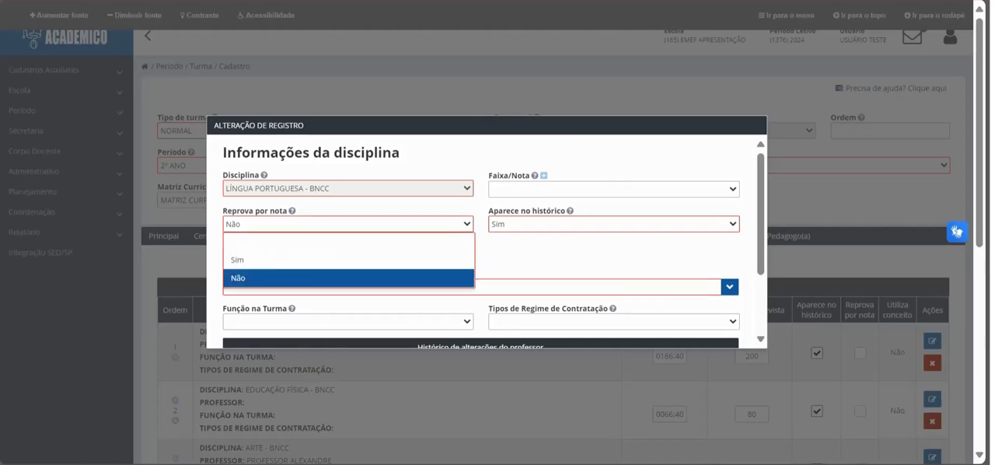
key(Escape)
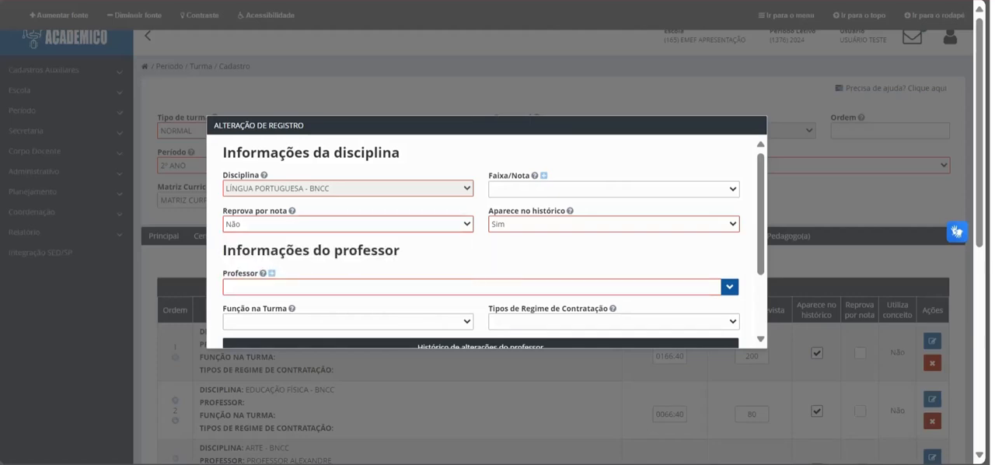
click(614, 224)
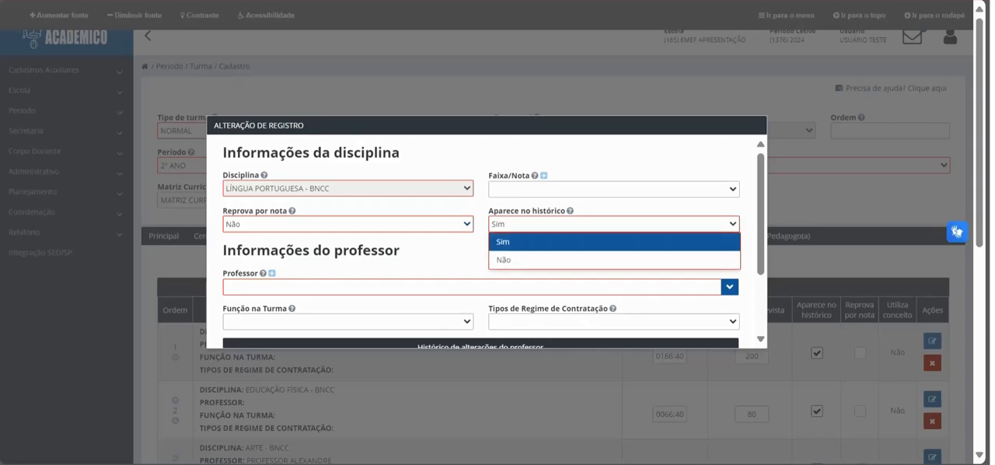
click(613, 223)
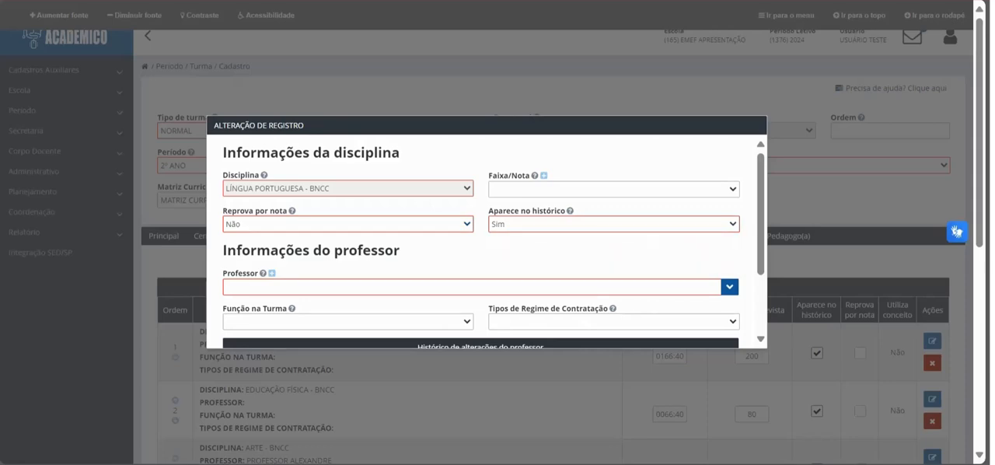
Step: Assign a professor to LÍNGUA PORTUGUESA - BNCC and set Função na Turma to Docente
text(JOÃ)
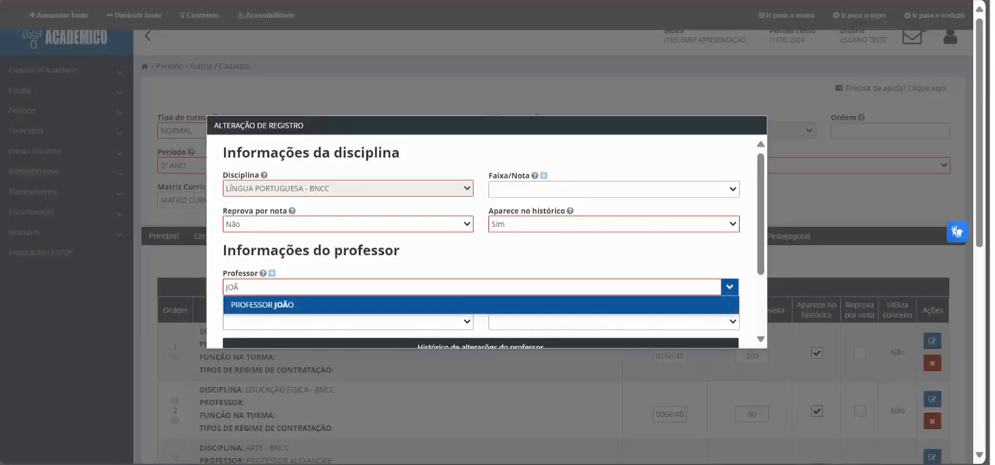
key(Return)
click(348, 322)
click(311, 358)
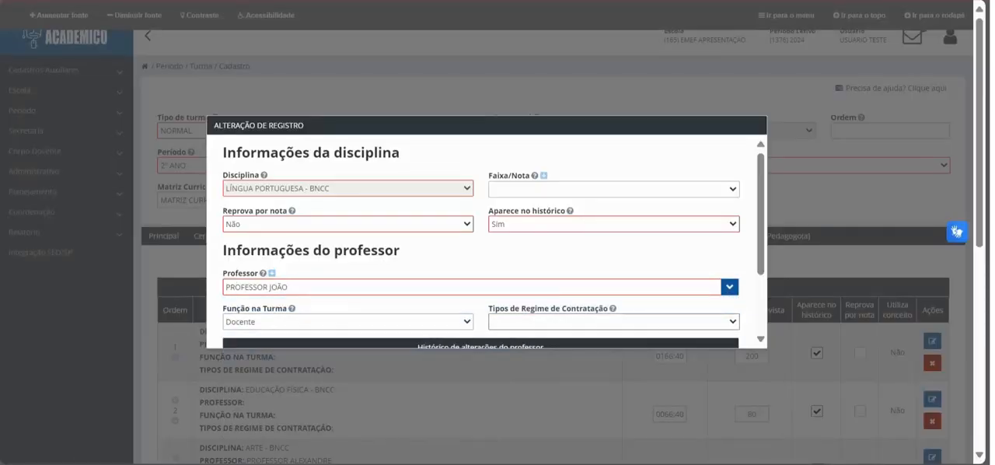
Step: Set Tipos de Regime de Contratação to CONTRATO TEMPORÁRIO for LÍNGUA PORTUGUESA - BNCC and apply the record's changes
click(613, 322)
click(540, 394)
scroll(540, 394, down, 2)
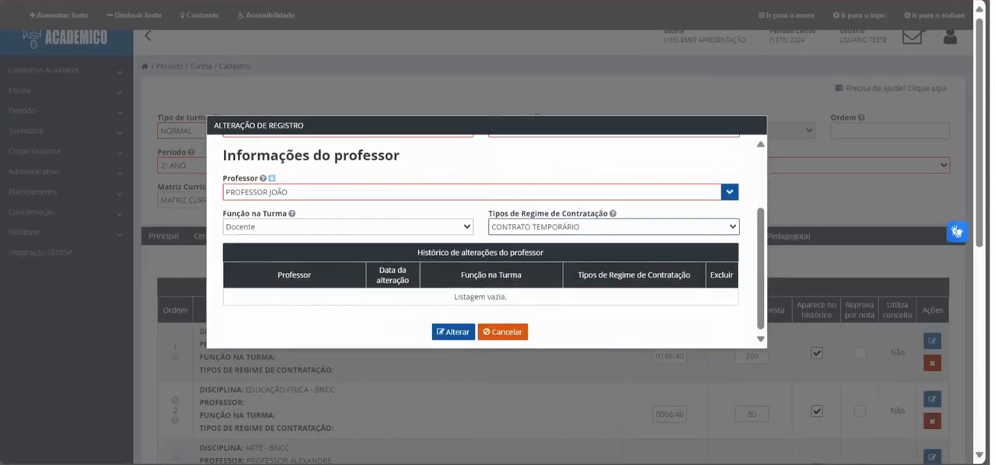
click(463, 333)
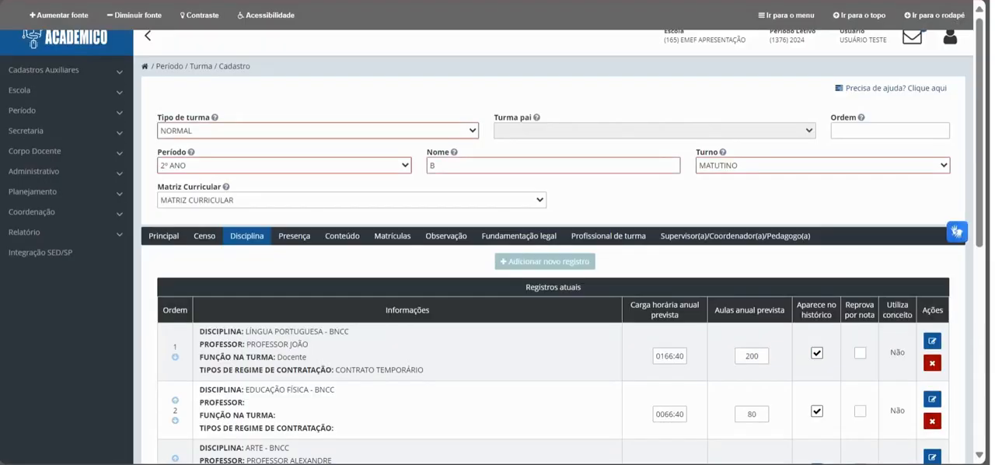
Step: Open the EDUCAÇÃO FÍSICA - BNCC discipline record for editing and assign a professor to it
click(931, 399)
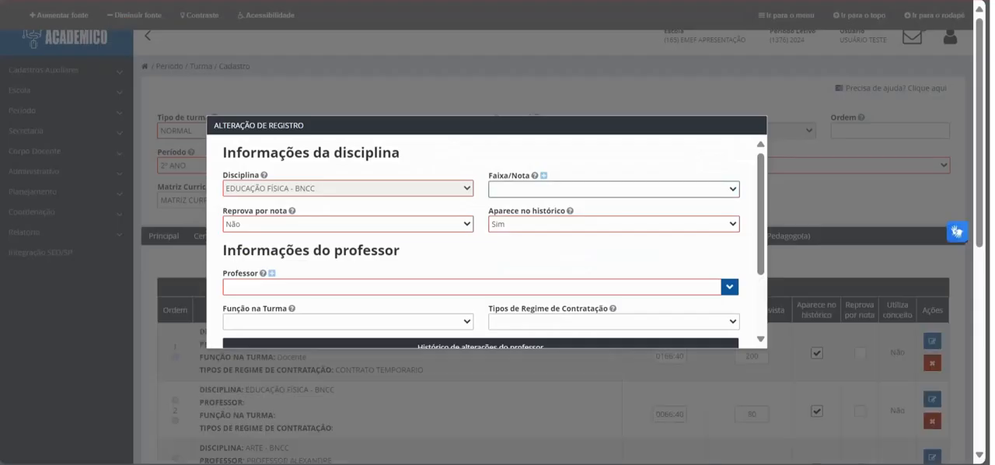
text(PRO)
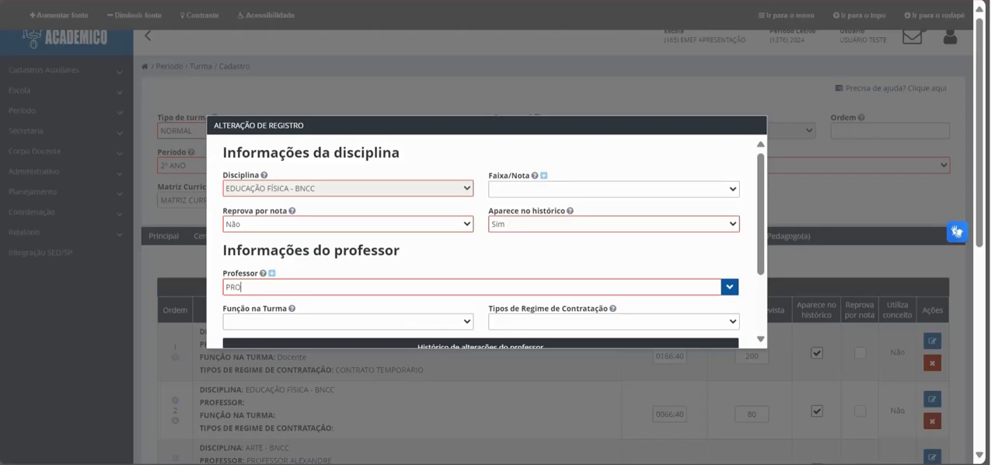
key(Up)
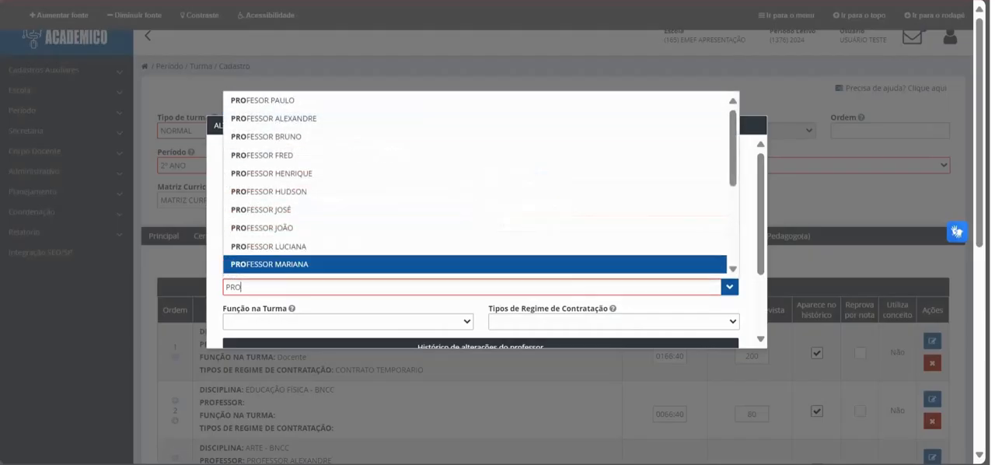
key(Up)
key(Return)
Step: Set EDUCAÇÃO FÍSICA - BNCC's Função na Turma to Docente and contract regime to CONTRATO TEMPORÁRIO, and apply the changes
click(348, 322)
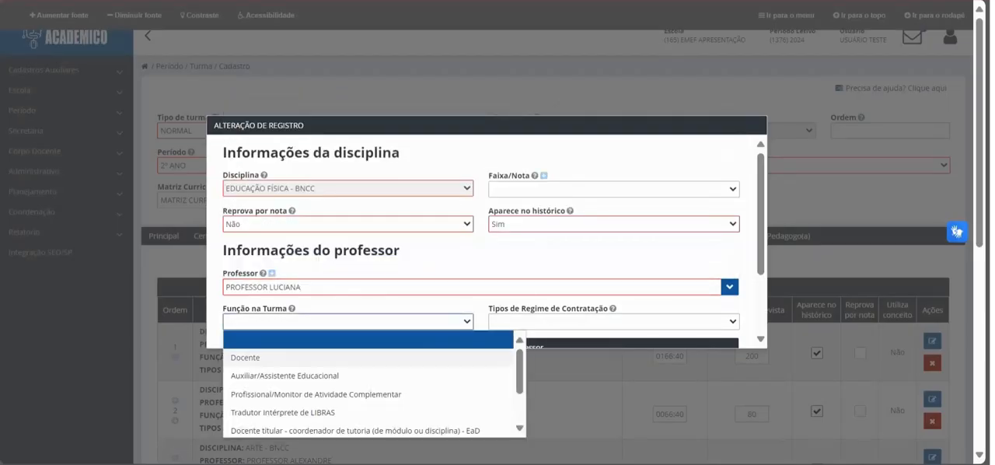
click(311, 357)
click(613, 321)
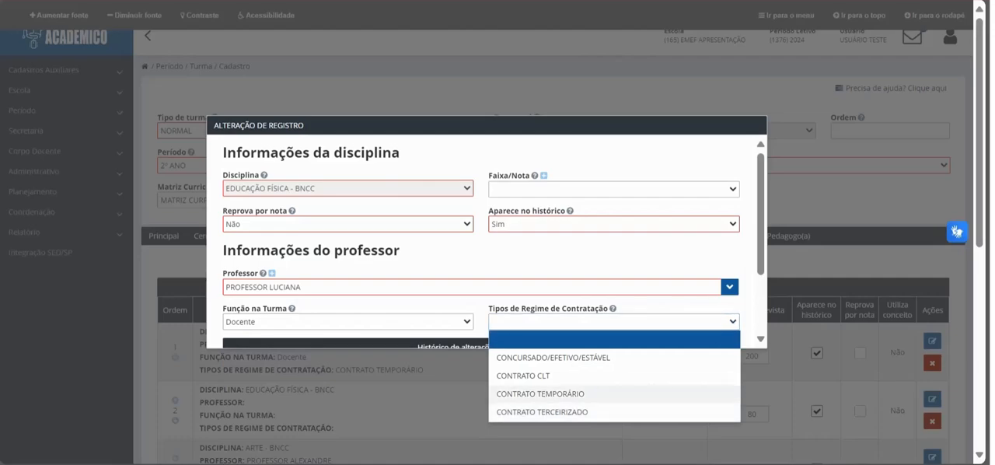
click(540, 391)
scroll(540, 311, down, 2)
click(452, 331)
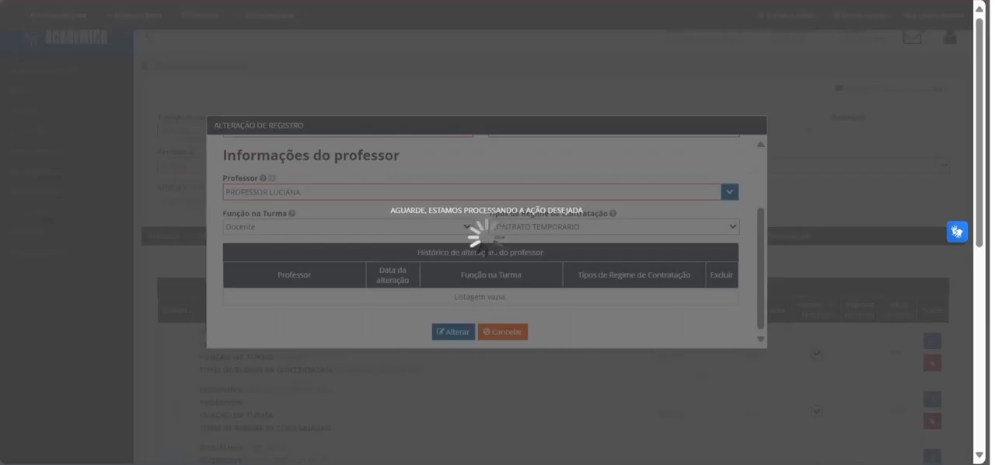
scroll(552, 272, down, 5)
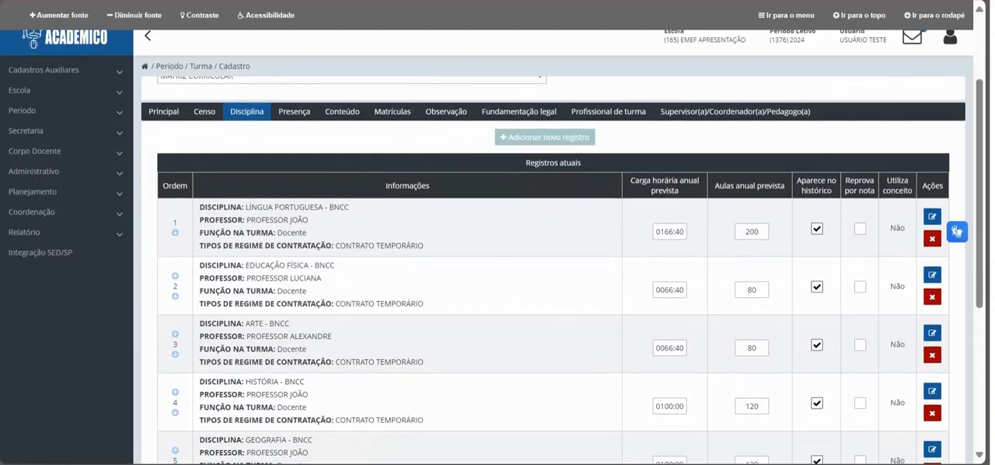
scroll(553, 272, down, 2)
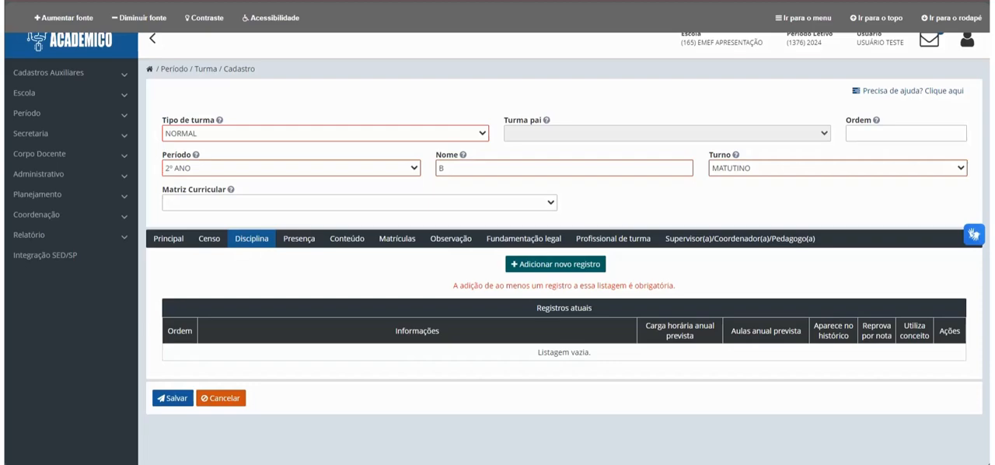
Step: Start a new discipline record for LÍNGUA PORTUGUESA - BNCC with Reprova por nota set to Não and Aparece no histórico to Sim
click(554, 264)
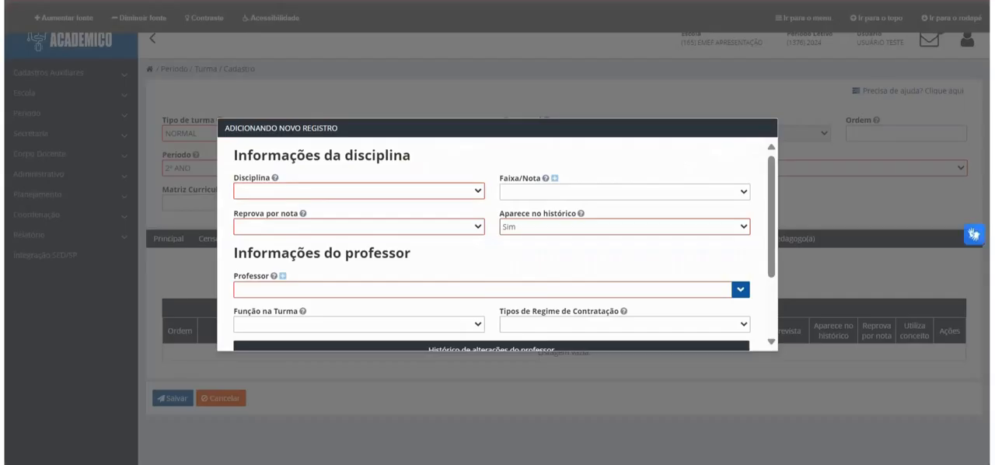
click(358, 191)
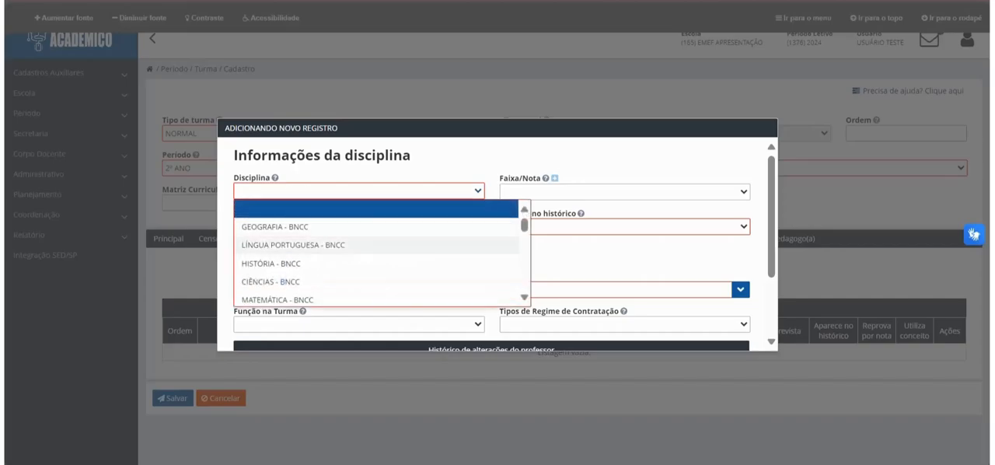
click(295, 245)
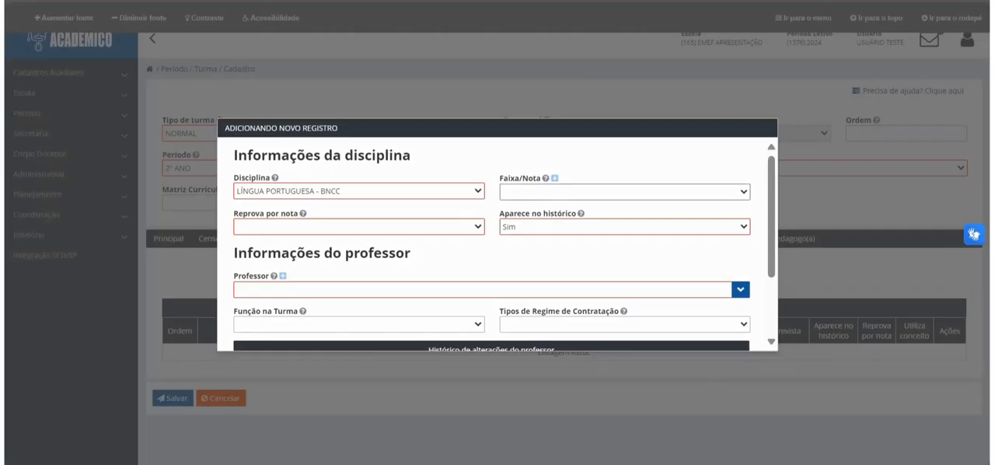
click(624, 192)
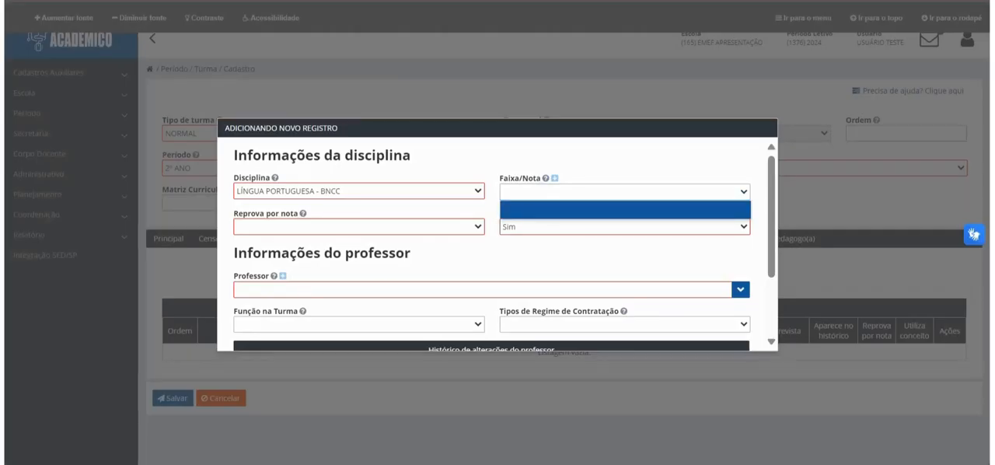
click(624, 192)
click(359, 227)
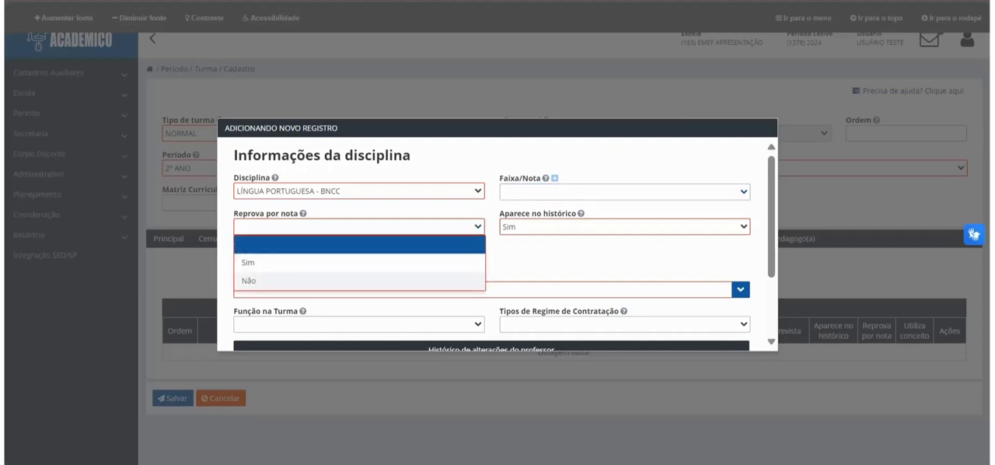
click(257, 280)
click(624, 227)
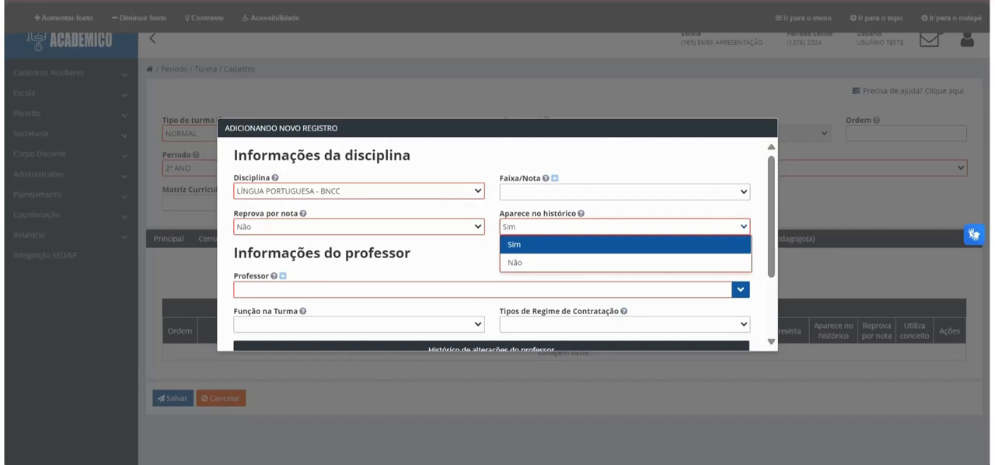
click(515, 245)
Step: Assign a professor to LÍNGUA PORTUGUESA - BNCC as Docente under CONTRATO TEMPORÁRIO and add the record
click(481, 290)
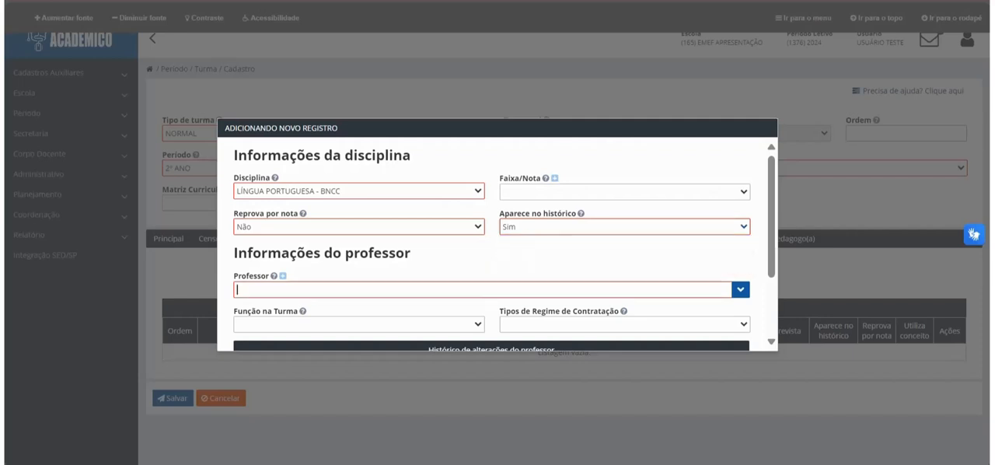
text(JOÃO)
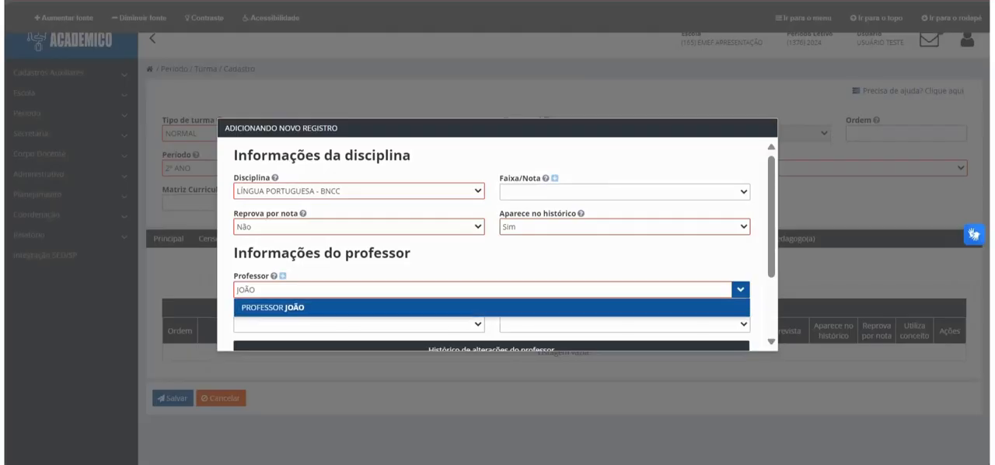
key(Tab)
click(358, 324)
click(358, 360)
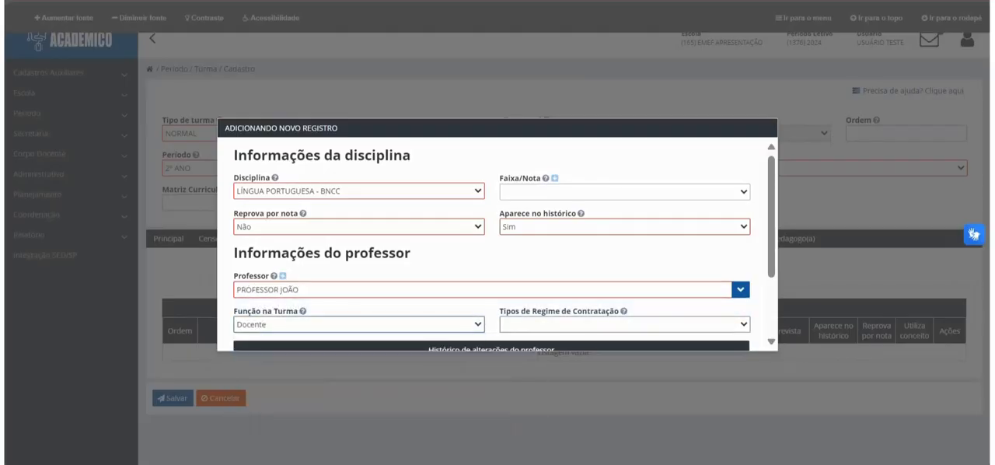
click(624, 324)
click(553, 396)
scroll(498, 242, down, 2)
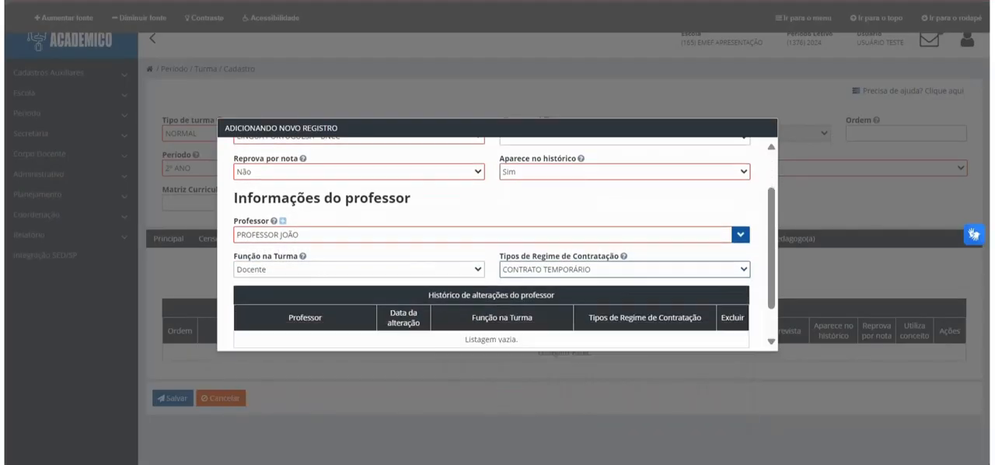
click(464, 334)
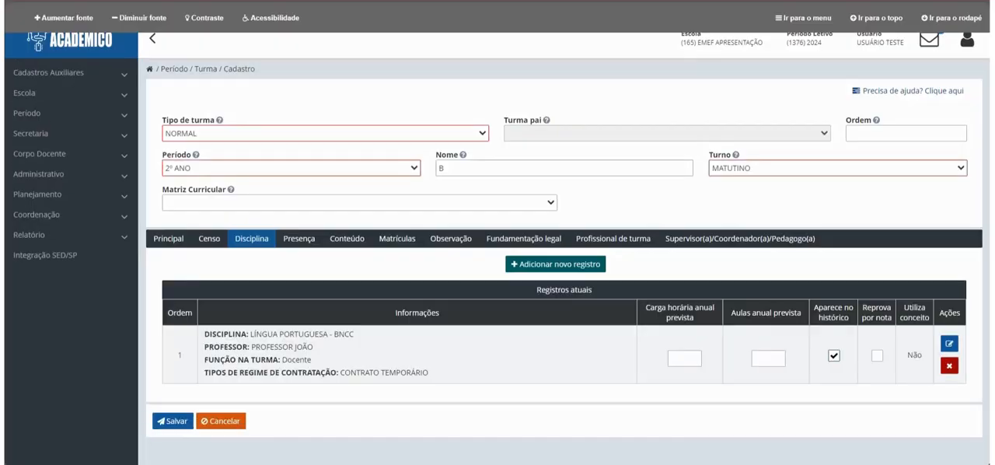
Step: Start another discipline record for GEOGRAFIA - BNCC with Reprova por nota set to Não
click(554, 263)
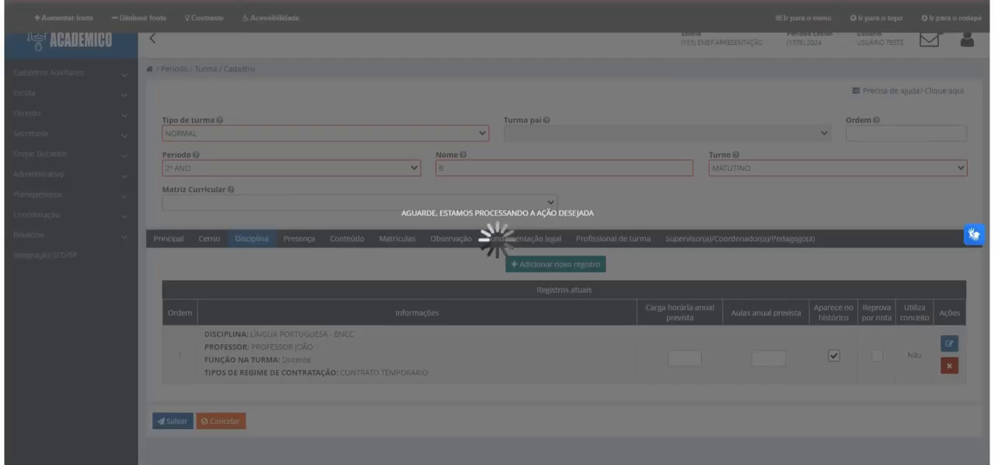
click(357, 190)
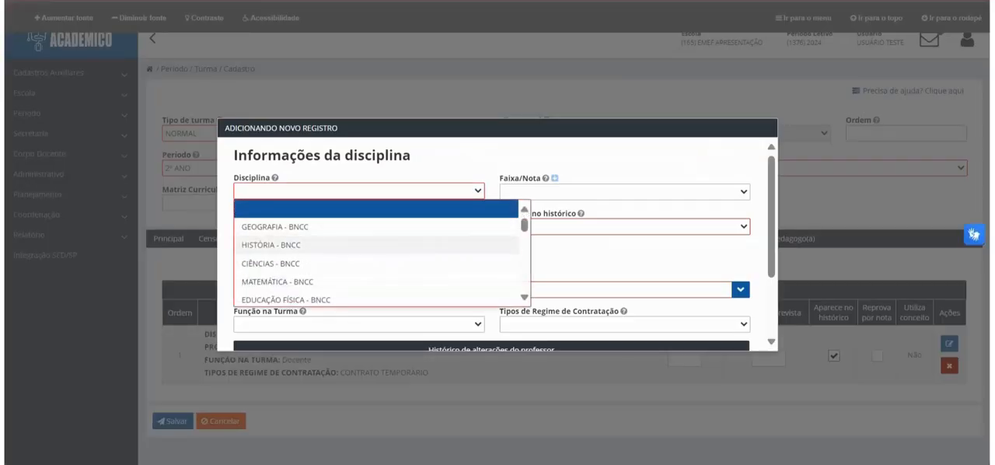
click(280, 226)
click(359, 226)
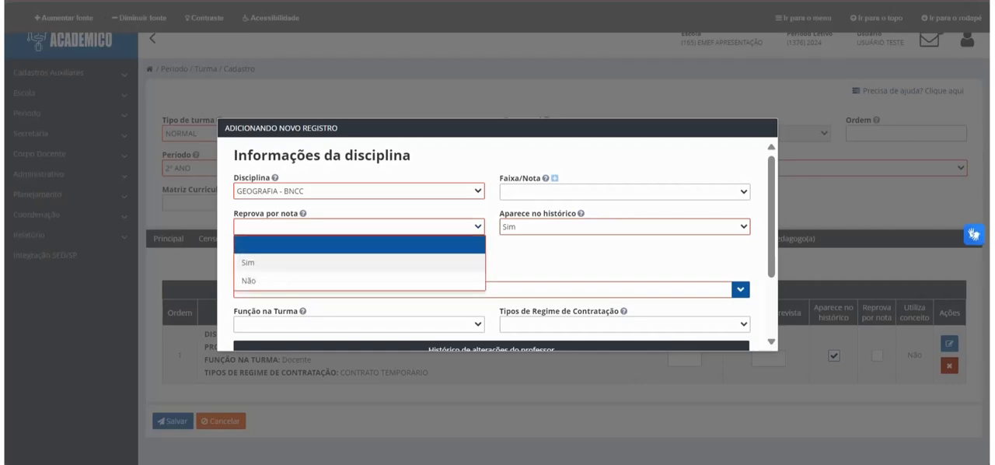
click(359, 281)
Step: Assign a professor to GEOGRAFIA - BNCC and set Função na Turma to Docente
click(358, 289)
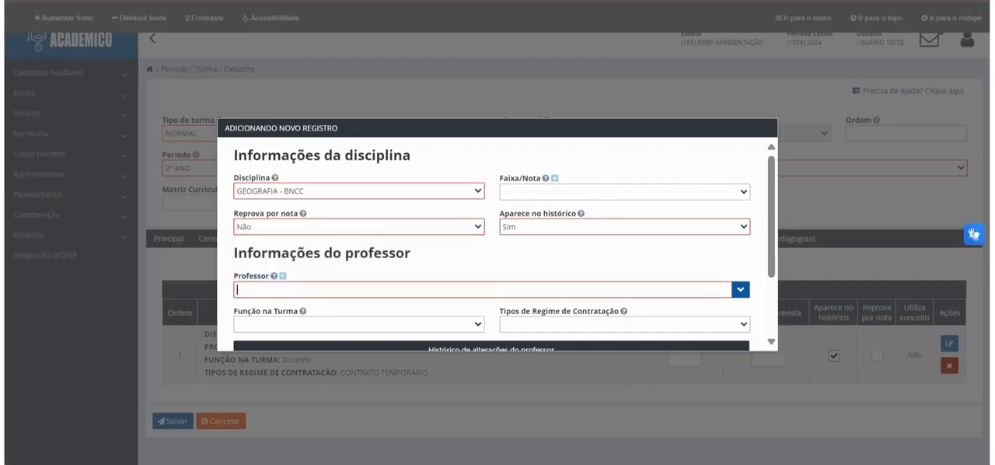
text(JOÃO)
key(Down)
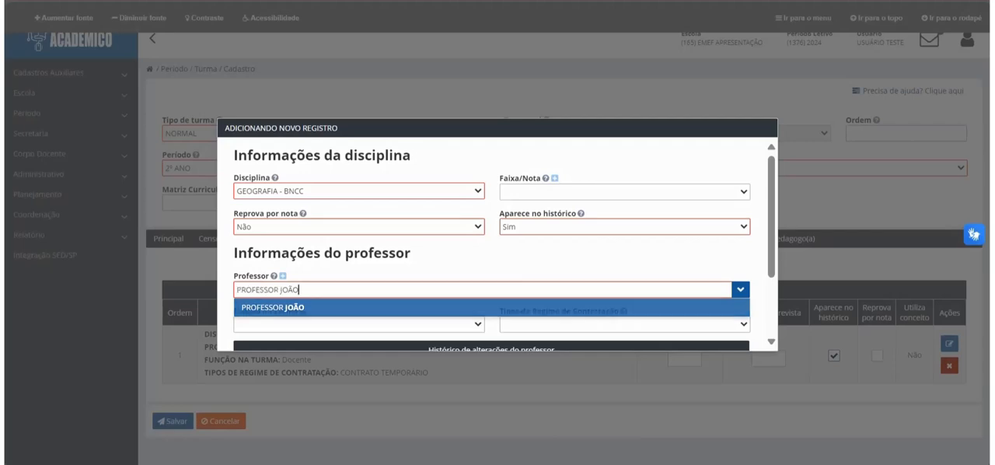
key(Tab)
key(alt+Down)
key(Down)
key(Return)
key(Tab)
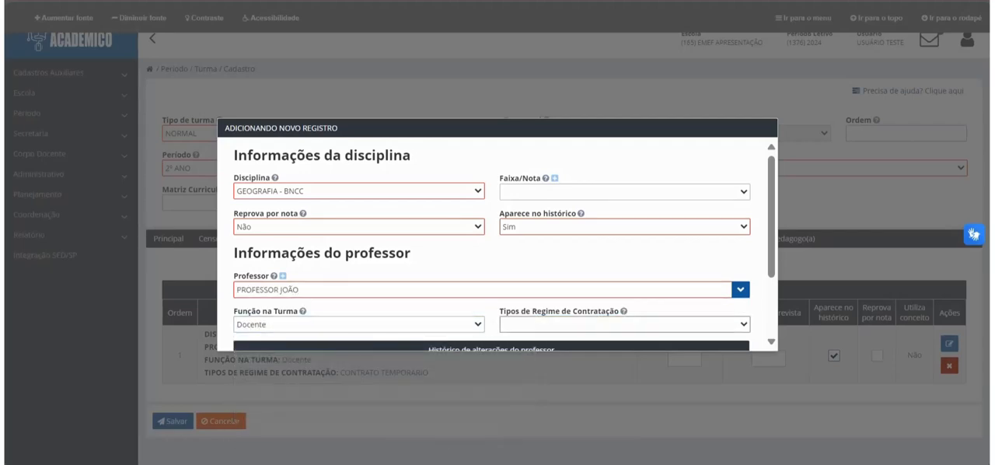
Step: Set GEOGRAFIA - BNCC's Tipos de Regime de Contratação to CONTRATO TEMPORÁRIO and add the record
key(alt+Down)
key(Down)
key(Down)
key(Down)
key(Return)
key(Tab)
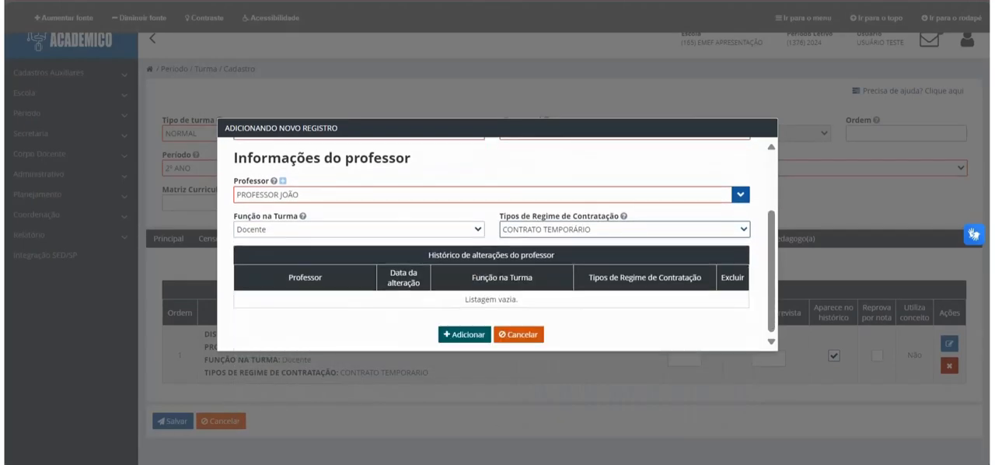
key(Return)
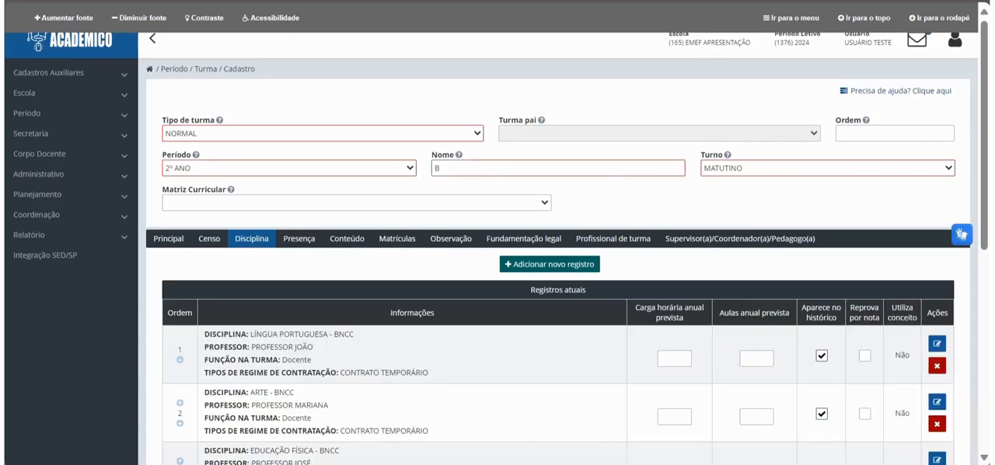
Step: Enter the annual workload and planned classes: 0200:00 and 200 for LÍNGUA PORTUGUESA - BNCC, 0080:00 and 80 for ARTE - BNCC
click(673, 358)
text(020000)
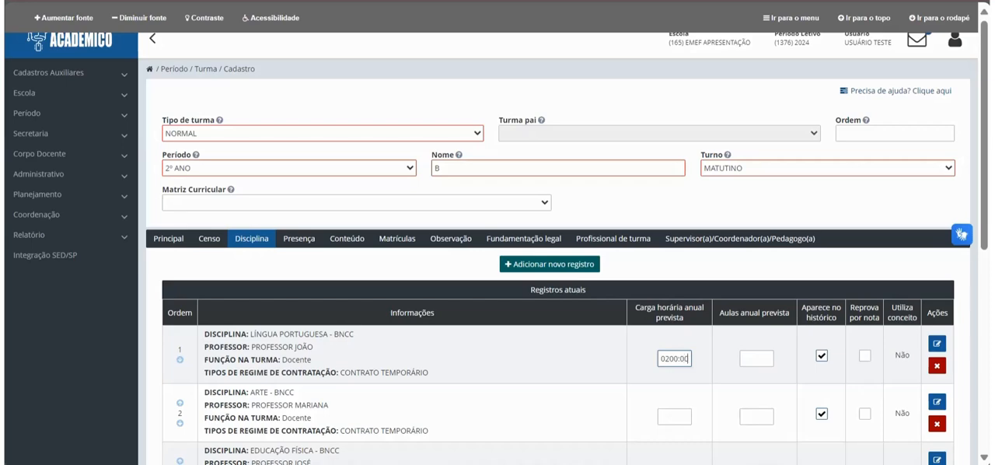
key(Tab)
text(200)
click(674, 417)
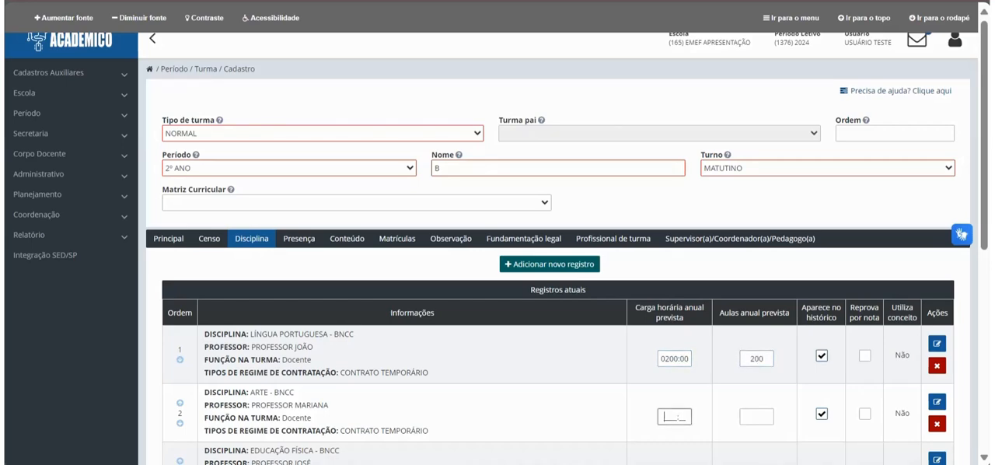
text(008000)
key(Tab)
text(80)
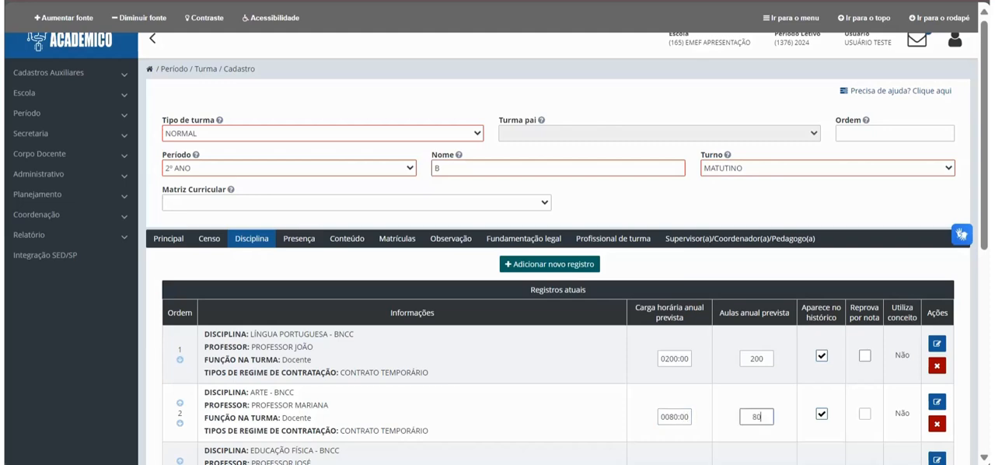
Step: Try out the Reprova por nota and Aparece no histórico checkboxes of the first two disciplines and restore their original settings
click(864, 355)
click(864, 414)
click(822, 355)
click(821, 413)
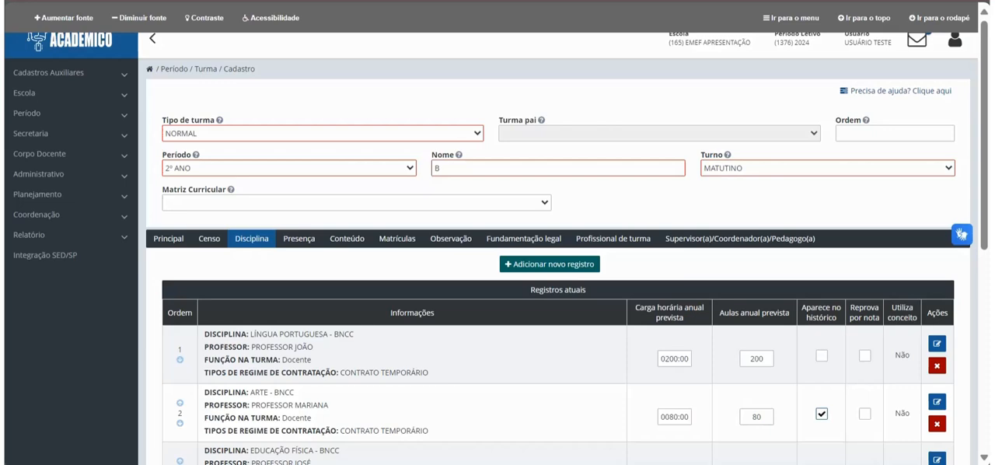
click(822, 355)
scroll(821, 355, down, 2)
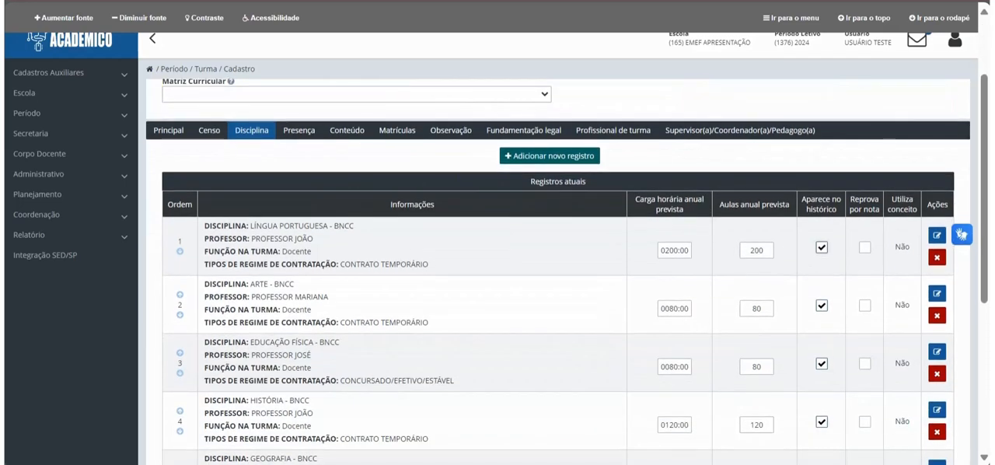
scroll(557, 269, down, 5)
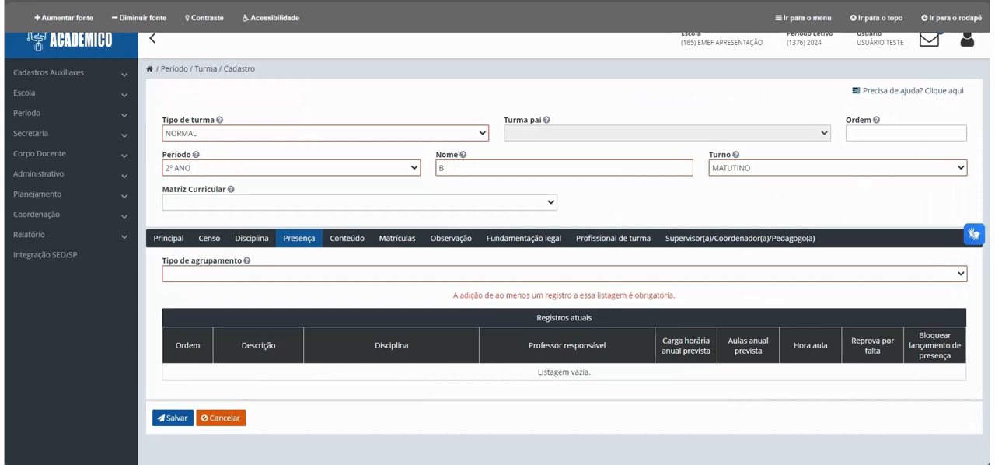
Step: Set the attendance Tipo de agrupamento to Geral and assign a responsible professor to the GERAL record
click(563, 273)
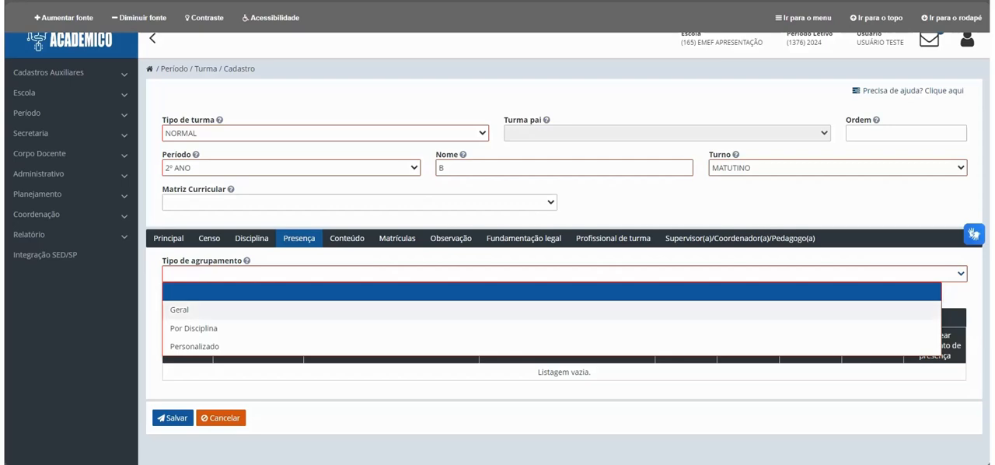
click(179, 310)
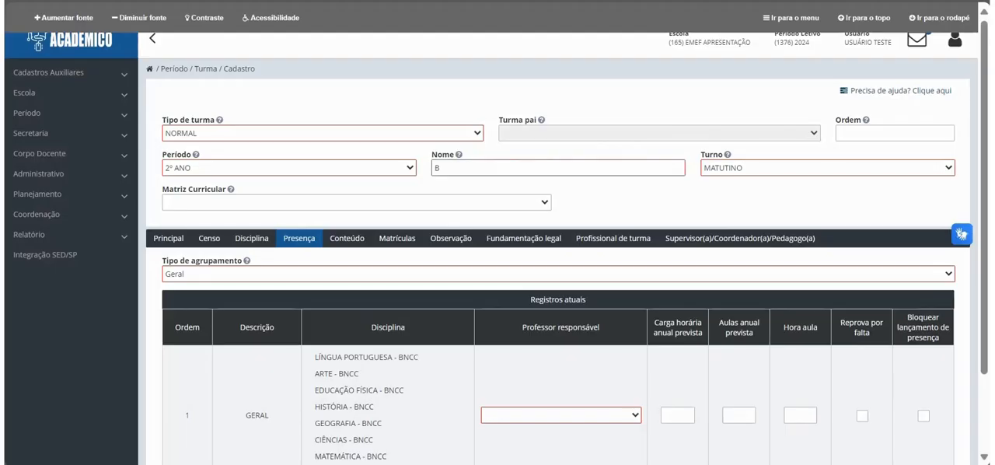
click(560, 415)
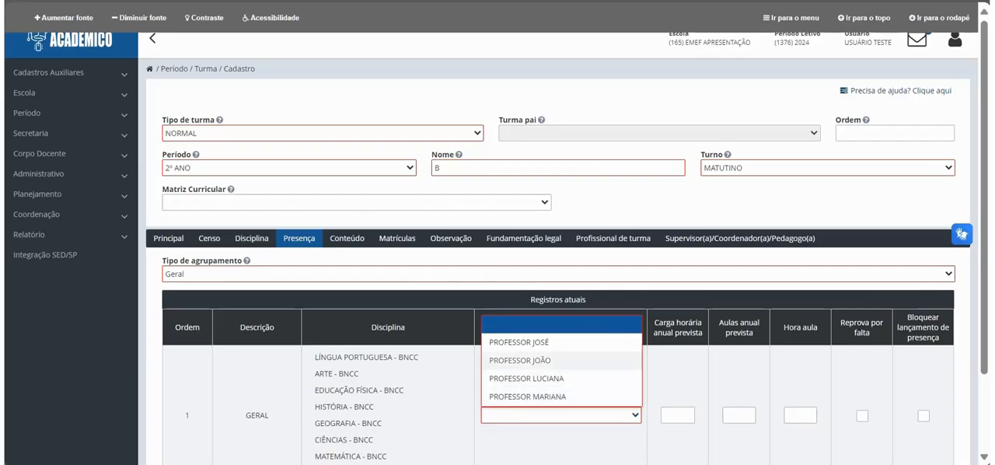
click(530, 360)
Step: Give the GERAL attendance record an annual workload of 1000:00, 1000 planned classes and Hora aula 60, and enable Reprova por falta
click(677, 415)
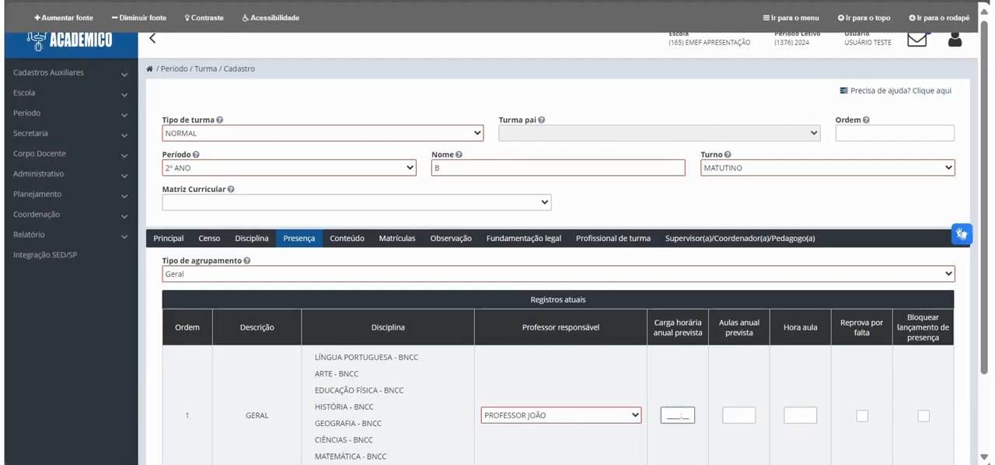
text(100000)
key(Tab)
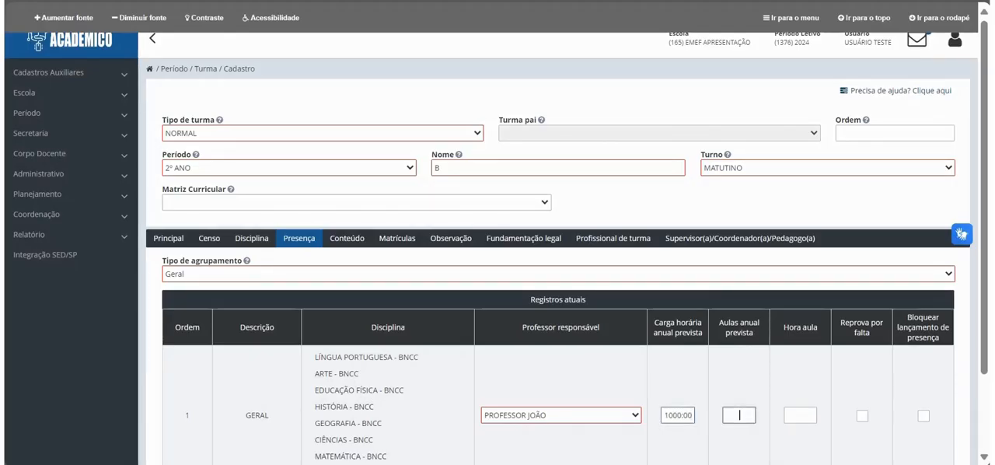
text(1000)
key(Tab)
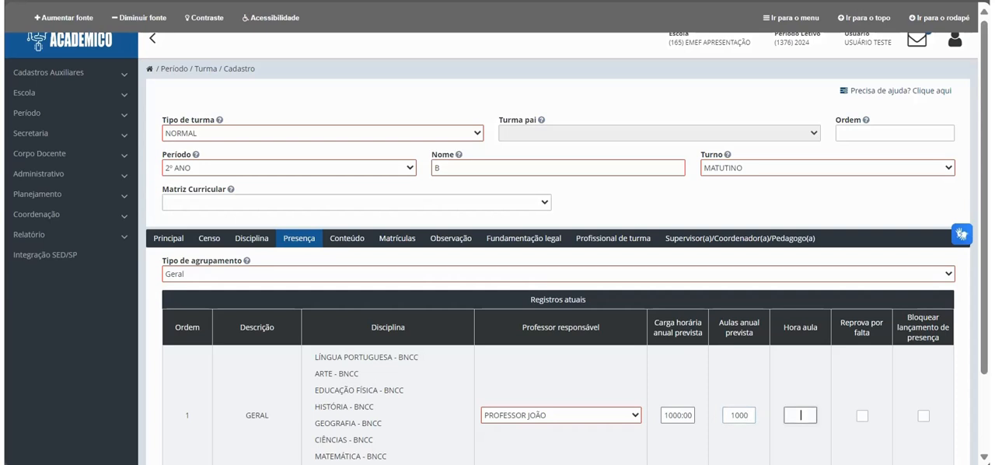
text(60)
key(Tab)
key(space)
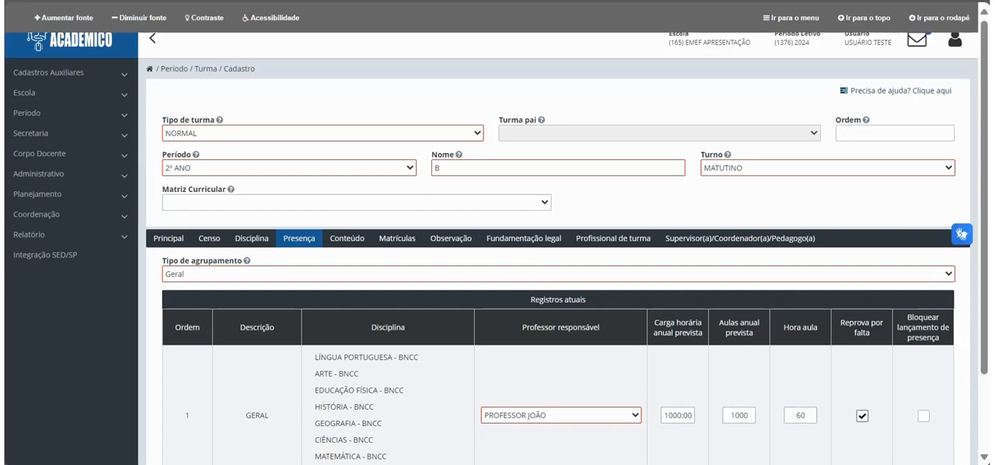
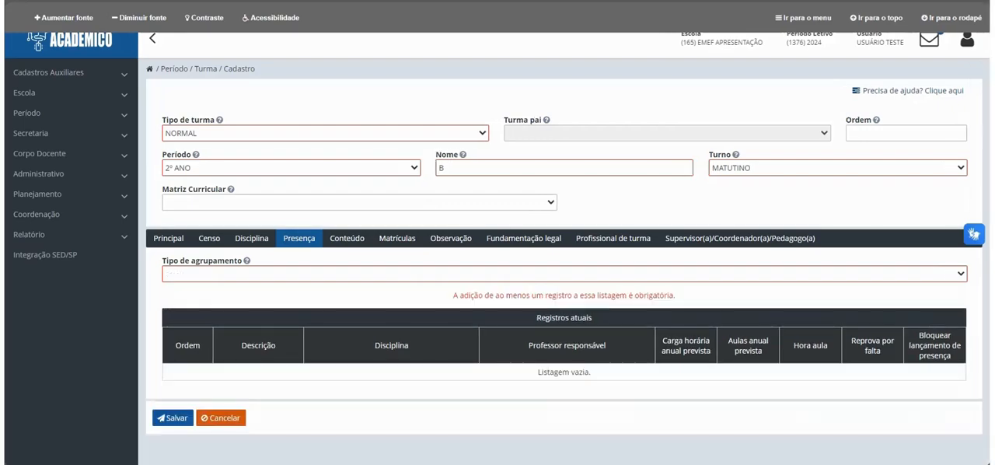
Step: Set the attendance Tipo de agrupamento to Personalizado and fill a new BNCC record with a responsible professor and Reprova por falta Sim
click(564, 274)
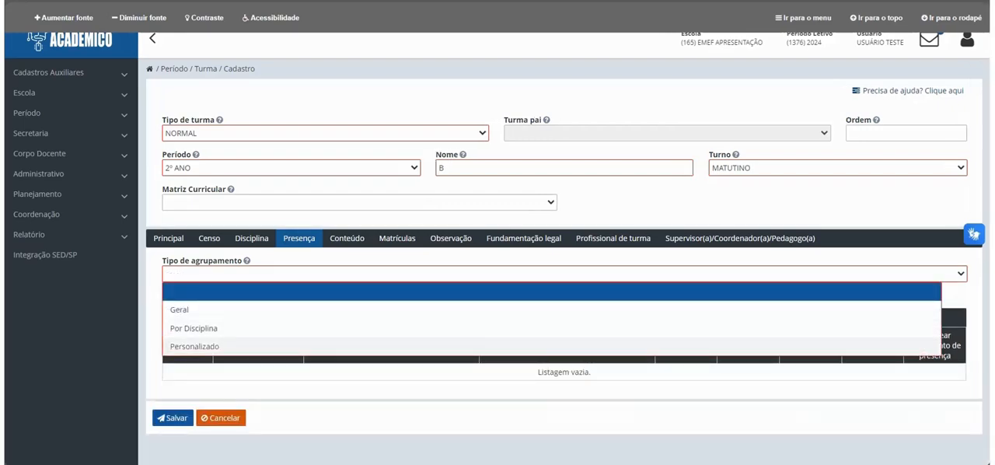
click(564, 346)
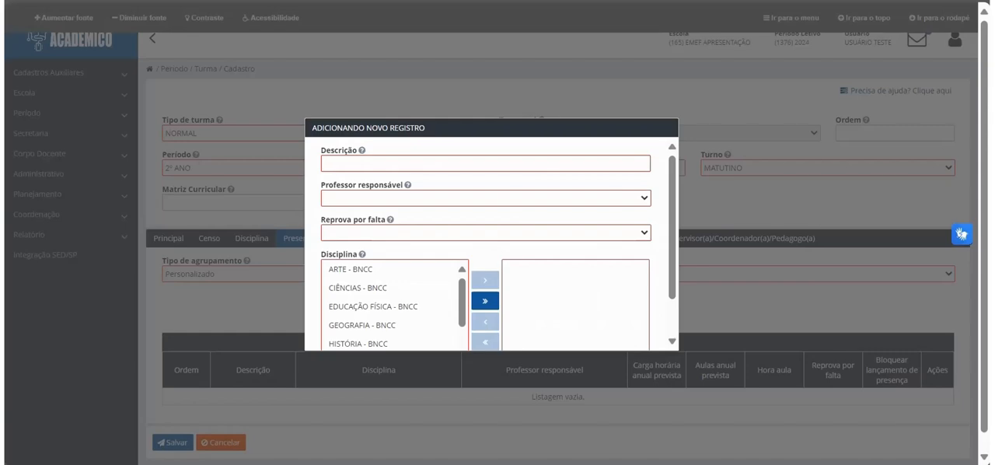
text(BNCC)
click(404, 198)
click(380, 251)
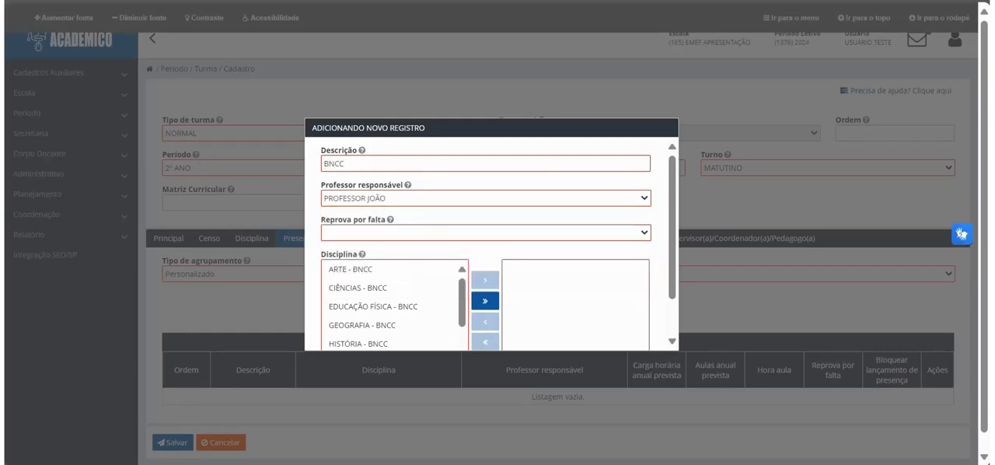
click(486, 232)
click(342, 269)
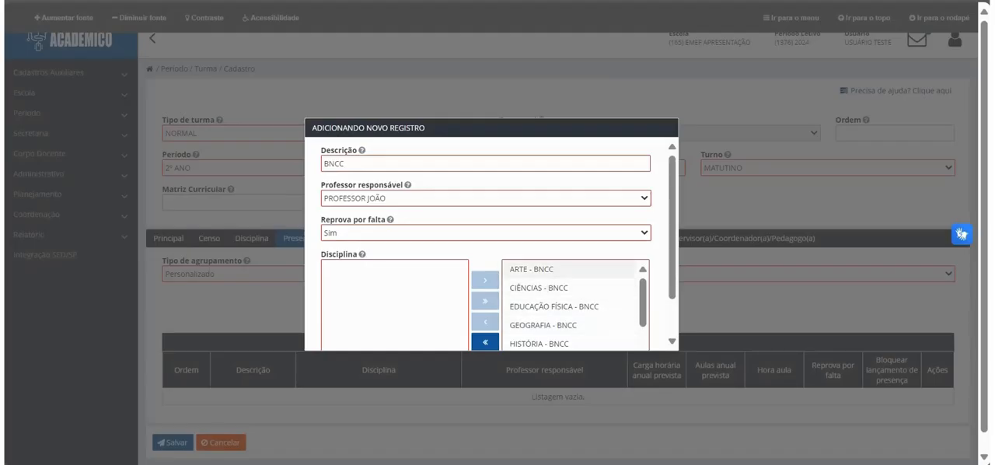
Step: Assign all disciplines except ARTE, EDUCAÇÃO FÍSICA and INGLÊS to the BNCC record and add it
double_click(532, 269)
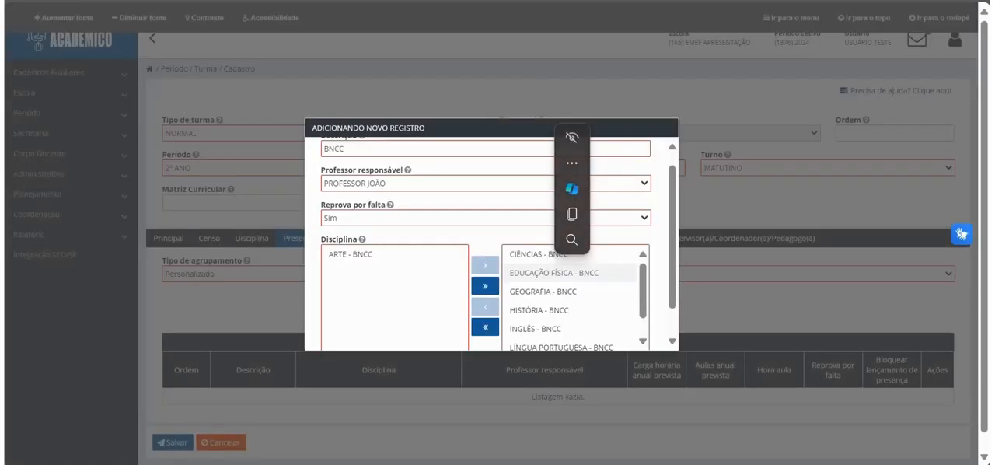
double_click(536, 272)
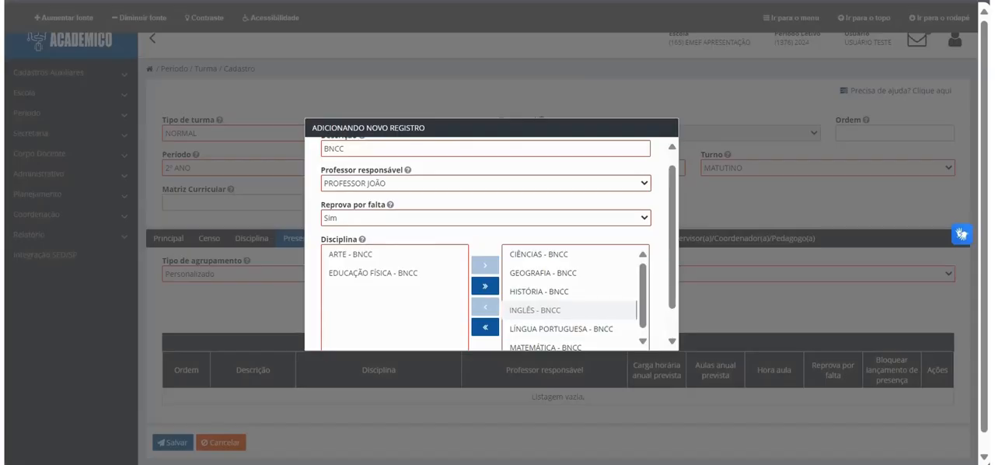
double_click(535, 309)
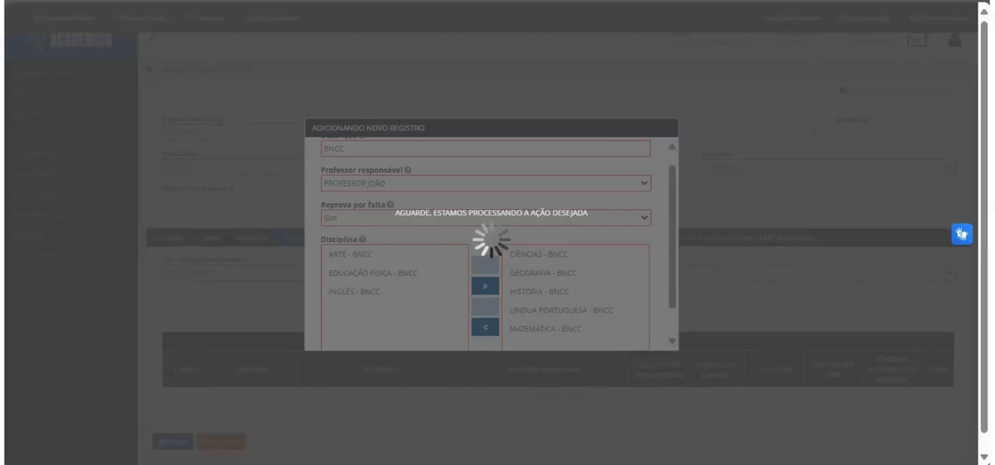
scroll(535, 309, down, 2)
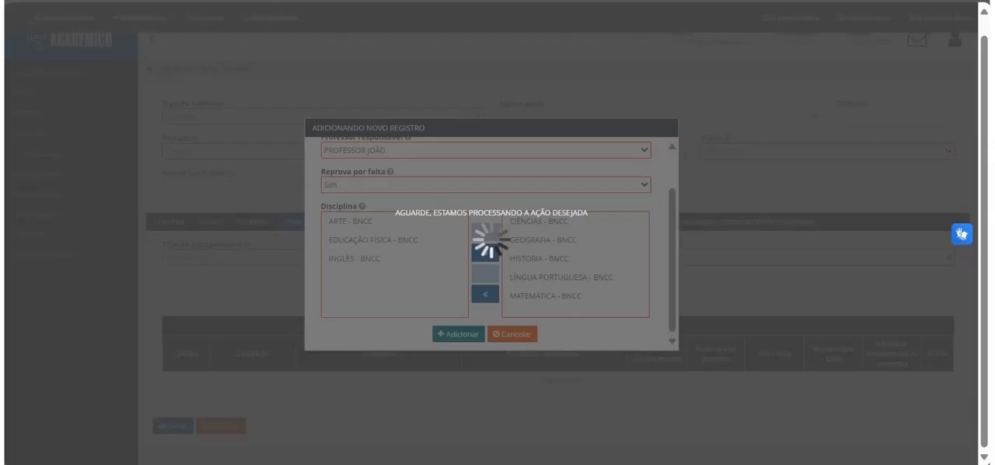
click(459, 334)
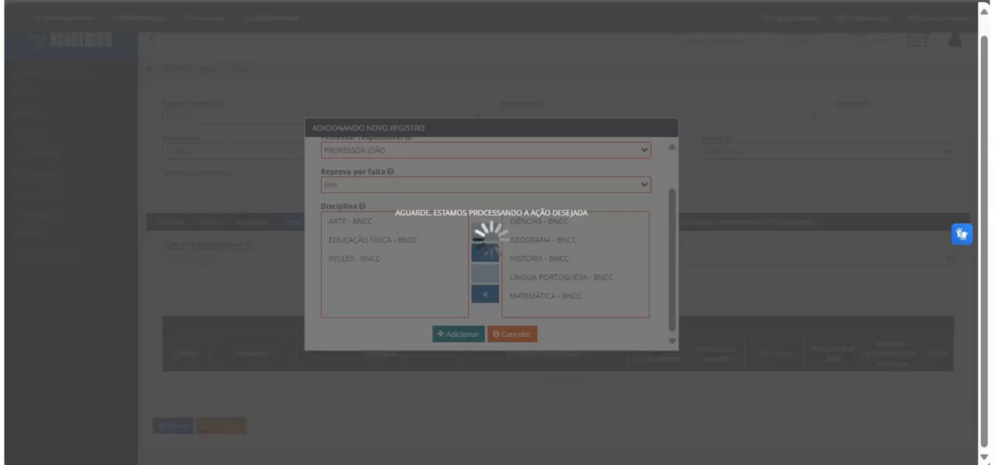
Step: Add an attendance record described as ARTE with a responsible professor, Reprova por falta Sim and the discipline ARTE - BNCC
click(550, 298)
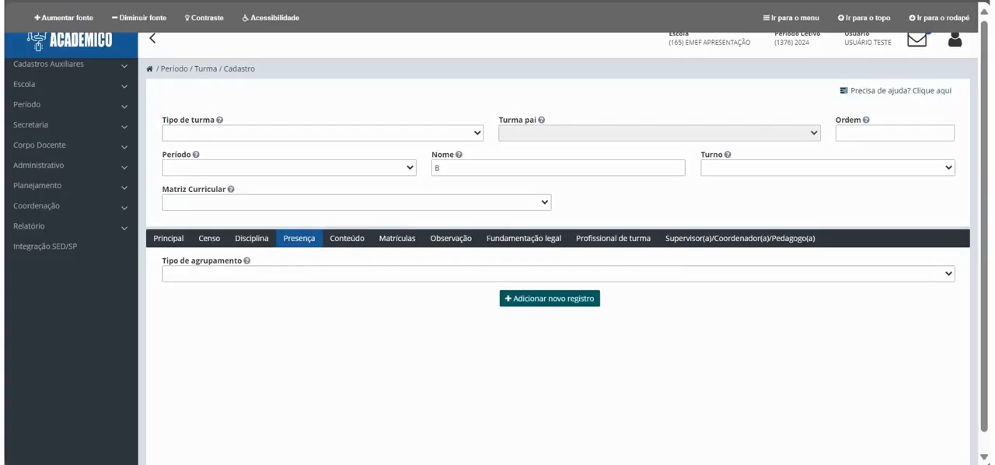
text(ARTE)
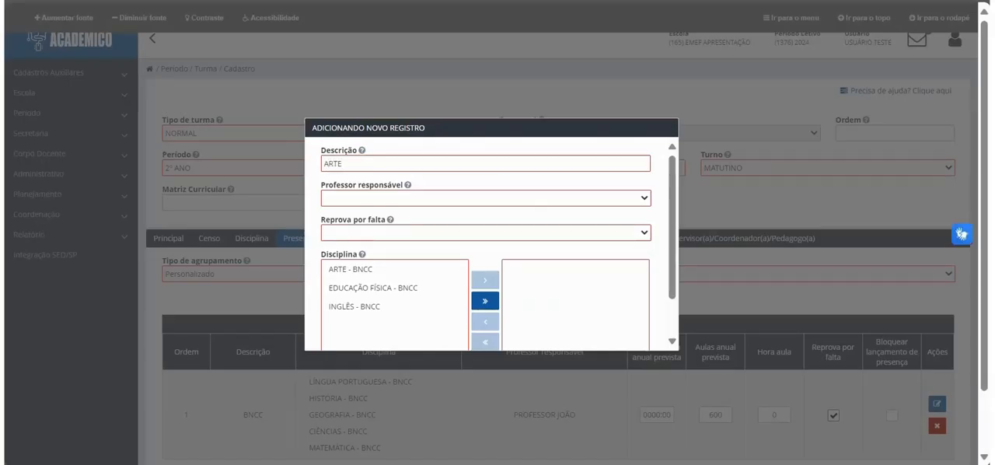
click(485, 198)
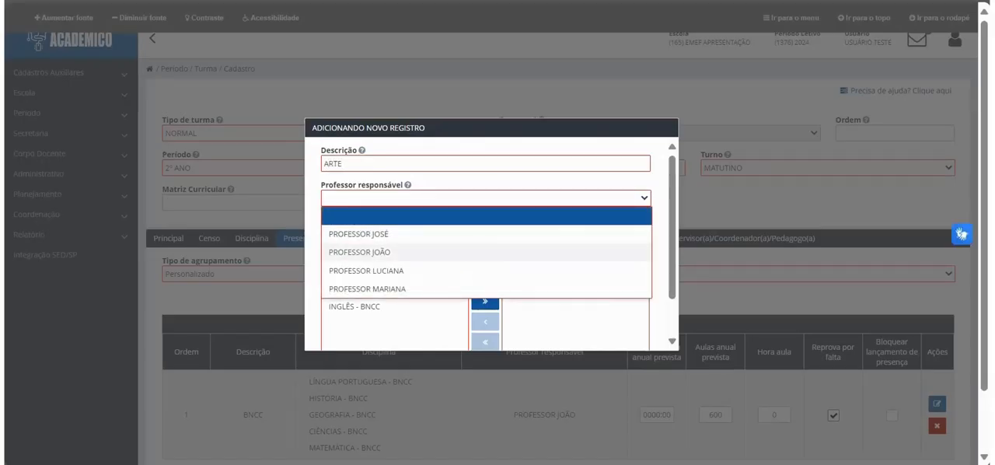
click(367, 287)
click(485, 233)
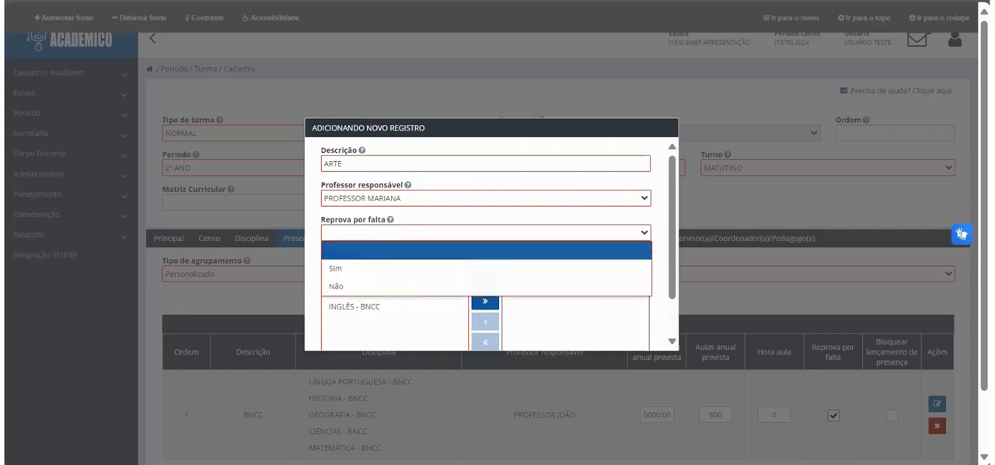
click(341, 268)
click(365, 270)
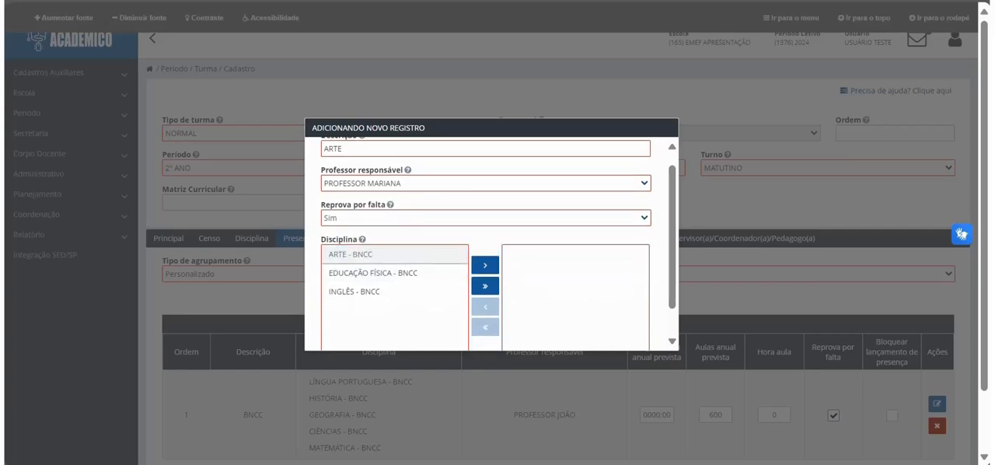
click(485, 265)
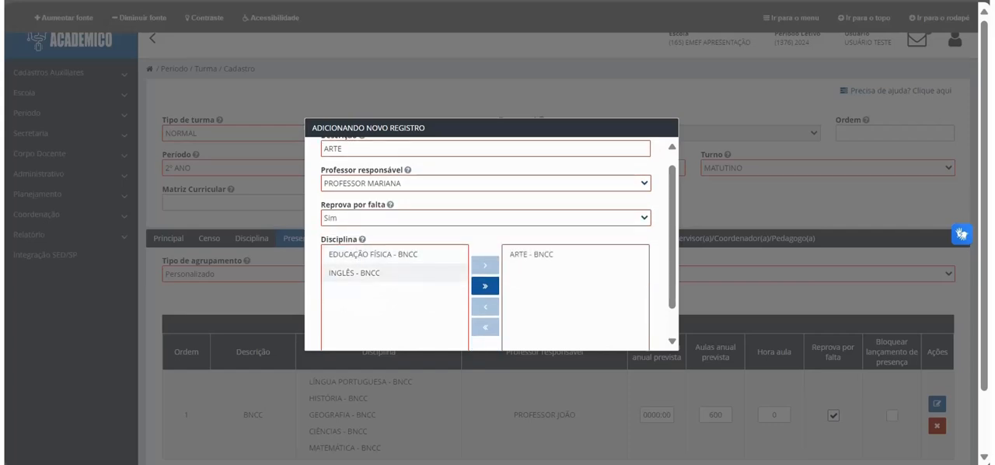
scroll(485, 269, down, 1)
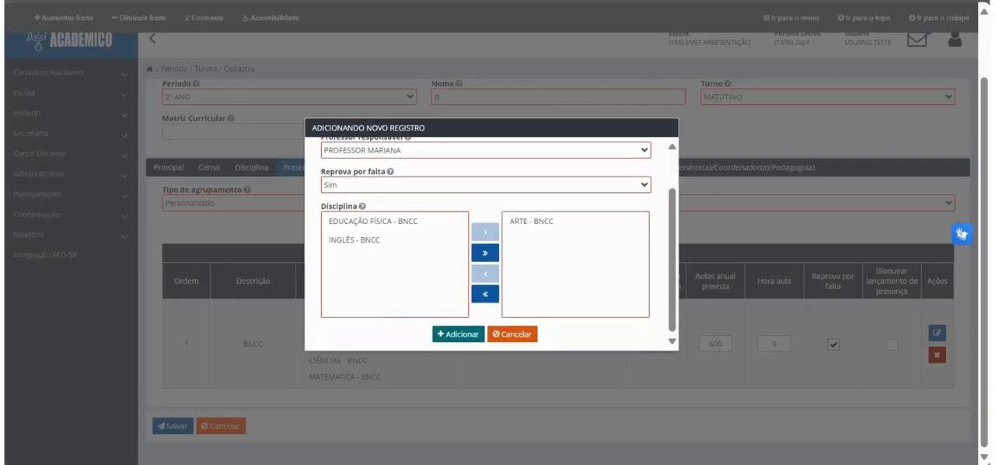
click(458, 334)
Step: Give the BNCC attendance record an annual workload of 0633:20, 760 planned classes and Hora aula 50
click(656, 414)
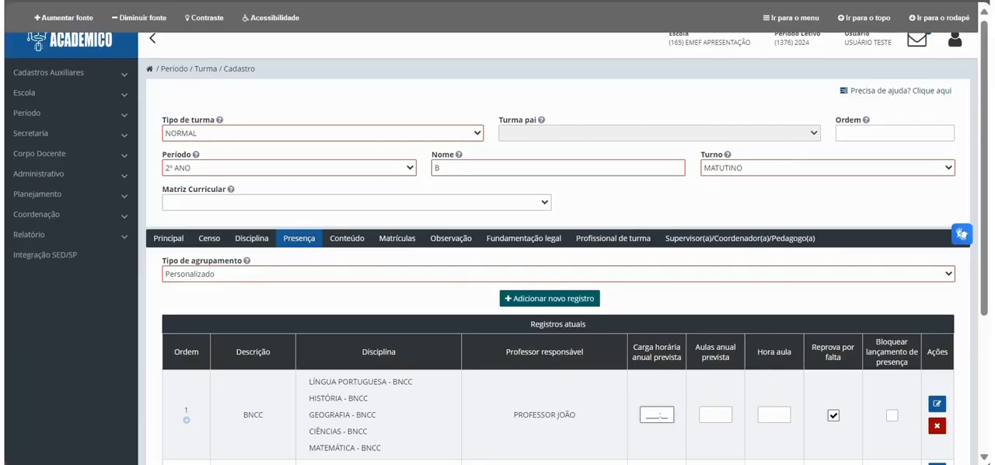
text(0633:20)
key(Tab)
text(760)
key(Tab)
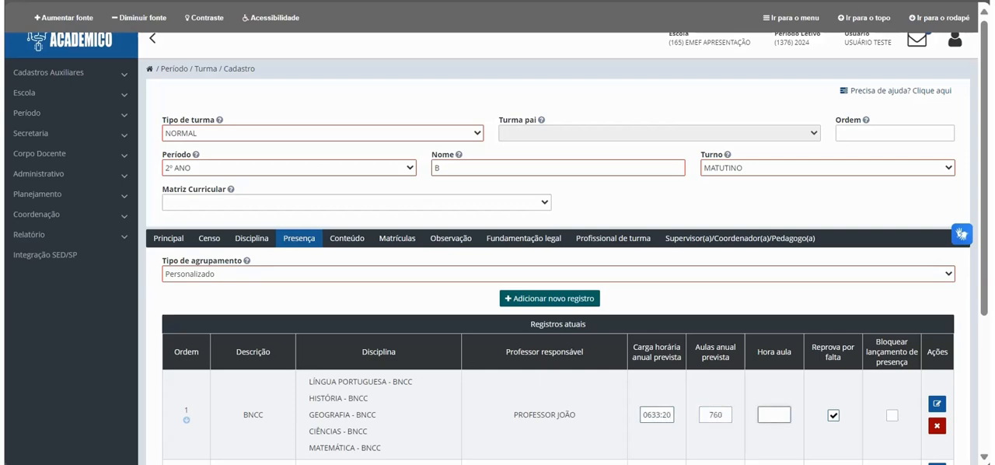
text(50)
scroll(557, 272, down, 3)
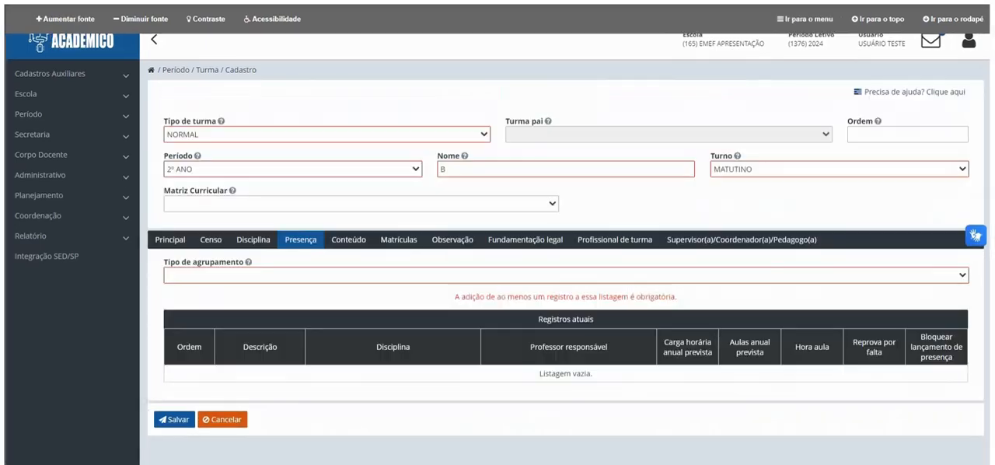
Step: Set the attendance Tipo de agrupamento to Por Disciplina and enter annual workloads of 0200:00 for LÍNGUA PORTUGUESA and 0080:00 for ARTE
click(566, 275)
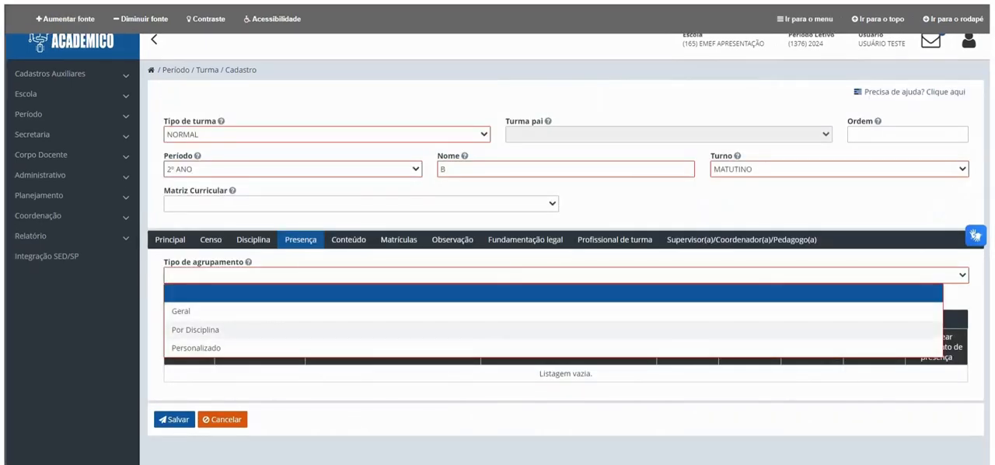
click(544, 329)
click(679, 360)
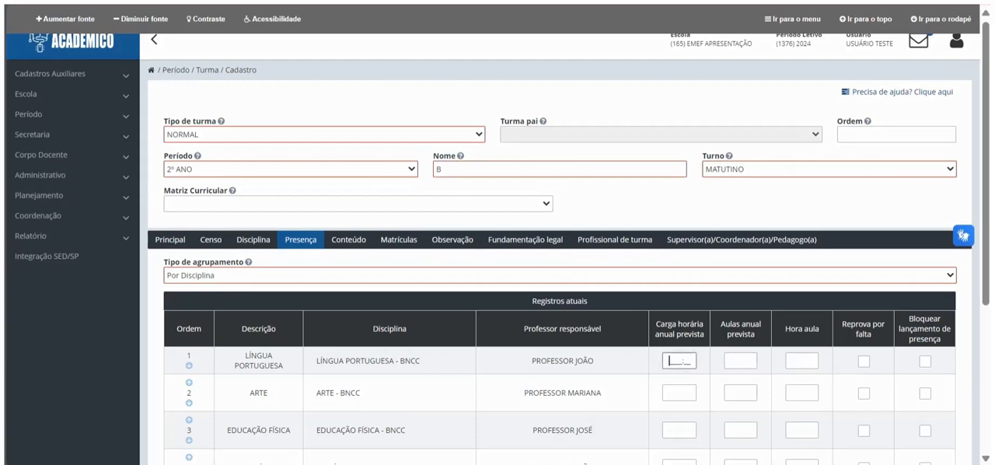
text(0200:00)
click(679, 393)
text(008000)
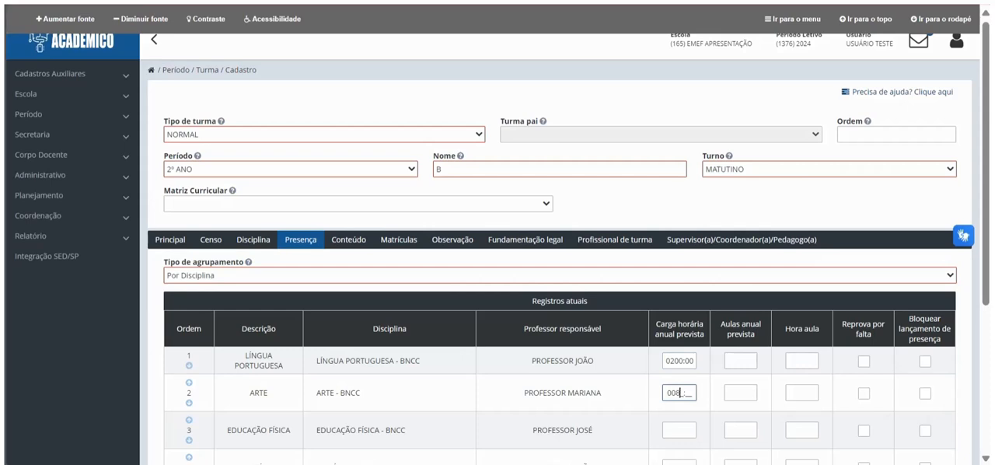
Step: Enter attendance annual workloads of 0080:00 for EDUCAÇÃO FÍSICA and 0120:00 each for HISTÓRIA and GEOGRAFIA
click(679, 430)
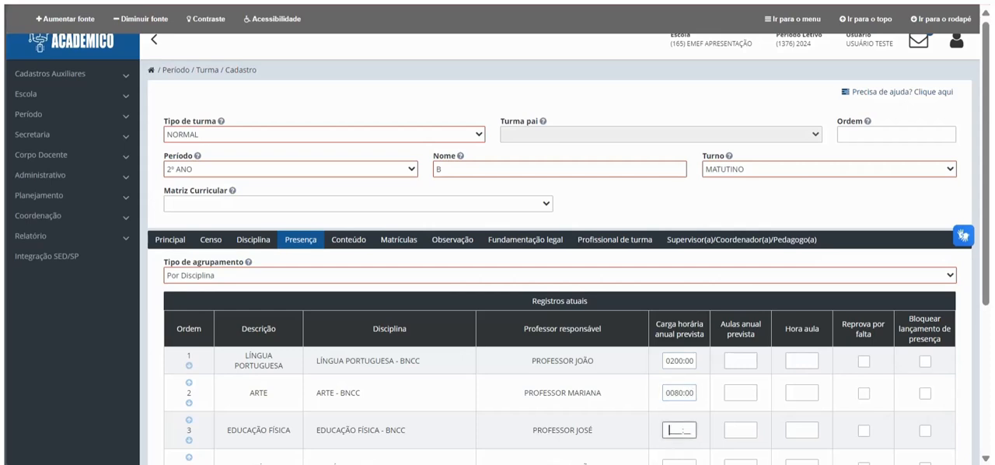
text(0080:00)
scroll(679, 412, down, 1)
click(678, 360)
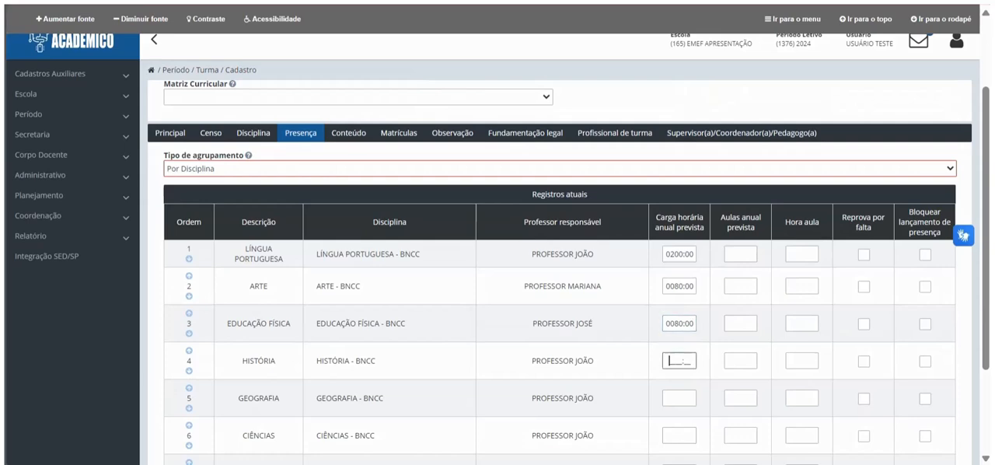
text(012000)
click(679, 397)
text(012000)
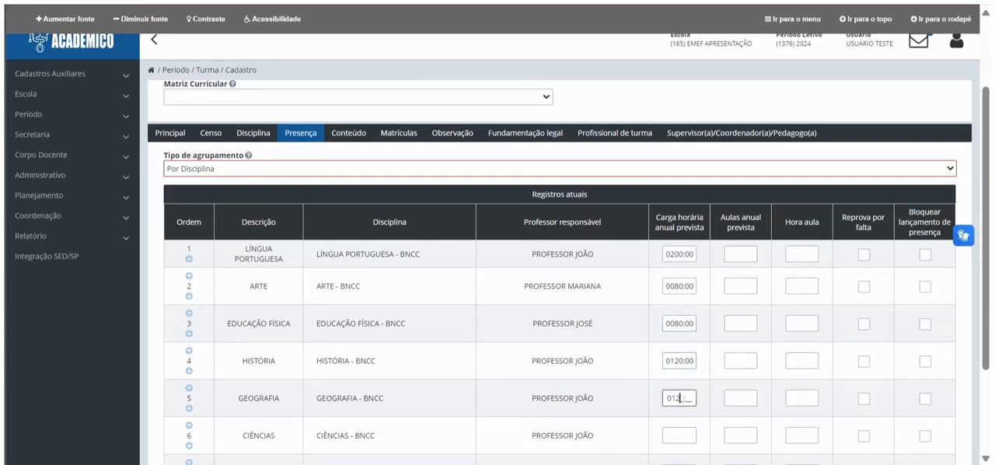
Step: Enter attendance annual workloads of 0160:00 for CIÊNCIAS, 0200:00 for MATEMÁTICA and 0080:00 for INGLÊS
click(679, 435)
text(01)
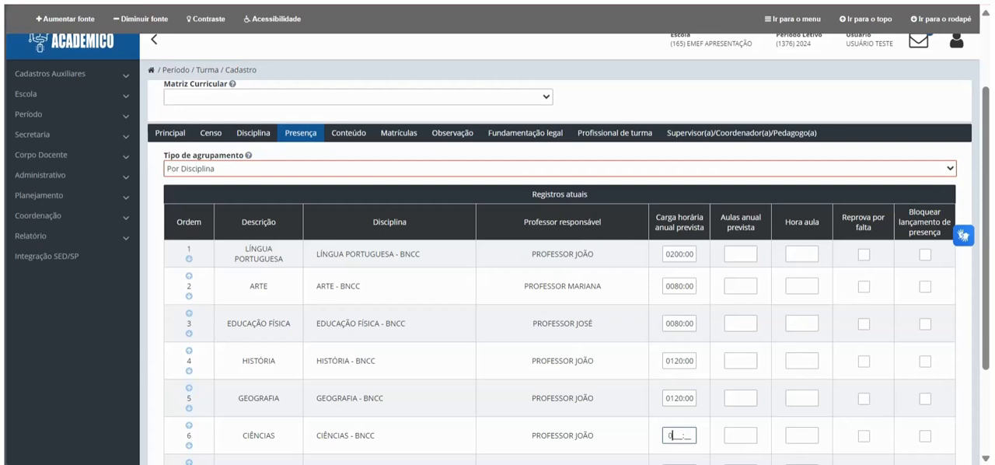
text(60:00)
scroll(678, 435, down, 3)
click(679, 344)
text(020000)
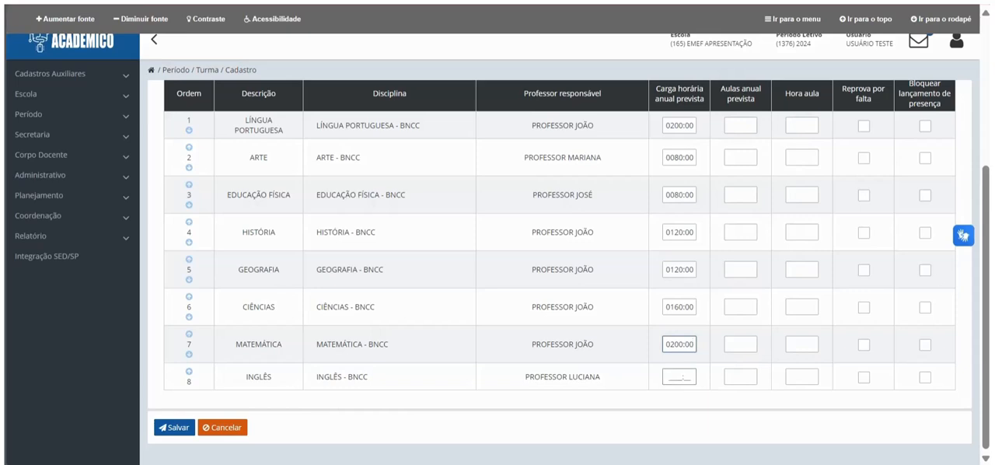
click(678, 377)
text(00)
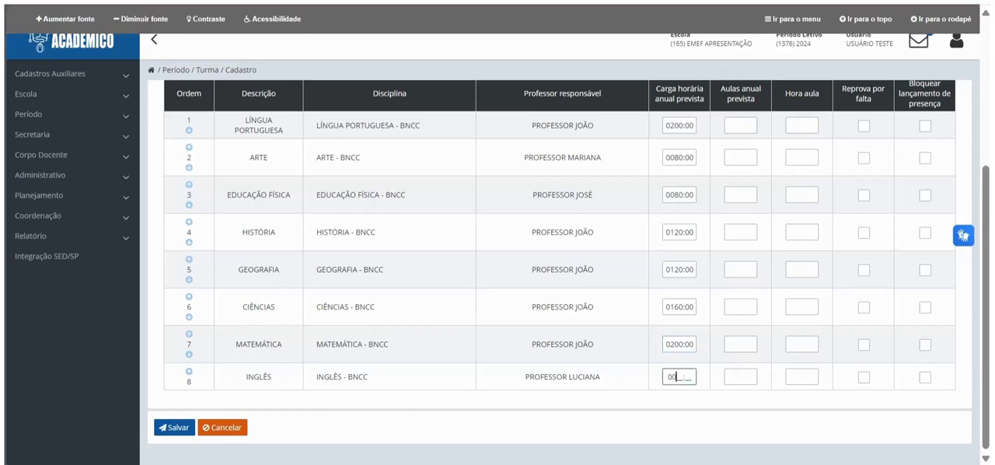
text(80:00)
Step: Set the planned annual classes to 200 for LÍNGUA PORTUGUESA, 80 each for ARTE and EDUCAÇÃO FÍSICA, and 120 for HISTÓRIA
click(741, 125)
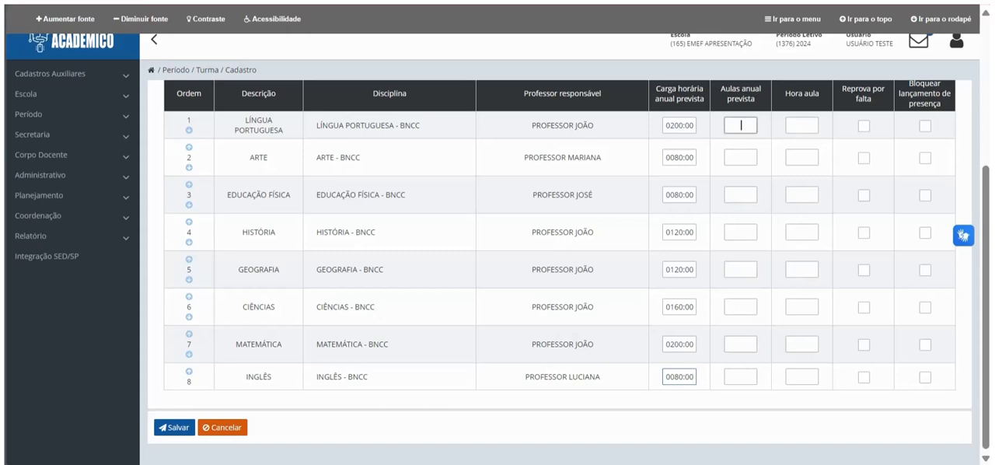
text(200)
key(Tab)
text(80)
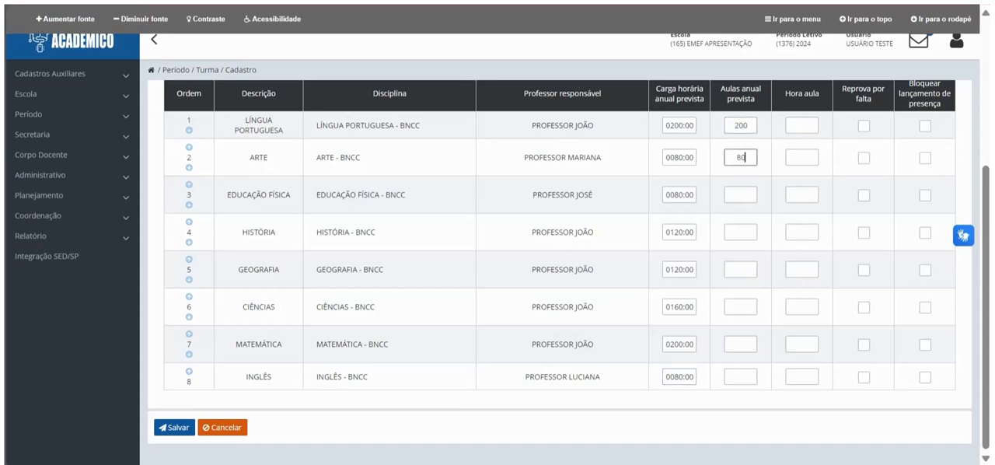
key(Tab)
text(80)
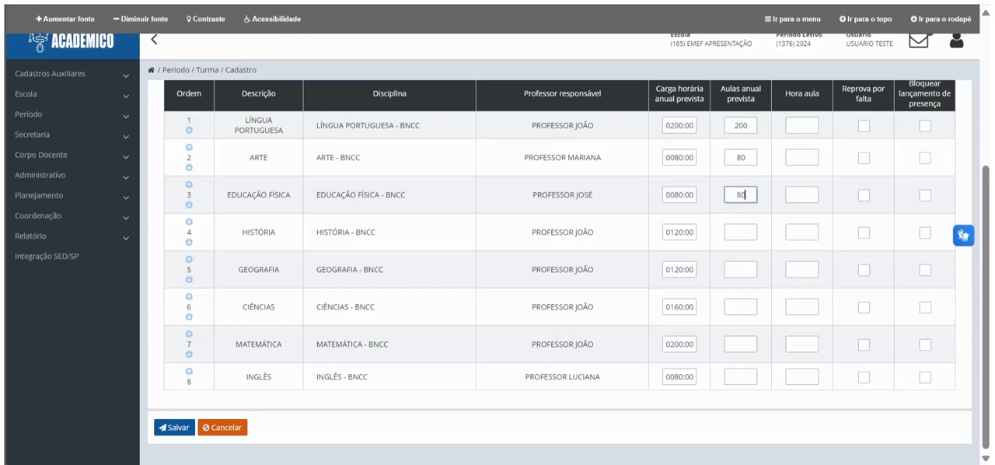
key(Tab)
text(120)
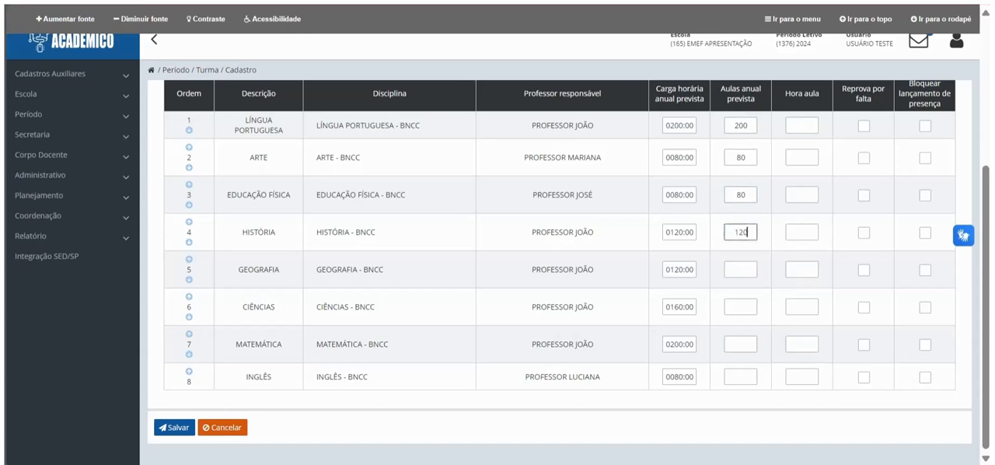
Step: Set the planned annual classes to 120 for GEOGRAFIA, 160 for CIÊNCIAS, 200 for MATEMÁTICA and 80 for INGLÊS
key(Tab)
text(1)
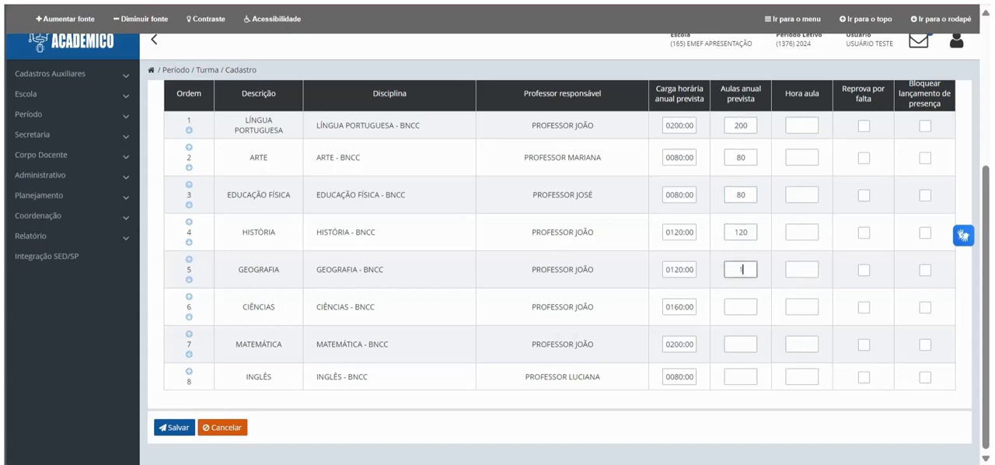
text(20)
key(Tab)
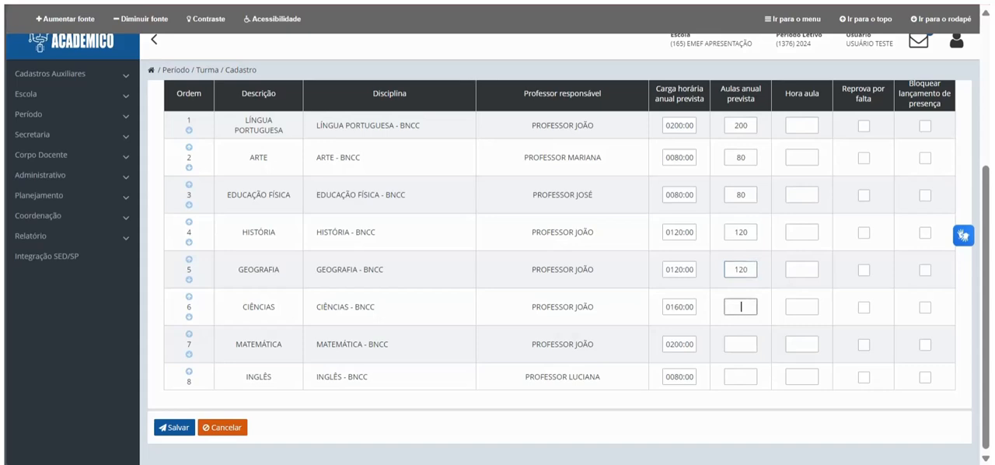
text(160)
key(Tab)
text(200)
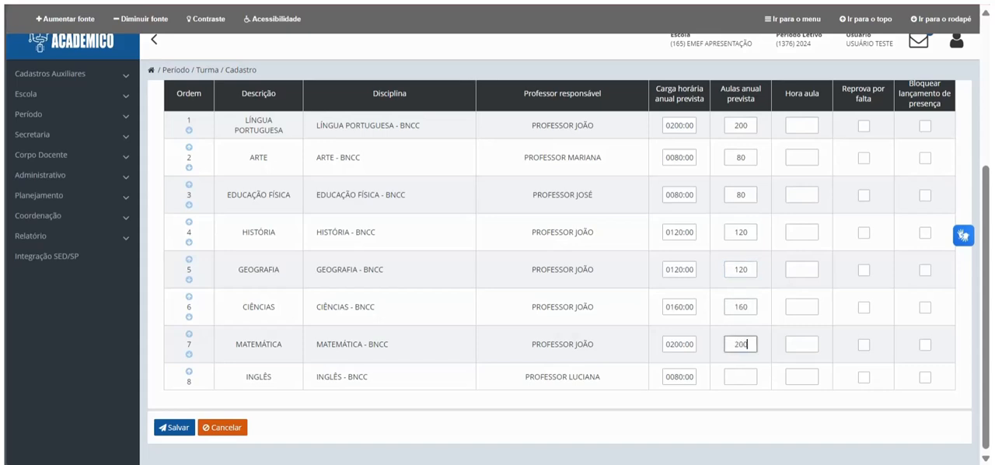
key(Tab)
text(80)
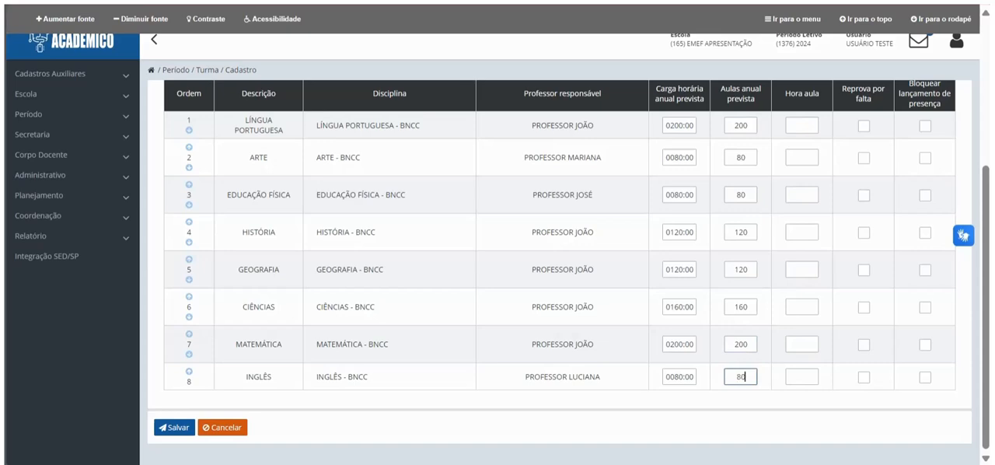
Step: Set the class hour to 60 for LÍNGUA PORTUGUESA, ARTE, EDUCAÇÃO FÍSICA and HISTÓRIA in the attendance records
key(Tab)
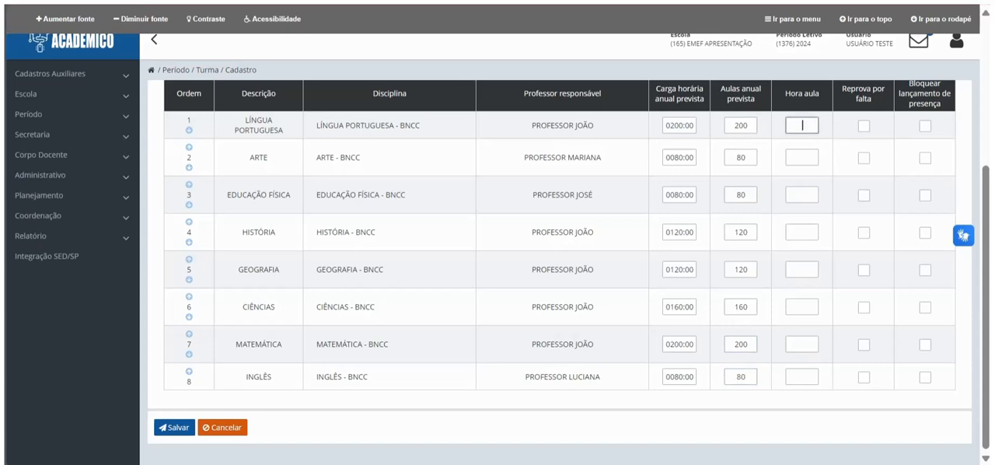
text(60)
key(Tab)
text(60)
key(Tab)
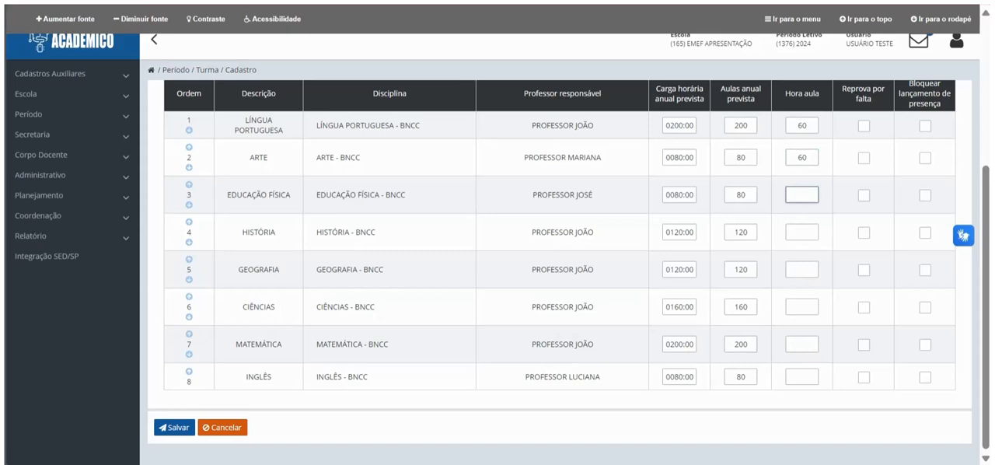
text(60)
key(Tab)
text(6)
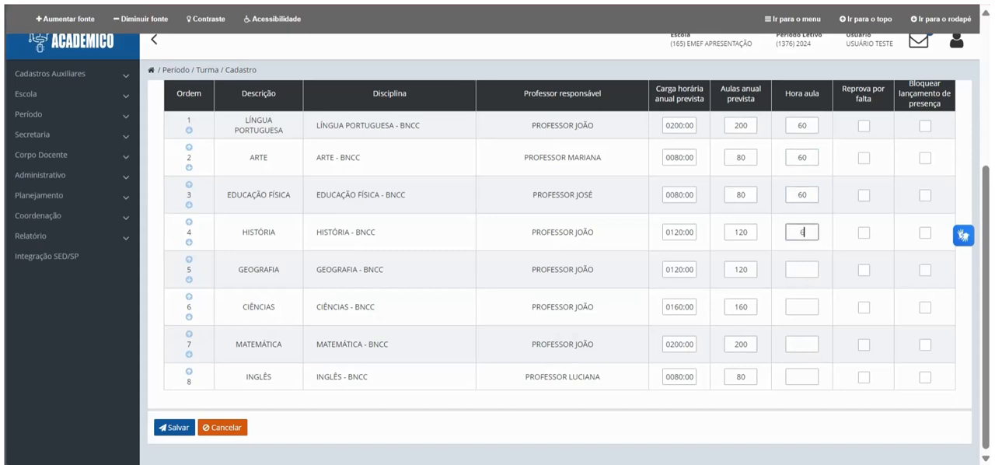
text(0)
Step: Set the class hour to 60 for GEOGRAFIA, CIÊNCIAS, MATEMÁTICA and INGLÊS in the attendance records
key(Tab)
text(60)
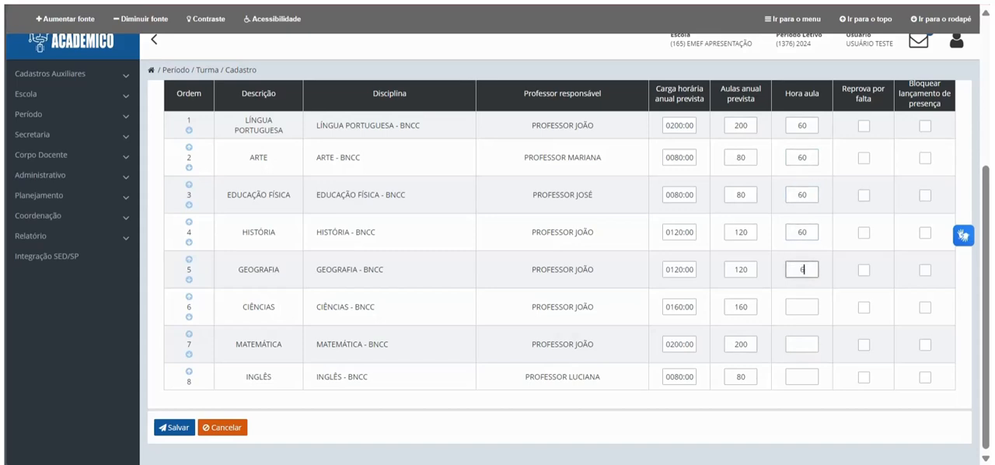
key(Tab)
text(60)
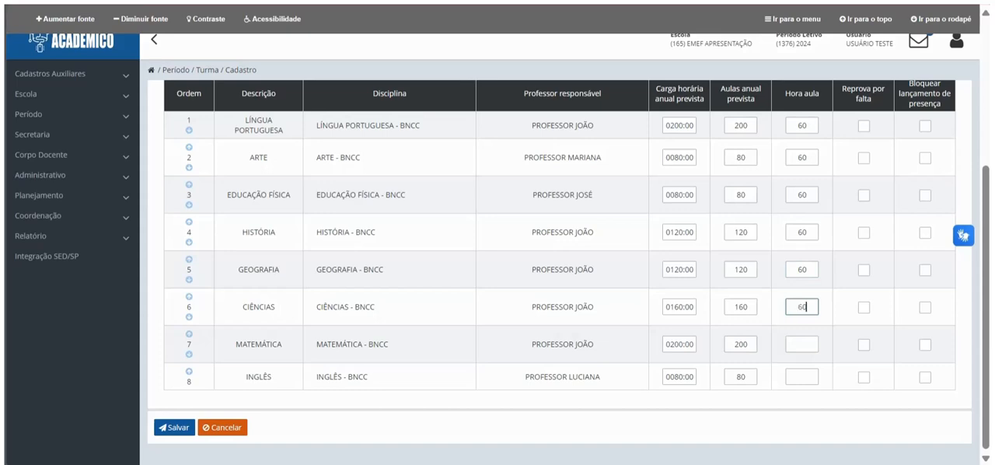
key(Tab)
text(60)
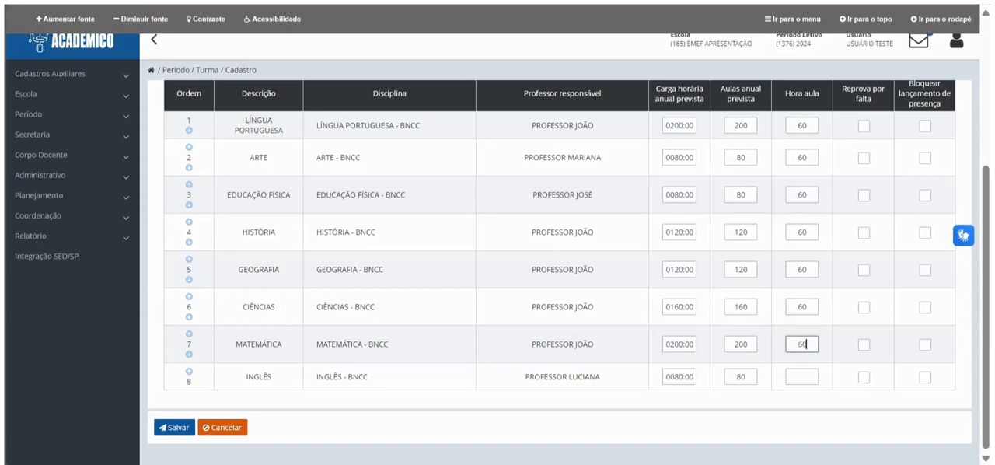
key(Tab)
text(60)
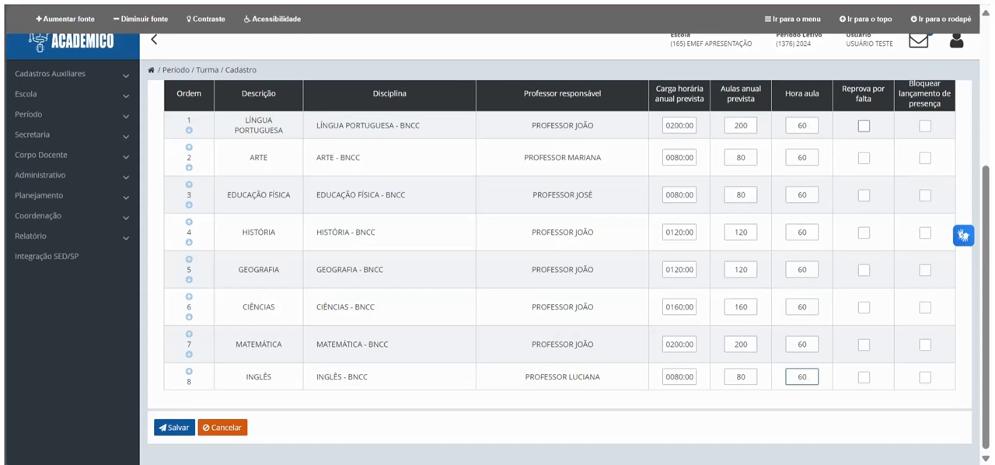
Step: Enable failure due to absence (Reprova por falta) for all eight disciplines, from LÍNGUA PORTUGUESA to INGLÊS
click(863, 125)
click(863, 158)
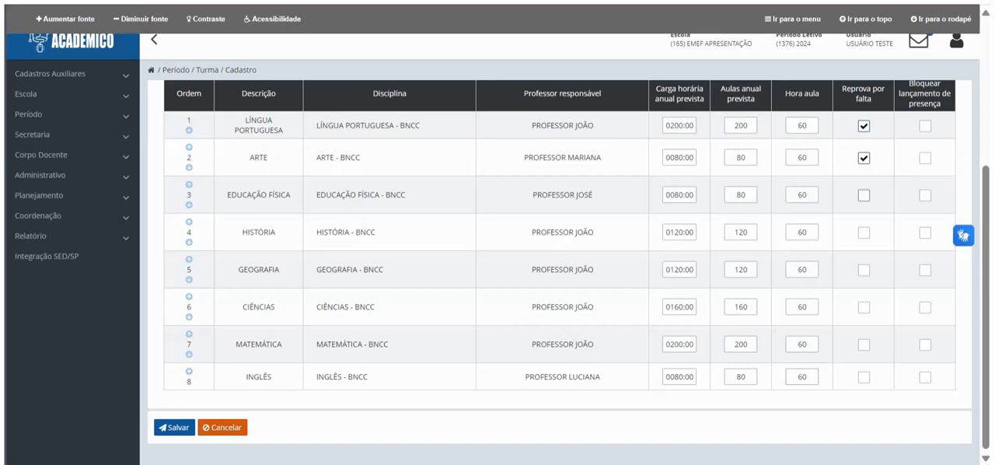
click(863, 195)
click(863, 232)
click(863, 270)
click(864, 306)
click(863, 344)
click(864, 377)
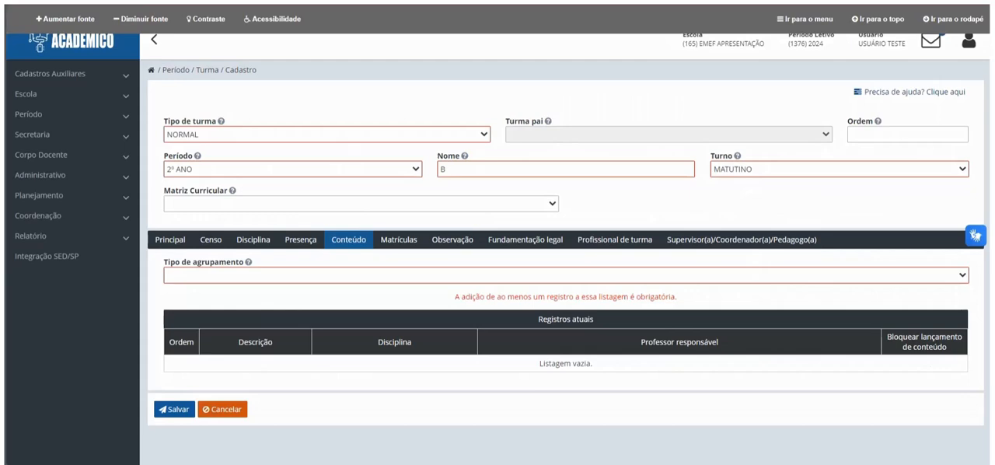
Step: Set the content grouping type to Geral and assign the LÍNGUA PORTUGUESA teacher as responsible for the general record
click(566, 275)
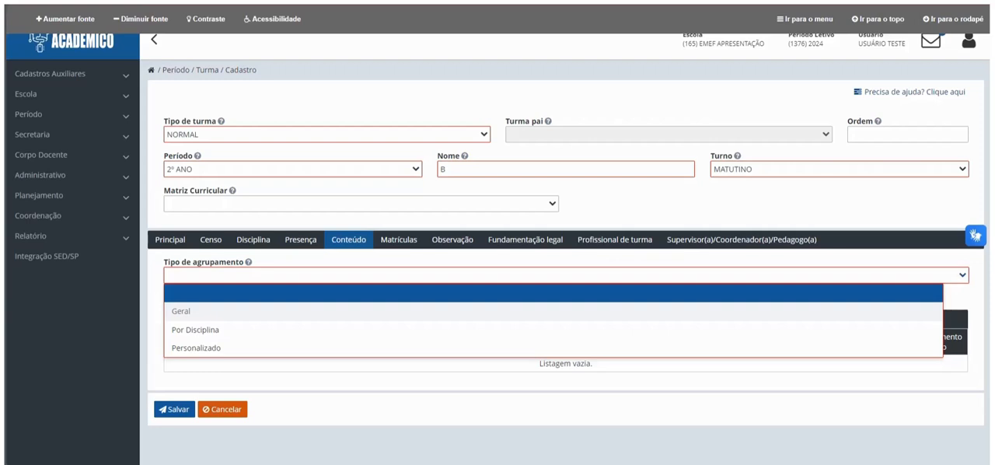
click(181, 311)
click(674, 406)
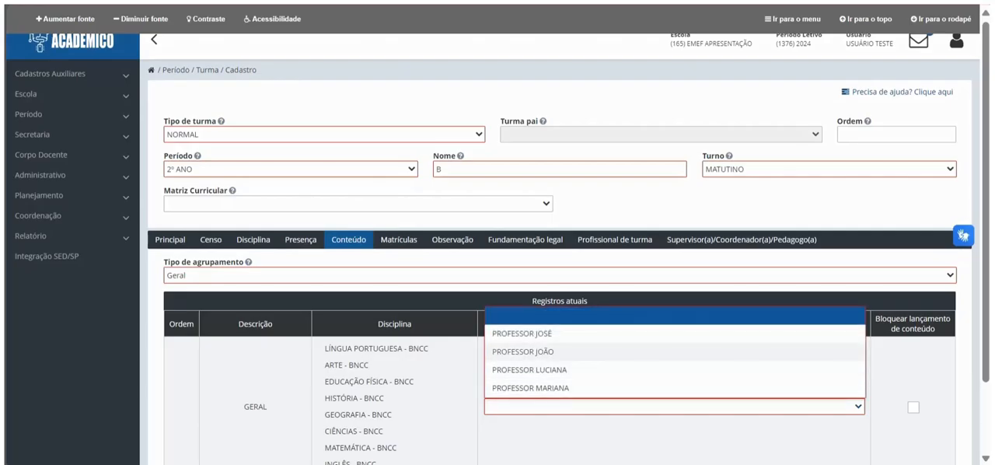
click(559, 351)
scroll(560, 350, down, 2)
scroll(559, 350, down, 1)
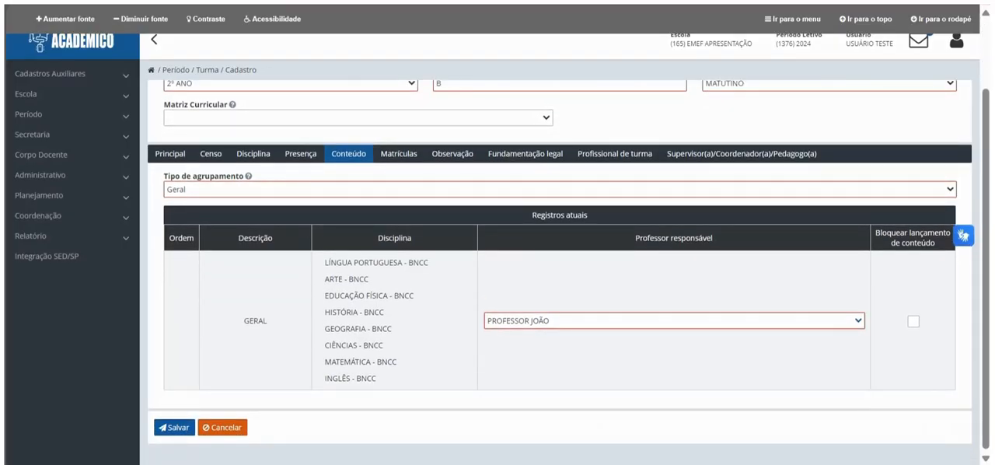
Step: Switch the content grouping to Personalizado and add a BNCC record under the LÍNGUA PORTUGUESA teacher, with all disciplines except ARTE, EDUCAÇÃO FÍSICA and INGLÊS
click(559, 190)
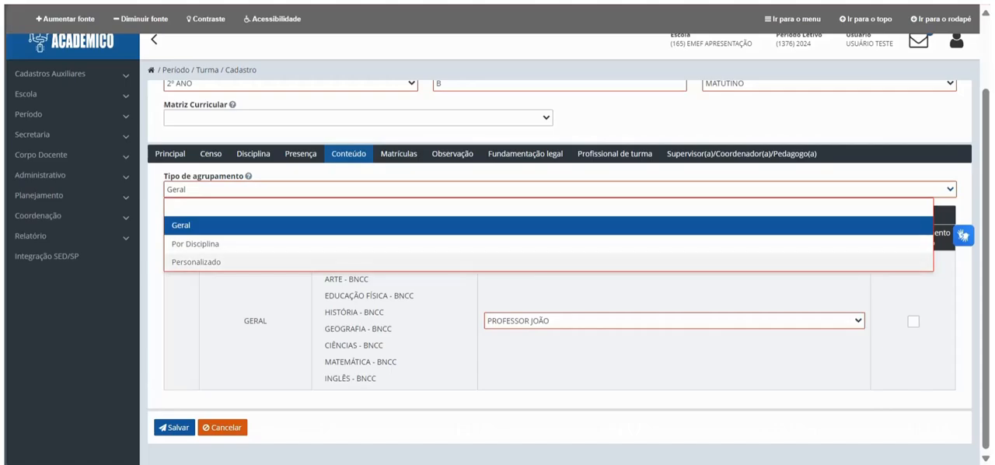
click(548, 262)
click(551, 292)
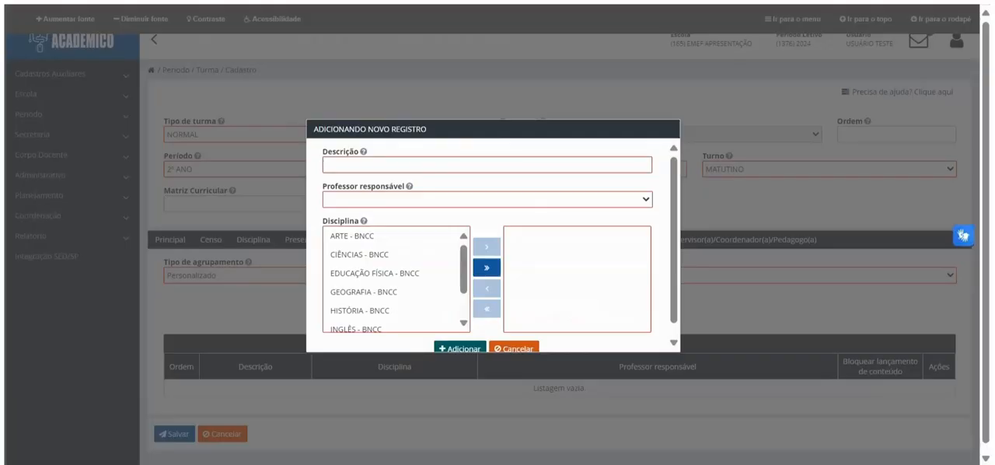
text(BNCC)
click(435, 200)
click(404, 254)
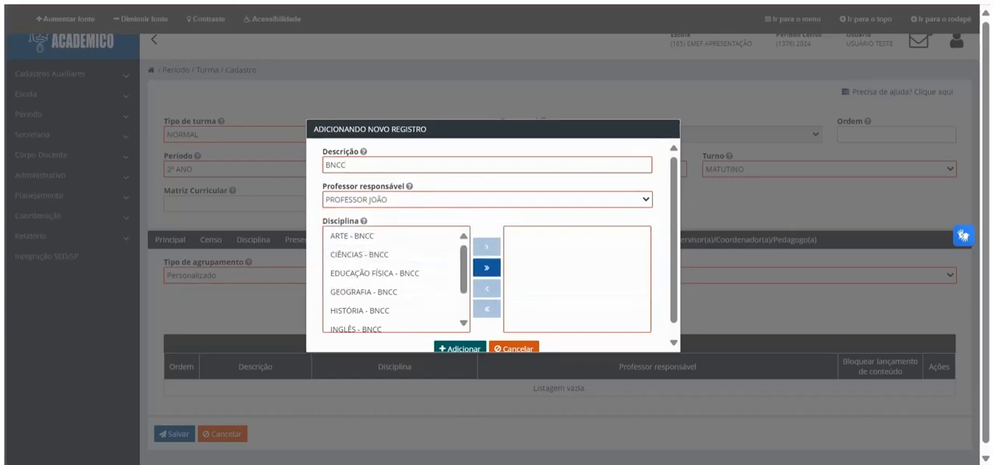
click(486, 267)
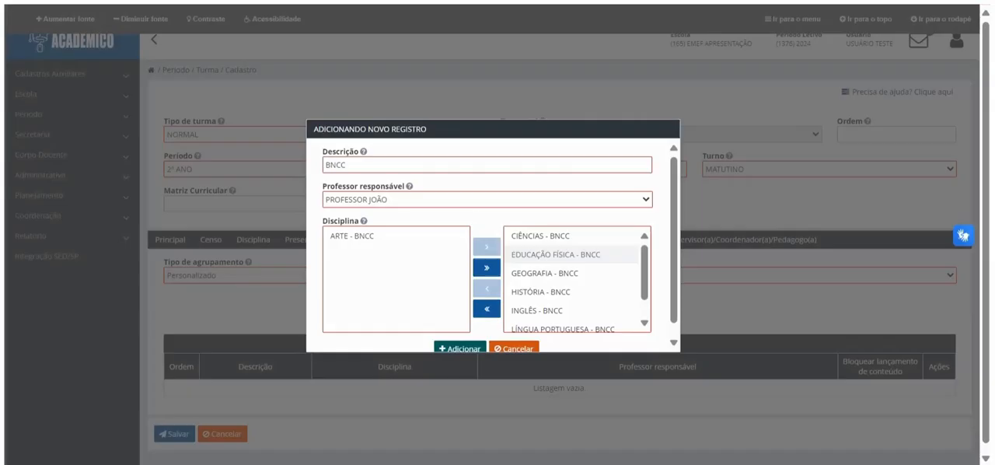
double_click(555, 254)
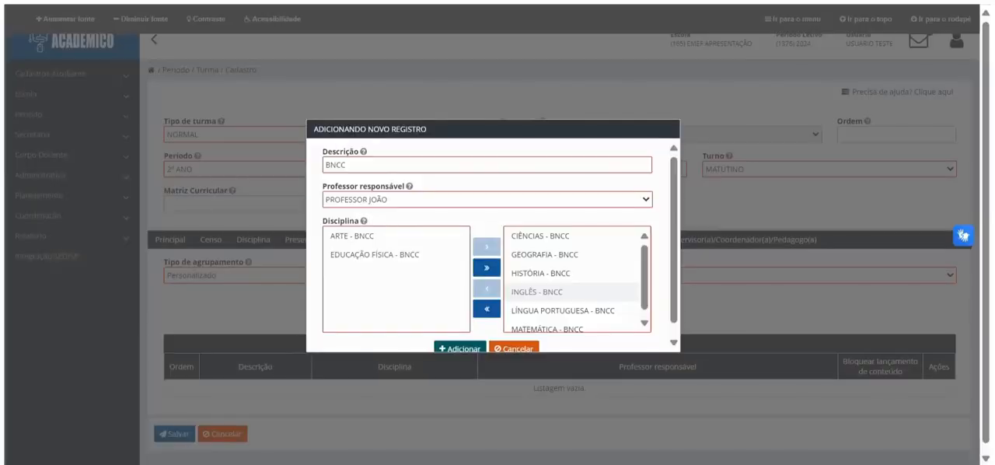
double_click(547, 292)
click(459, 347)
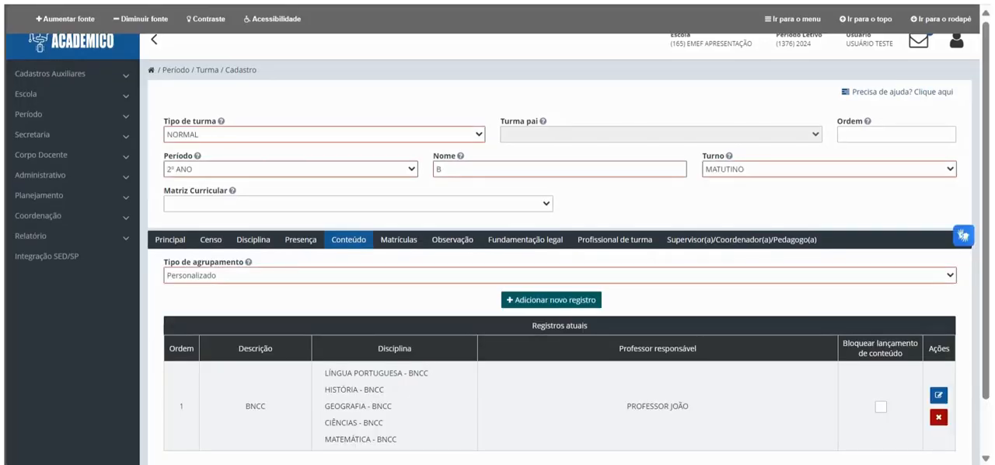
Step: Add a content record described as ARTE with the art teacher responsible and the ARTE - BNCC discipline
click(551, 299)
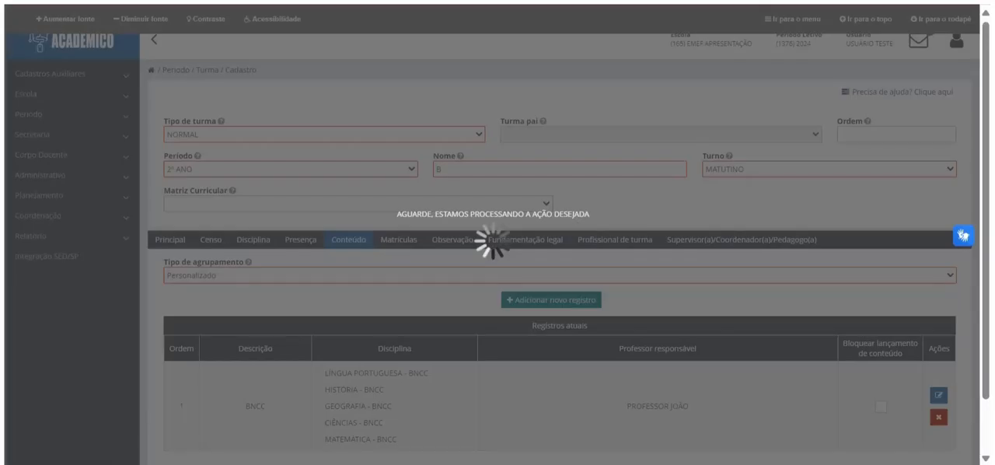
text(ARTE)
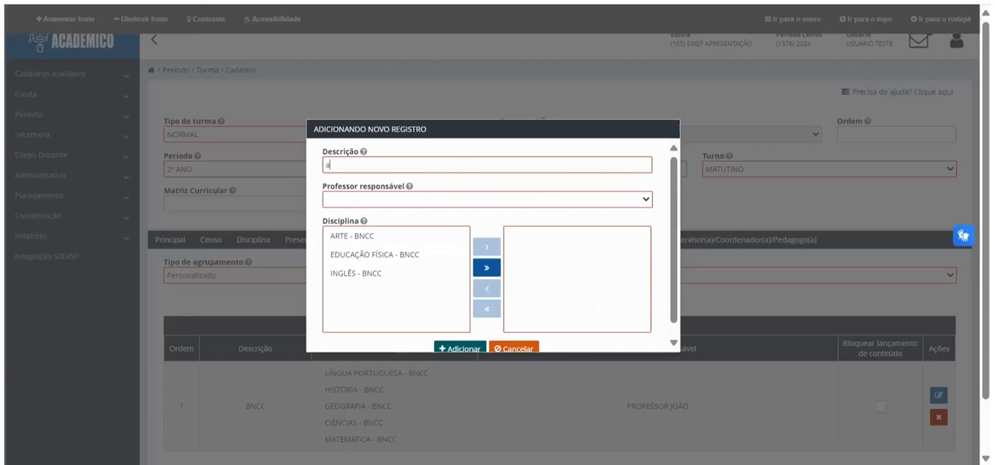
click(487, 200)
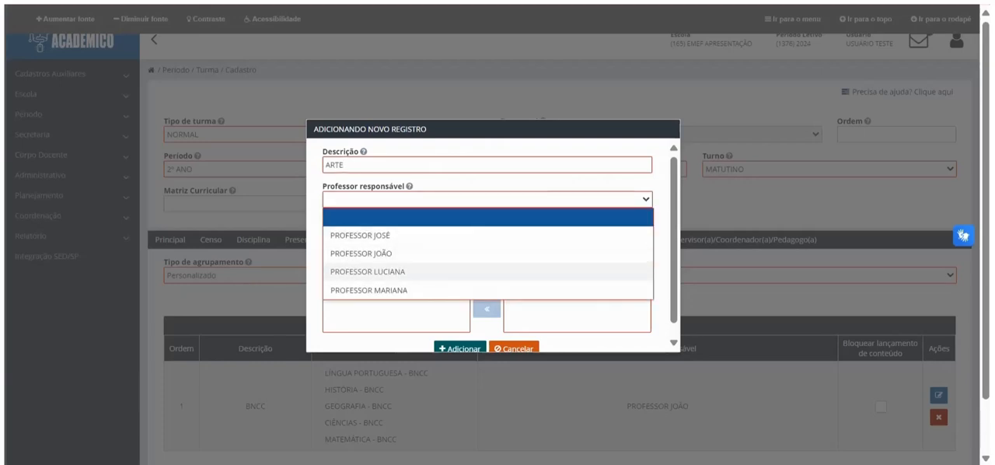
click(370, 290)
click(352, 236)
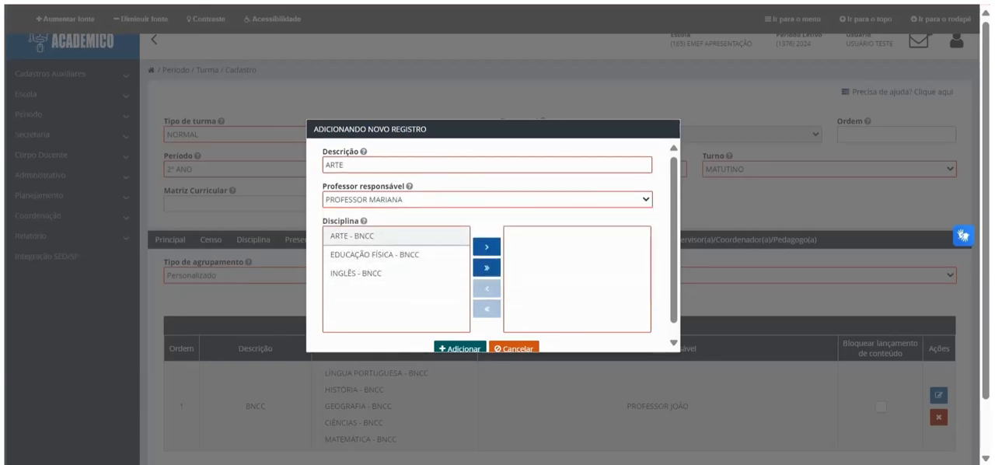
click(487, 246)
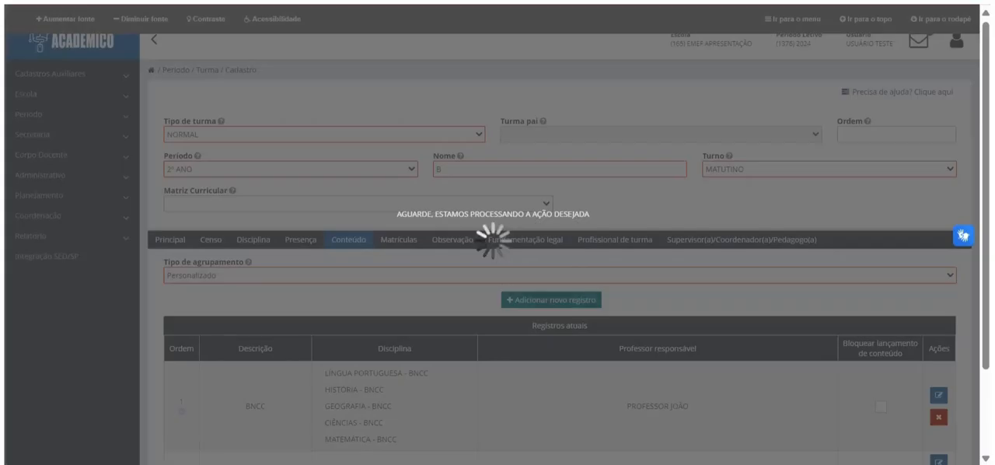
Step: Add a content record described as EDUCAÇÃO FÍSICA with the physical education teacher responsible and the EDUCAÇÃO FÍSICA - BNCC discipline
text(eDUCAÇÃO F)
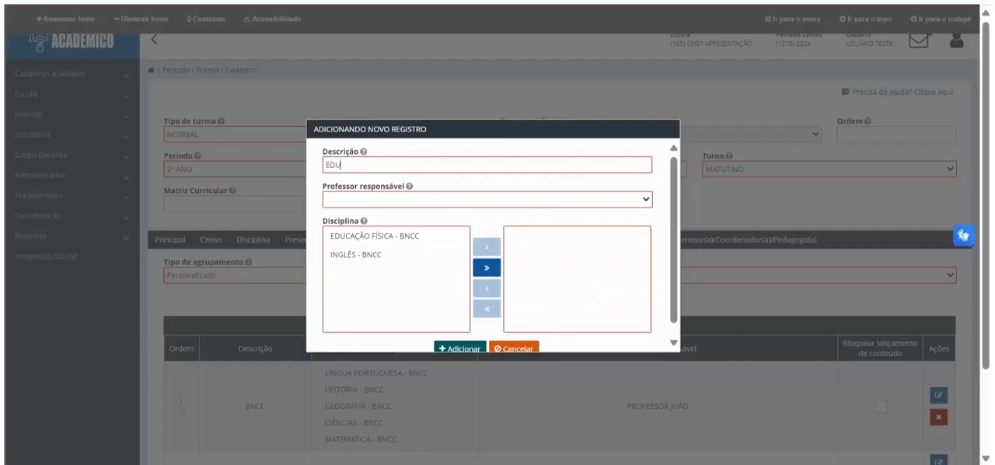
text(ÍSICA)
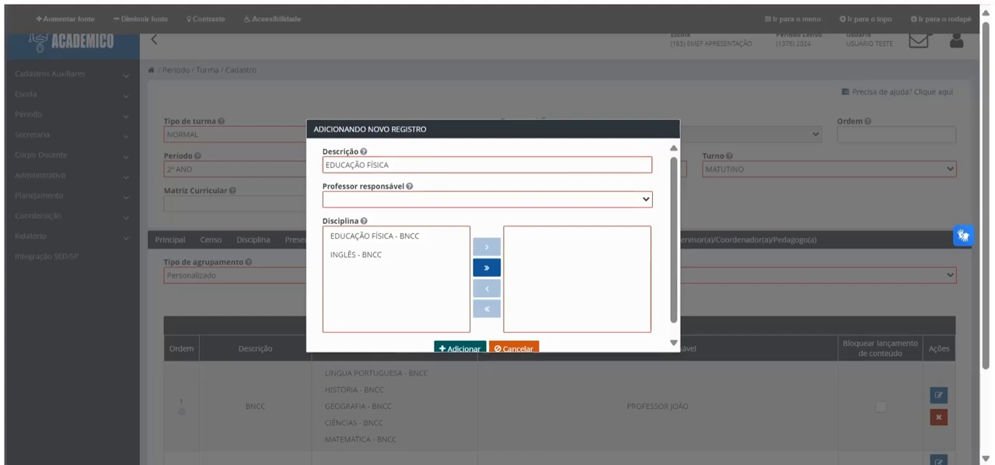
click(419, 199)
click(389, 234)
click(389, 236)
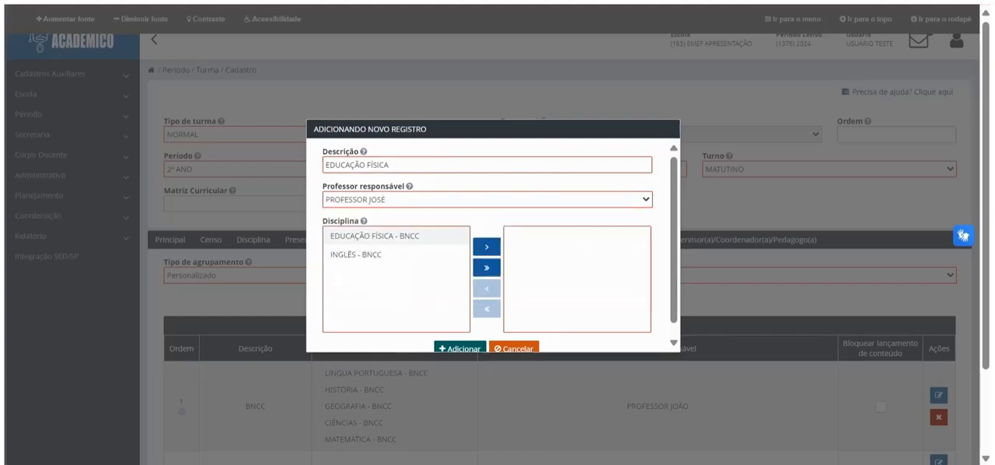
double_click(389, 236)
click(460, 347)
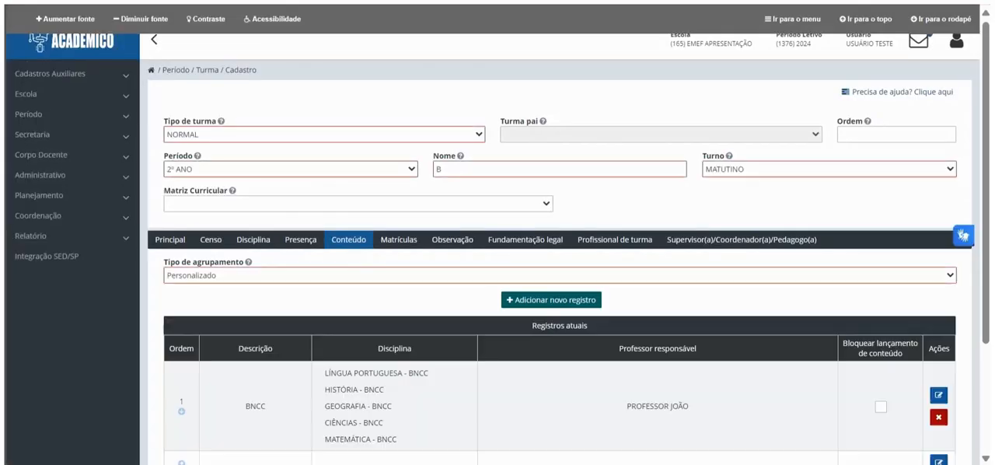
Step: Add a content record described as INGLÊS with the English teacher responsible and the INGLÊS - BNCC discipline
click(519, 300)
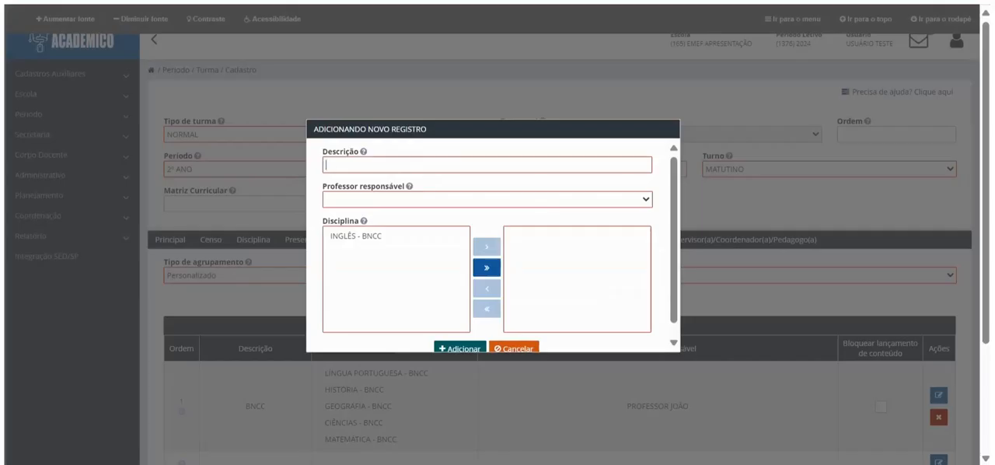
text(INGL)
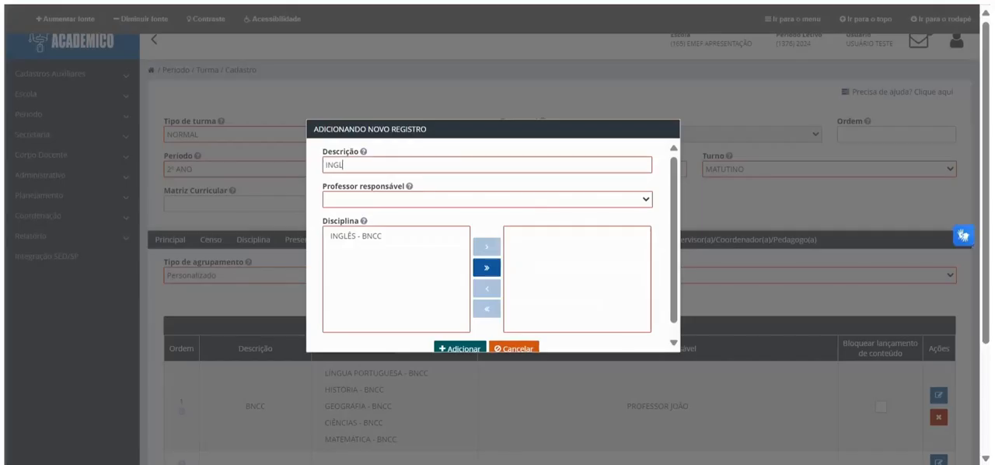
text(ÊS)
click(487, 200)
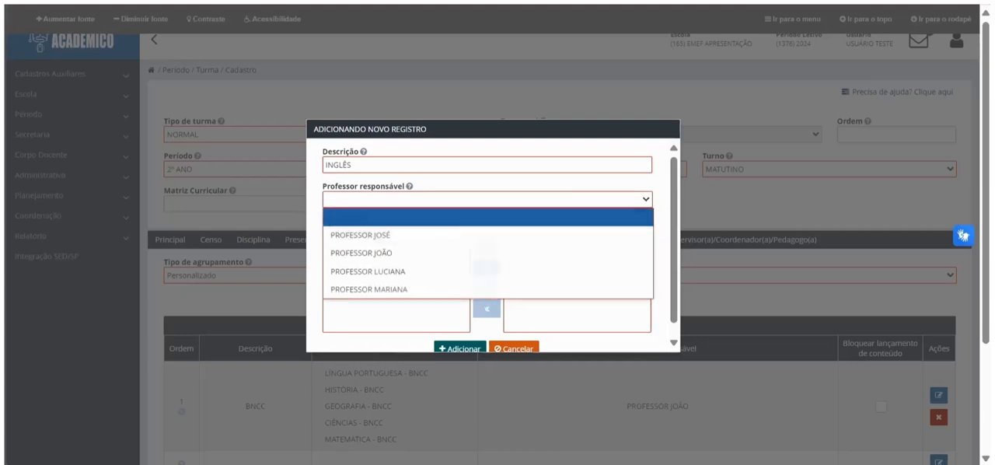
click(368, 272)
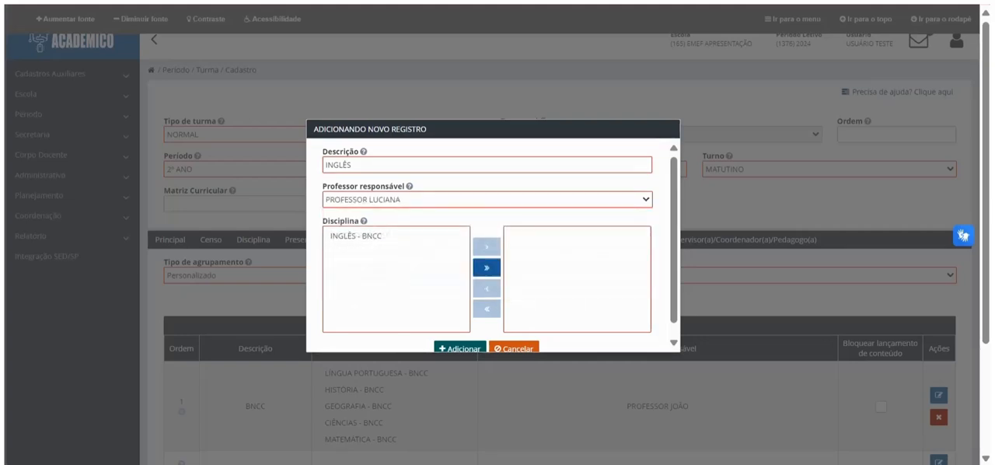
click(486, 267)
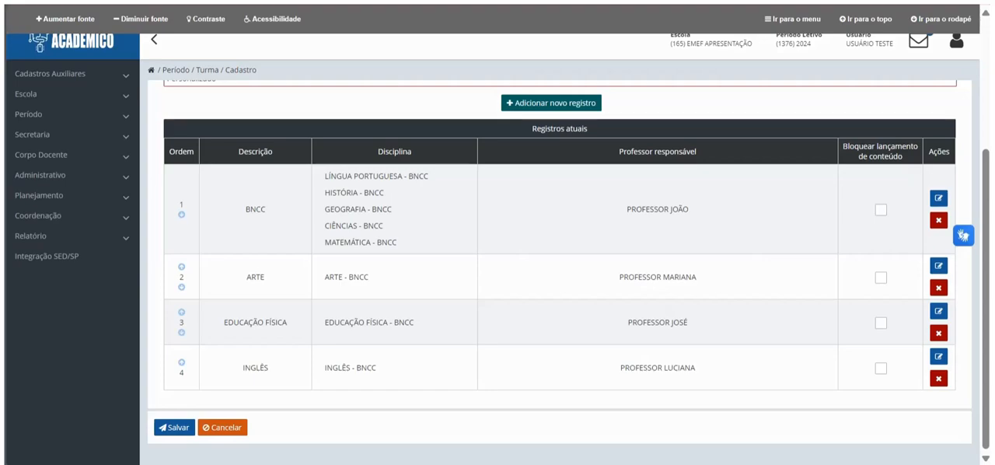
Step: Change the content grouping type to Por Disciplina and review the per-discipline records
scroll(559, 272, up, 3)
click(559, 275)
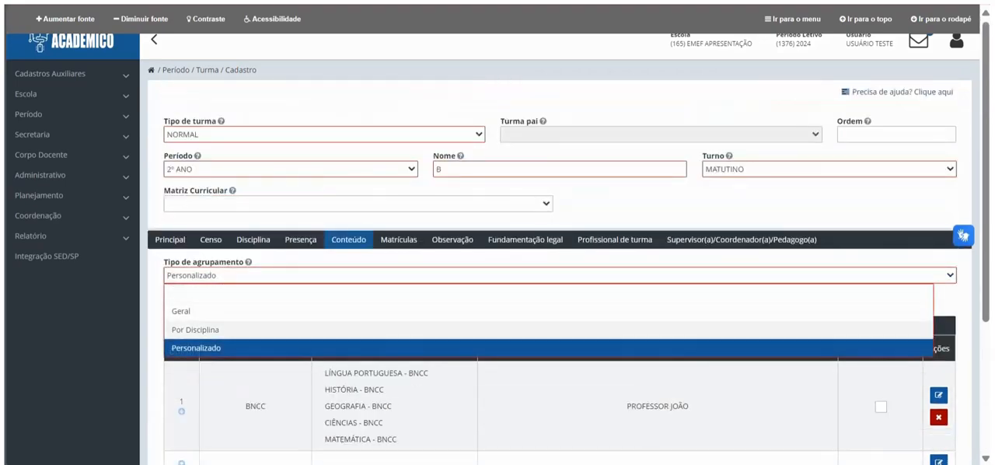
click(194, 329)
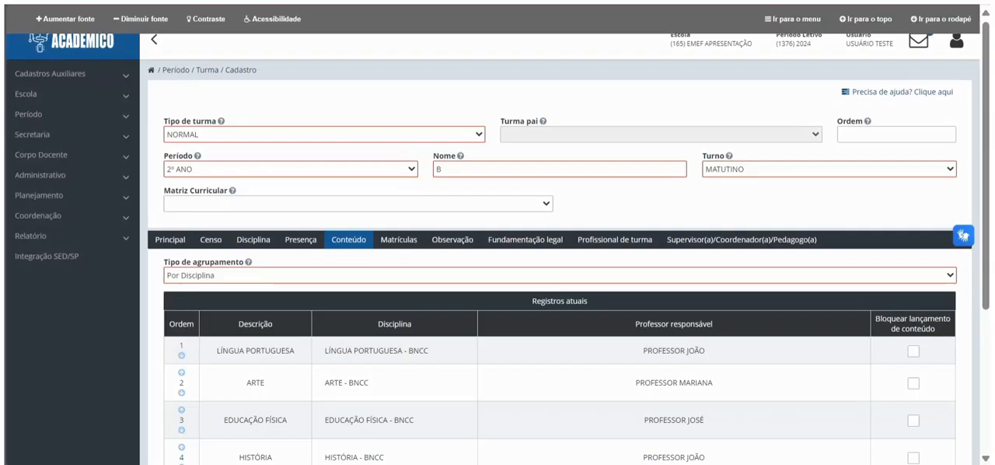
scroll(559, 272, down, 3)
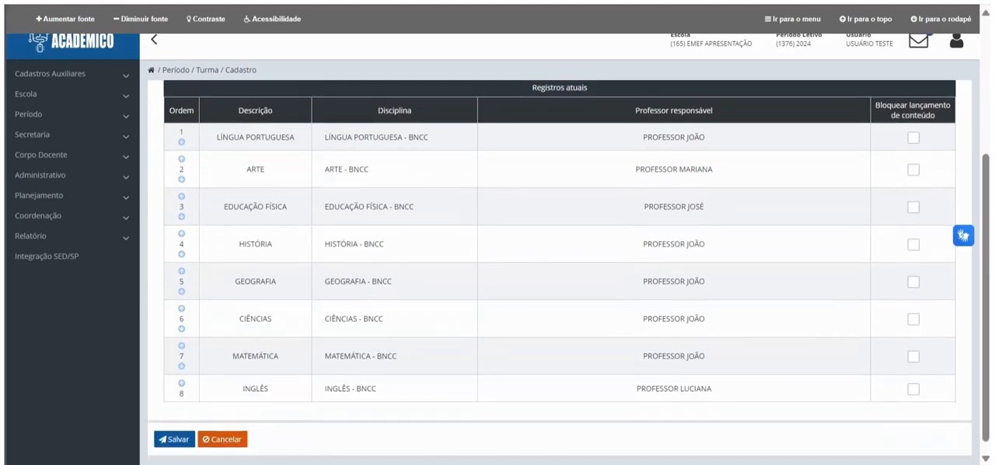
scroll(559, 272, up, 2)
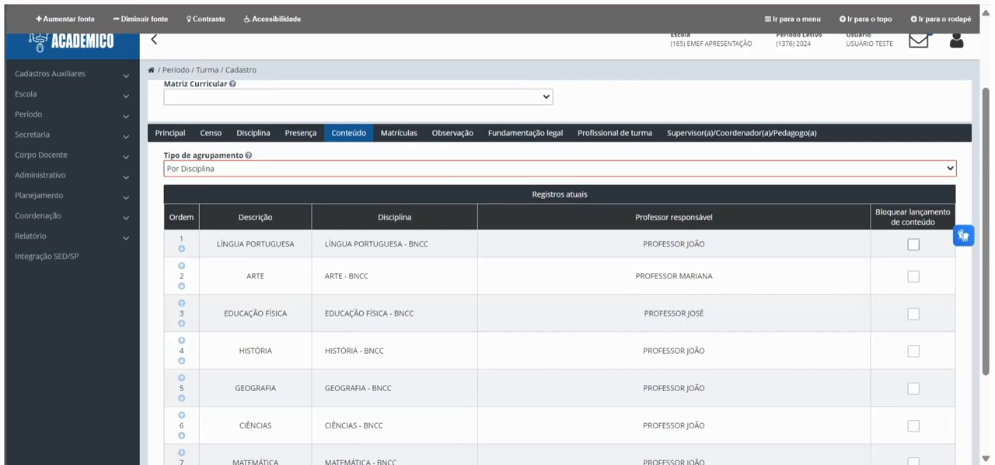
click(913, 244)
click(913, 276)
click(913, 314)
click(913, 277)
click(913, 244)
scroll(913, 244, down, 1)
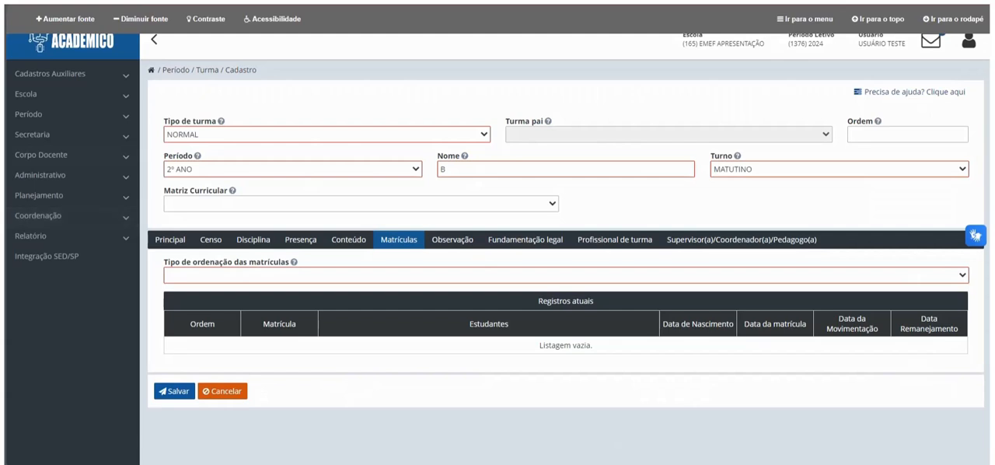
Step: Set the enrolment ordering type to Por Ordem Alfabética and look over the observation and legal basis sections
click(350, 275)
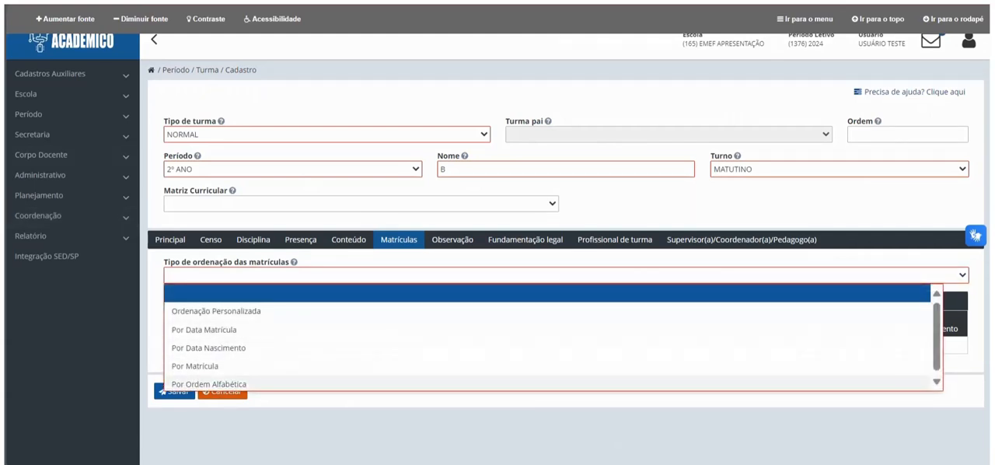
click(233, 383)
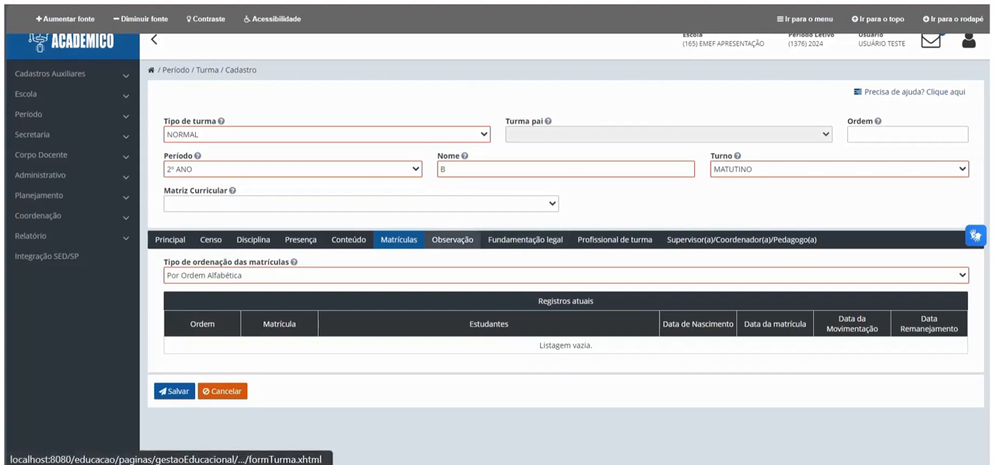
click(452, 239)
click(525, 240)
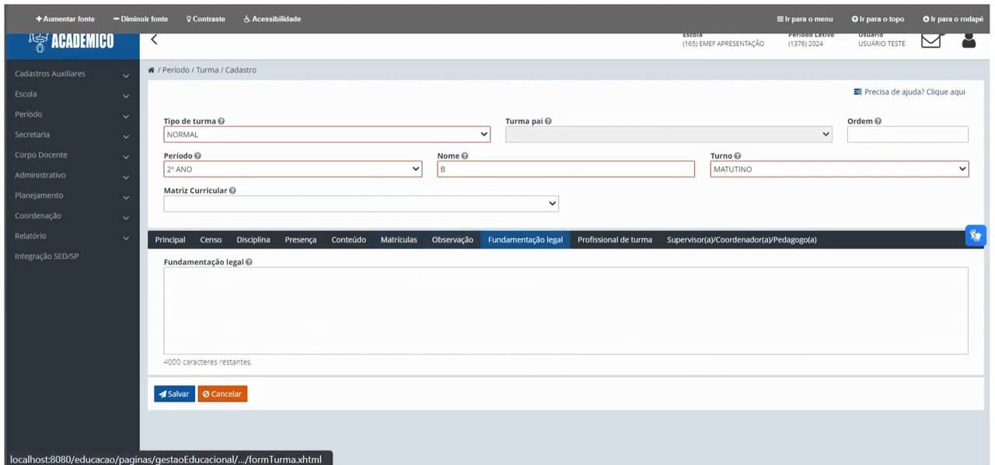
click(452, 240)
click(525, 239)
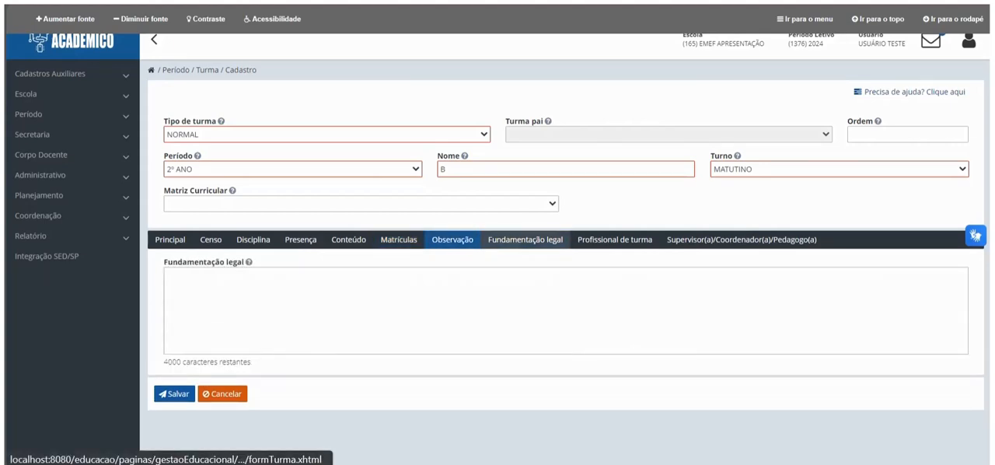
Step: Add a class professional with the role Auxiliar/Assistente Educacional and the employment regime CONTRATO TEMPORÁRIO
click(614, 240)
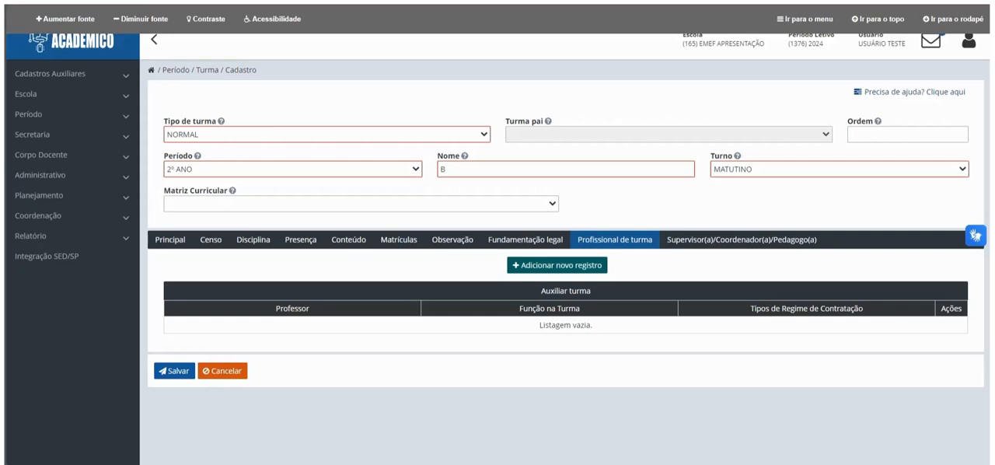
click(557, 265)
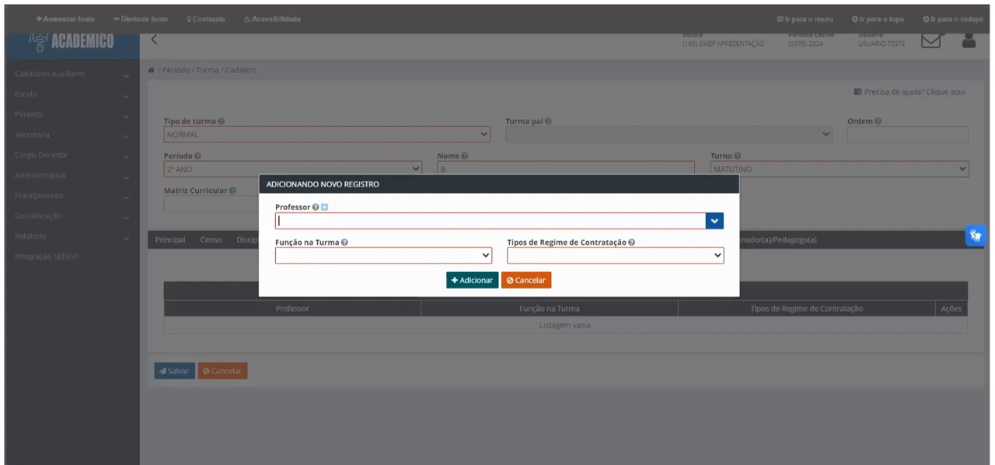
text(PROFISS)
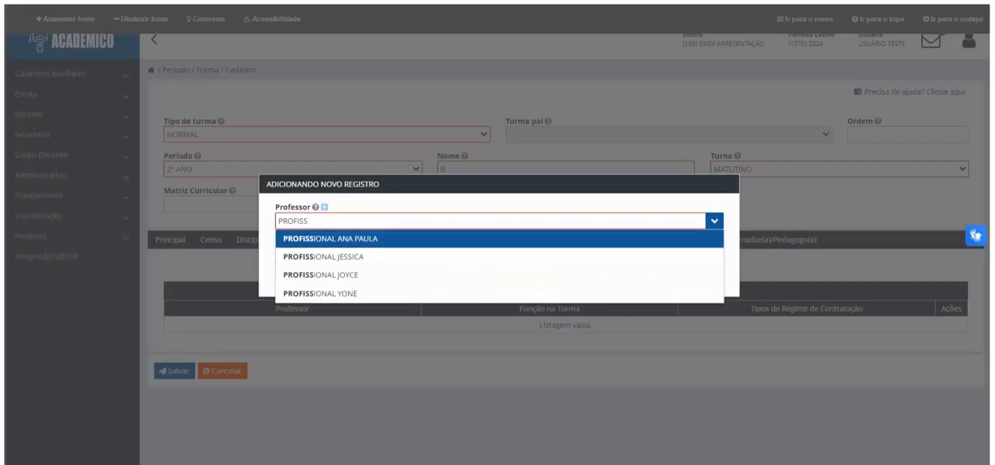
click(331, 238)
click(383, 255)
click(342, 291)
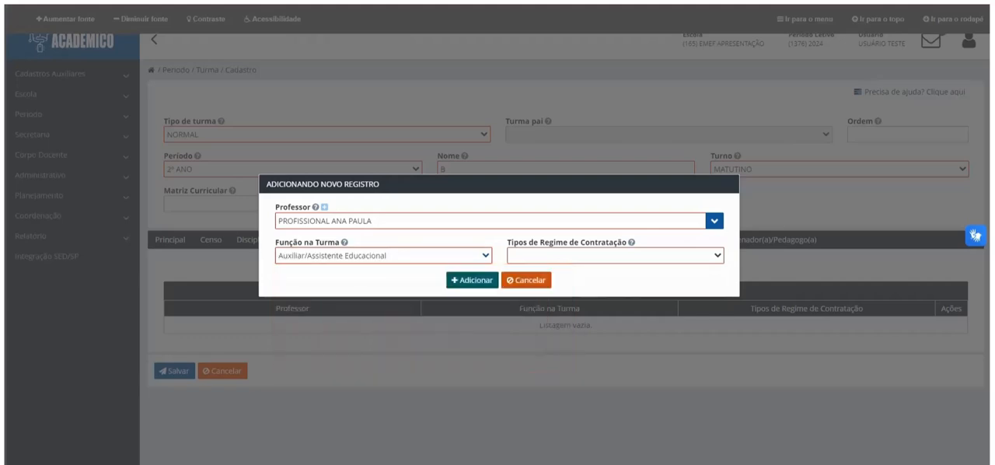
click(614, 255)
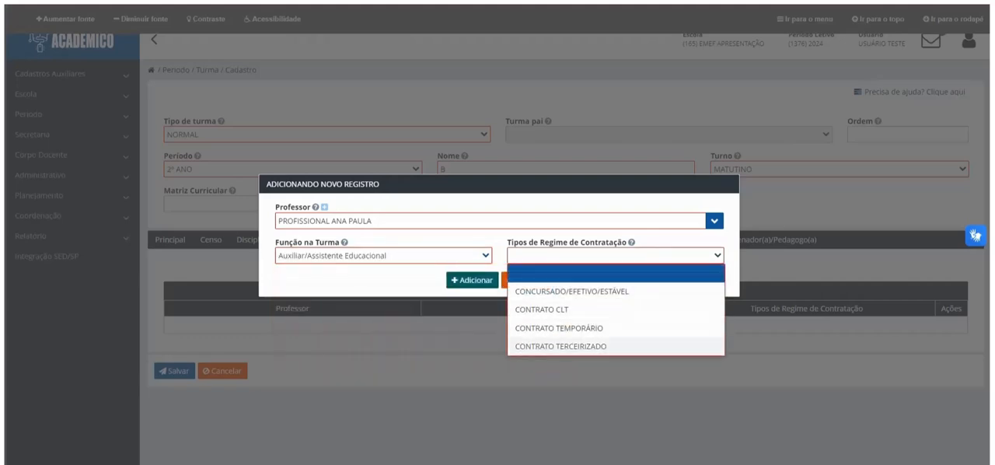
click(560, 327)
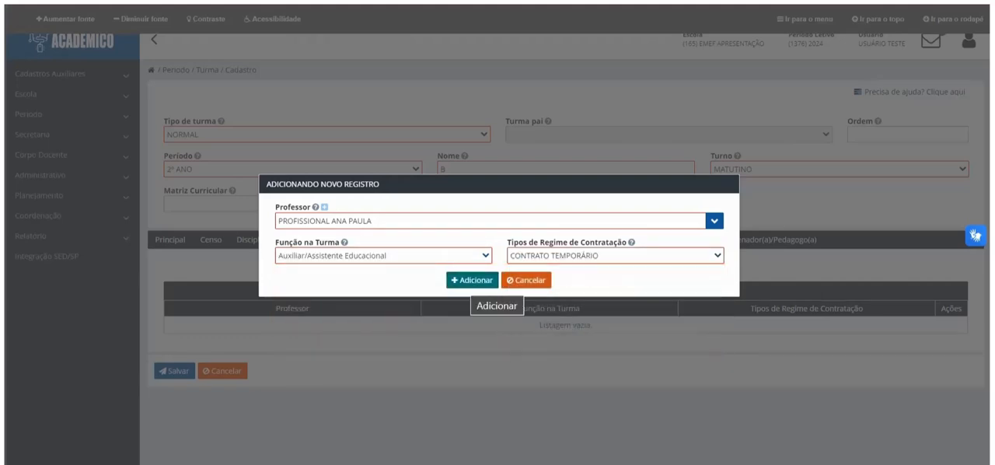
click(472, 280)
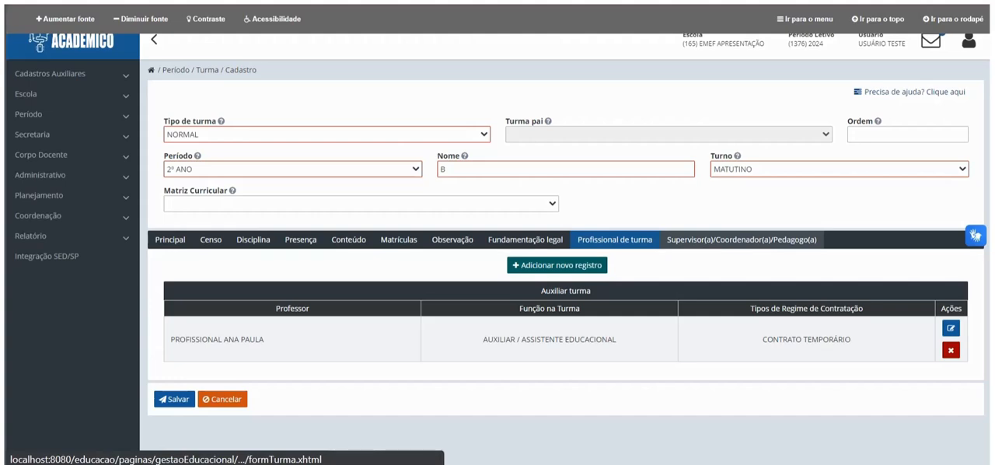
Step: Assign the supervisor to the class and save the class registration
click(741, 240)
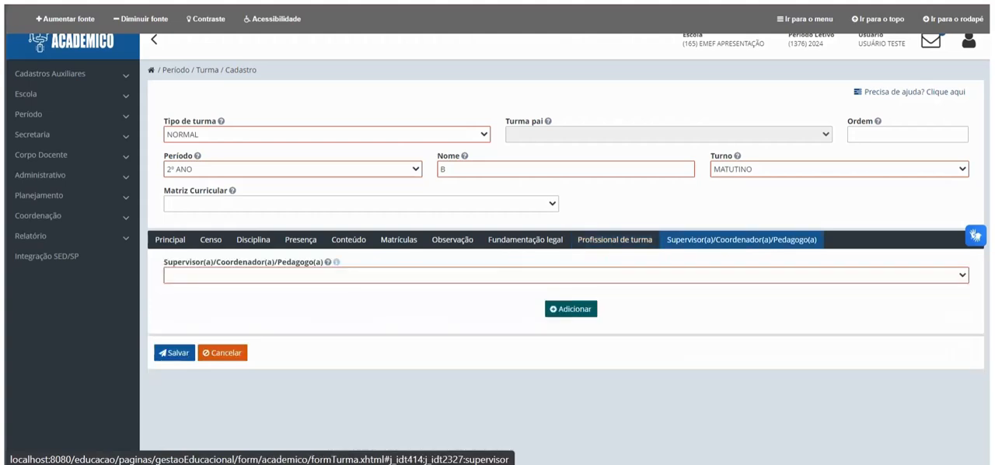
click(668, 275)
click(652, 311)
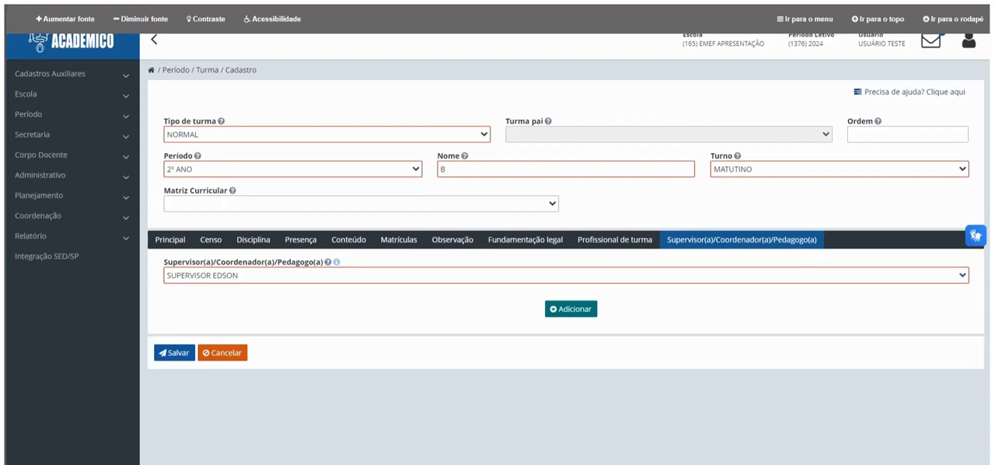
click(571, 309)
click(174, 427)
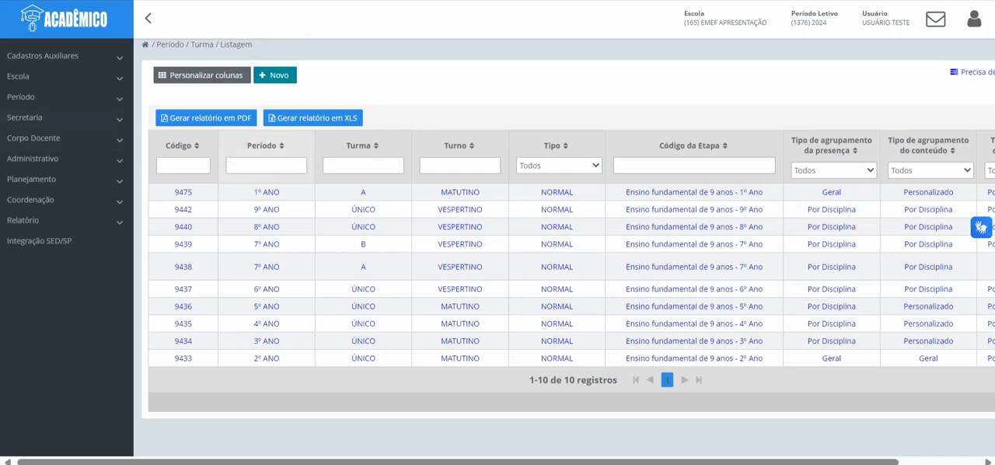
Step: Filter the class list by period creche and class multietapa
click(266, 165)
text(creche)
key(Tab)
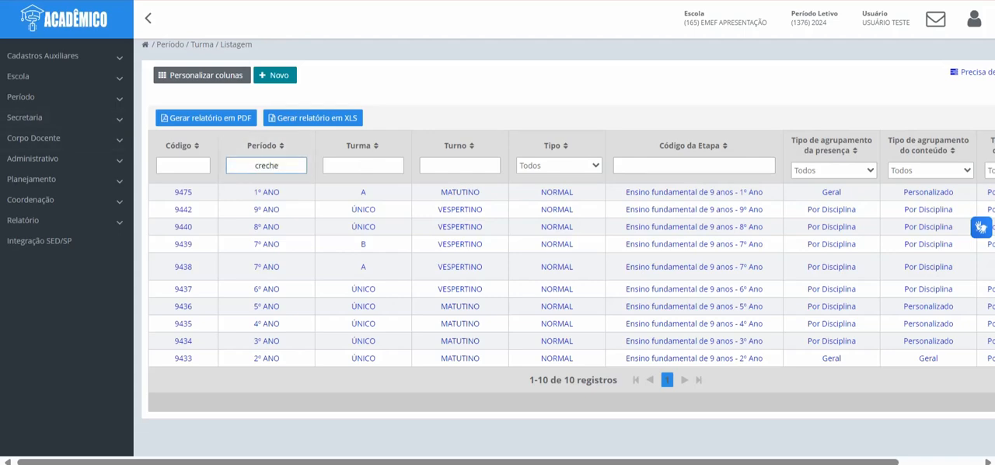
text(multietapa)
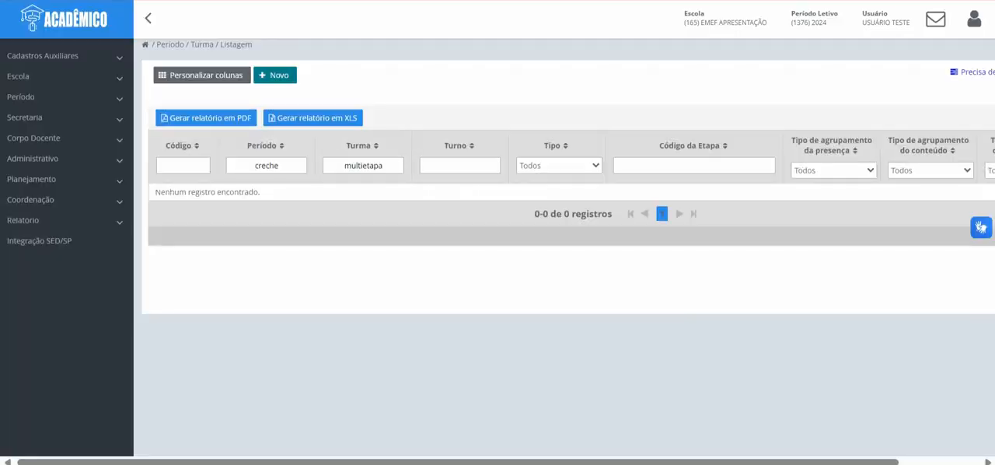
Step: Start a new class registration with class type MULTIETAPA and period CRECHE, dismissing the notice
click(275, 75)
click(320, 105)
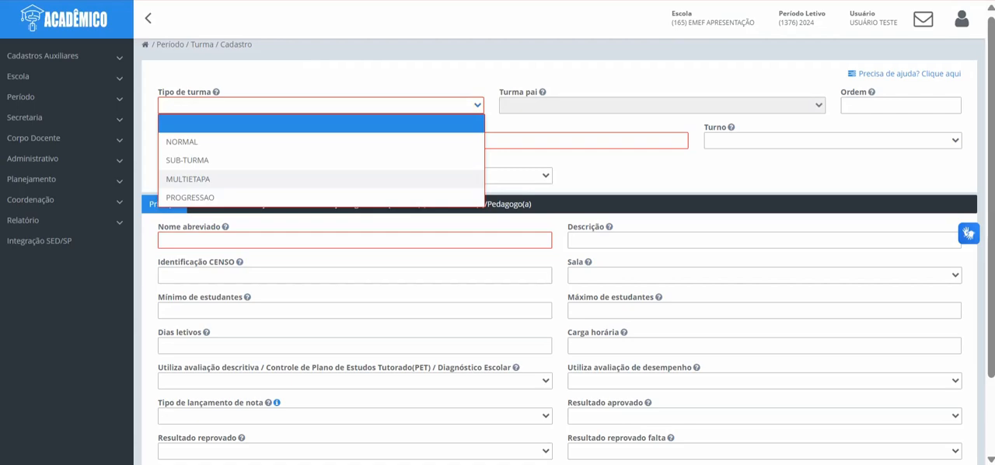
click(187, 179)
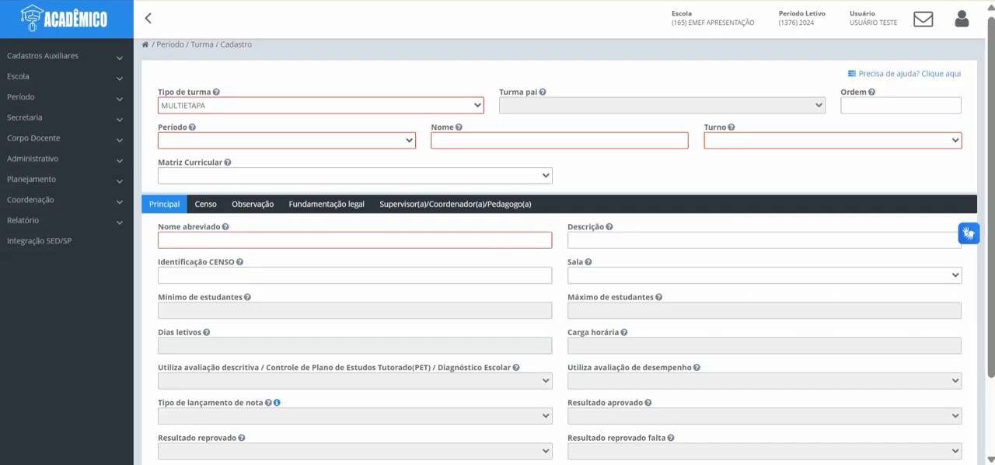
scroll(560, 256, down, 3)
scroll(559, 256, up, 3)
click(286, 141)
scroll(287, 194, down, 4)
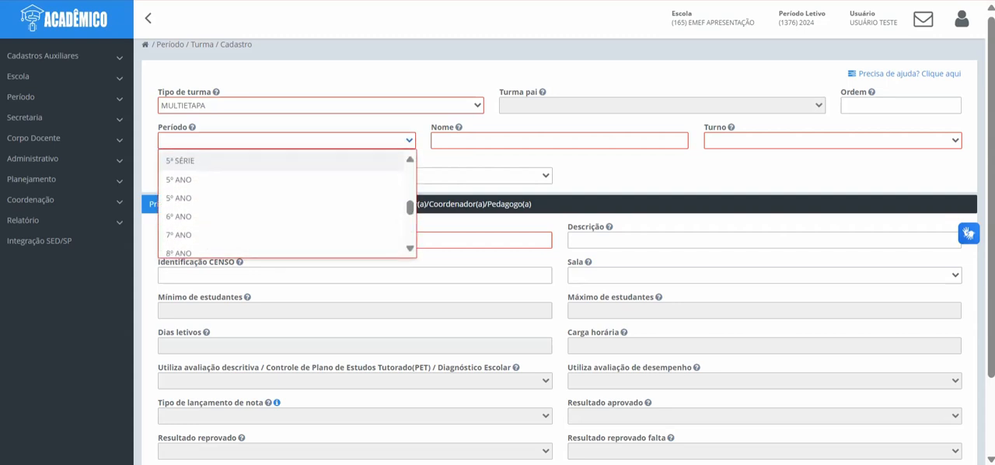
scroll(280, 202, down, 2)
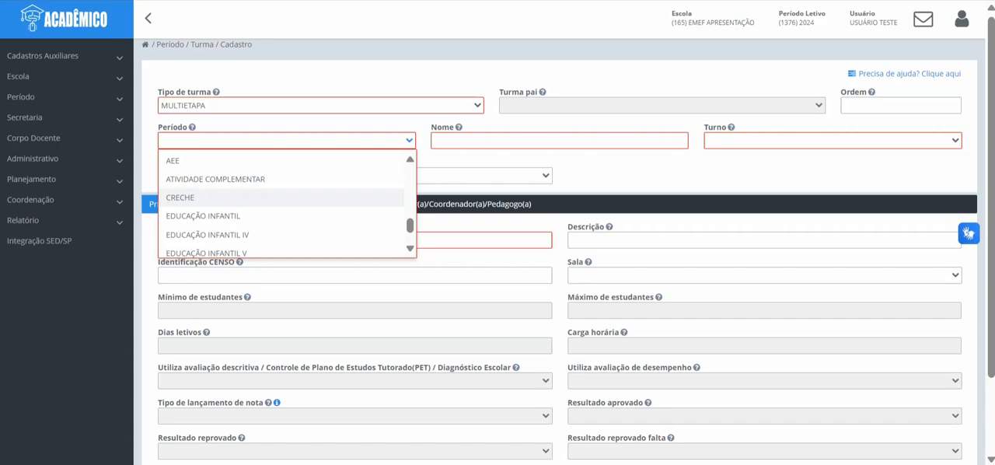
click(217, 198)
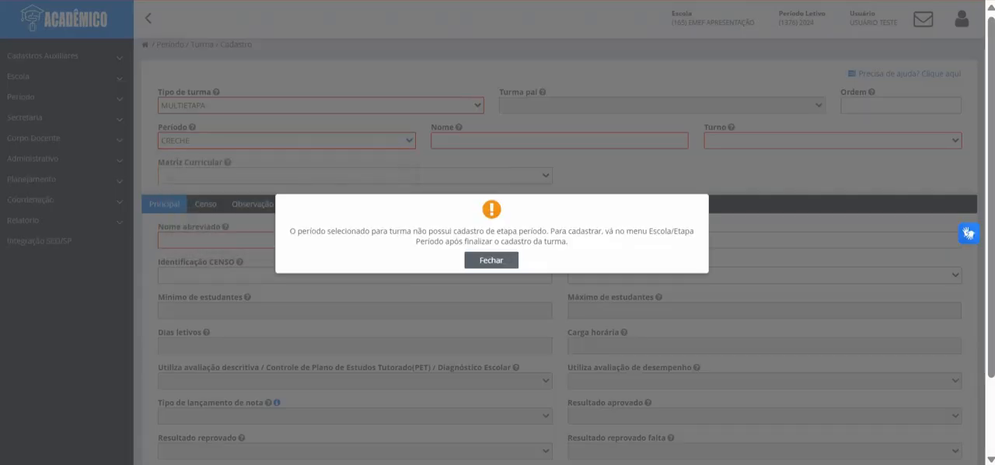
click(491, 259)
Step: Set the shift to MATUTINO, the class name to MULTIETAPA and the abbreviated name to M
click(832, 140)
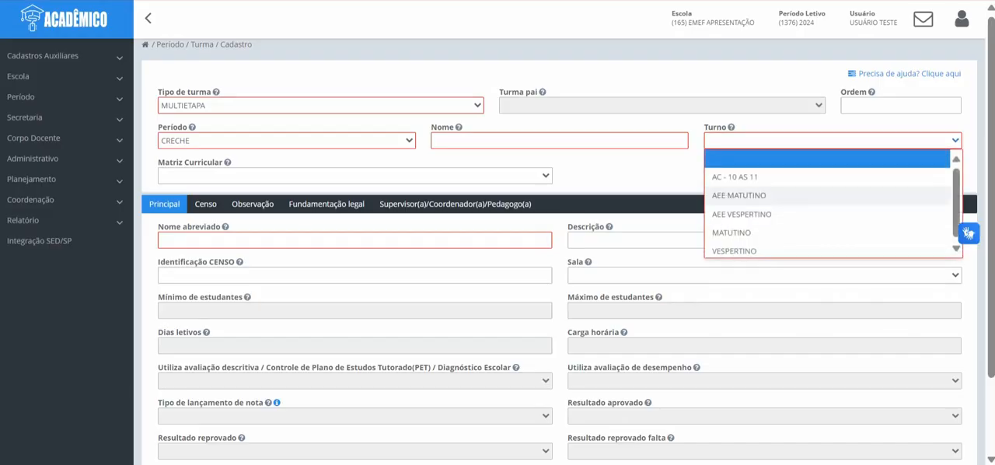
click(731, 232)
click(559, 140)
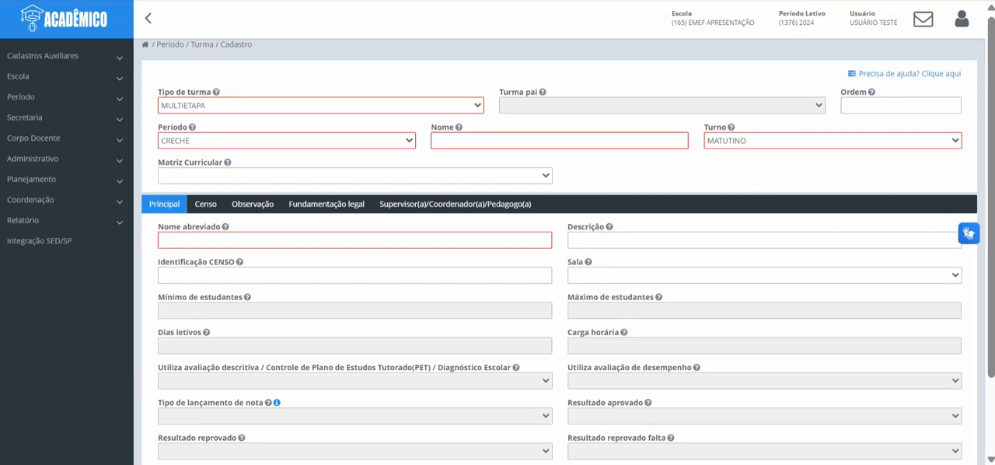
text(MULTIETAPA)
click(303, 240)
text(M)
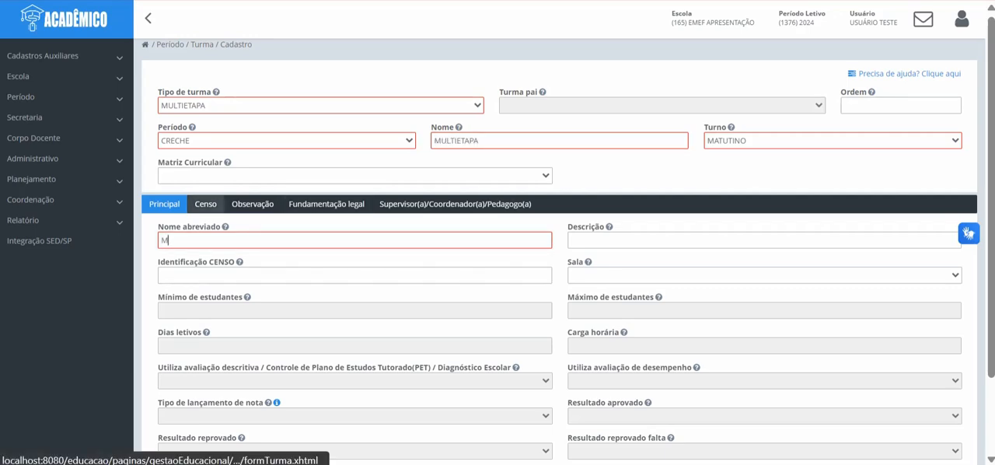
Step: In the census data, set the teaching mediation to Presencial and specify that the class is not in a differentiated location
click(205, 203)
click(355, 239)
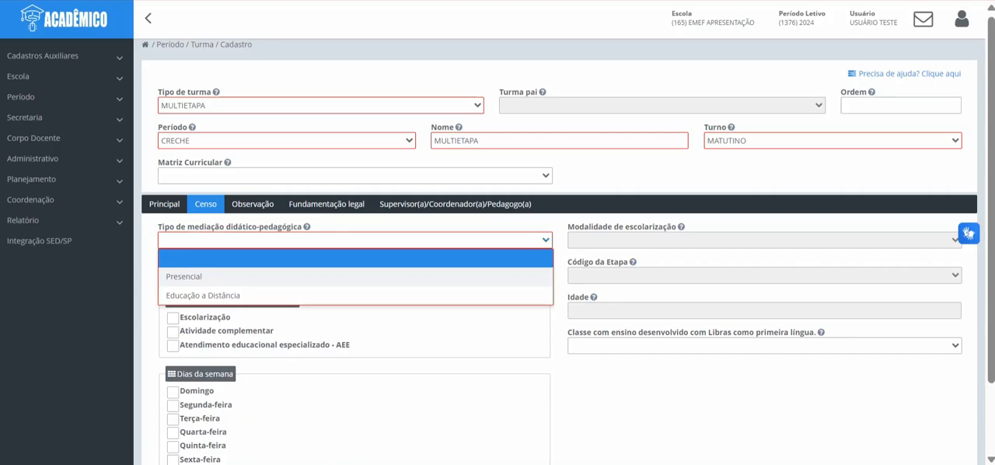
click(355, 277)
click(354, 275)
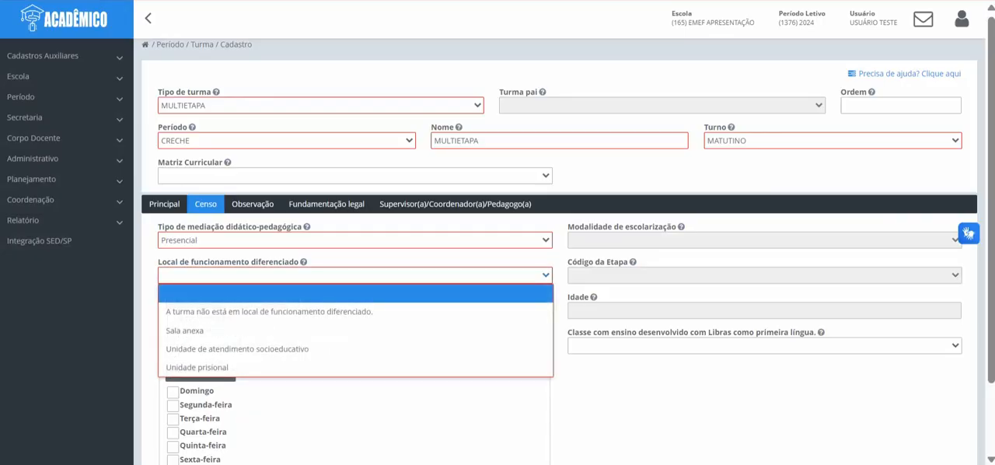
click(354, 311)
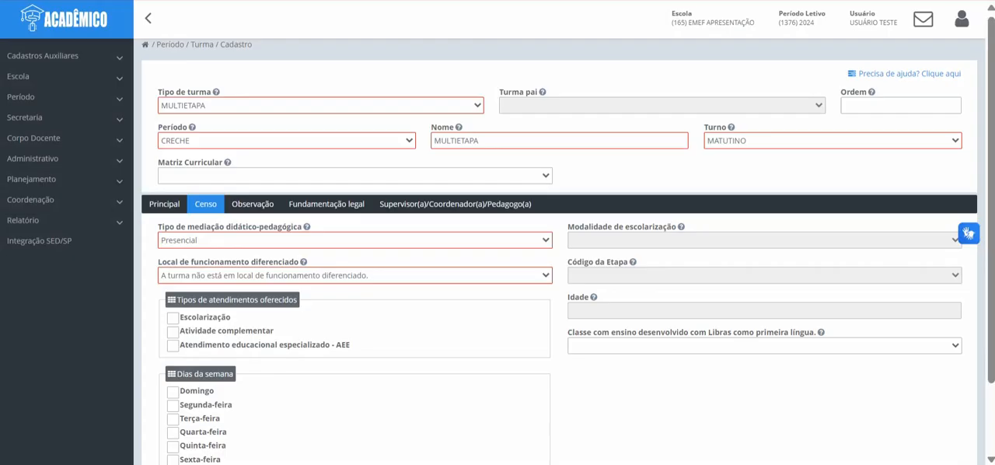
Step: Mark Escolarização as the service offered, Segunda-feira through Sexta-feira as class days, and Não se aplica for the curricular structure
scroll(354, 311, down, 1)
click(172, 231)
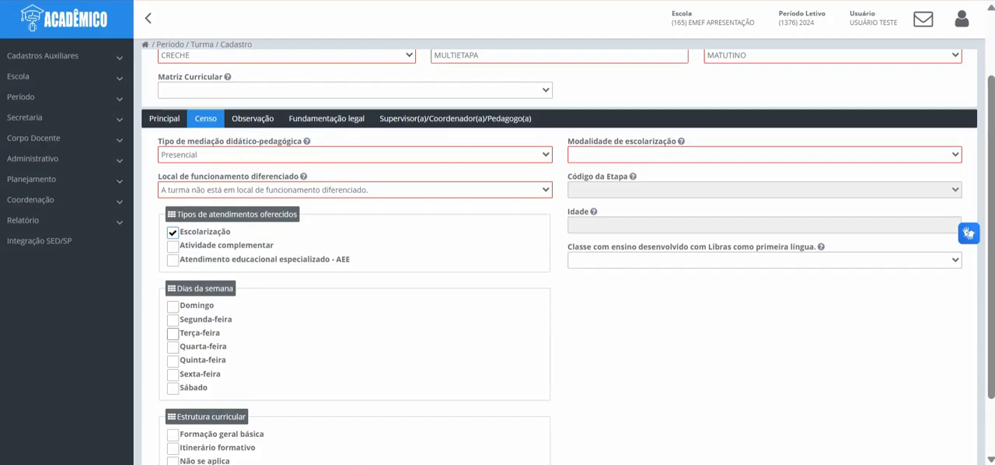
click(172, 320)
click(172, 333)
click(173, 346)
click(172, 361)
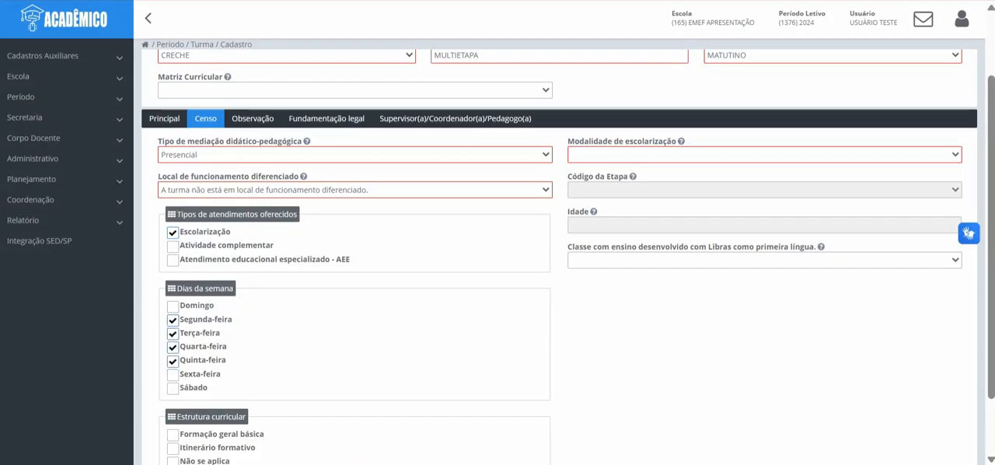
click(173, 374)
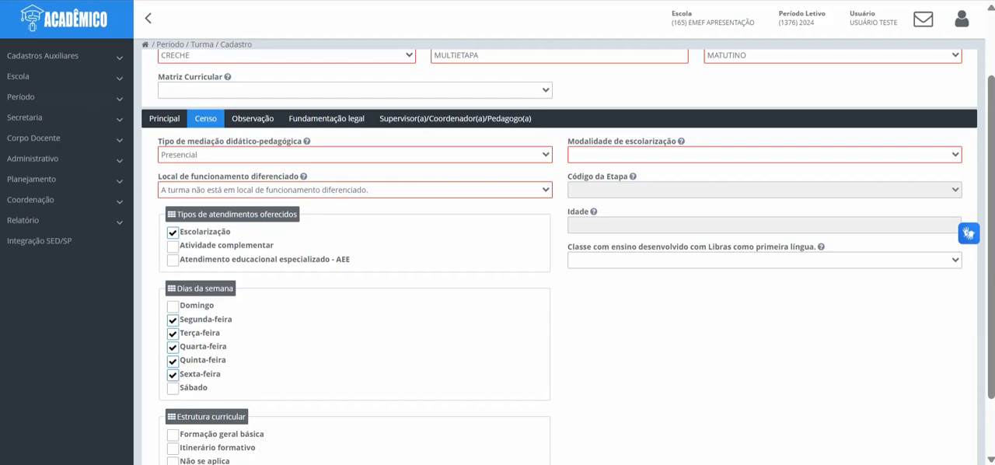
click(173, 461)
Step: Set the schooling modality to Ensino Regular and the stage code to 3 - Educação infantil - unificada (0 a 5 anos)
click(764, 155)
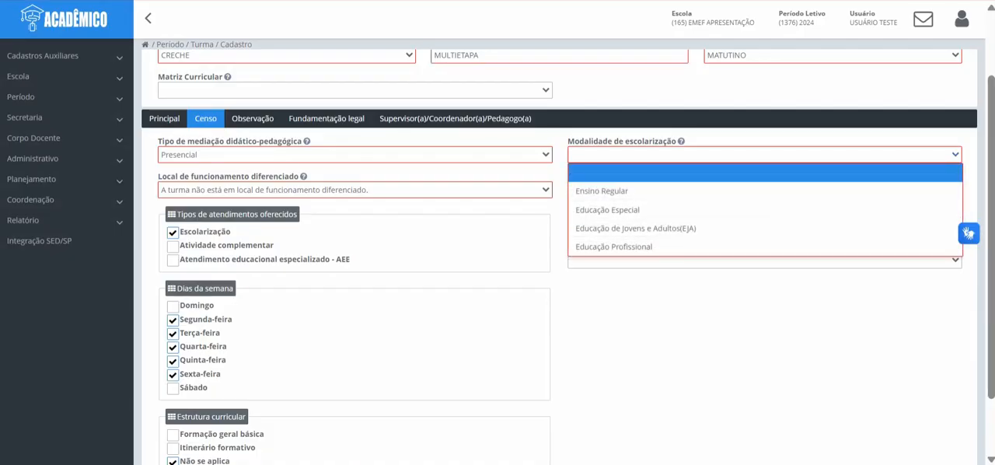
click(601, 191)
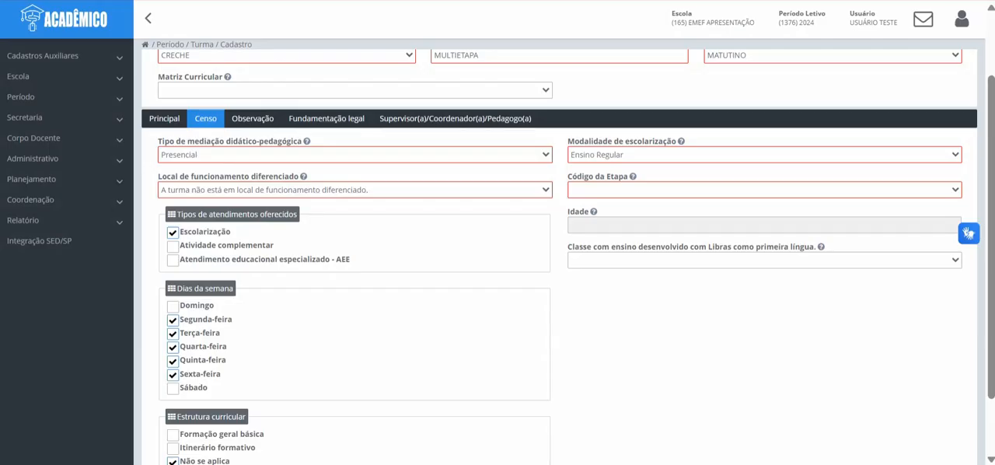
click(764, 190)
click(651, 226)
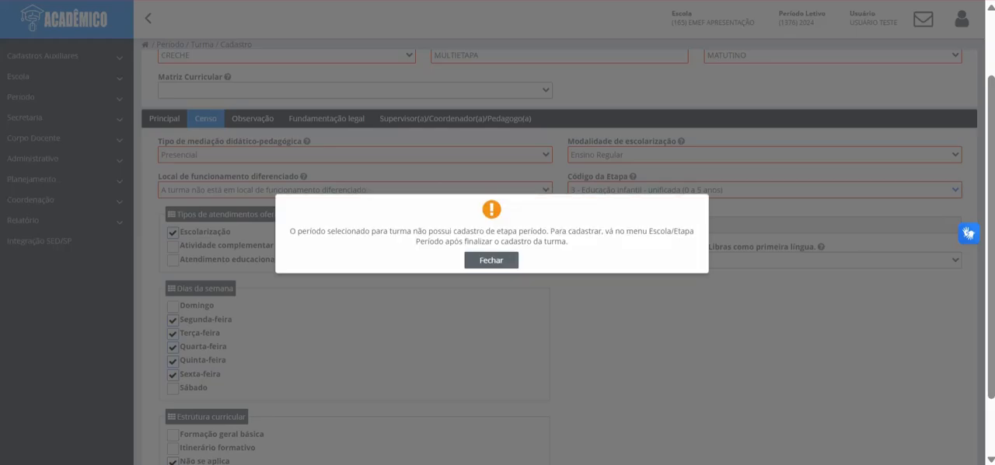
Step: Dismiss the period-stage notice and reconfirm the stage code 3 - Educação infantil - unificada (0 a 5 anos)
click(491, 260)
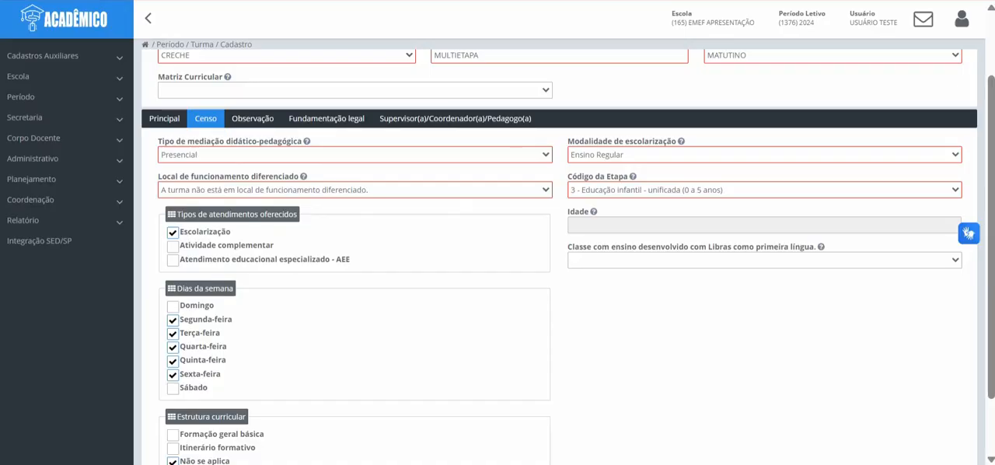
click(764, 190)
click(651, 226)
scroll(699, 295, down, 2)
scroll(699, 296, up, 2)
scroll(252, 204, up, 1)
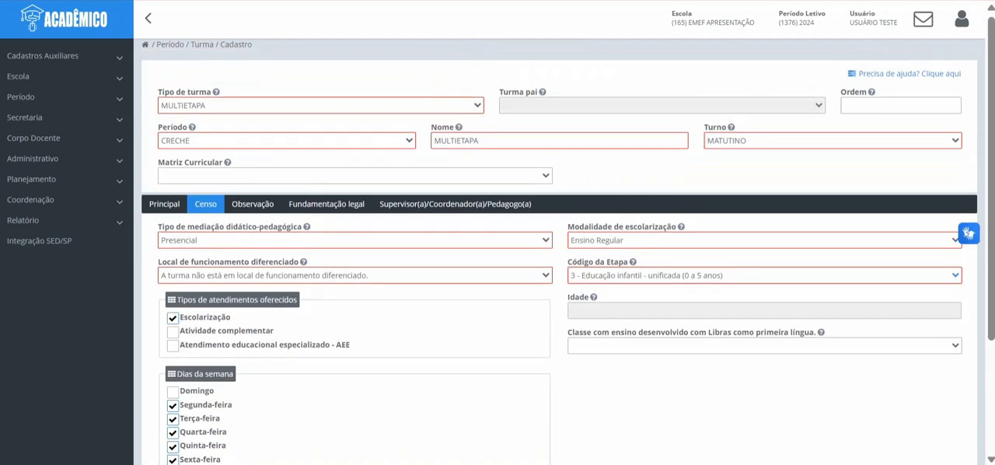
Step: Go through the class's observation, legal basis and supervisor sections without filling them in, and save the MULTIETAPA class
click(253, 203)
click(326, 203)
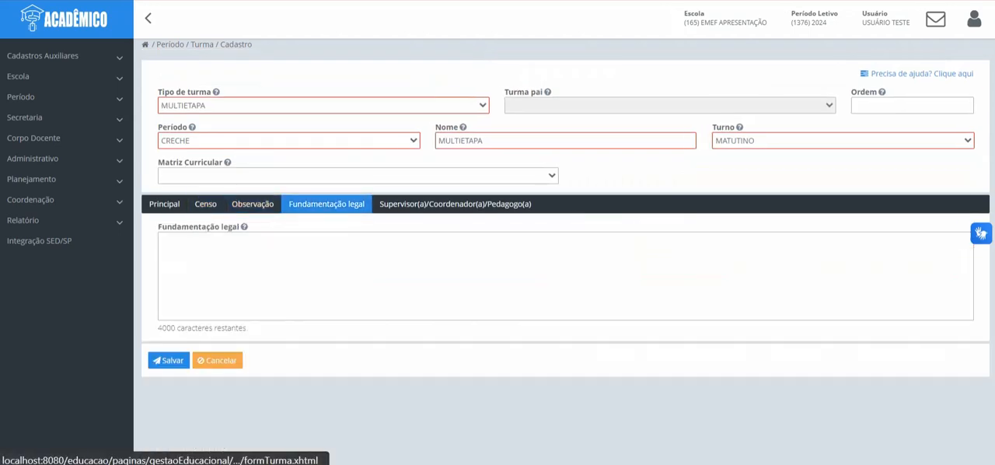
click(454, 204)
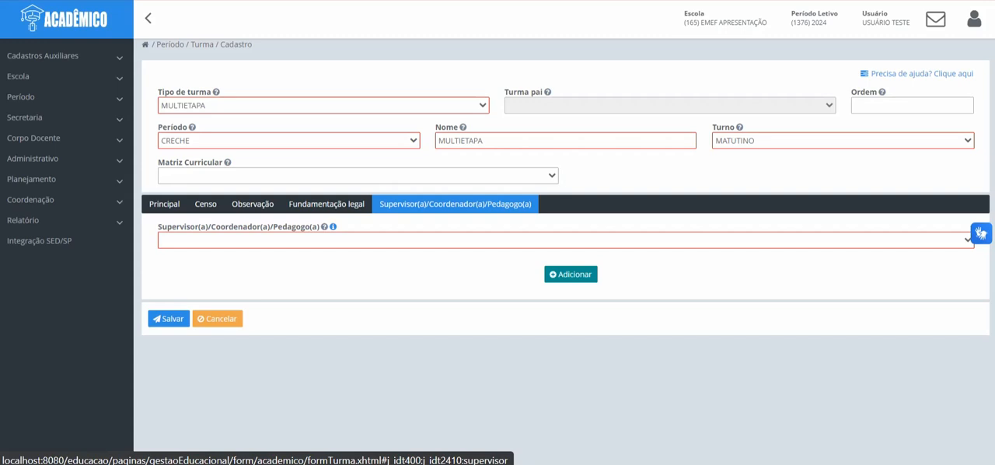
click(168, 318)
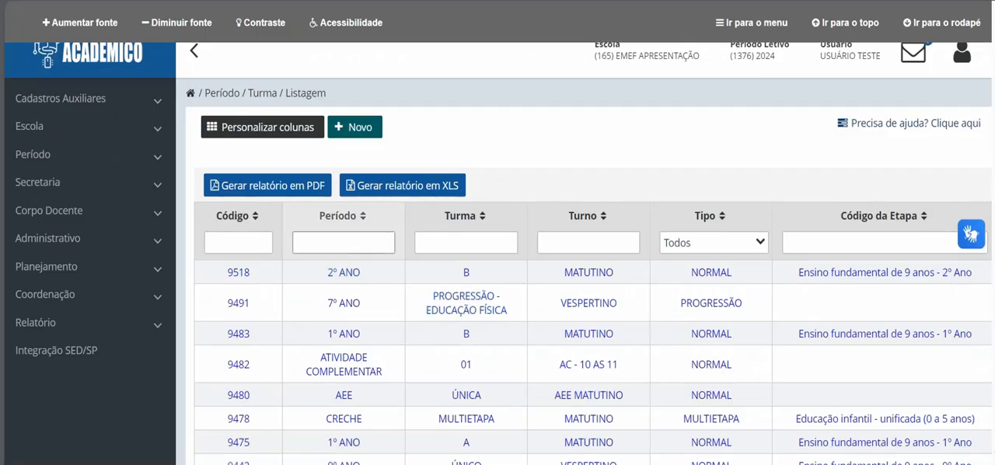
Step: Filter the class list by the period text "ber"
click(343, 243)
text(ber)
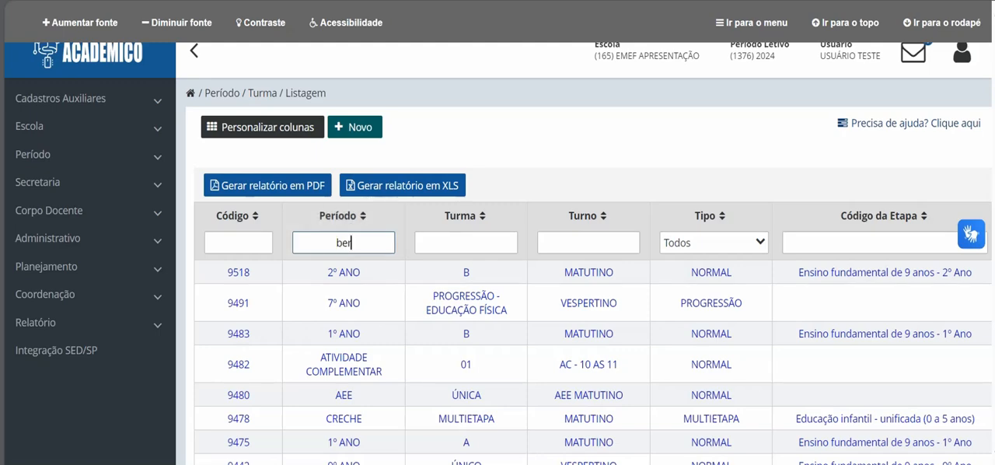
key(Return)
Step: Start a new class of type SUB-TURMA with CRECHE - MULTIETAPA - MATUTINO as its parent class
click(354, 126)
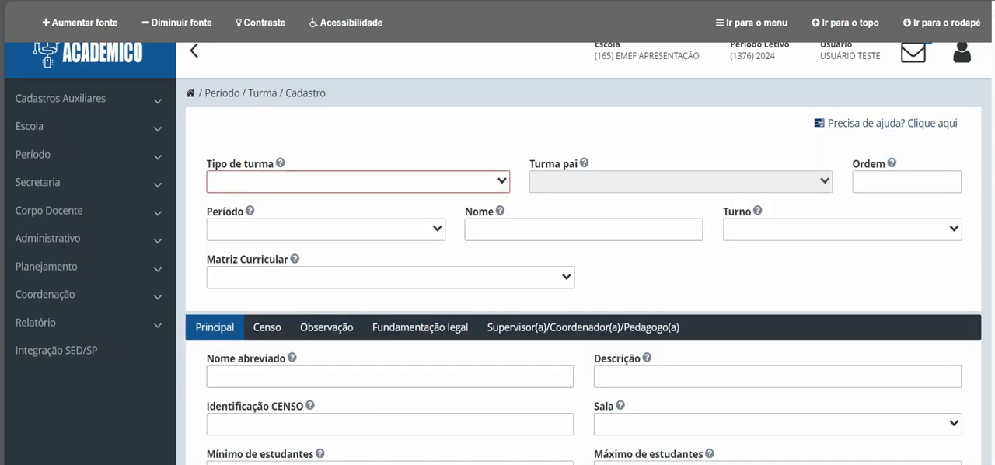
click(357, 182)
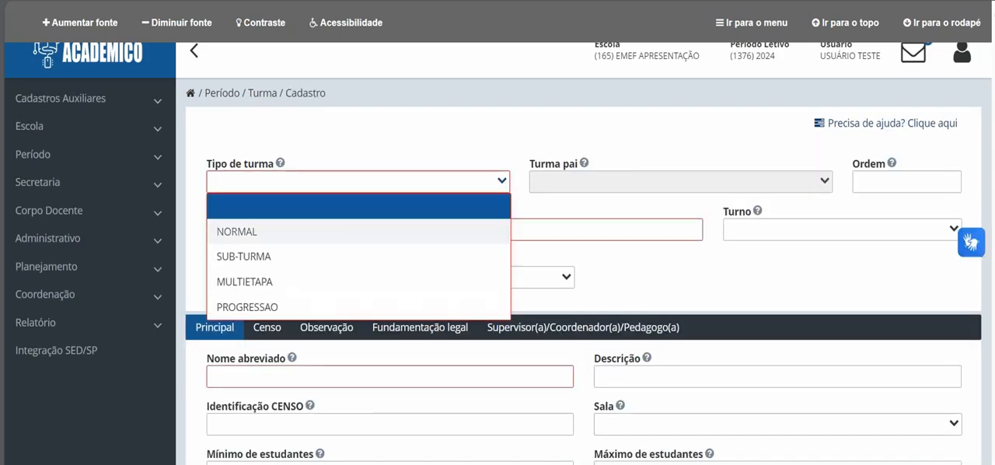
click(327, 255)
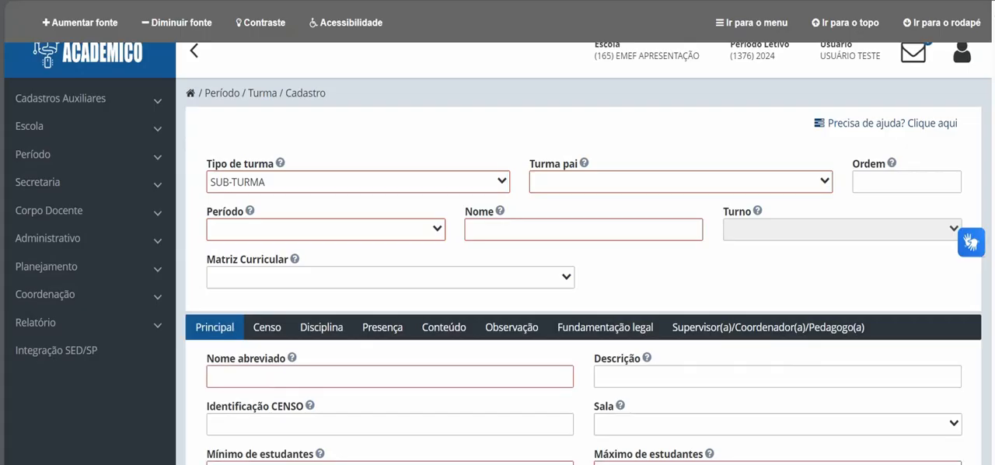
click(681, 182)
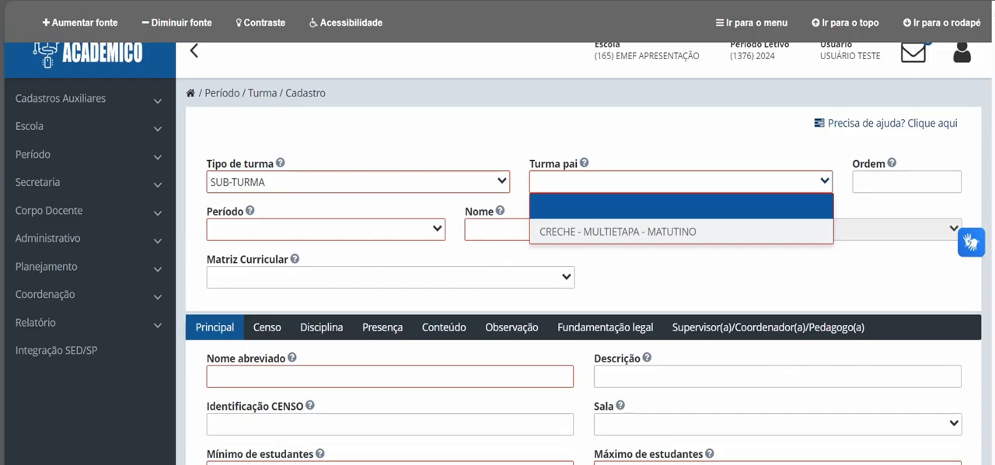
click(618, 232)
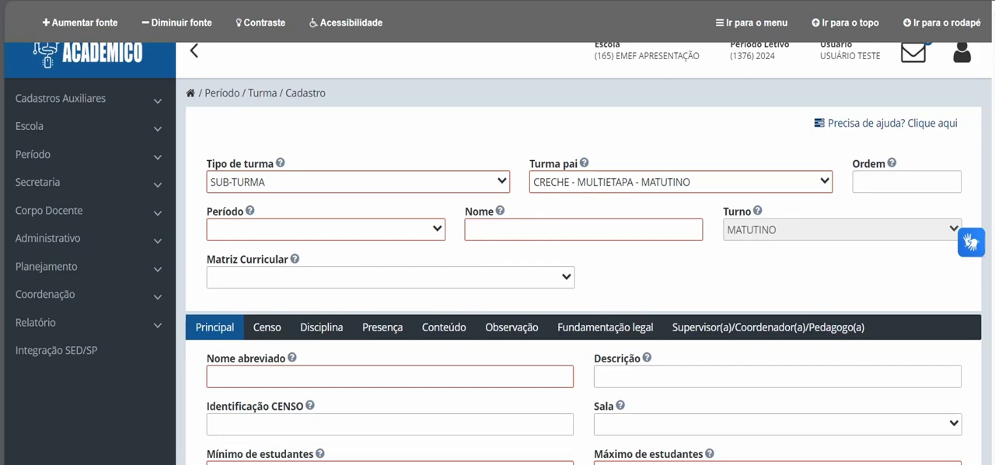
Step: Set the sub-class's period to BERÇARIO and its name to MULTI, leaving the curricular matrix empty
click(326, 229)
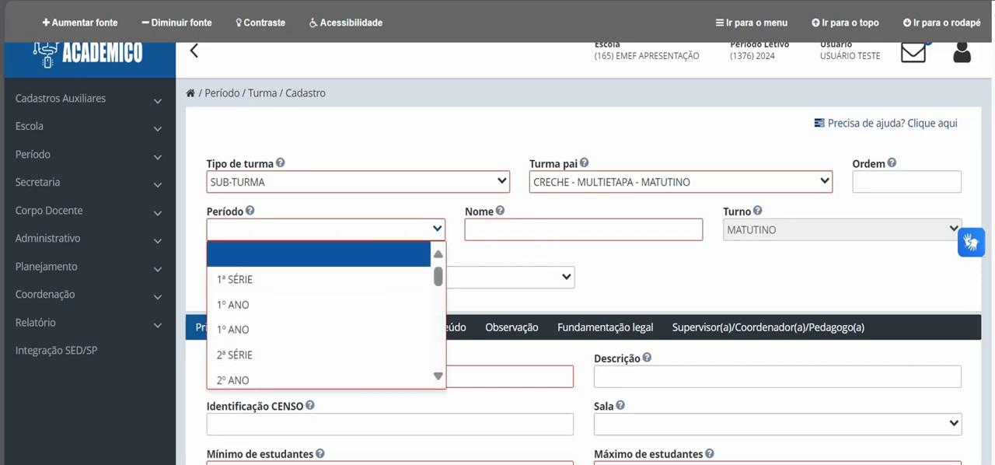
key(b)
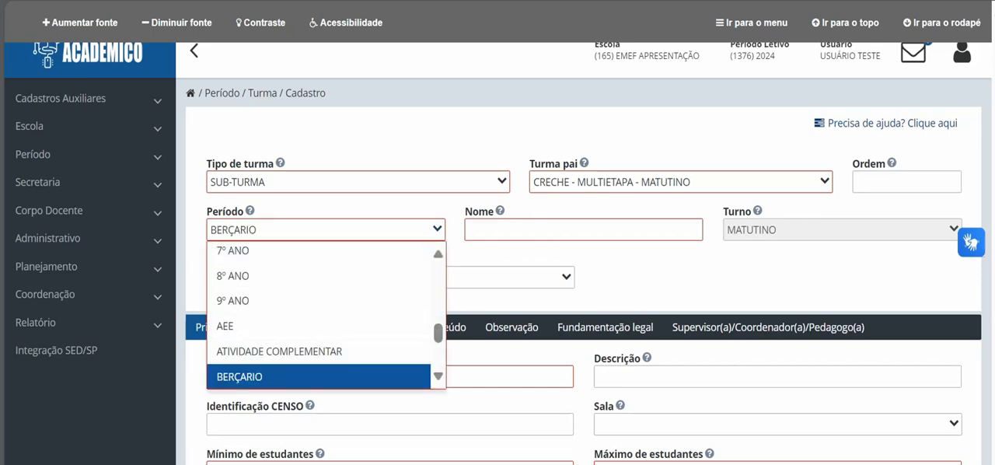
key(Return)
click(583, 229)
text(MULTI)
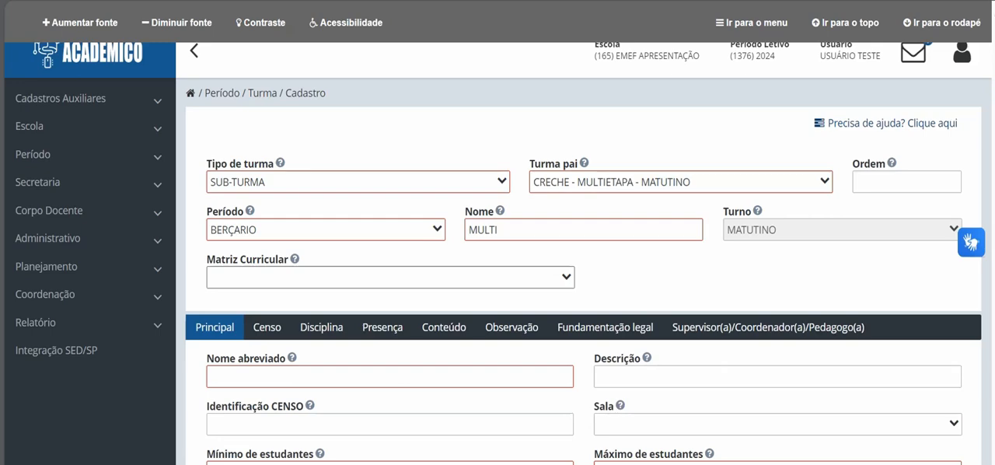
click(390, 277)
click(390, 277)
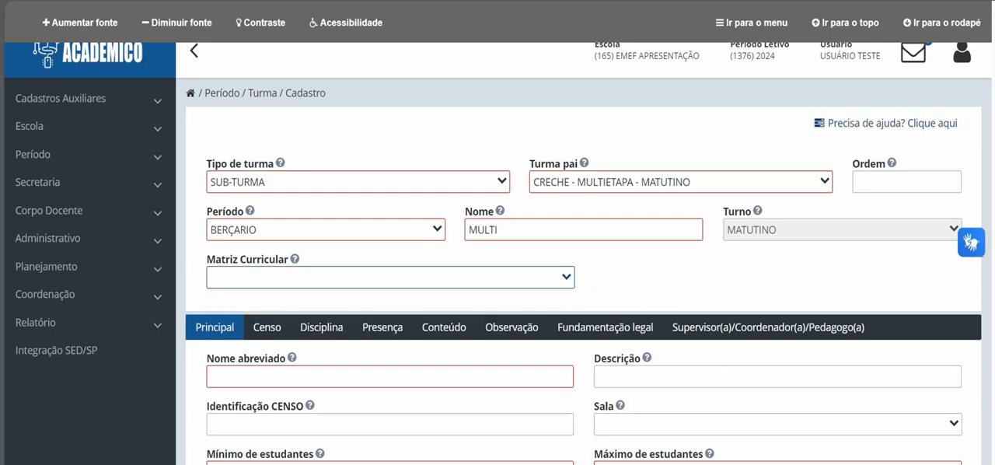
Step: Enter M as the abbreviated name, with a minimum of 3 and a maximum of 6 students
scroll(583, 285, down, 2)
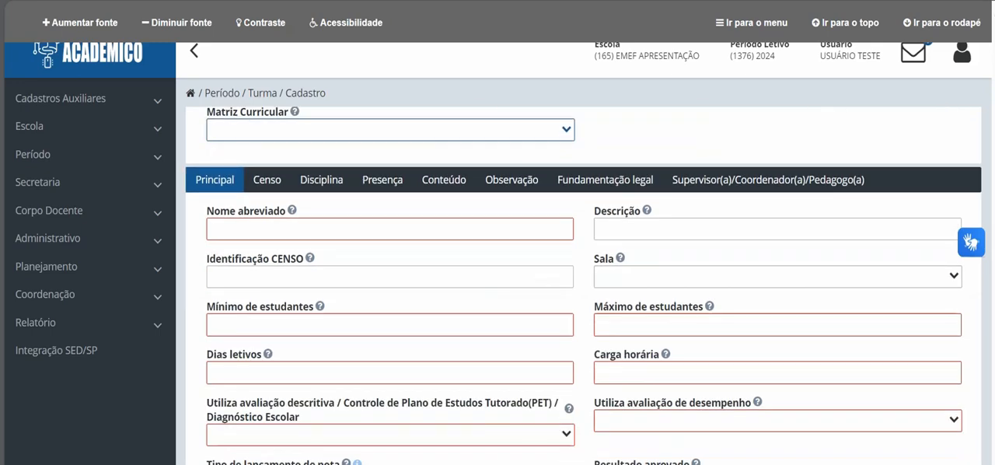
click(390, 229)
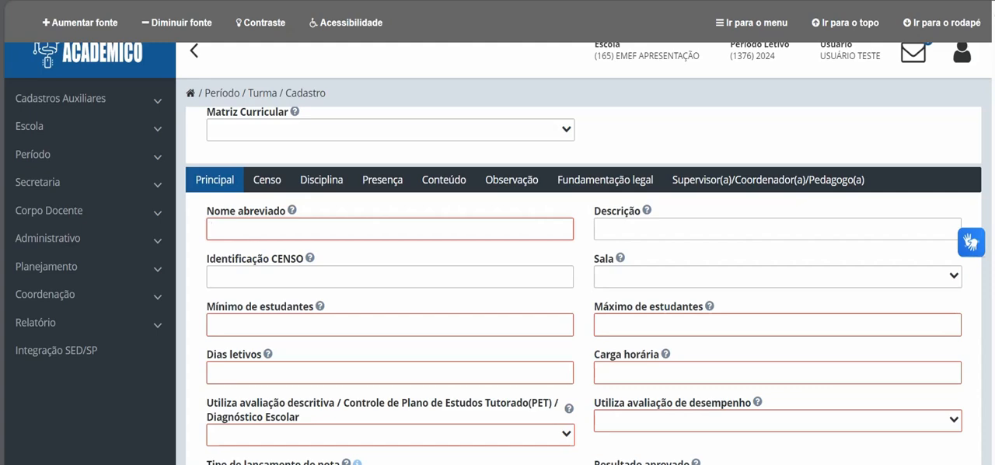
text(MU)
key(BackSpace)
click(390, 325)
text(3)
click(777, 325)
text(6)
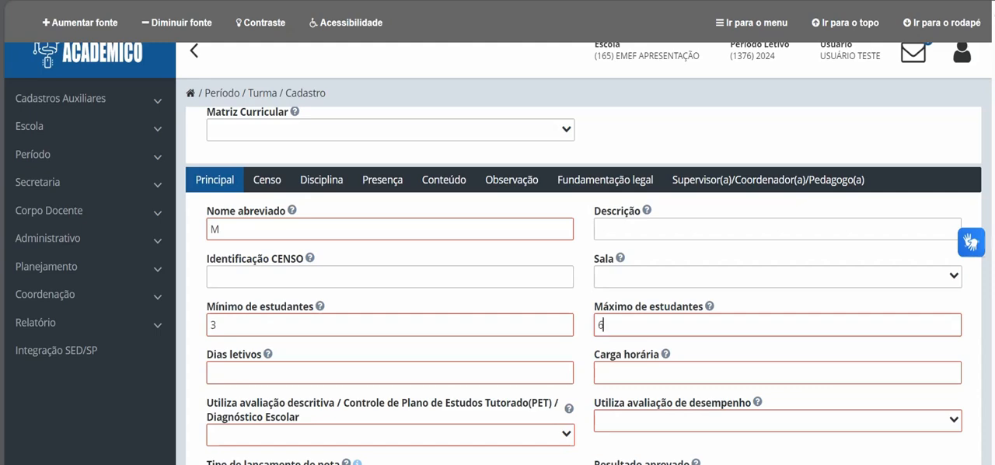
Step: Set the sub-class's school days to 200 and its workload to 0800:00
click(390, 373)
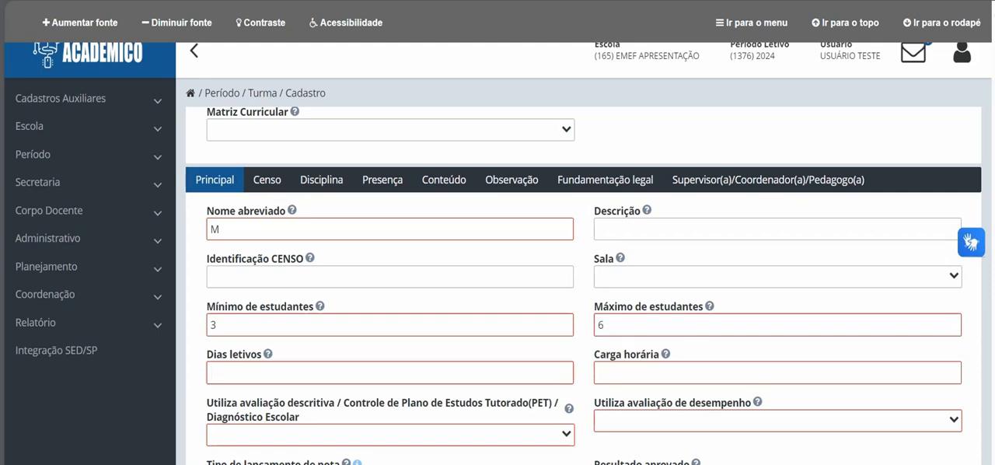
text(200)
click(777, 373)
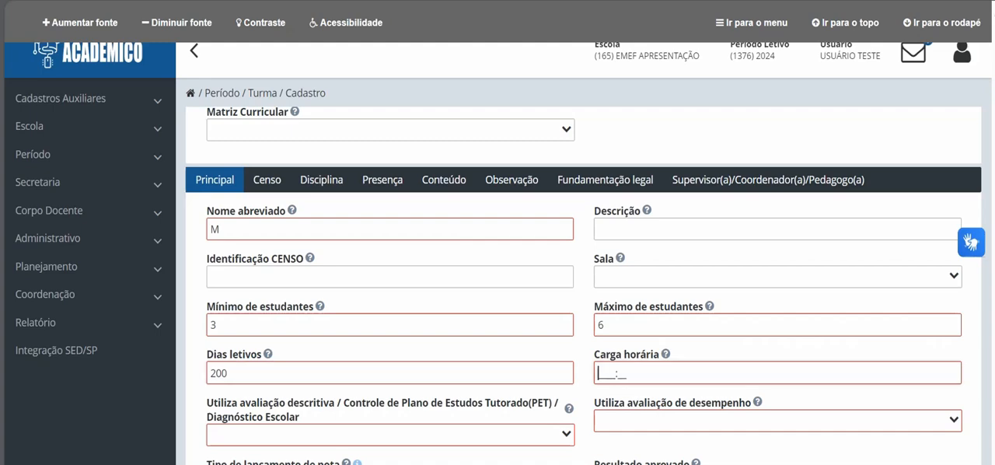
text(080000)
Step: Set both the descriptive evaluation and the performance evaluation options to Sim
scroll(583, 288, down, 3)
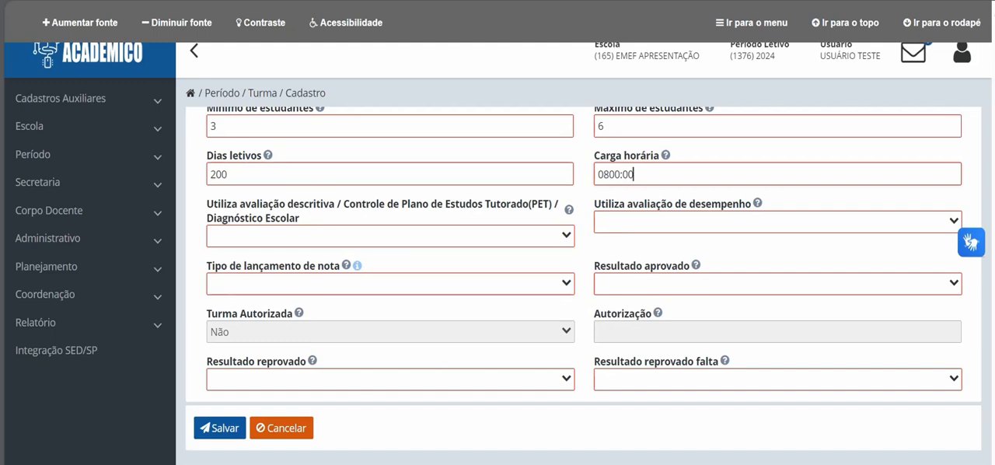
click(390, 236)
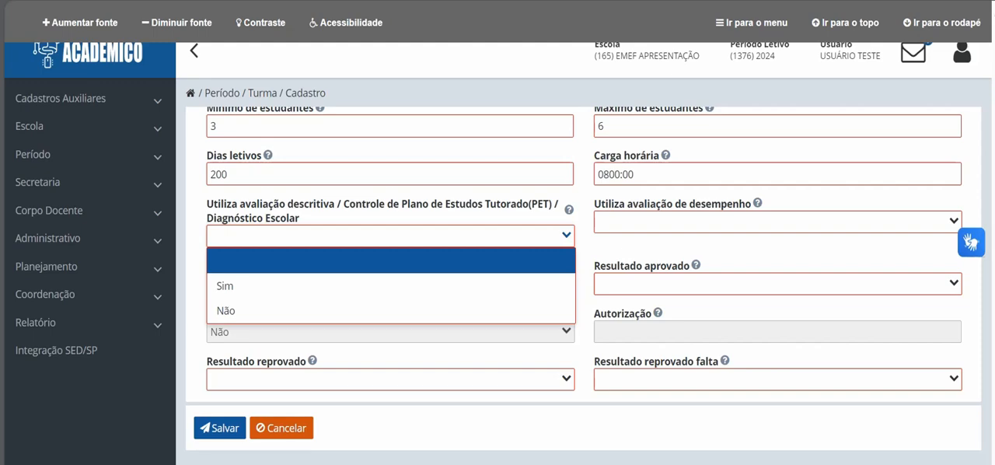
click(225, 285)
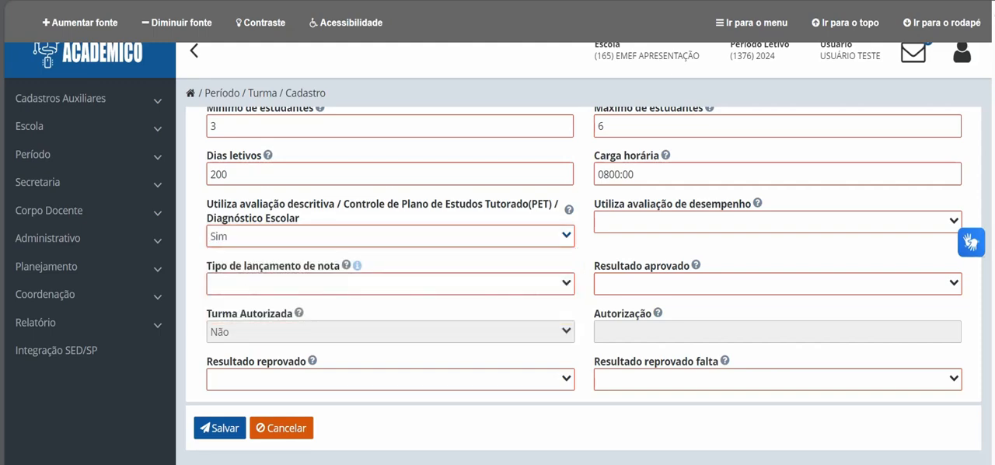
click(777, 222)
click(611, 271)
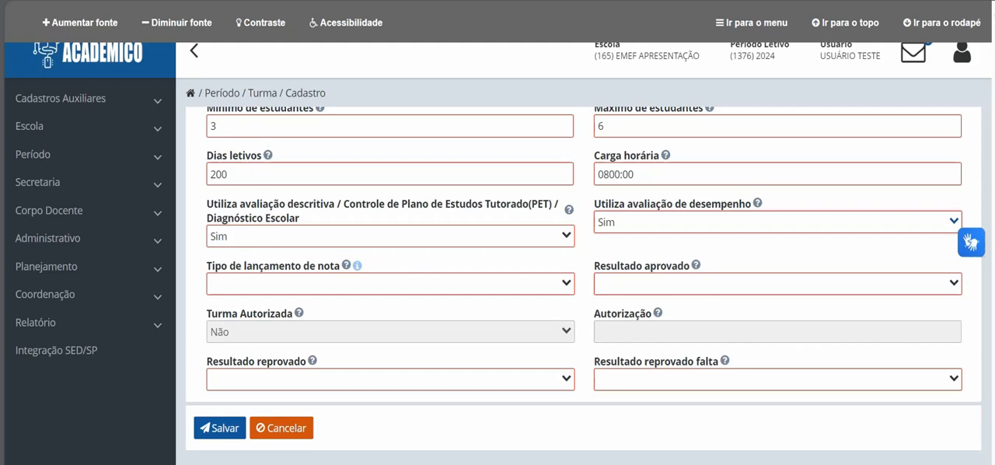
Step: Set the grade entry type to LIBERAR ATA and the approved result to PROSSEGUE
click(390, 283)
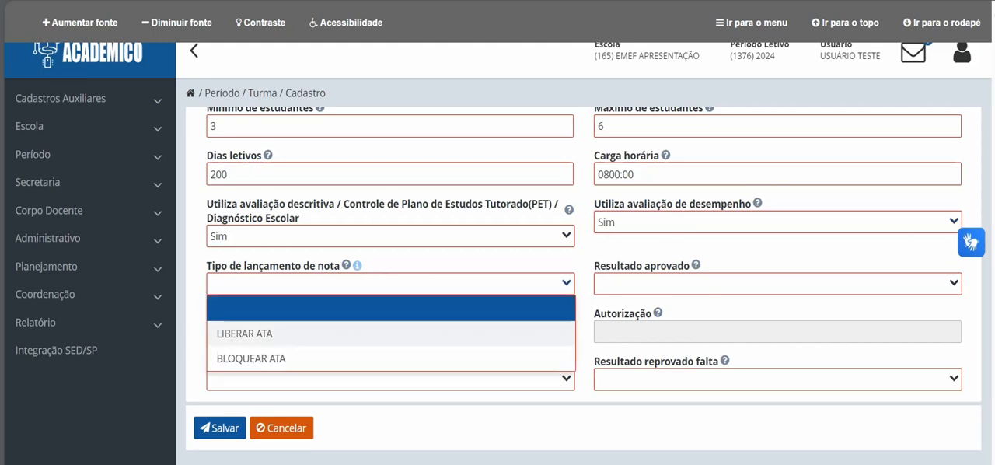
click(244, 333)
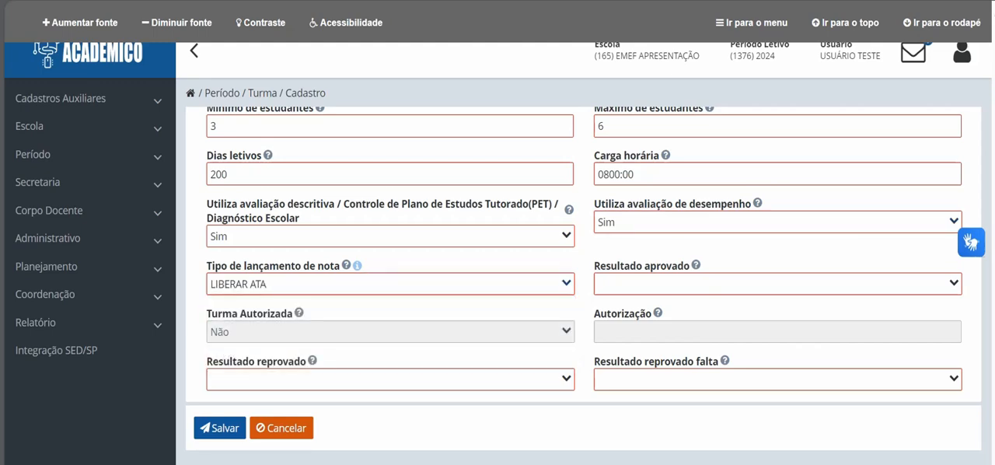
click(777, 284)
scroll(668, 350, down, 3)
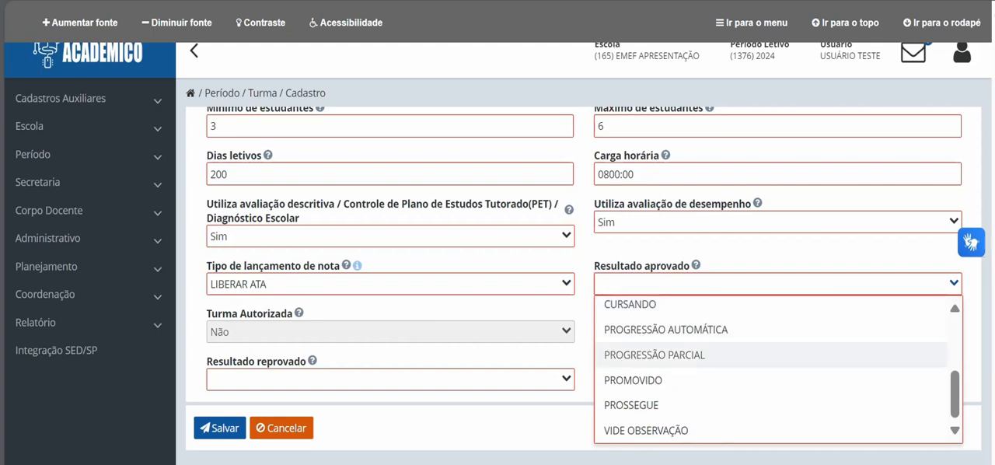
click(652, 404)
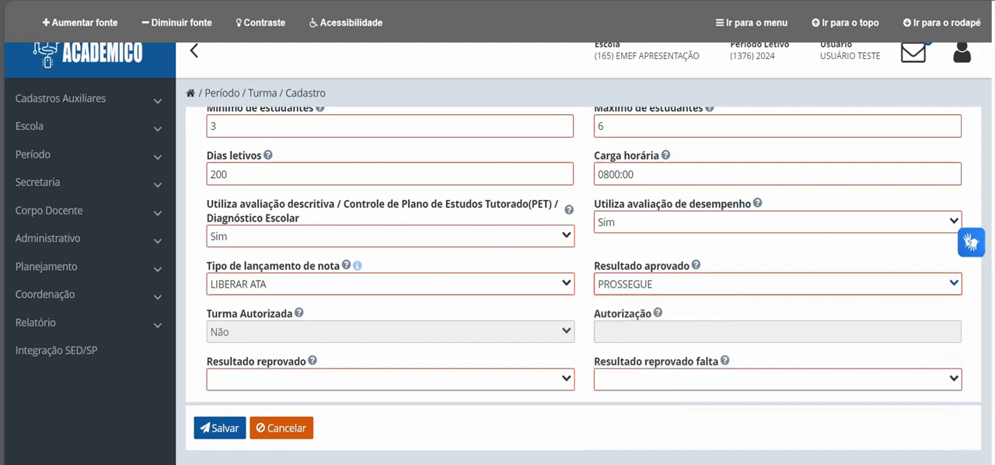
Step: Set the failed result and the failed-by-absence result to NÃO SE APLICA
click(390, 380)
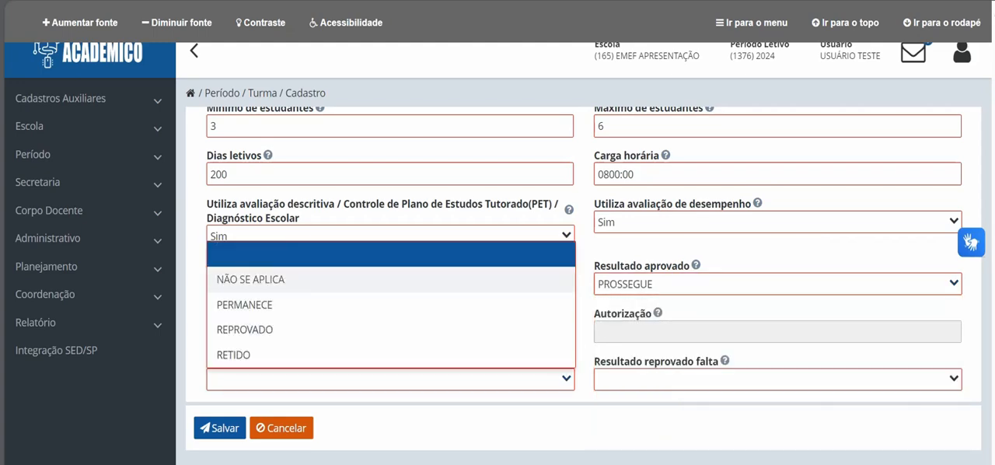
click(251, 280)
click(715, 379)
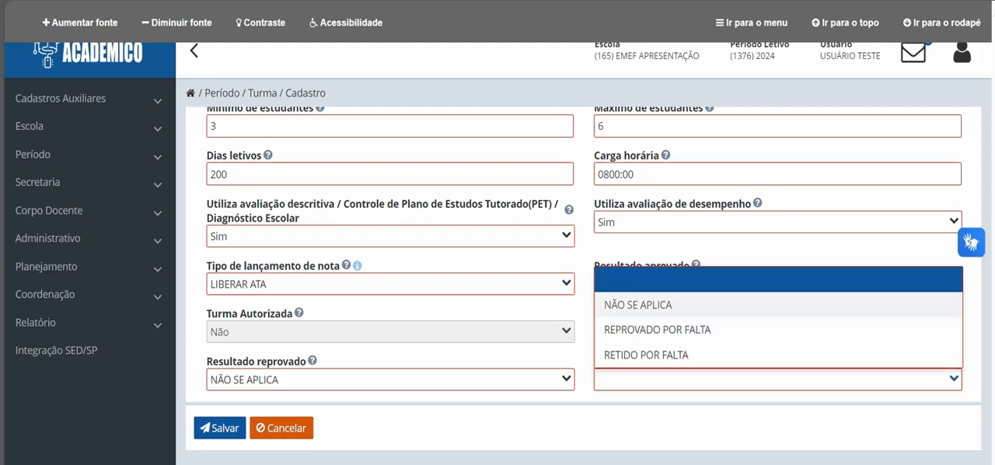
click(669, 303)
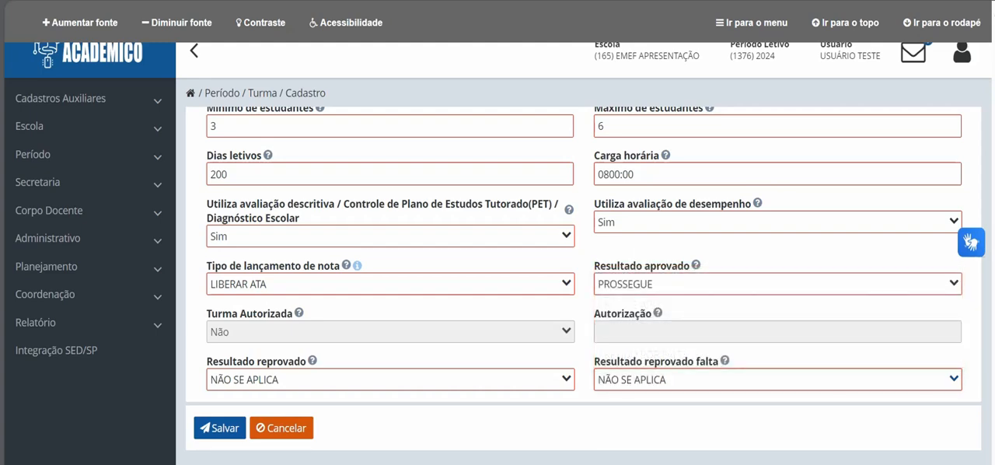
Step: In the sub-class's census data, set the didactic-pedagogical mediation type to Presencial and the differentiated location to A turma não está em local de funcionamento diferenciado
scroll(583, 279, up, 4)
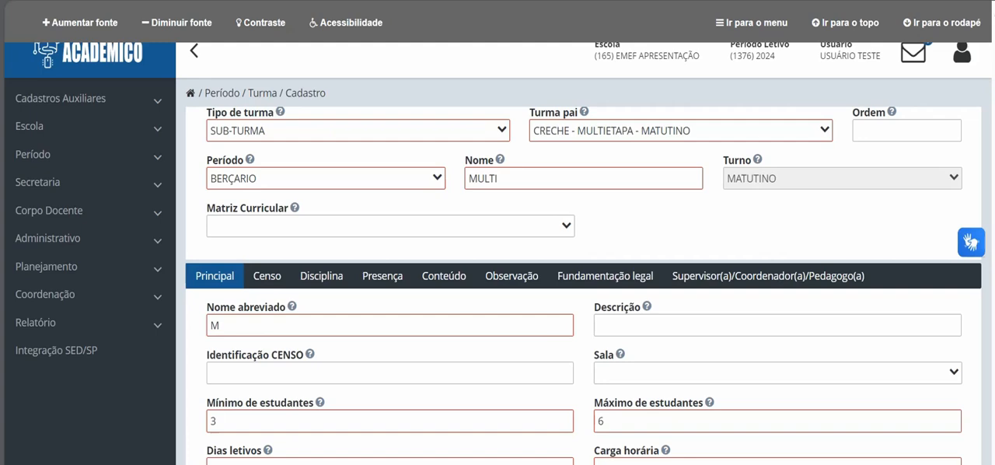
click(266, 276)
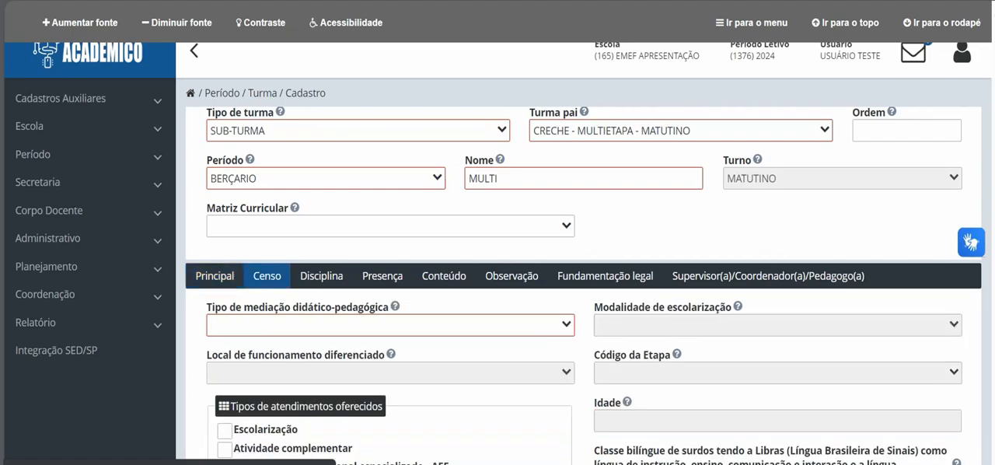
scroll(267, 276, down, 2)
click(390, 177)
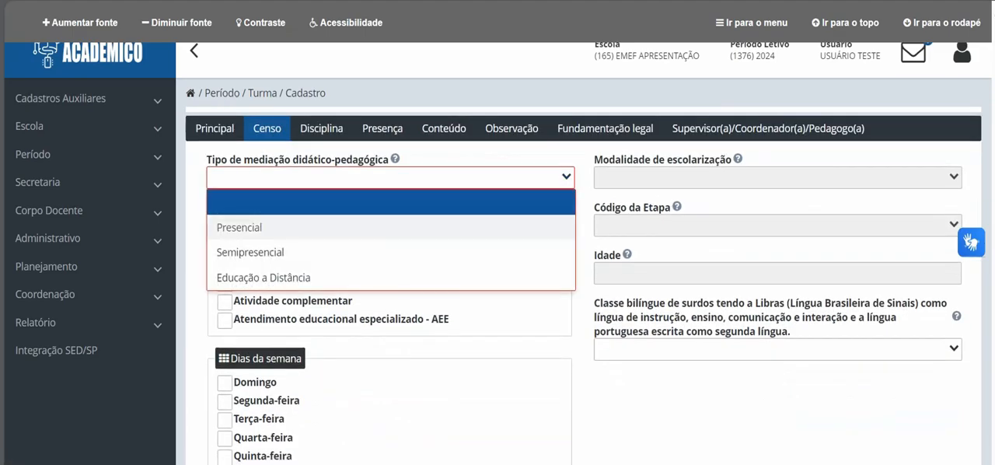
click(240, 227)
click(390, 226)
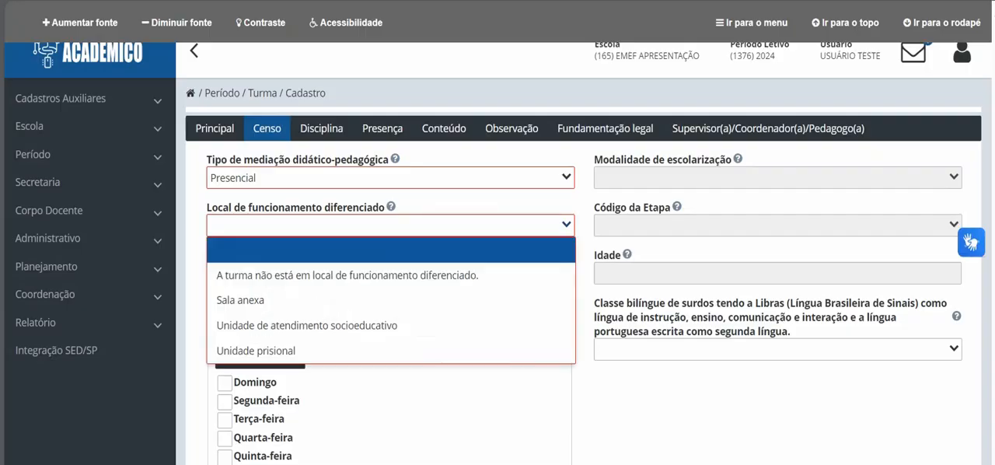
click(346, 275)
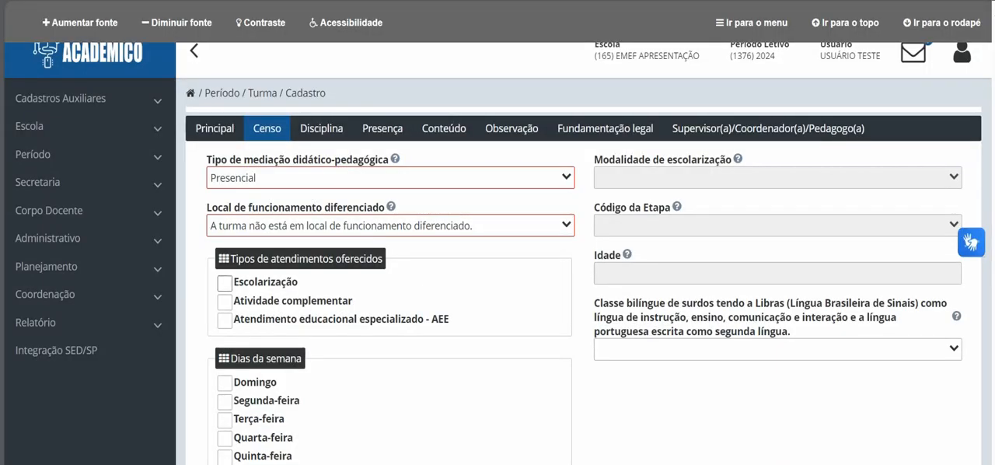
Step: Mark Escolarização as the offered service type and select the weekdays Segunda-feira through Sexta-feira
click(224, 282)
scroll(224, 283, down, 1)
scroll(225, 295, down, 1)
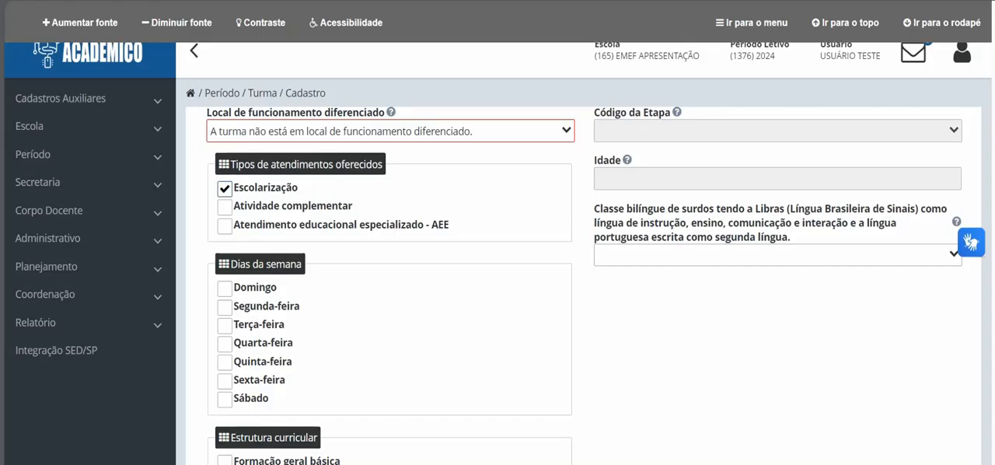
click(225, 306)
click(225, 325)
click(225, 343)
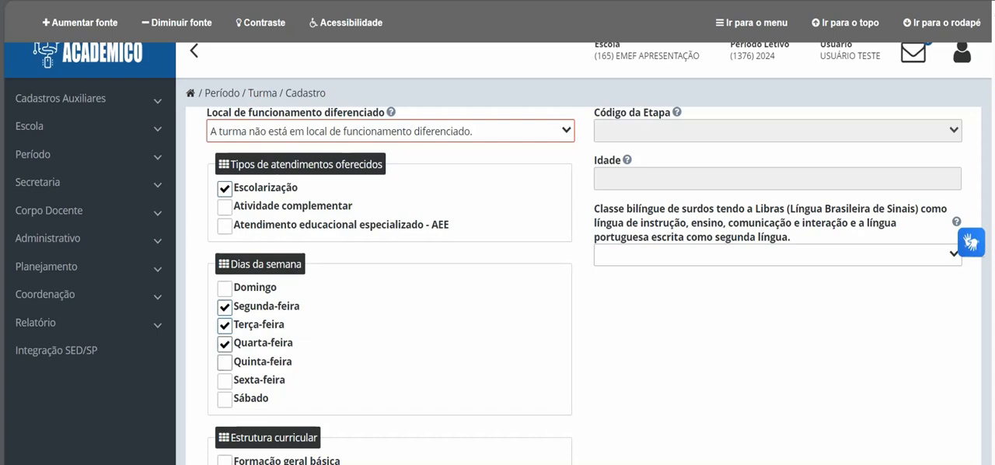
click(224, 362)
click(225, 380)
Step: Mark the curricular structure as Não se aplica and set the schooling modality to Ensino Regular
scroll(225, 379, down, 2)
click(224, 373)
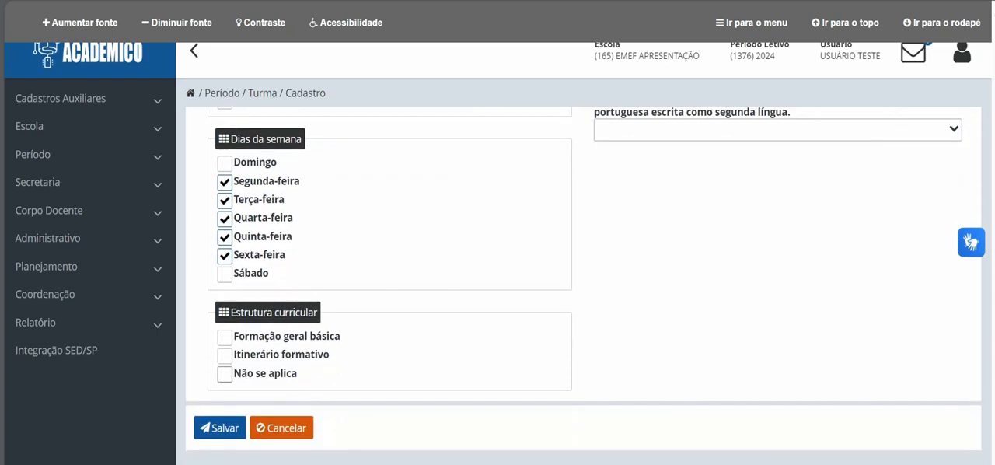
scroll(224, 374, up, 1)
scroll(668, 326, up, 6)
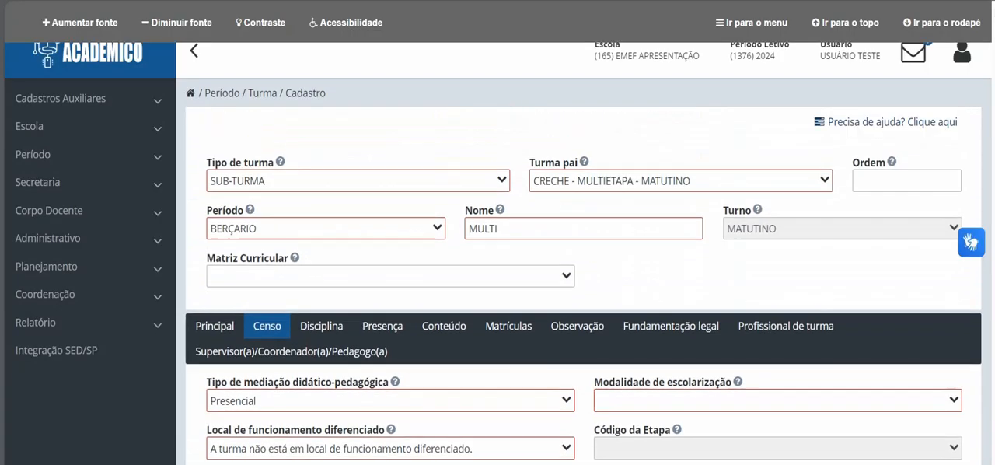
scroll(668, 326, down, 2)
click(746, 253)
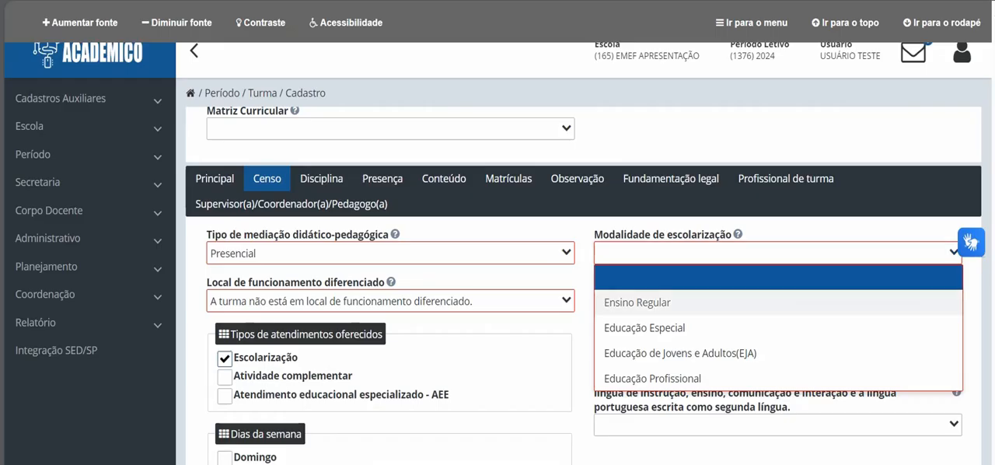
click(637, 301)
Step: Set the stage code to 1 - Educação infantil - creche (0 a 3 anos) and the age to 0
click(777, 300)
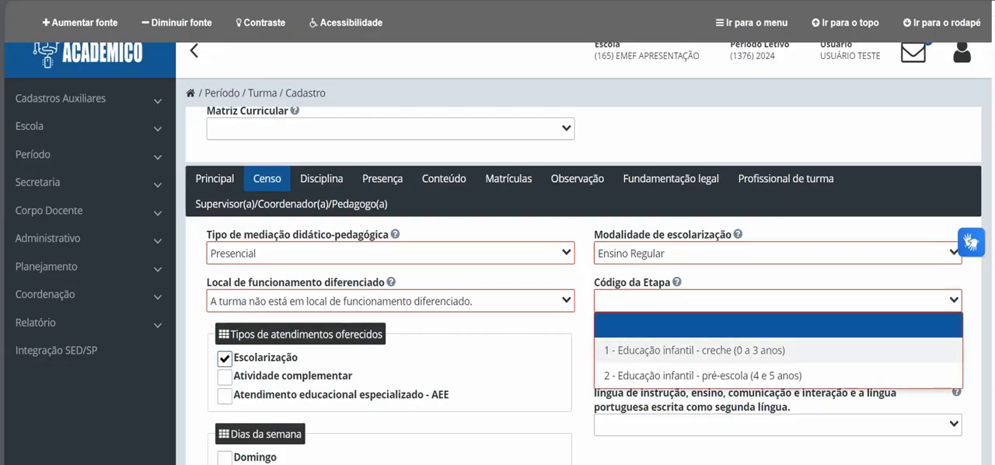
click(694, 349)
text(0)
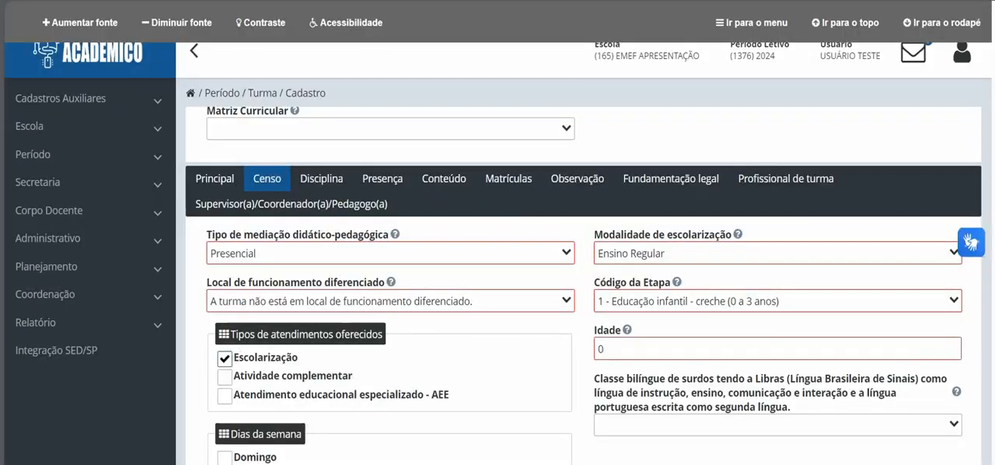
Step: Set the bilingual class for deaf students (Libras) option to Não
scroll(582, 288, down, 2)
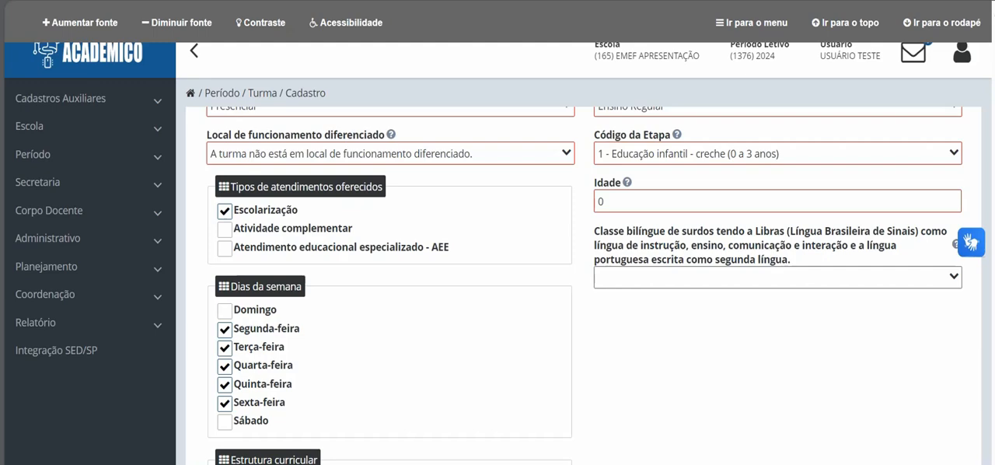
click(777, 277)
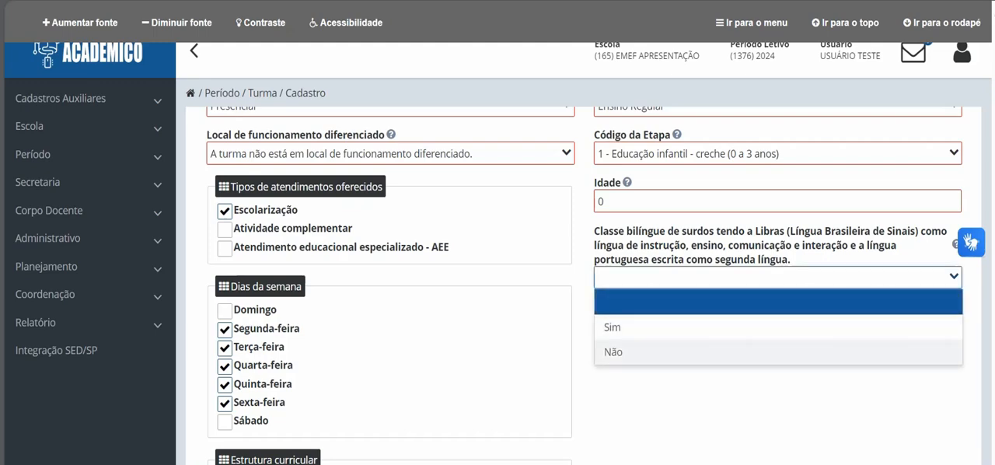
click(613, 351)
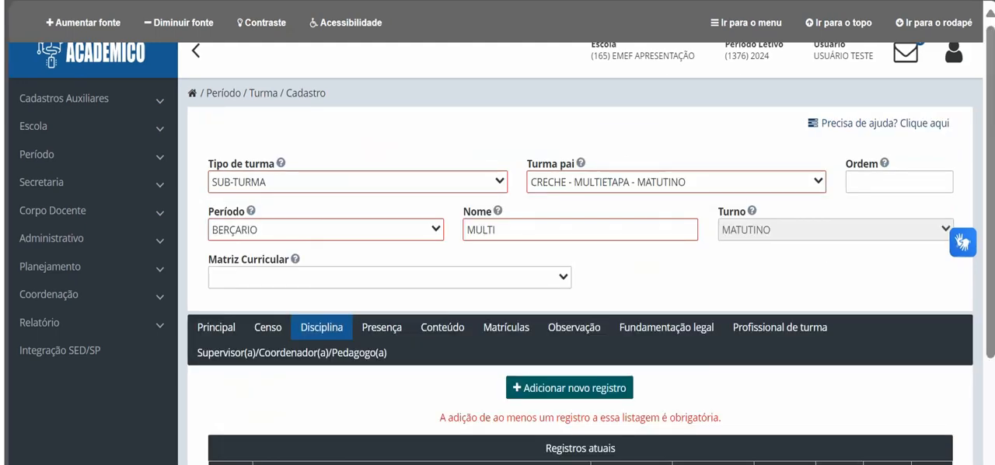
Step: Start a new discipline record for EDUCAÇÃO INFANTIL - BNCC and set Reprova por nota to Não
click(569, 388)
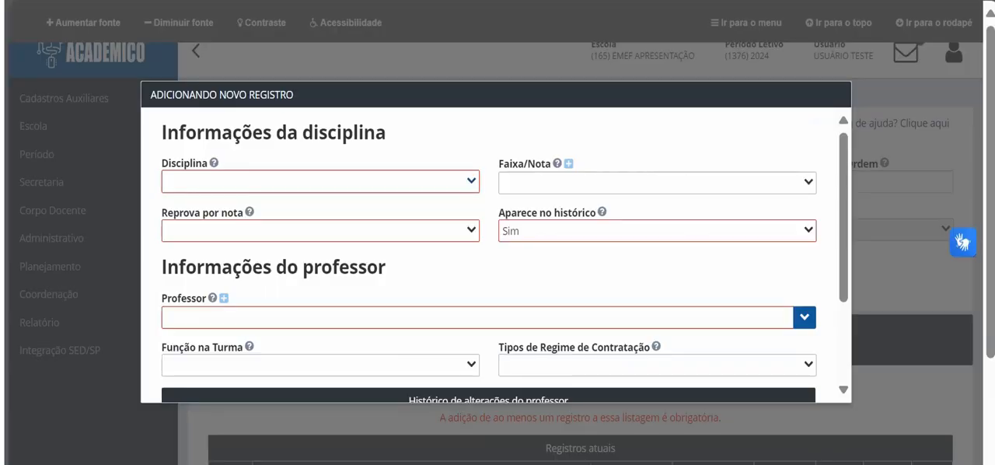
click(320, 181)
scroll(320, 237, down, 3)
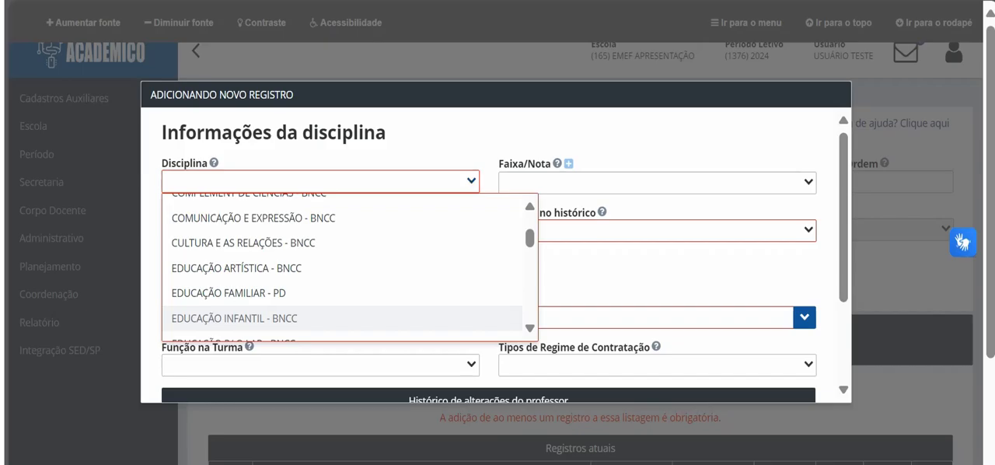
click(233, 318)
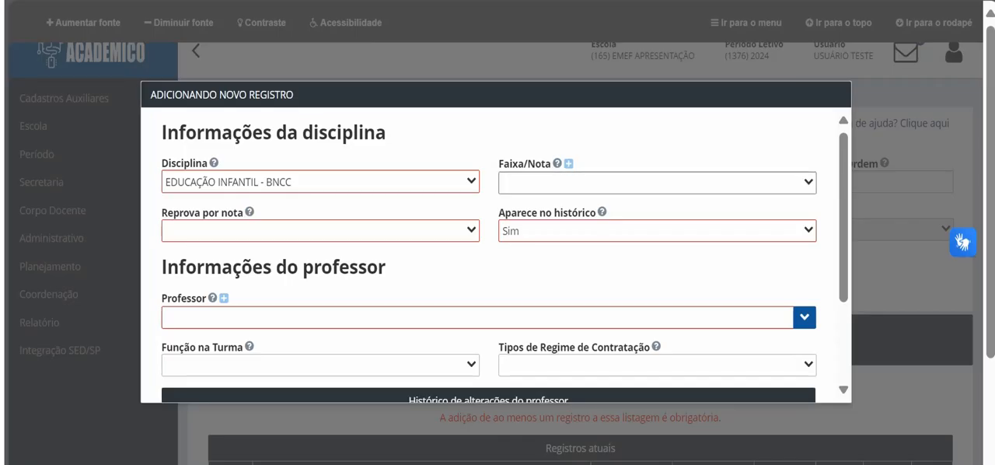
click(656, 183)
click(657, 183)
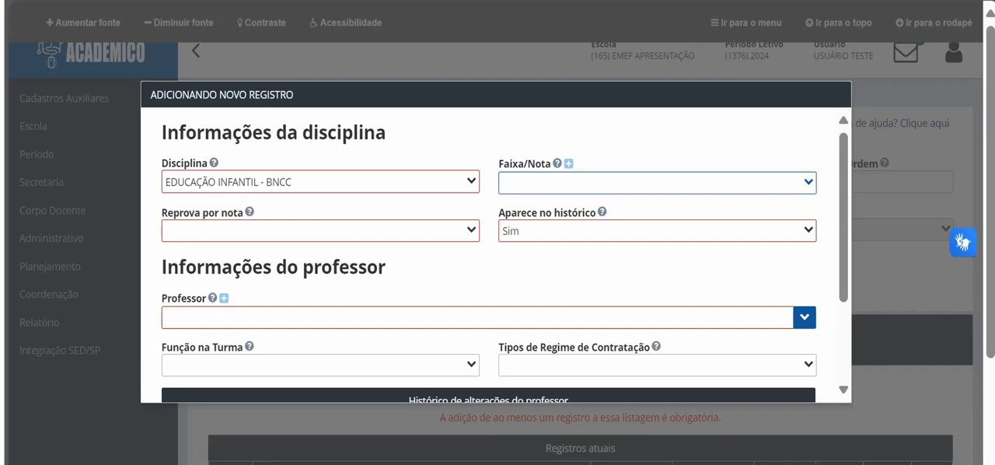
click(320, 231)
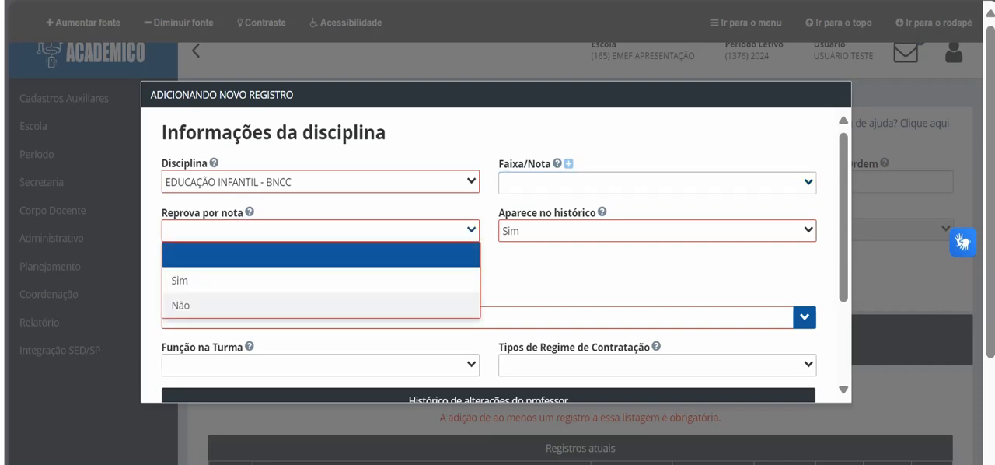
click(180, 304)
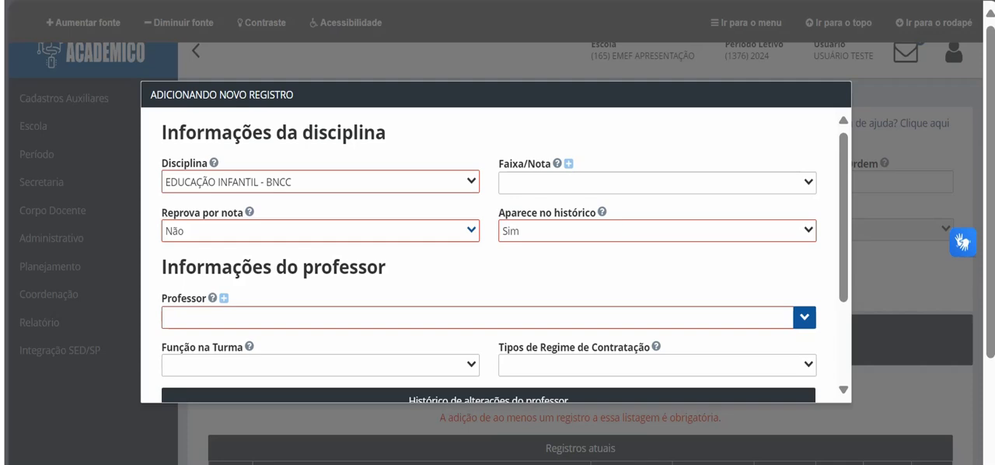
Step: Assign the teacher to the discipline record by searching for part of the teacher's name
click(202, 317)
text(MA)
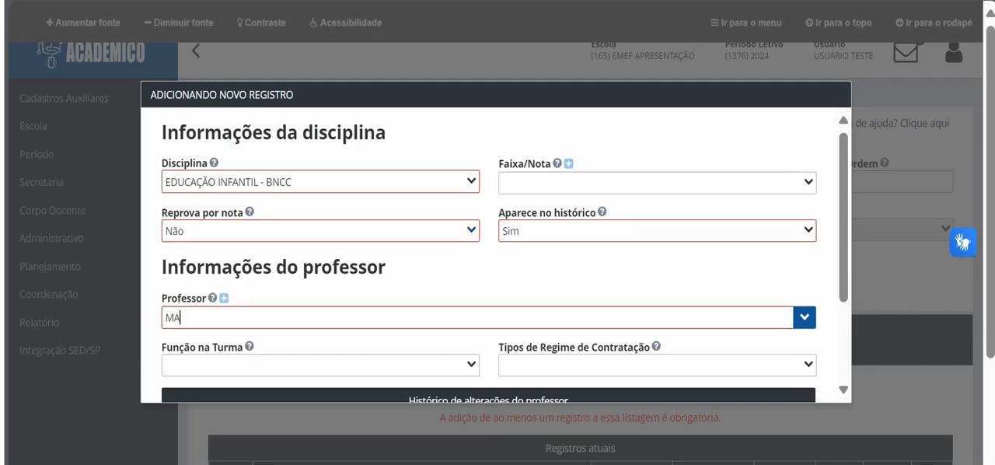
text(RI)
key(Return)
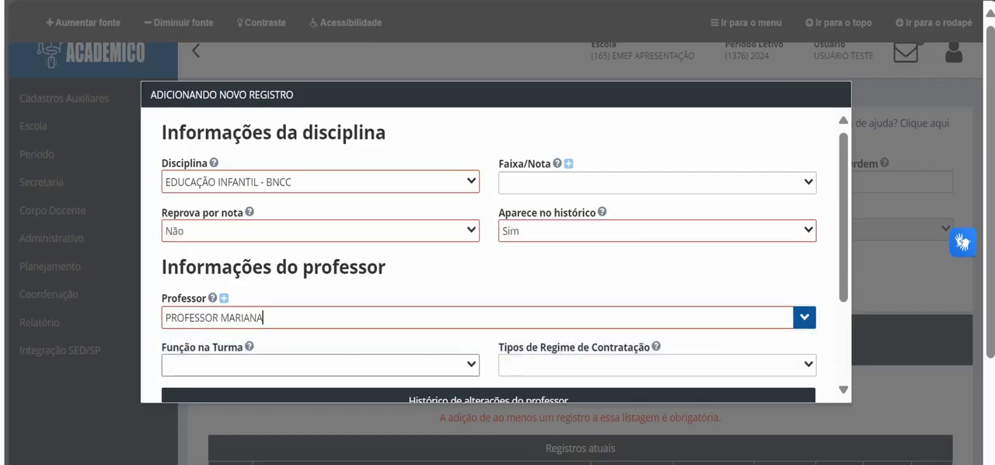
Step: Set the teacher's class role to Docente and the hiring regime to CONTRATO TEMPORÁRIO, and add the discipline record
click(320, 366)
click(295, 243)
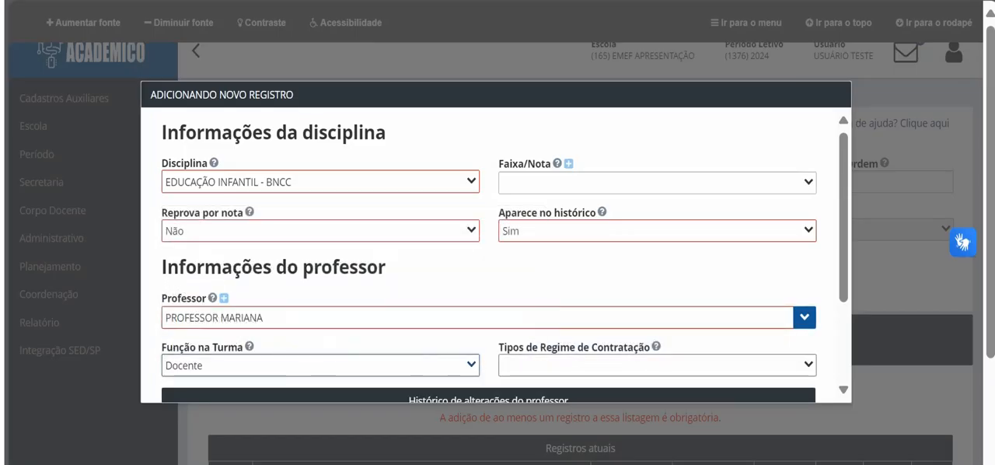
click(657, 365)
click(590, 315)
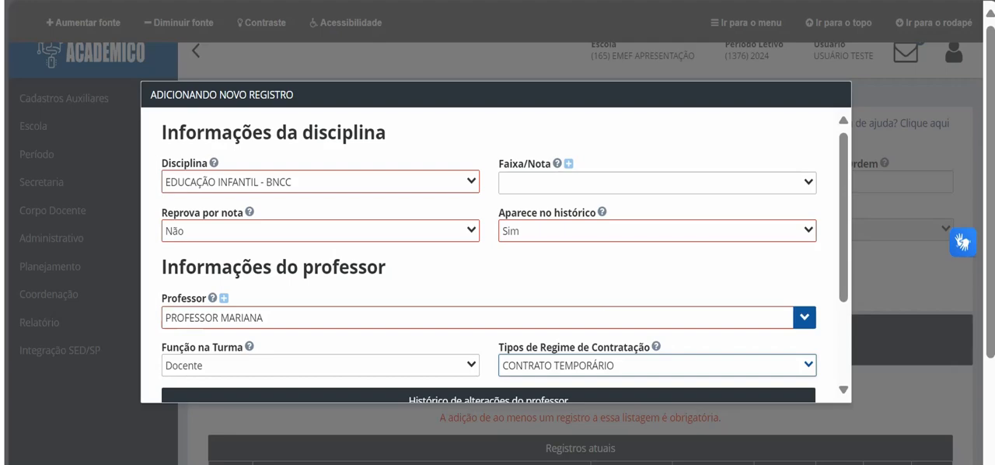
scroll(494, 256, down, 2)
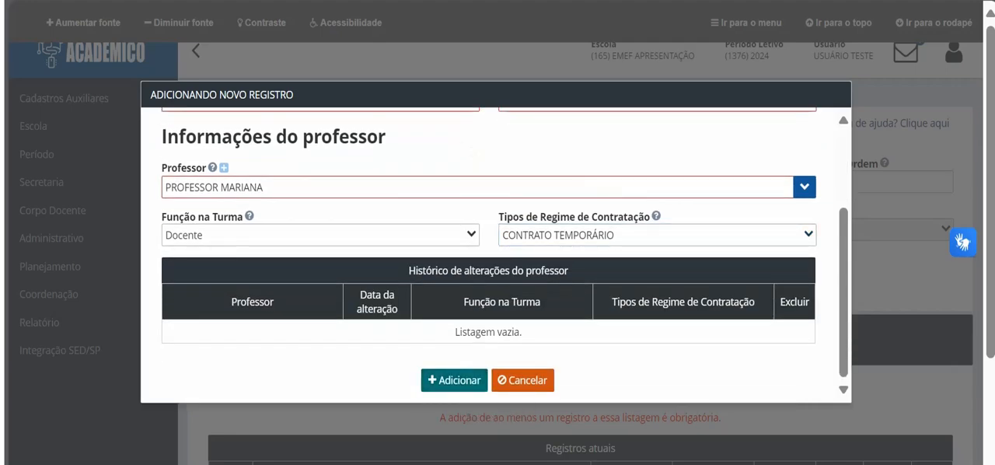
click(454, 380)
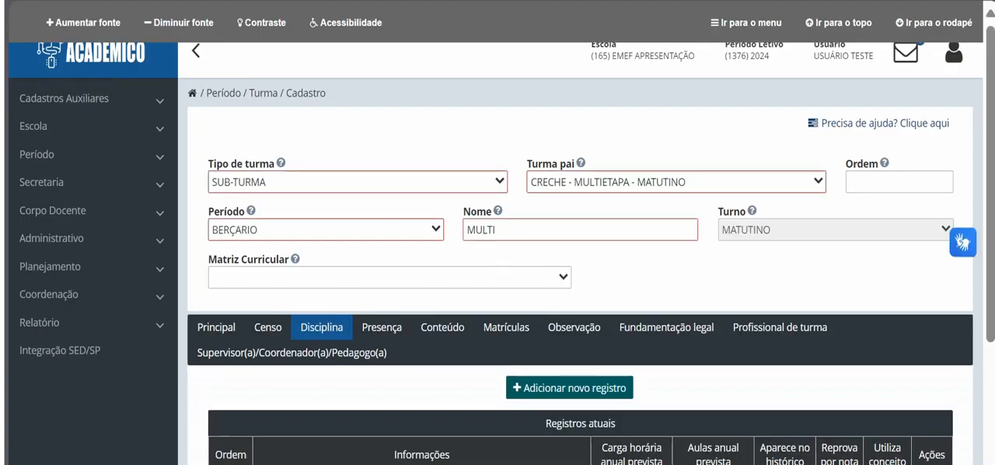
Step: Set the discipline's planned annual workload to 0800:00 and its planned annual lessons to 200
scroll(571, 387, down, 2)
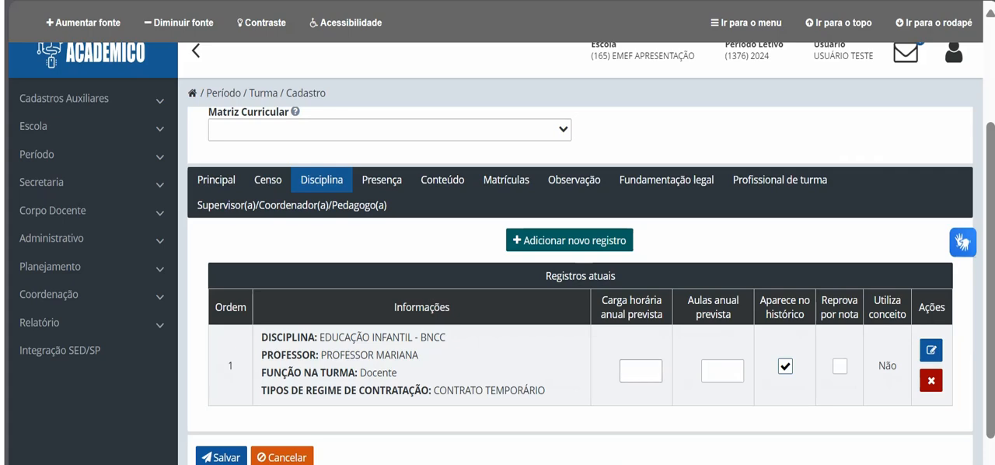
click(640, 371)
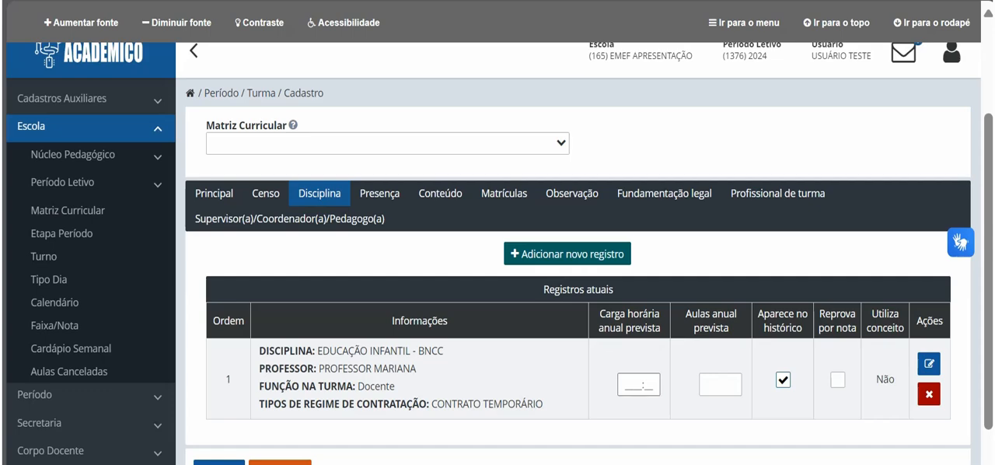
click(639, 384)
text(080000)
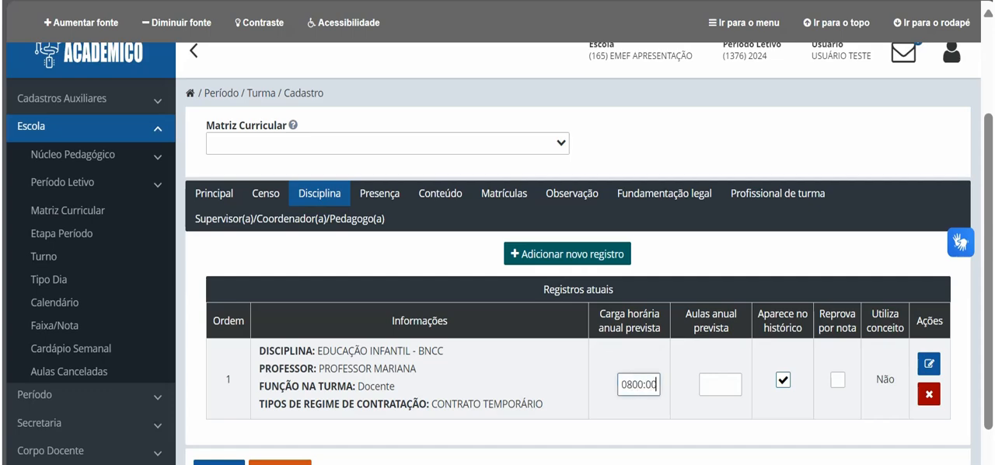
key(Tab)
text(200)
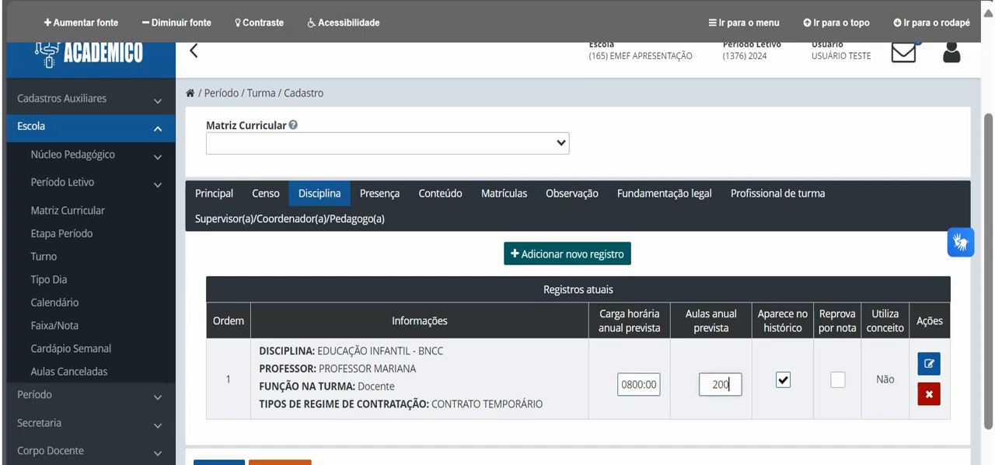
key(Tab)
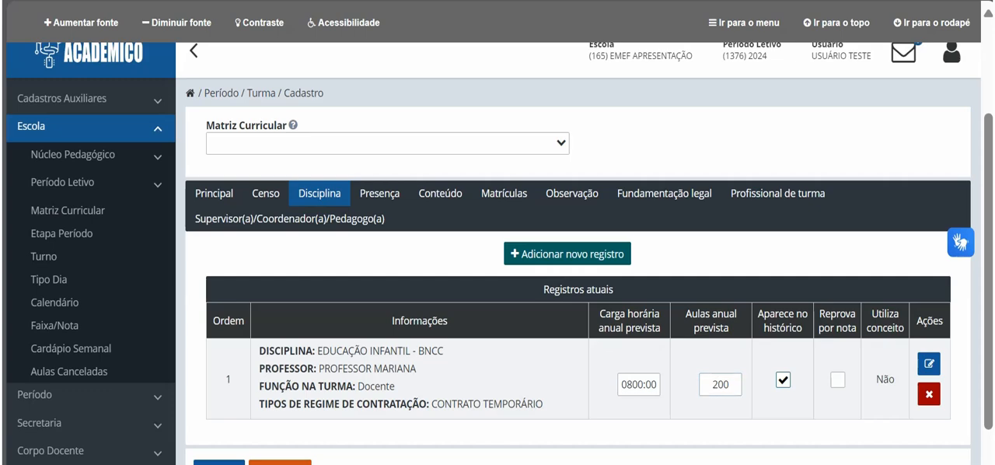
key(space)
key(space)
key(Tab)
key(space)
key(space)
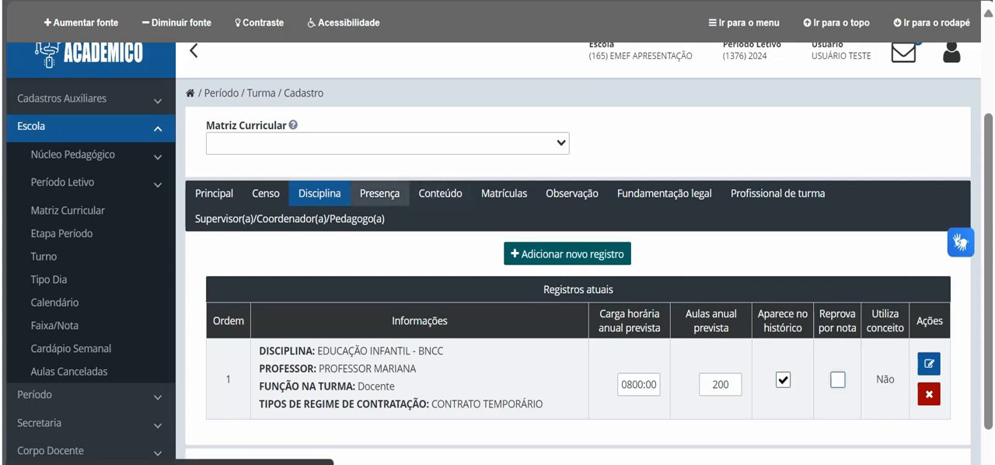
Step: Set the grouping type for the sub-class's attendance records to Geral
click(379, 193)
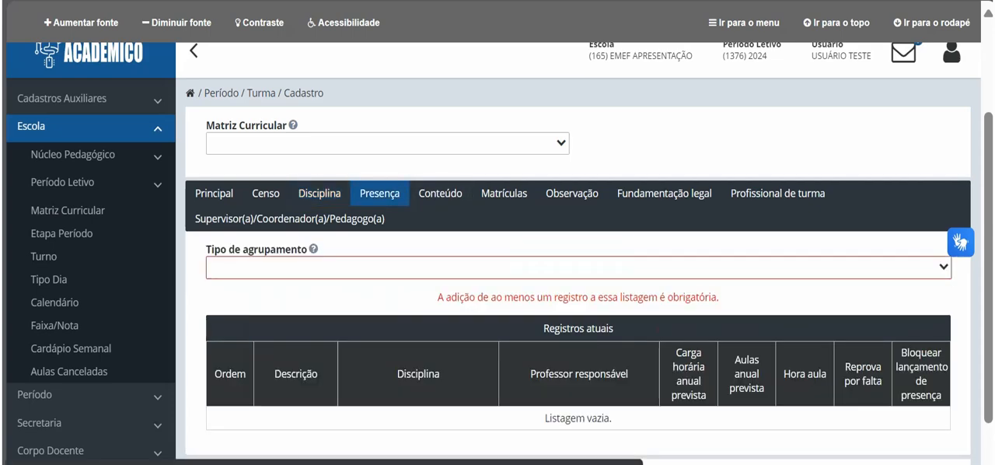
click(544, 268)
click(536, 316)
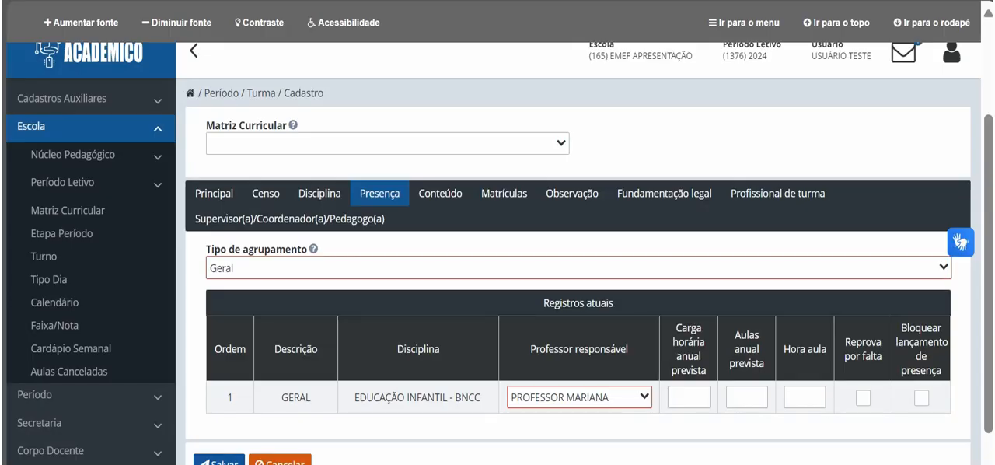
Step: With grouping type Geral, set the attendance record's planned annual workload to 0800:00, planned annual lessons to 200 and Hora aula to 60
click(578, 267)
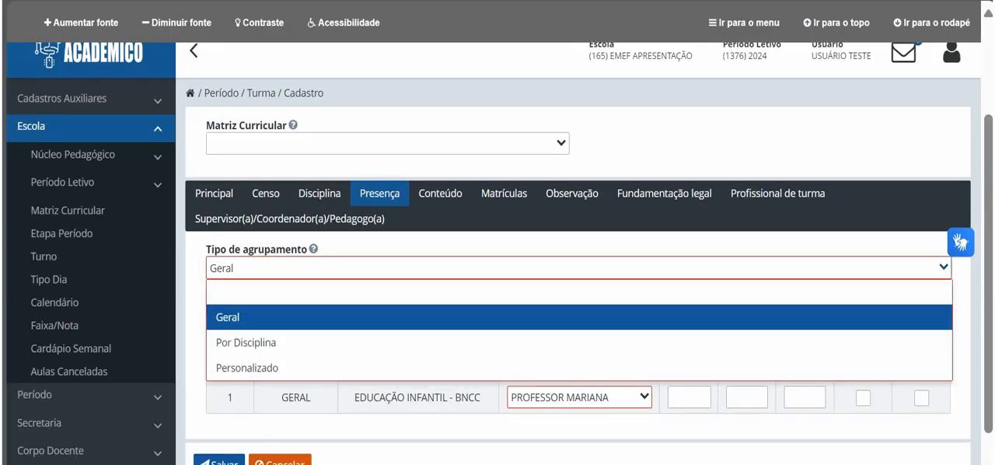
click(578, 316)
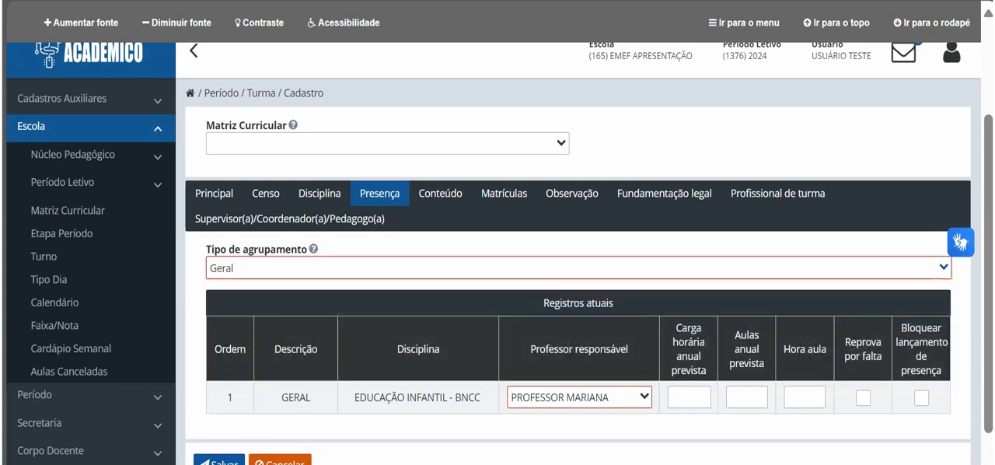
click(688, 397)
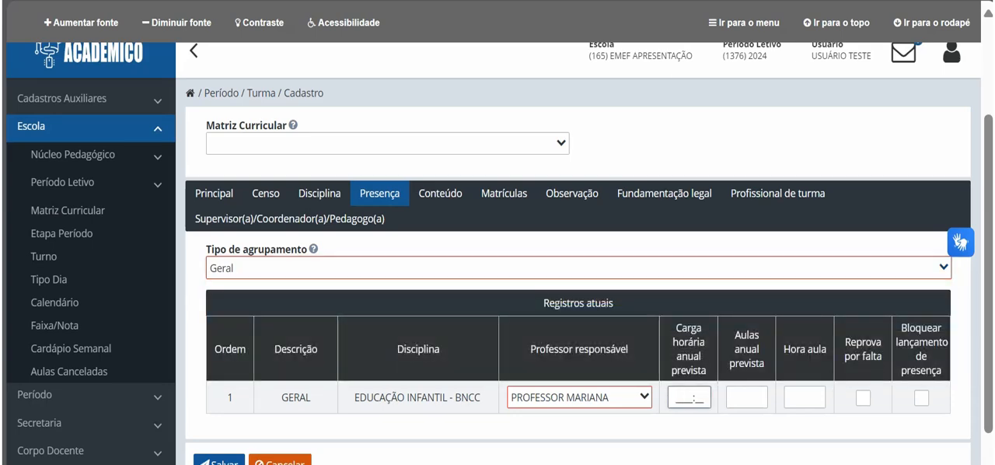
text(080000)
click(747, 397)
text(200)
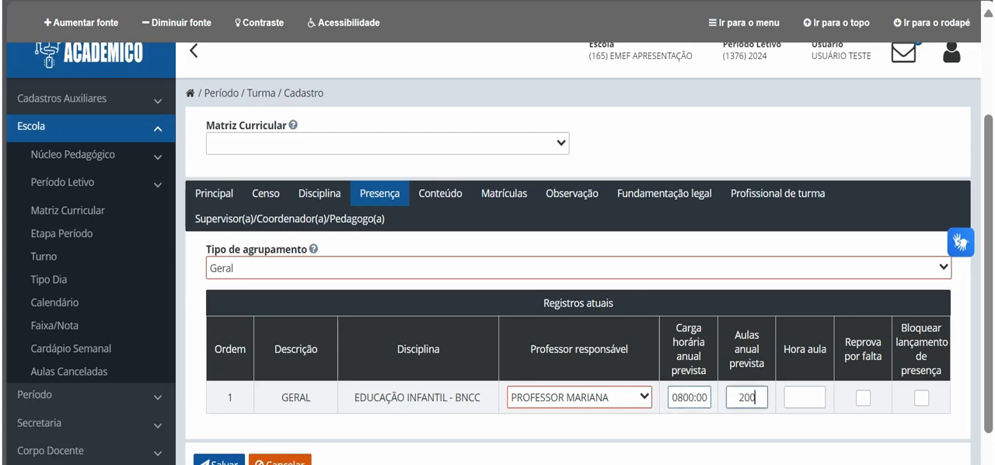
click(804, 398)
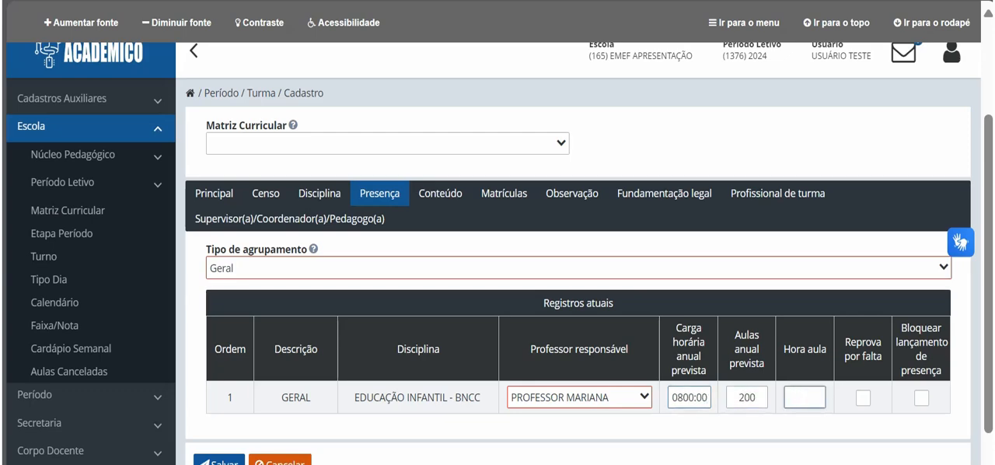
text(60)
key(Tab)
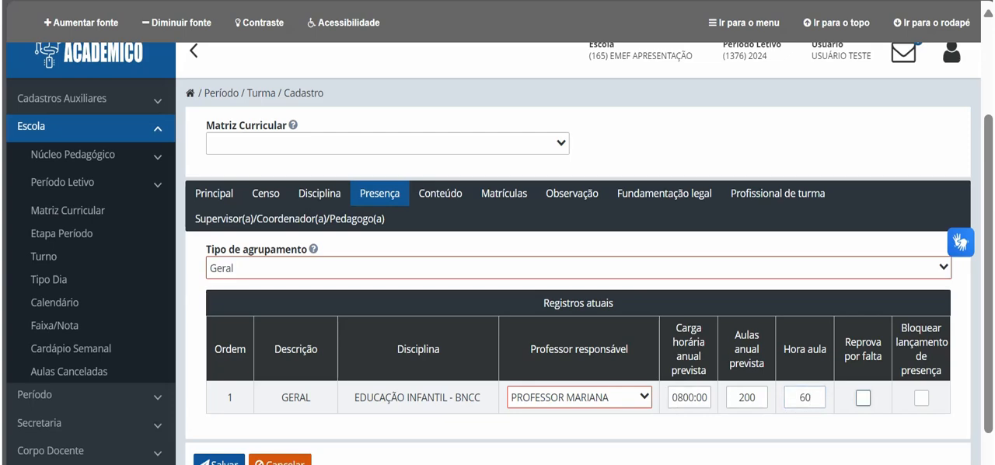
Step: Set the grouping type for the sub-class's content records to Geral
click(439, 193)
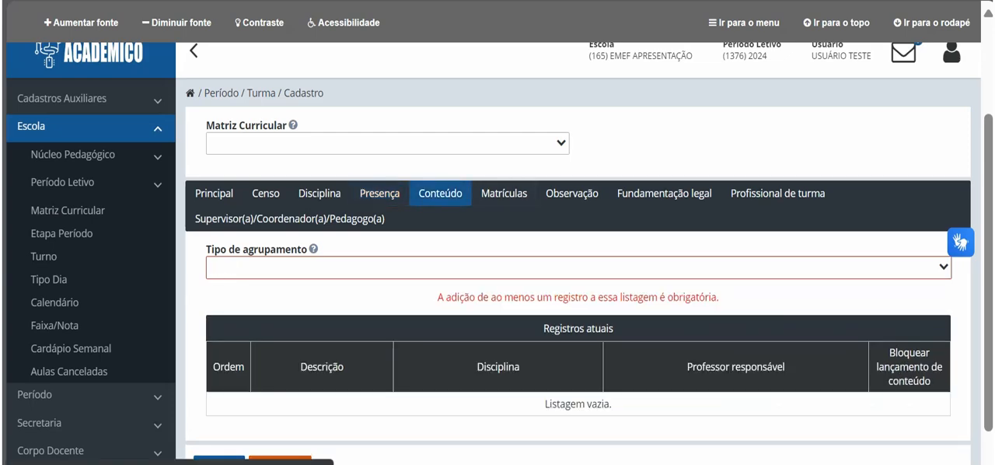
click(482, 267)
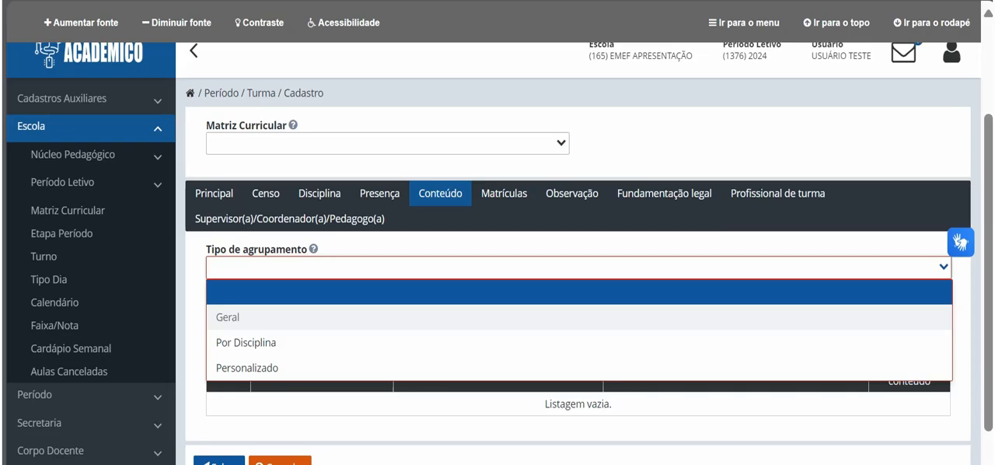
click(482, 317)
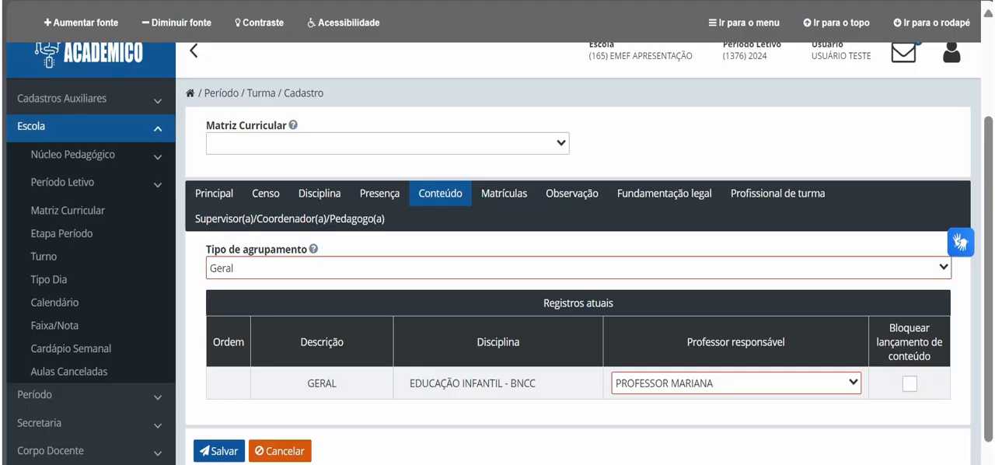
Step: Set the enrolment ordering type to Por Ordem Alfabética, and go through the sub-class's observation and legal basis sections
click(503, 193)
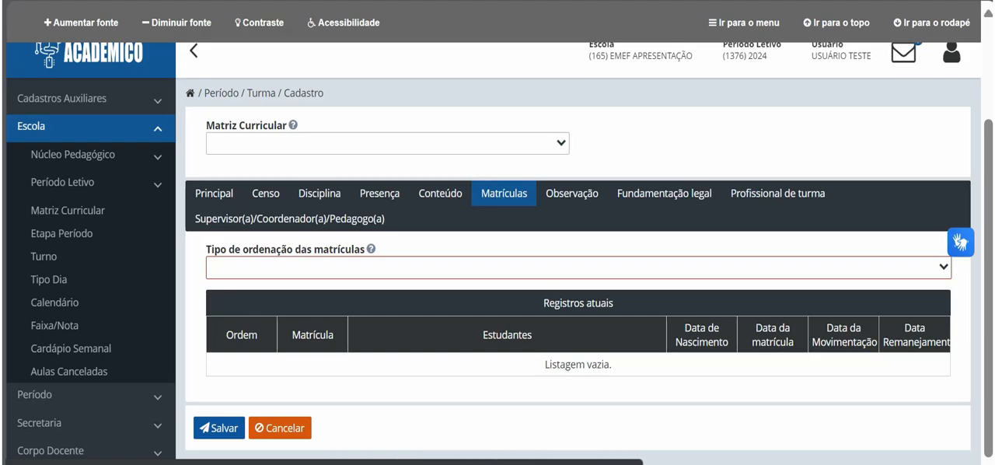
click(528, 268)
click(536, 418)
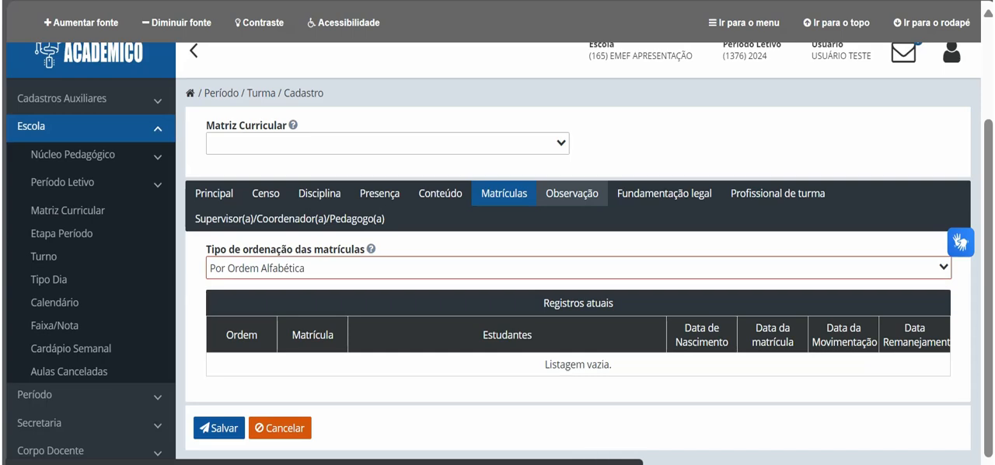
click(572, 193)
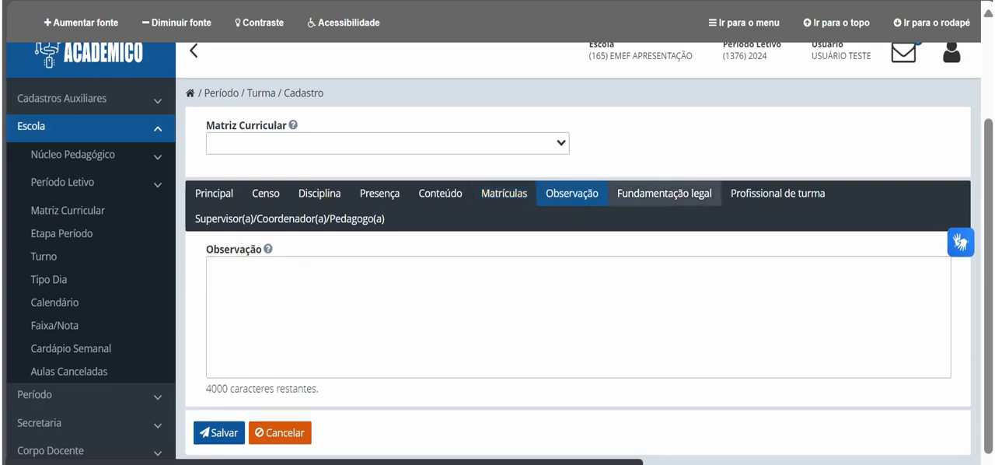
click(665, 194)
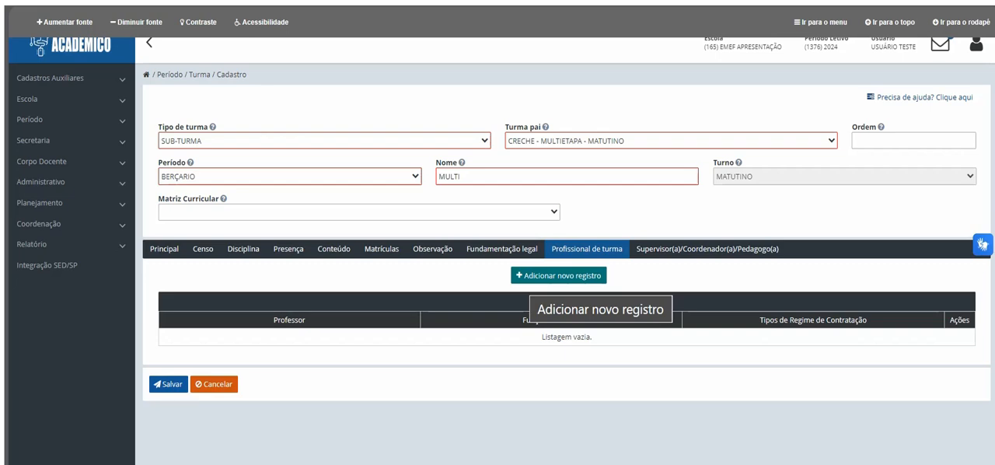
Step: Add the first professional matching "PROFI" to the class professionals, with role Auxiliar/Assistente Educacional and hiring regime CONTRATO TEMPORÁRIO
click(558, 275)
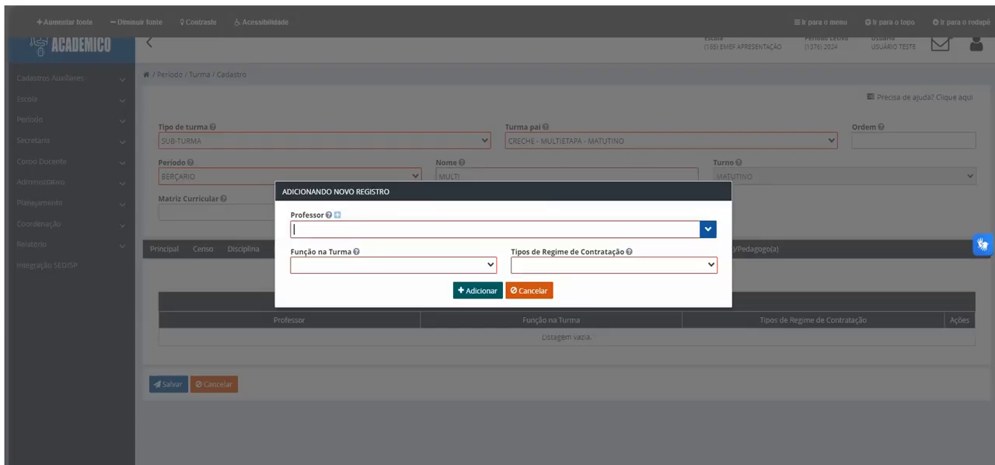
text(PROFI)
key(Down)
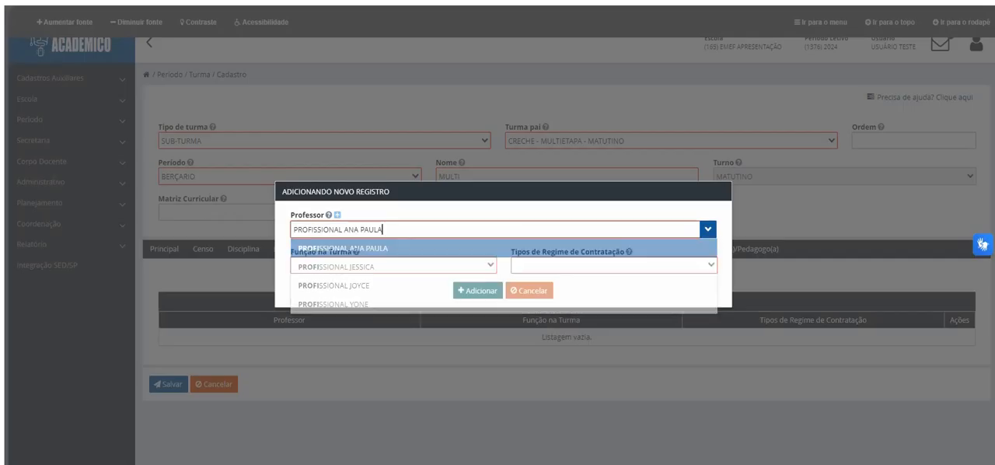
click(394, 265)
click(349, 300)
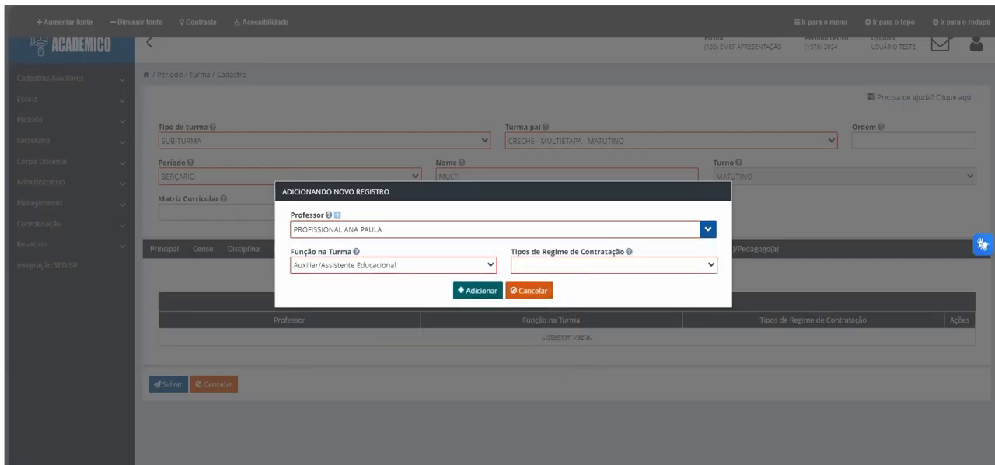
click(613, 265)
click(577, 340)
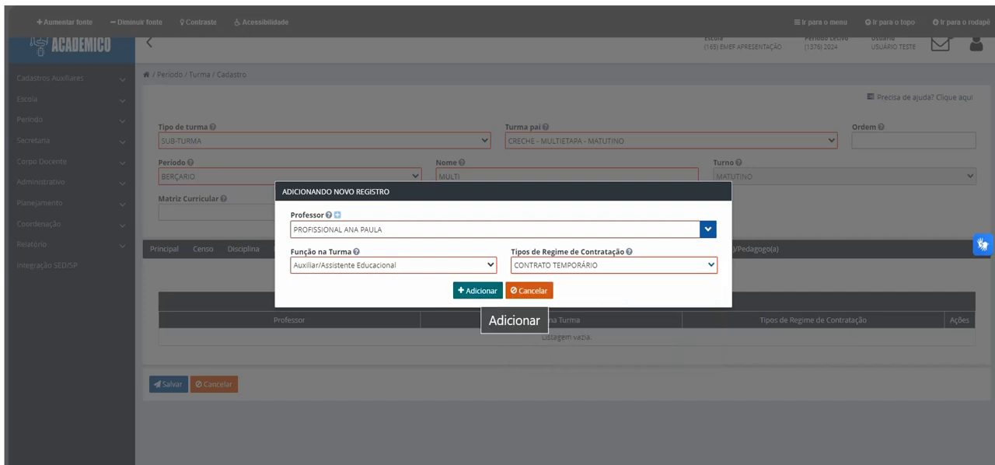
click(477, 289)
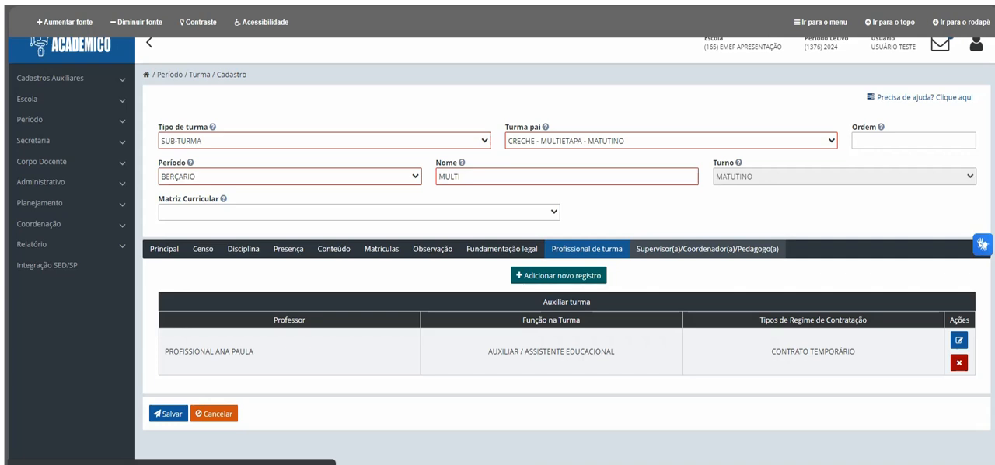
Step: Add the available supervisor to the sub-class's Supervisor(a)/Coordenador(a)/Pedagogo(a) list and save the class registration
click(707, 248)
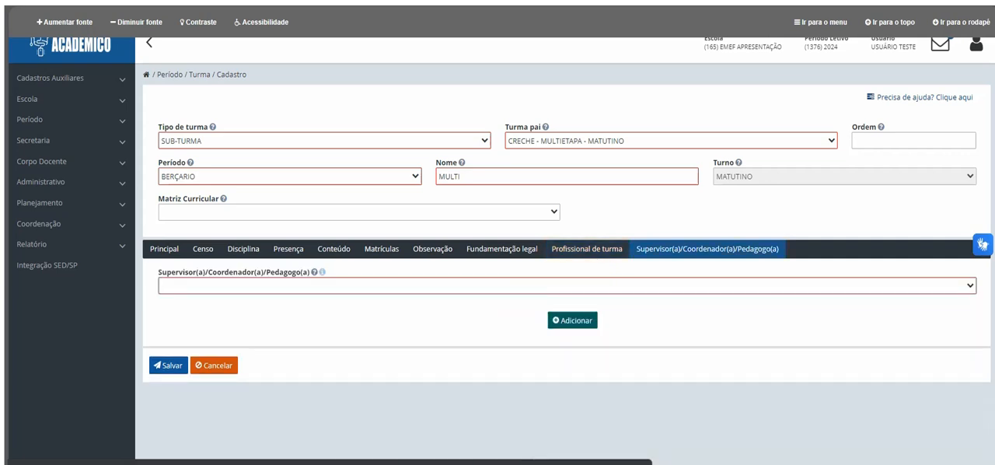
click(567, 285)
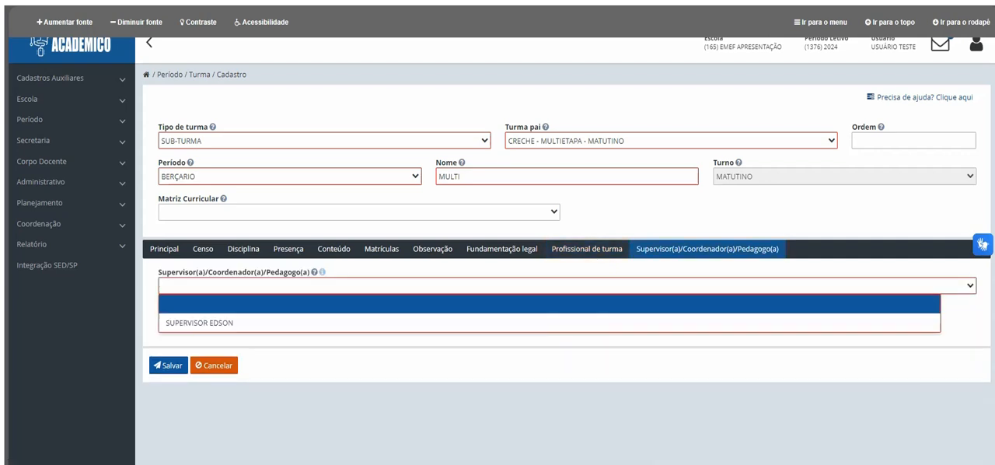
click(567, 322)
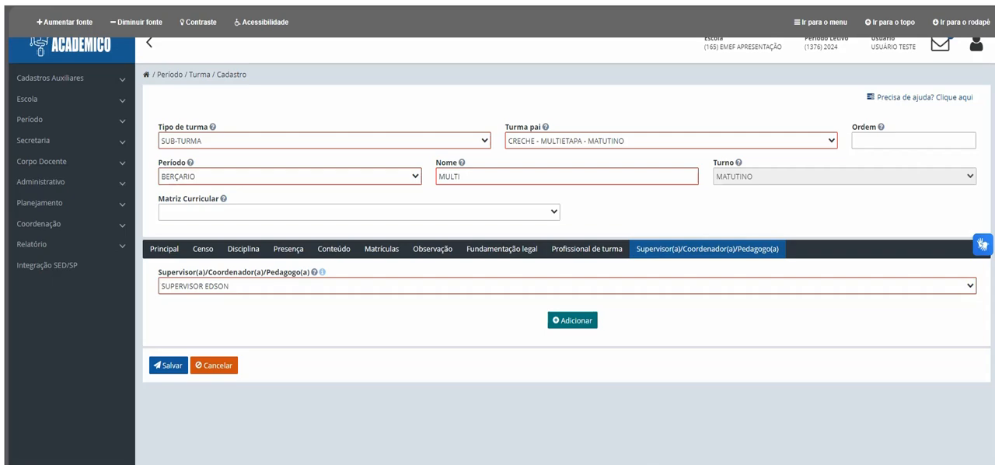
click(572, 321)
click(168, 441)
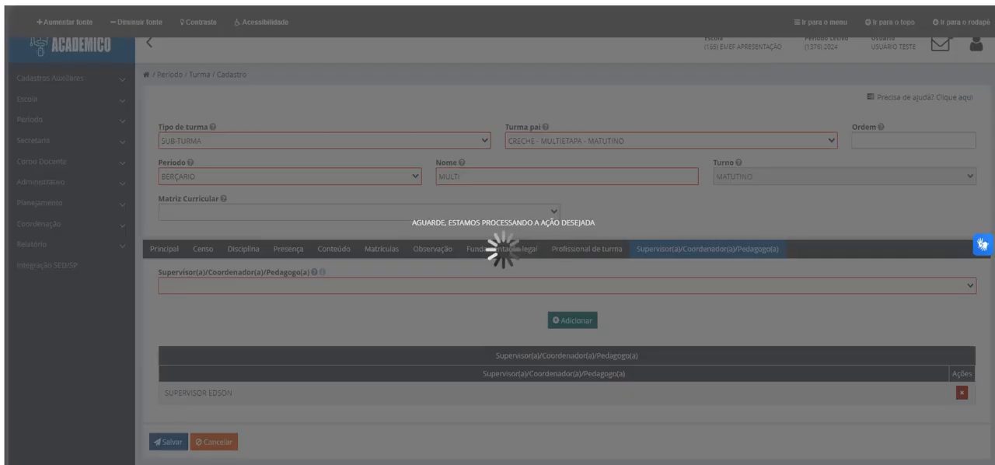
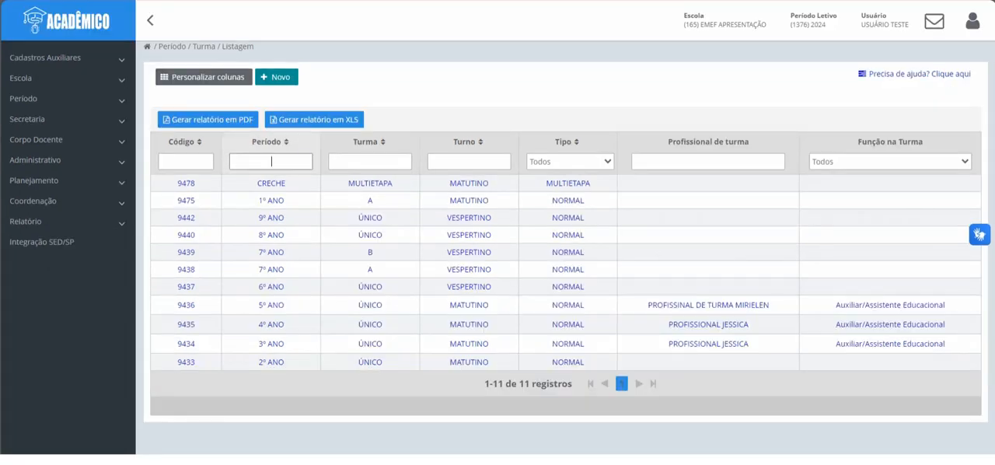
Step: Filter the class listing by period "aee" and class name "unica" to check whether the class already exists
text(aee)
click(370, 162)
text(u)
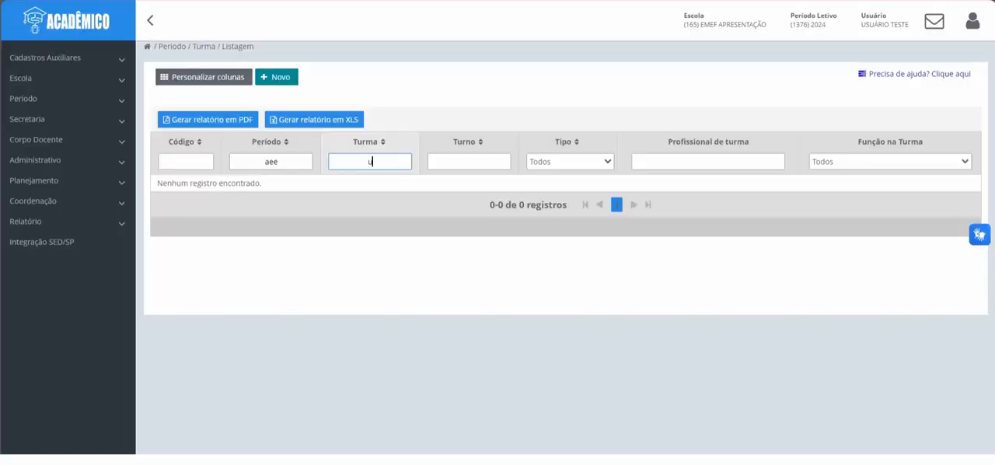
text(nica)
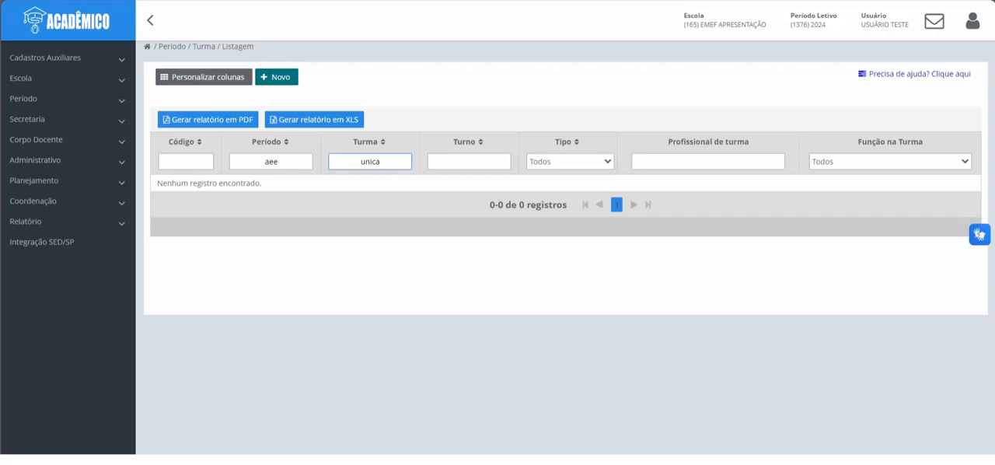
Step: Start a new class registration with class type NORMAL and period AEE
click(276, 76)
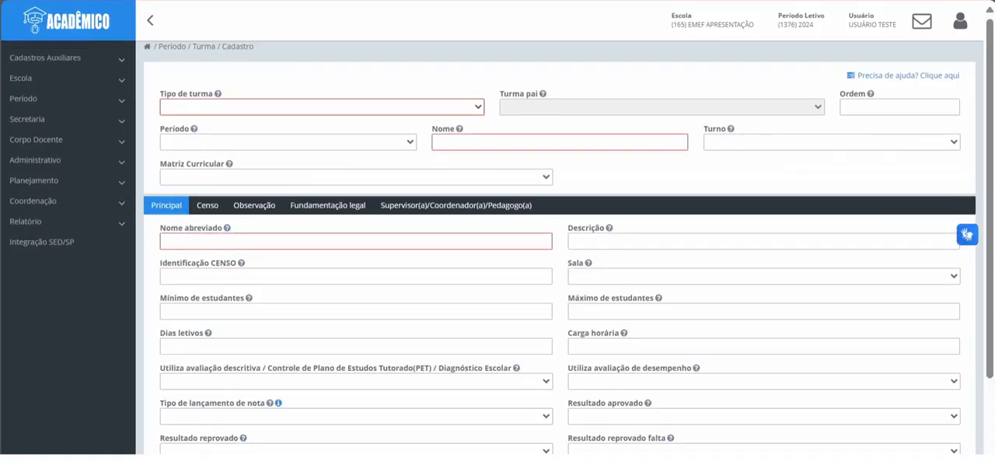
click(322, 108)
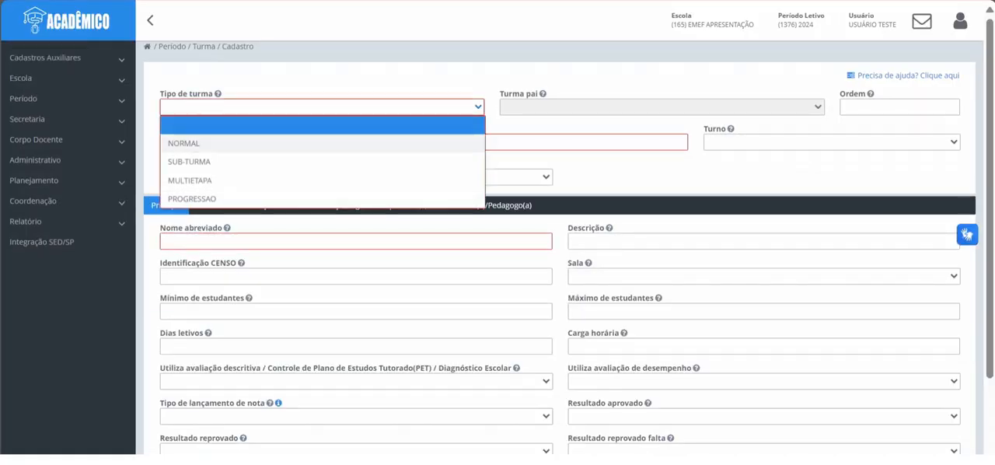
click(183, 143)
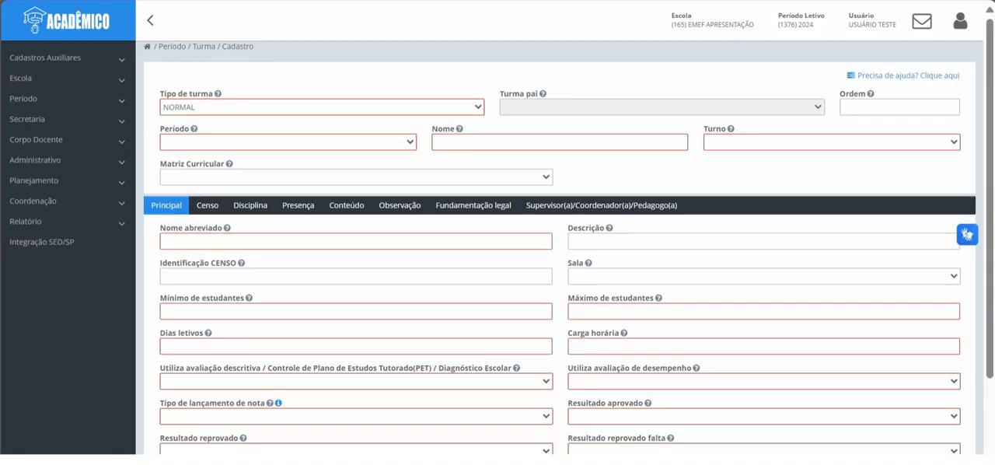
click(287, 142)
key(a)
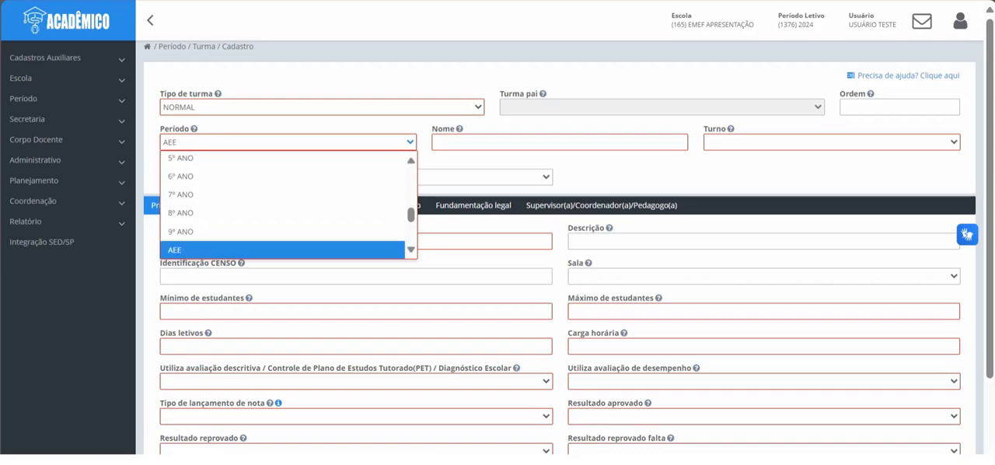
click(202, 249)
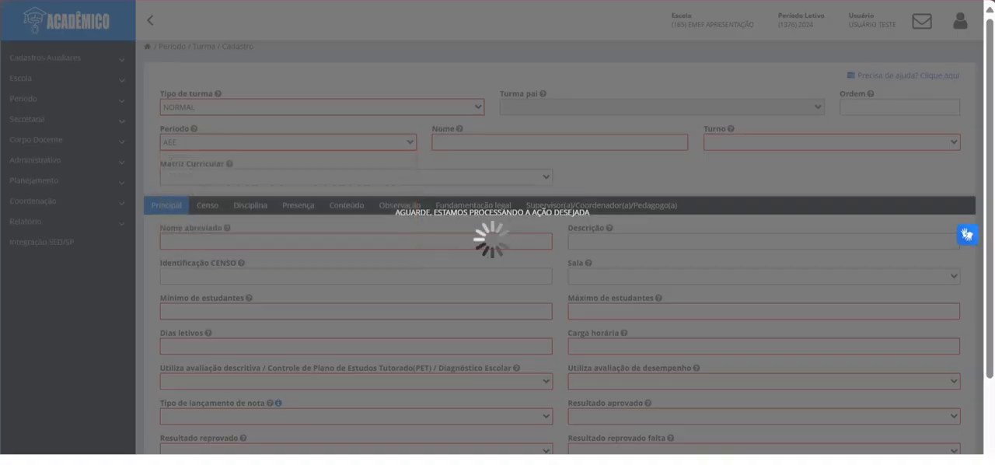
Step: Name the class ÚNICA and assign it to the AEE MATUTINO shift
text(ÚN)
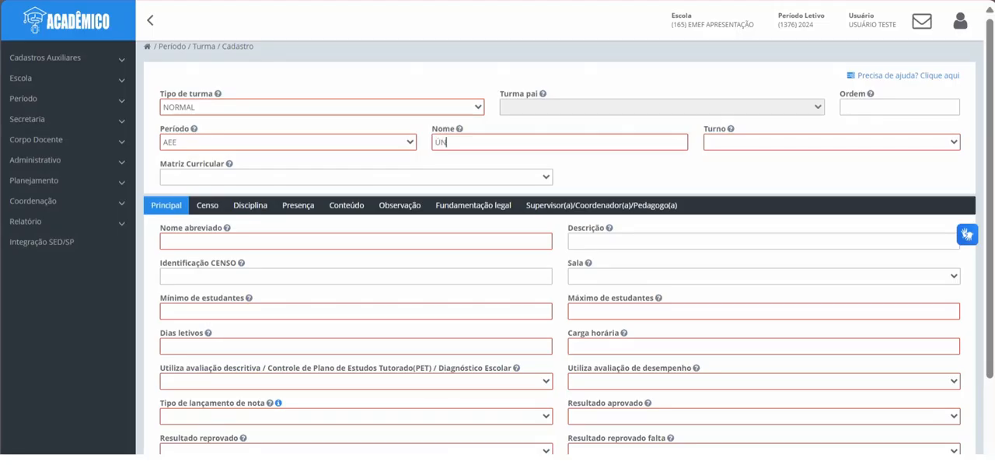
text(ICA)
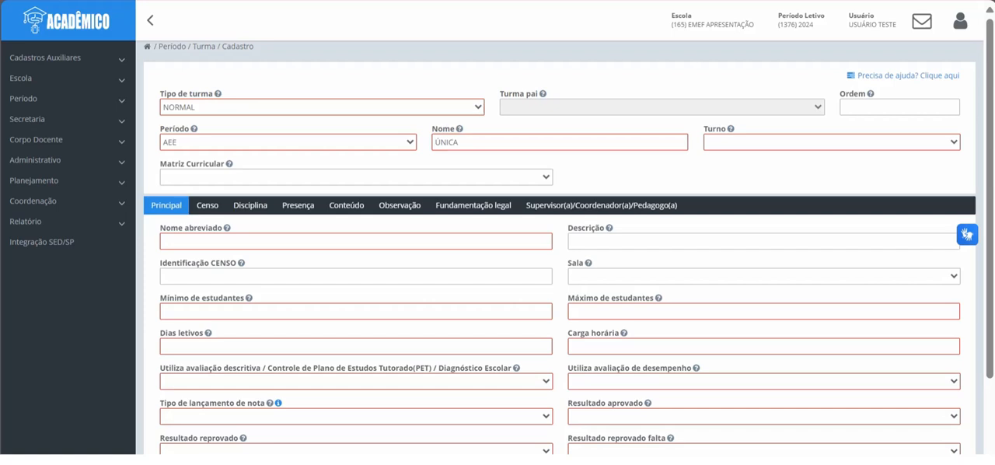
click(830, 142)
click(826, 197)
Step: Set the class's abbreviated name to U, with a minimum of 5 and a maximum of 15 students
click(356, 241)
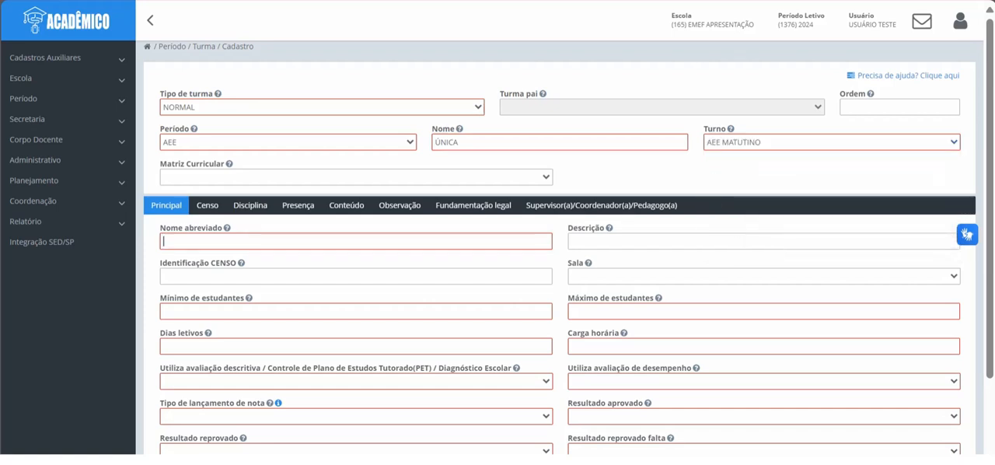
text(U)
click(355, 311)
text(5)
click(763, 310)
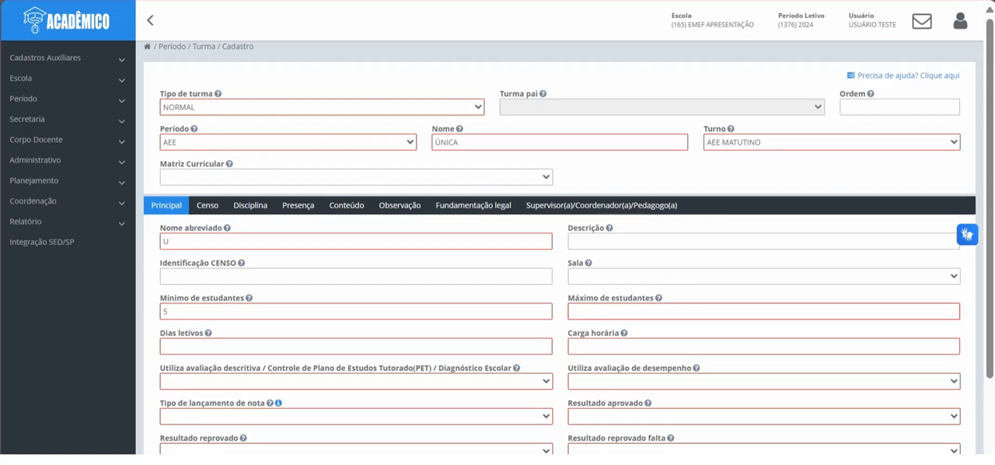
text(15)
Step: Set the class's school days to 200 and its workload to 0800:00
click(356, 346)
text(200)
click(763, 346)
text(080000)
Step: Set both descriptive and performance evaluation to Não, and the grade entry type to LIBERAR ATA
scroll(559, 310, down, 2)
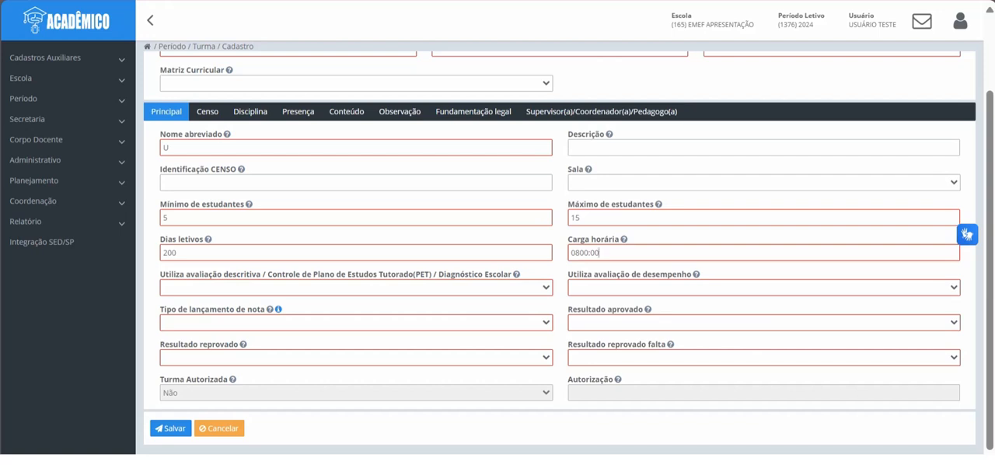
click(356, 287)
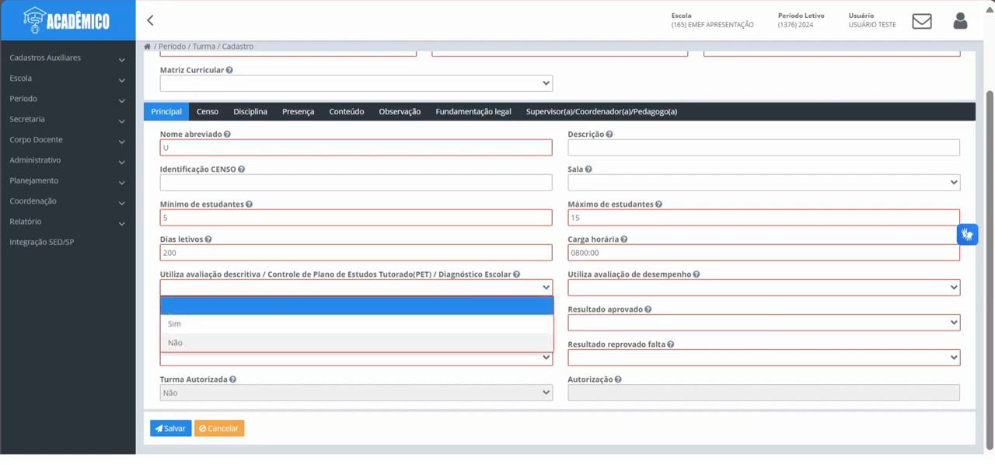
click(175, 341)
click(763, 287)
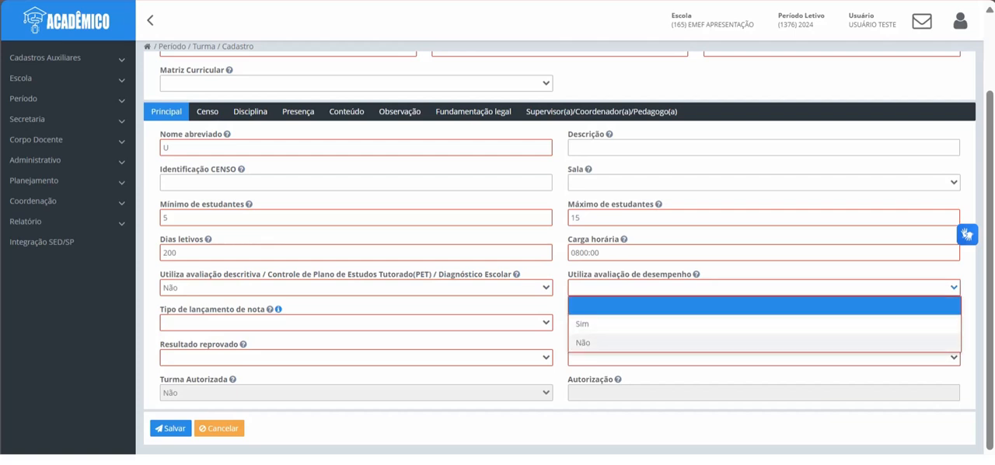
click(582, 342)
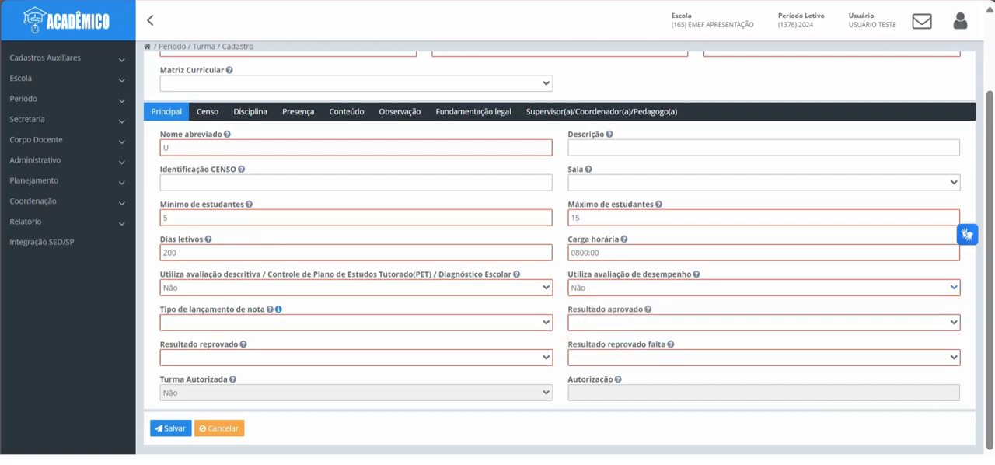
click(356, 322)
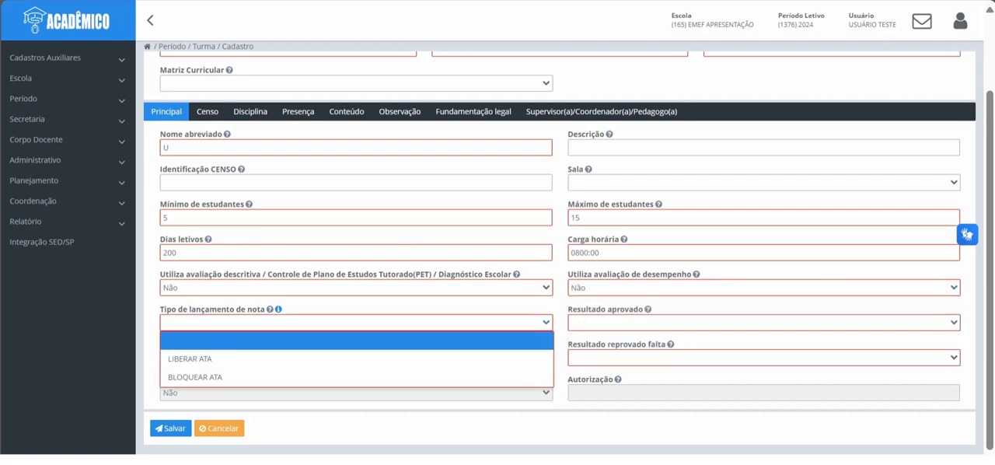
click(190, 358)
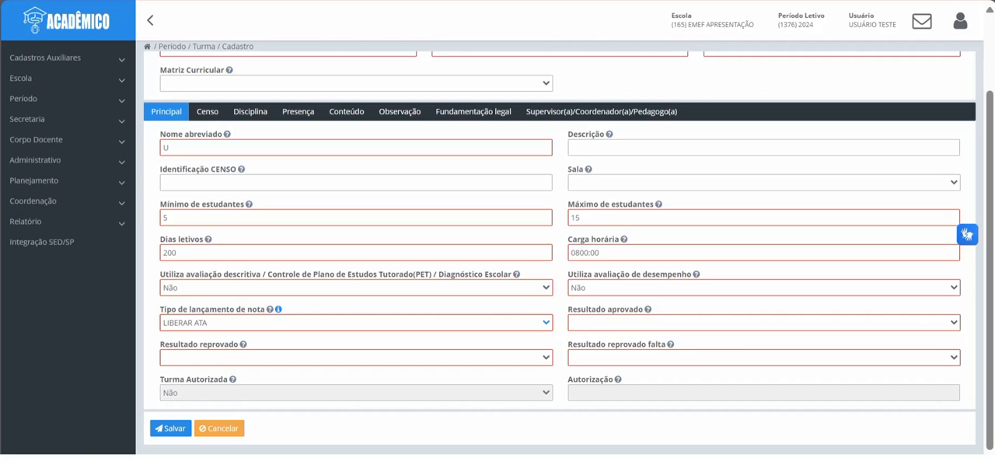
Step: Set the approved result to CURSANDO, and both the failed and failed-by-absence results to NÃO SE APLICA
click(763, 323)
scroll(764, 385, down, 4)
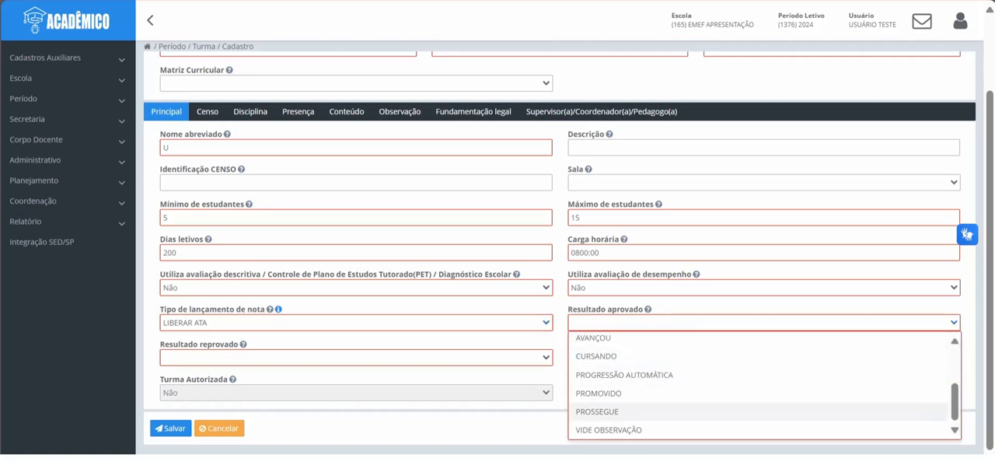
click(596, 356)
click(355, 357)
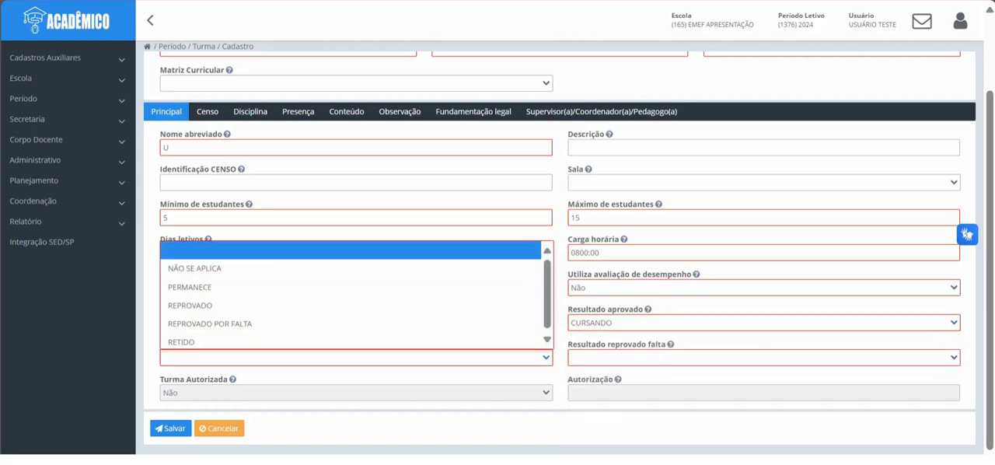
click(195, 268)
click(763, 357)
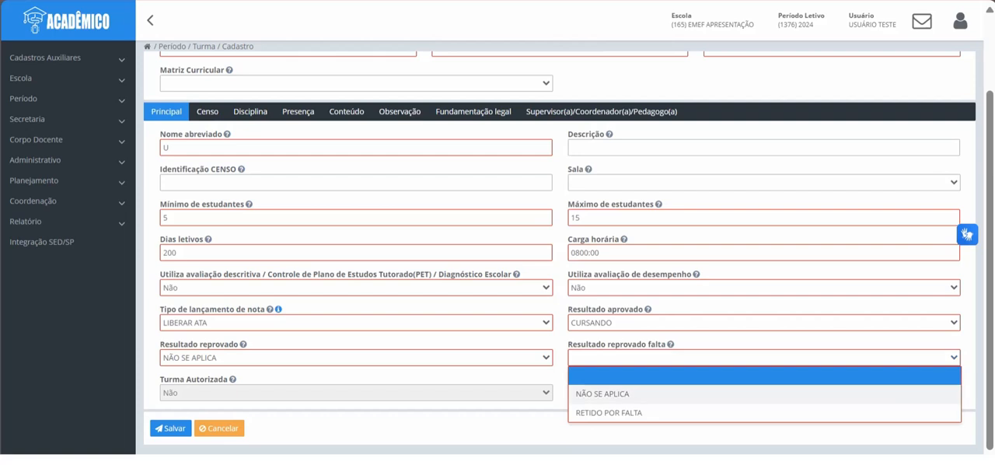
click(602, 394)
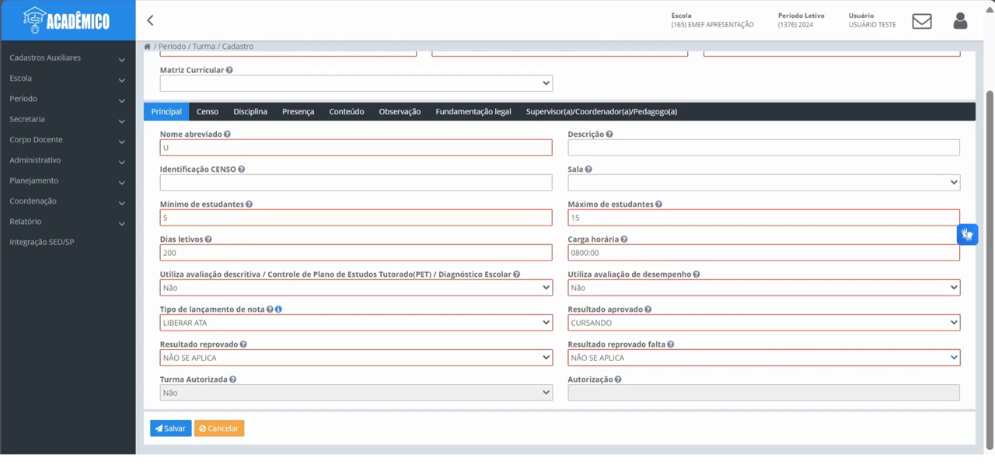
Step: In the census data, set the teaching mediation type to Presencial and indicate that the class has no differentiated operating location
click(208, 111)
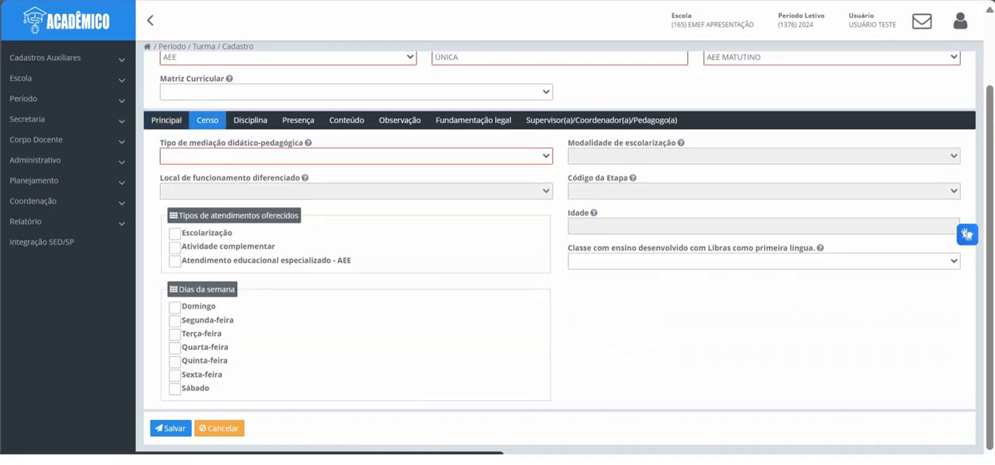
click(356, 156)
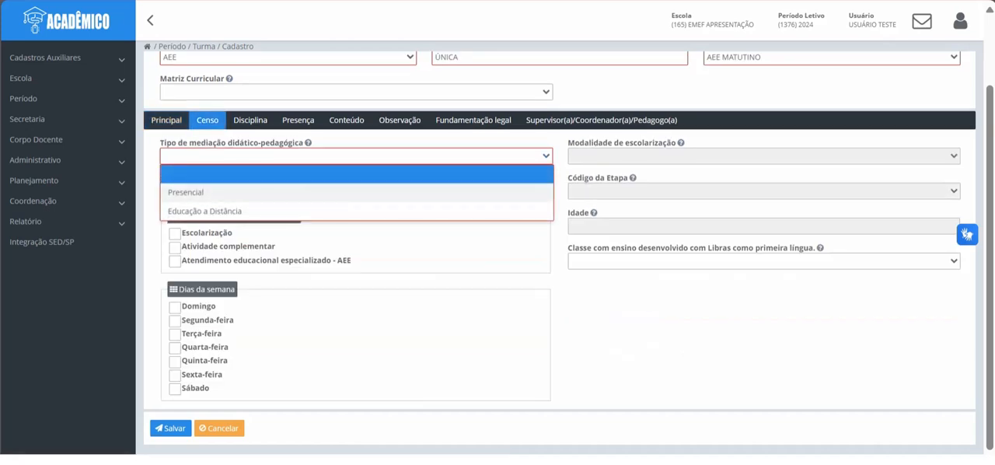
click(185, 192)
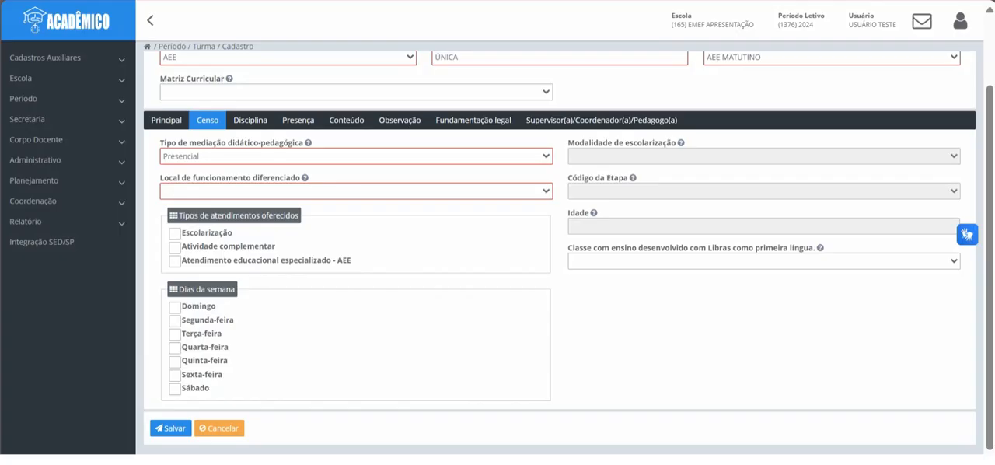
click(356, 191)
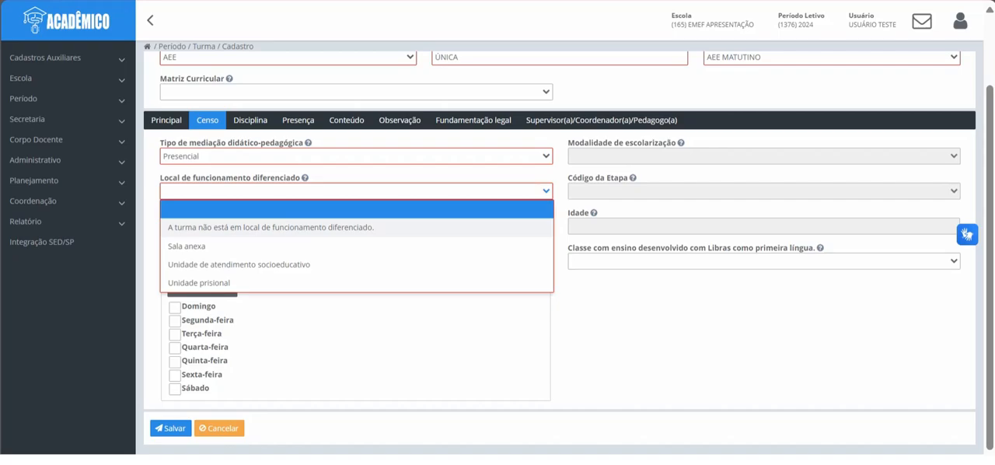
click(270, 228)
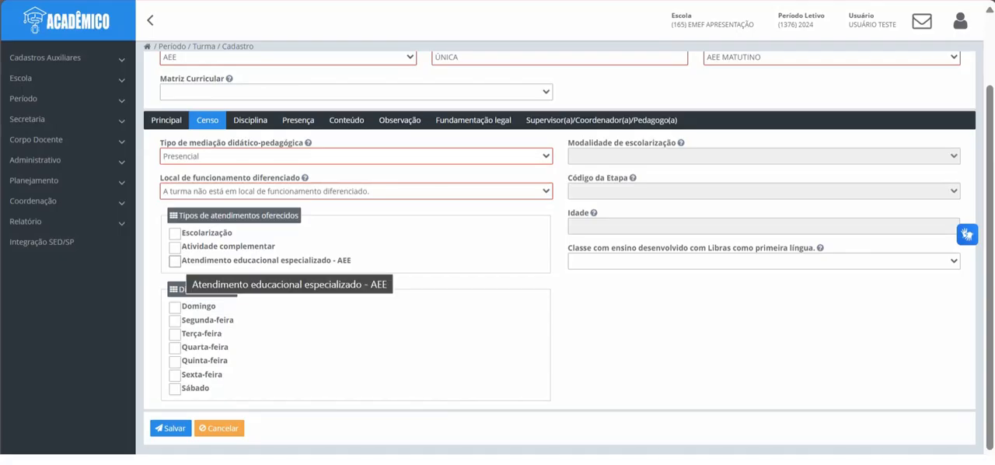
Step: Mark Atendimento educacional especializado - AEE as the service offered, with Segunda-feira, Quarta-feira and Sexta-feira as class days
click(175, 260)
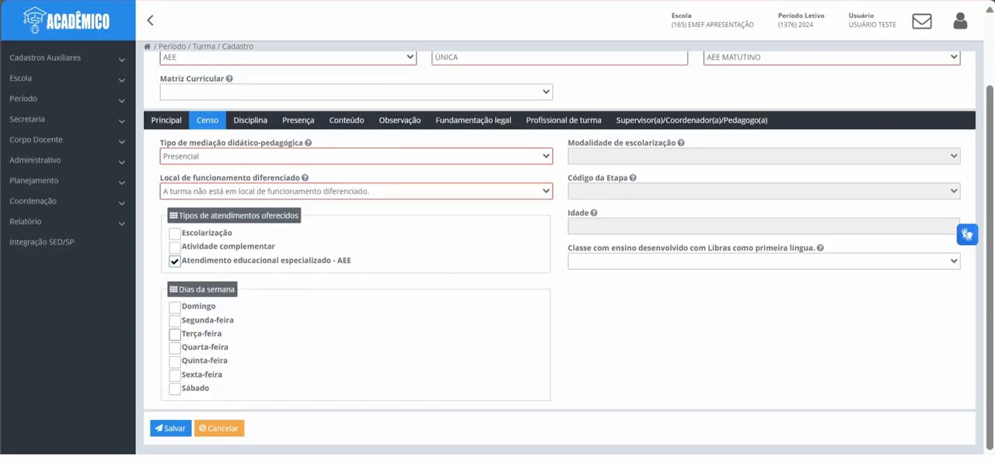
click(175, 320)
click(174, 348)
click(174, 375)
Step: Add a new subject record to the class using the discipline ATENDIMENTO EDUCACIONAL ESPECIALIZADO - AEE
click(250, 119)
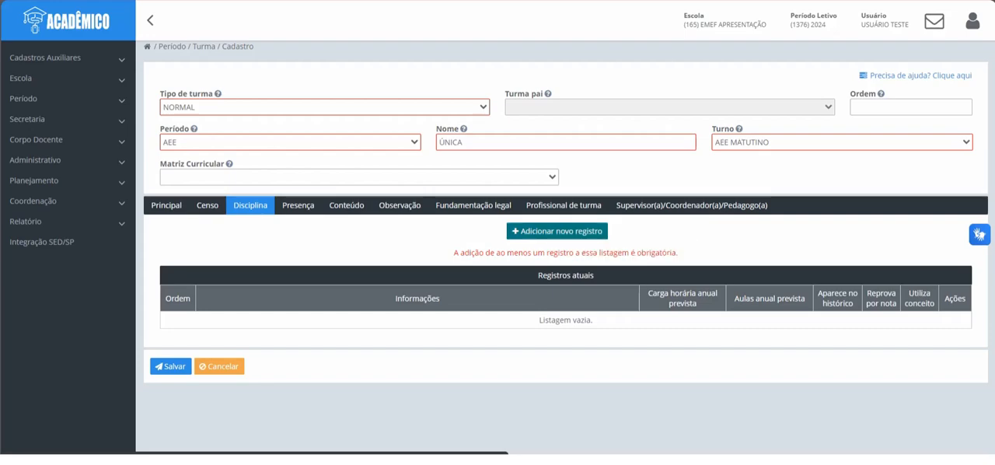
click(573, 230)
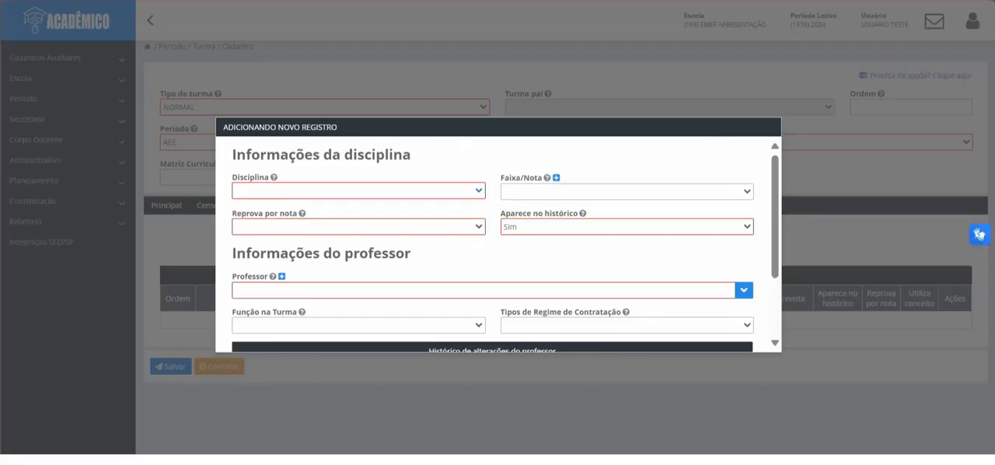
click(358, 190)
text(ate)
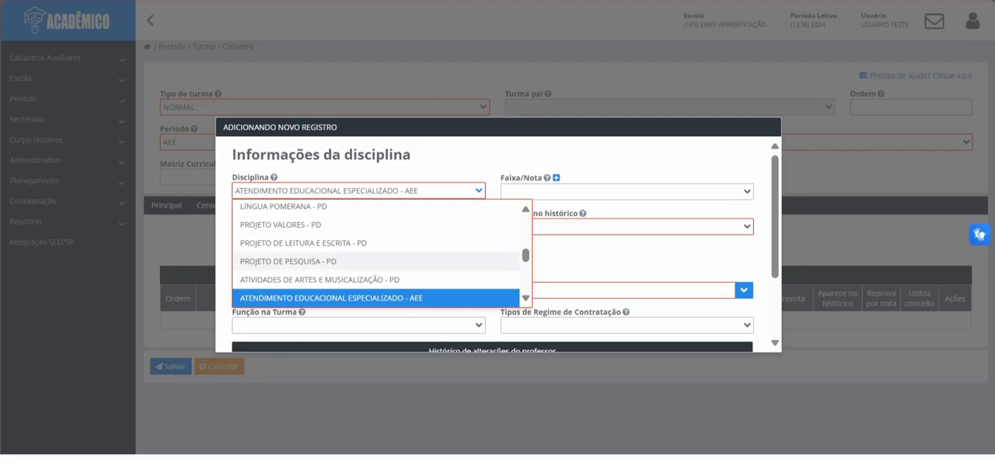
key(Return)
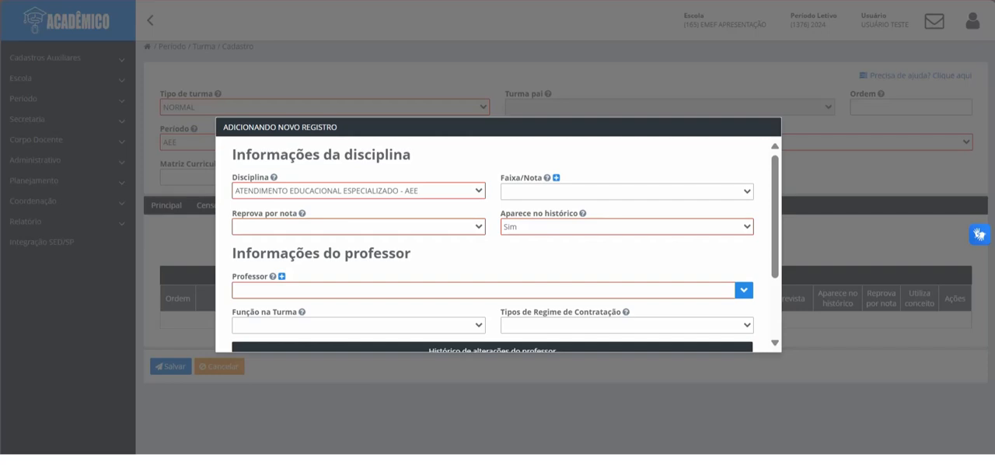
Step: Set the subject's failing by grade and appearing in the transcript options both to Não
click(358, 227)
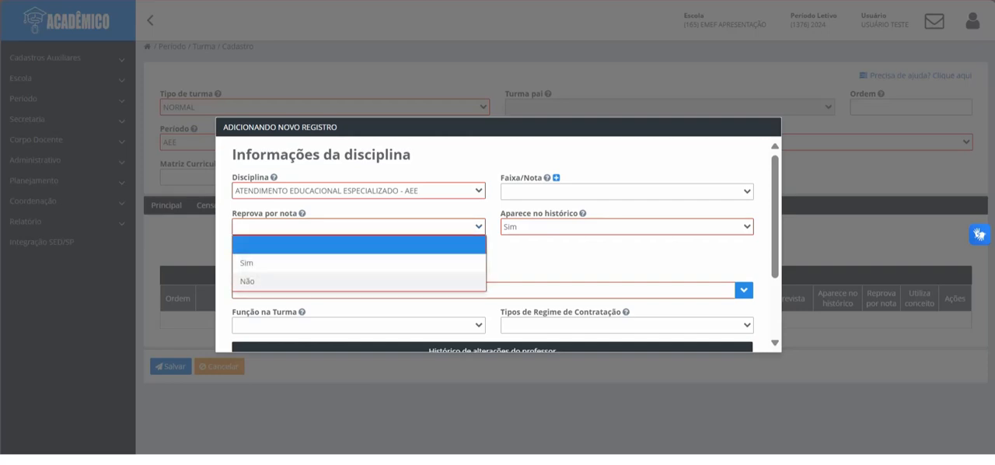
click(359, 280)
click(626, 226)
click(626, 262)
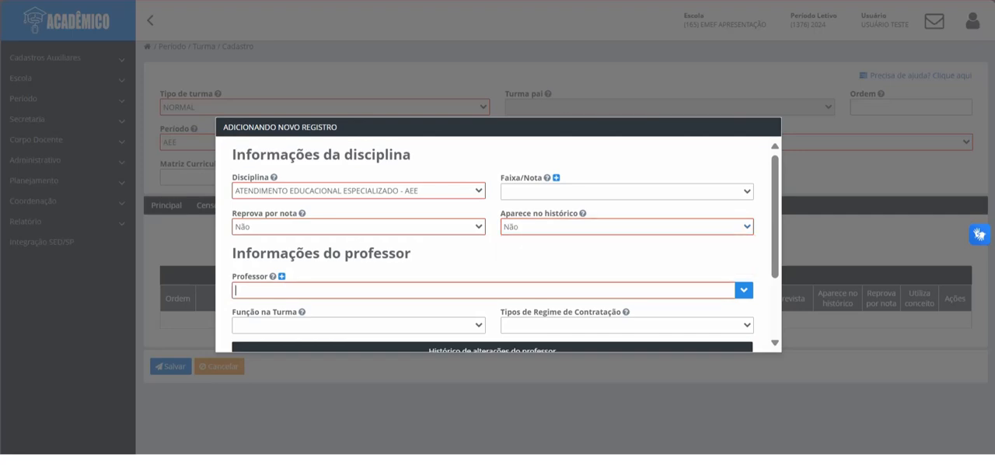
Step: Assign the teacher to the subject with the function Docente and the contract type CONTRATO TEMPORÁRIO, and add the record
text(ANNA)
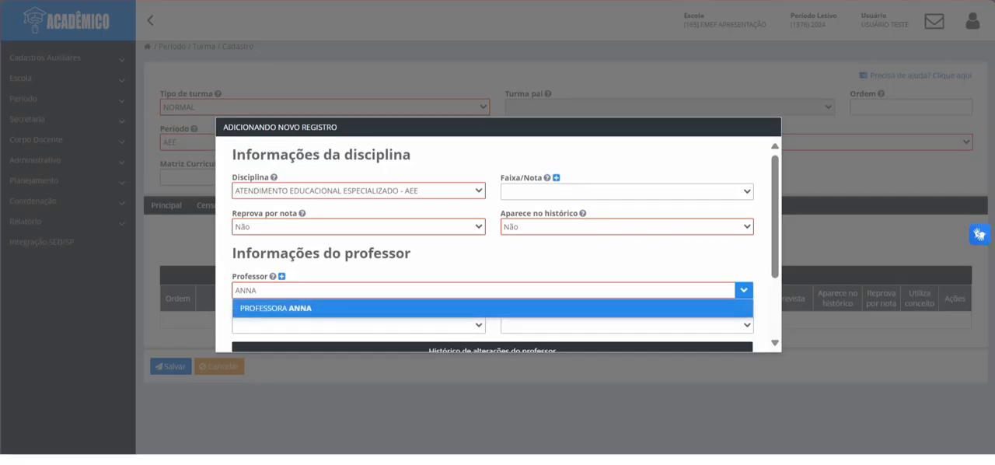
key(Return)
click(358, 324)
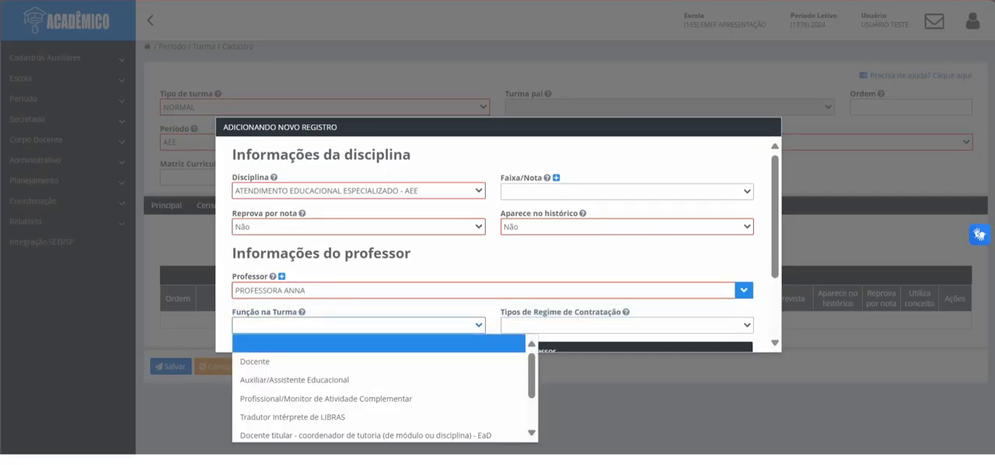
click(342, 361)
click(626, 325)
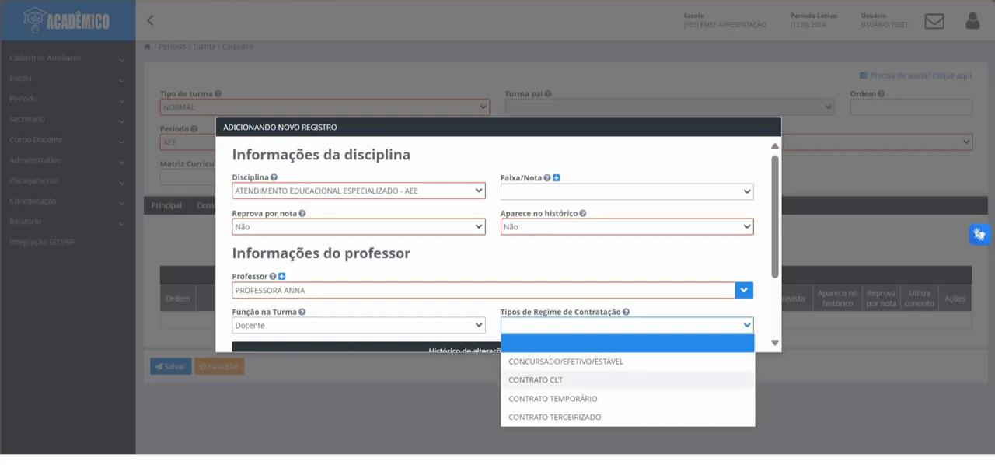
click(554, 398)
scroll(498, 244, down, 1)
scroll(498, 244, down, 2)
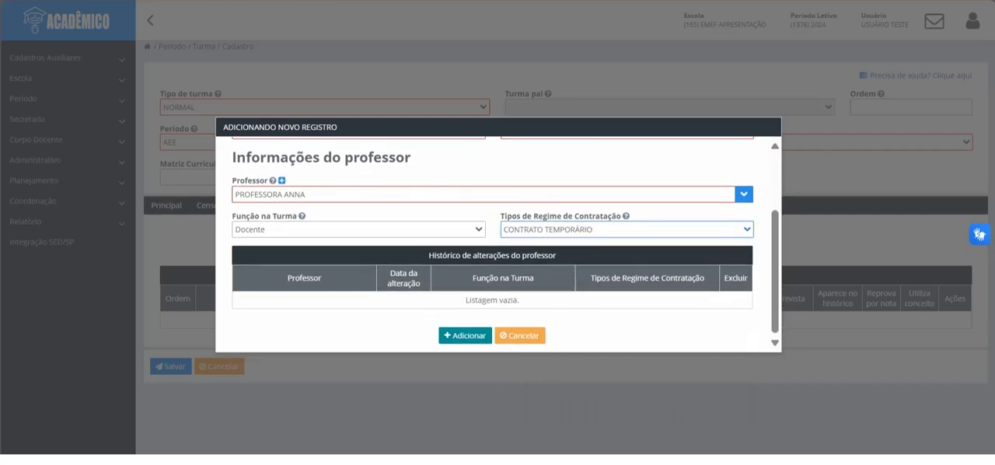
click(469, 333)
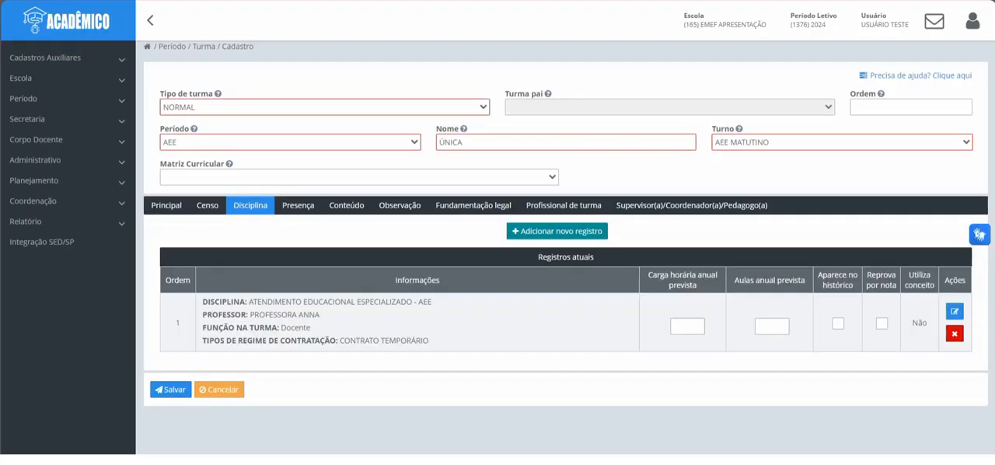
Step: Set the grouping type to Geral for both the attendance and the content records of the class
click(297, 205)
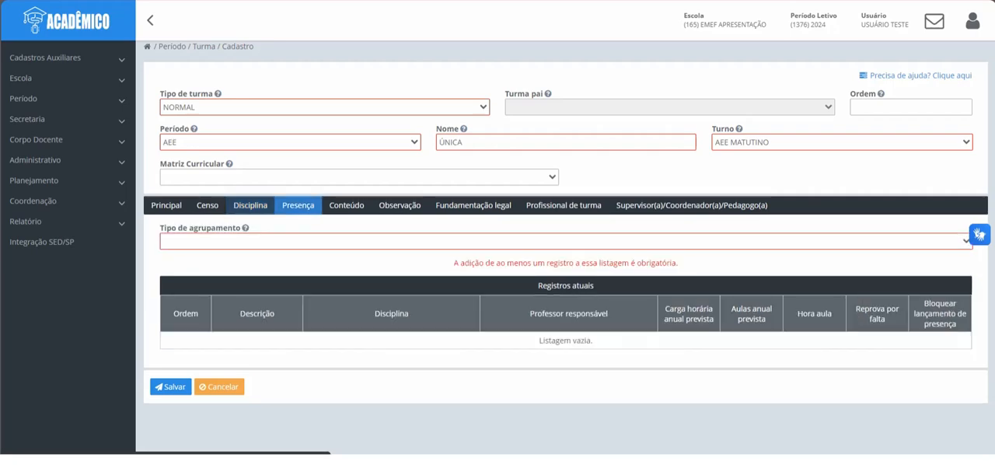
click(299, 242)
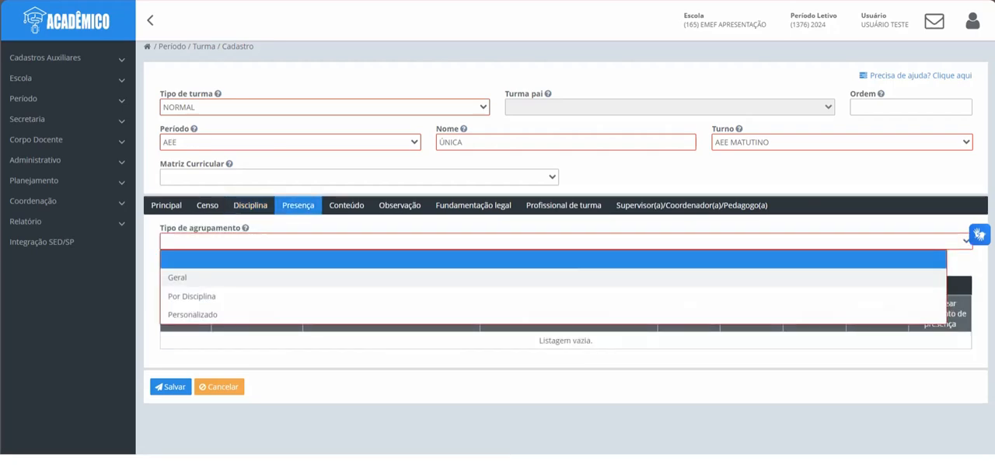
click(291, 277)
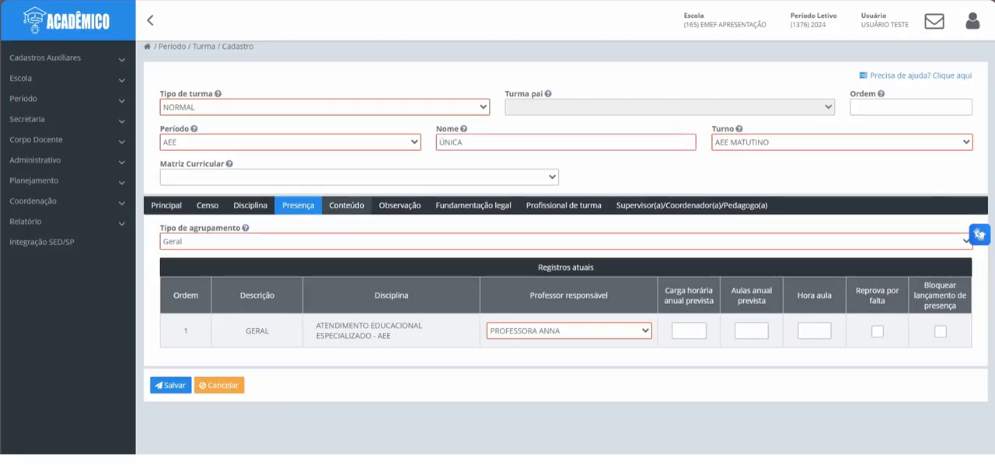
click(346, 205)
click(345, 242)
click(339, 278)
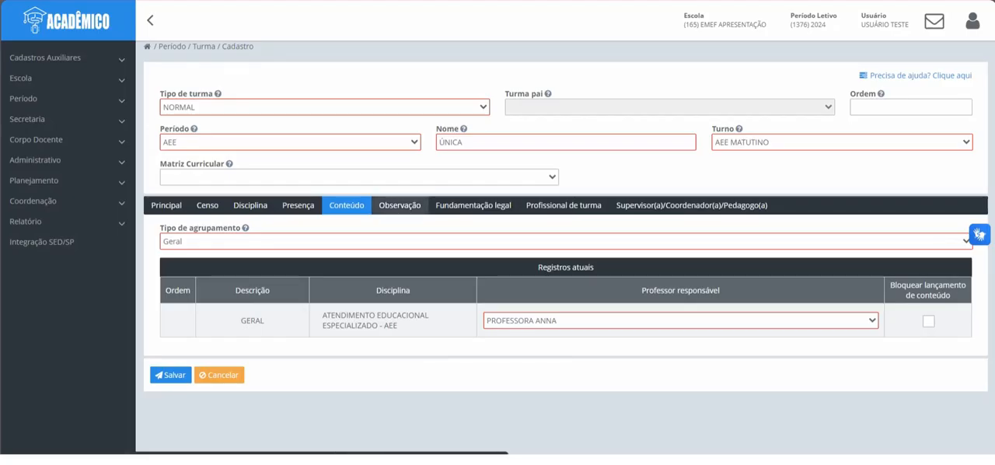
Step: Review the class's observation, legal basis, class professional and supervisor sections without filling them in, and save the class
click(399, 205)
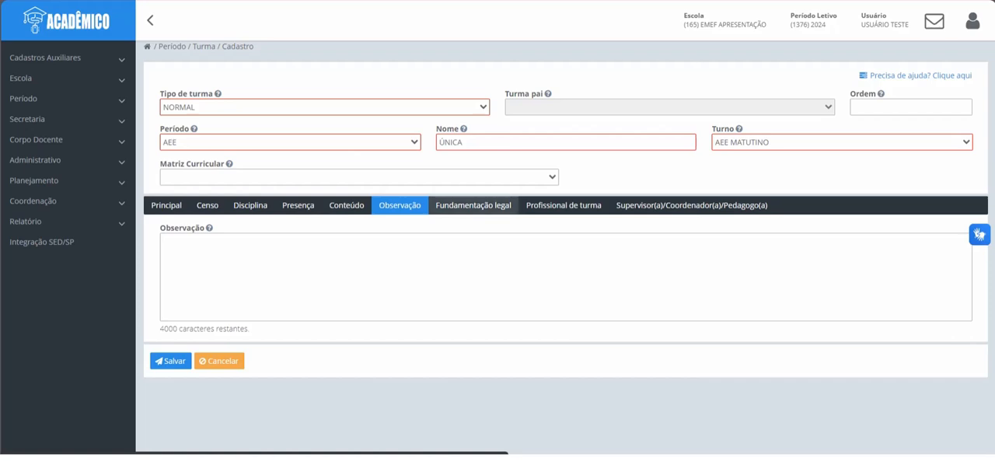
click(473, 205)
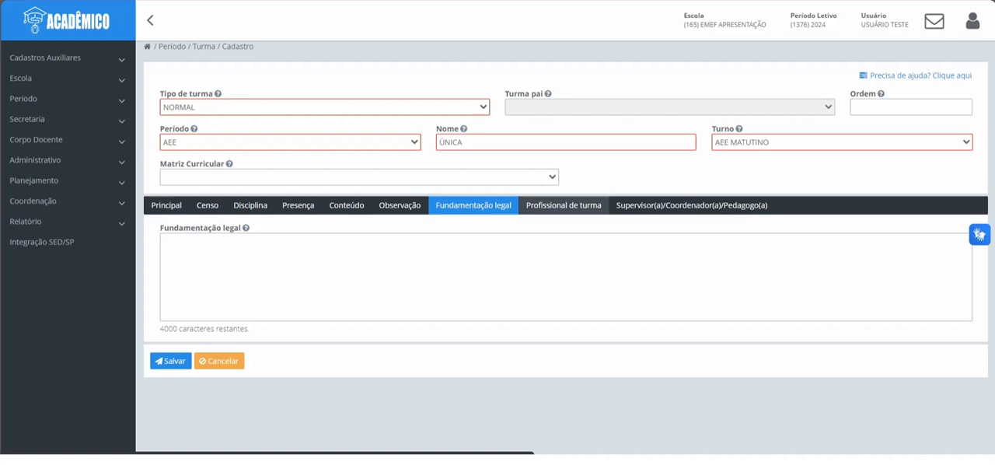
click(564, 205)
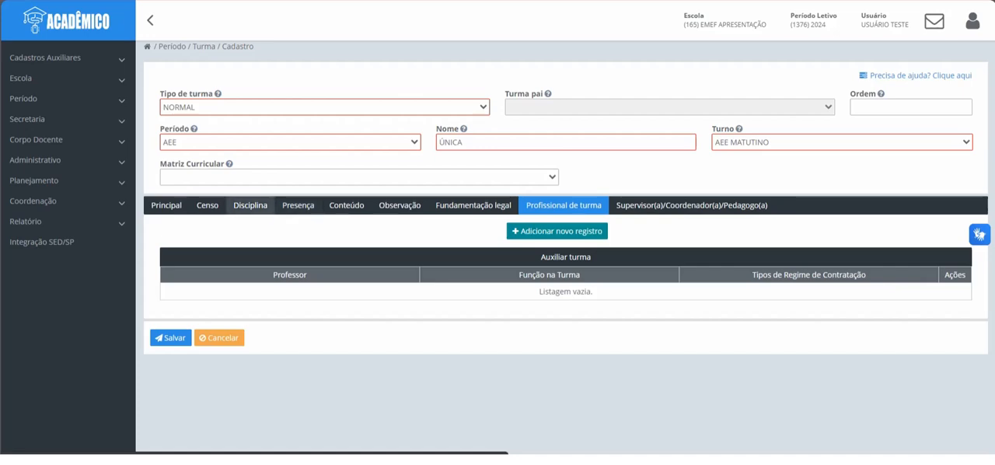
click(251, 205)
click(563, 205)
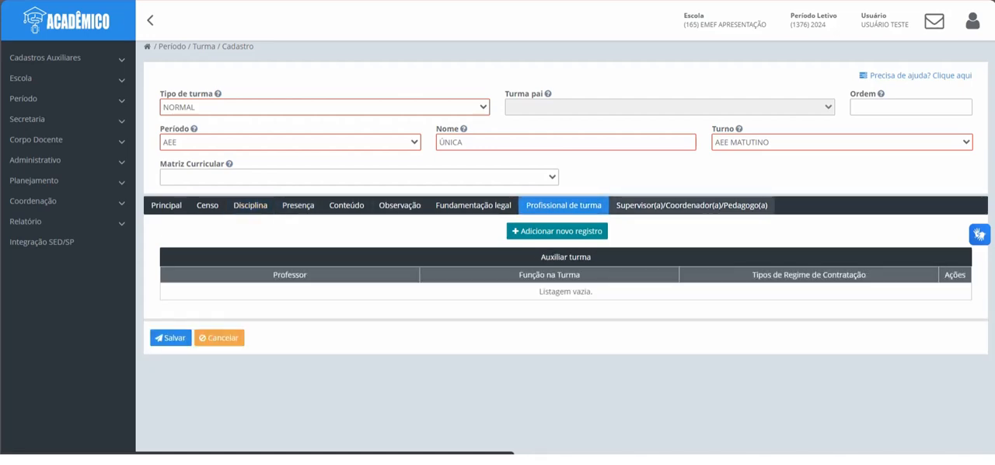
click(691, 205)
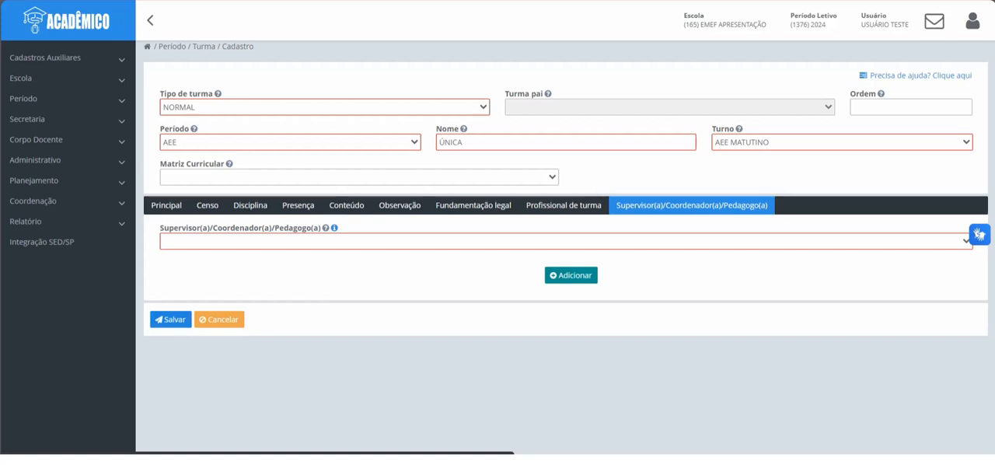
click(170, 319)
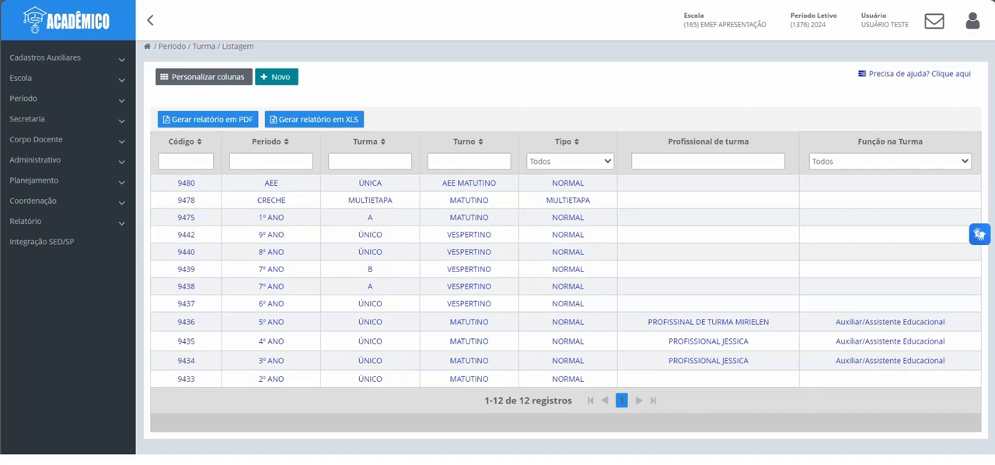
Step: Filter the class list by the period "atividade"
click(270, 161)
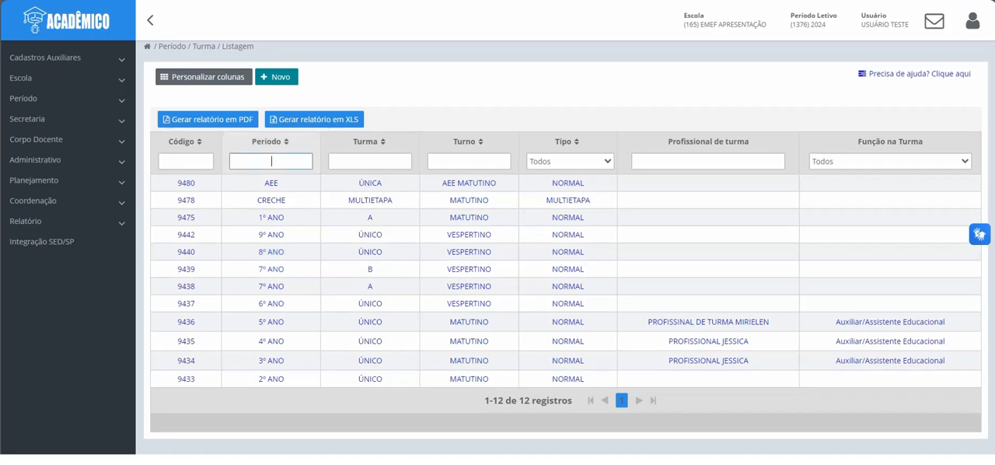
text(atividade)
key(Return)
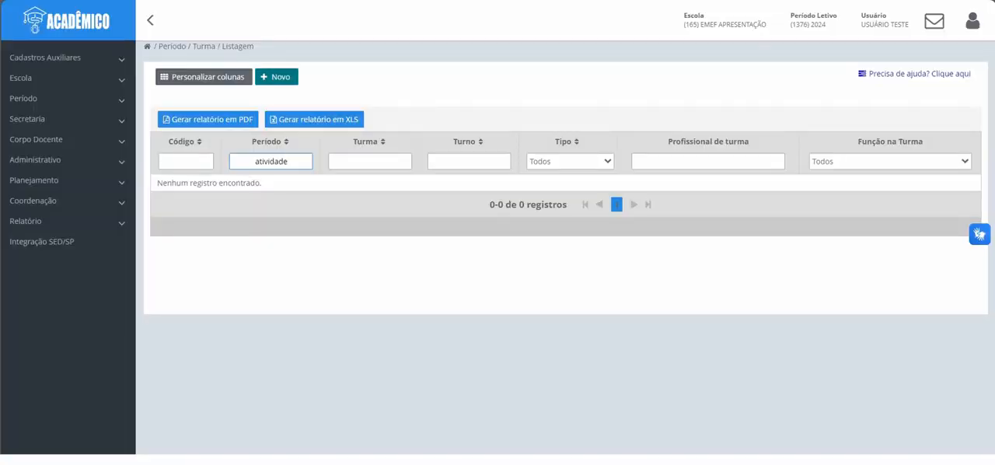
Step: Create a new class of type NORMAL for the period ATIVIDADE COMPLEMENTAR and dismiss the period notice
click(276, 77)
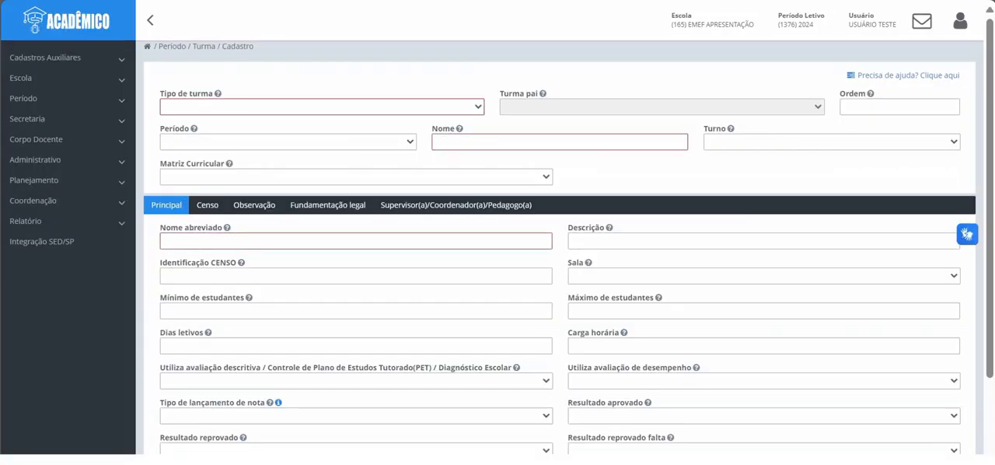
click(322, 107)
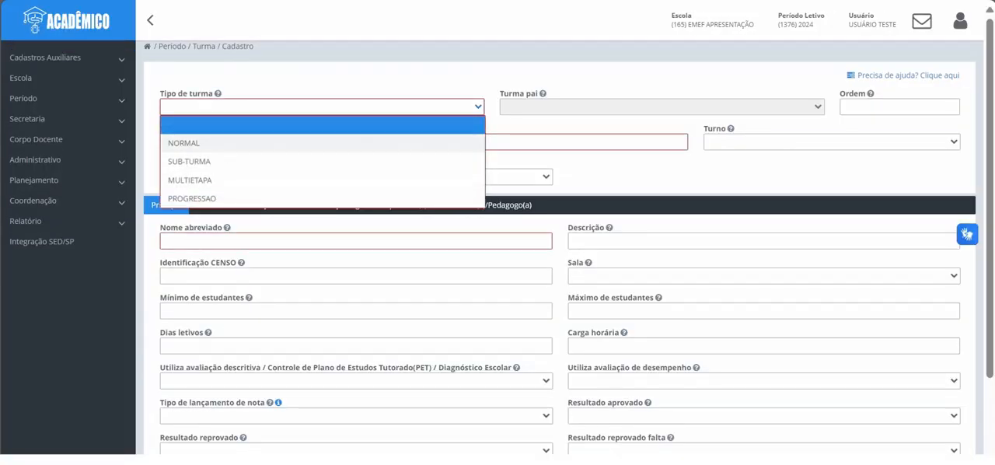
click(184, 143)
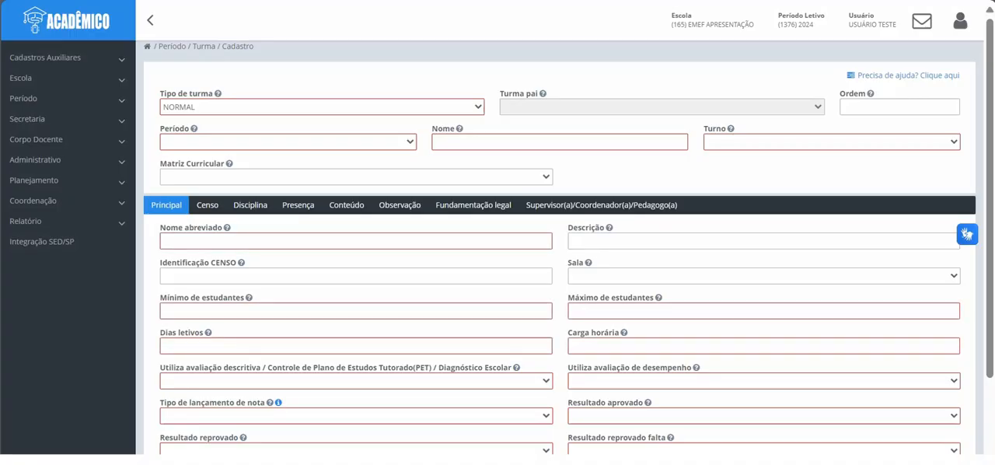
click(288, 142)
text(at)
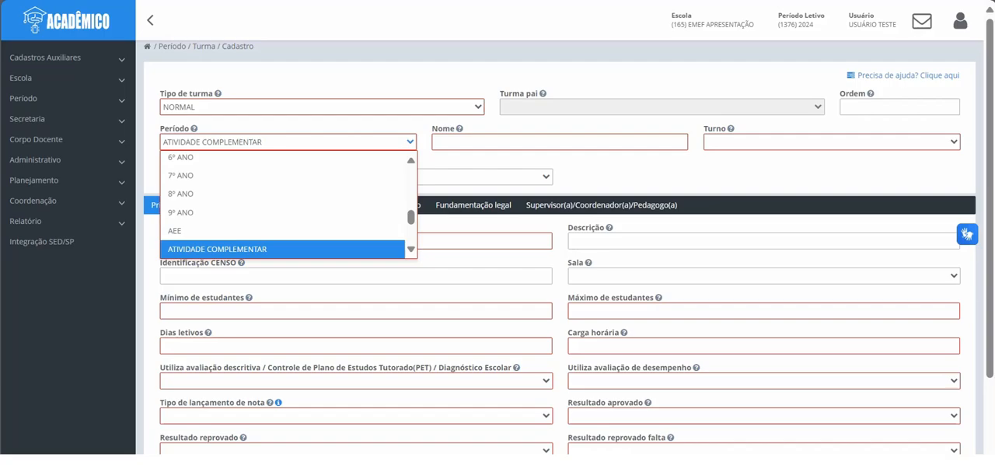
key(Return)
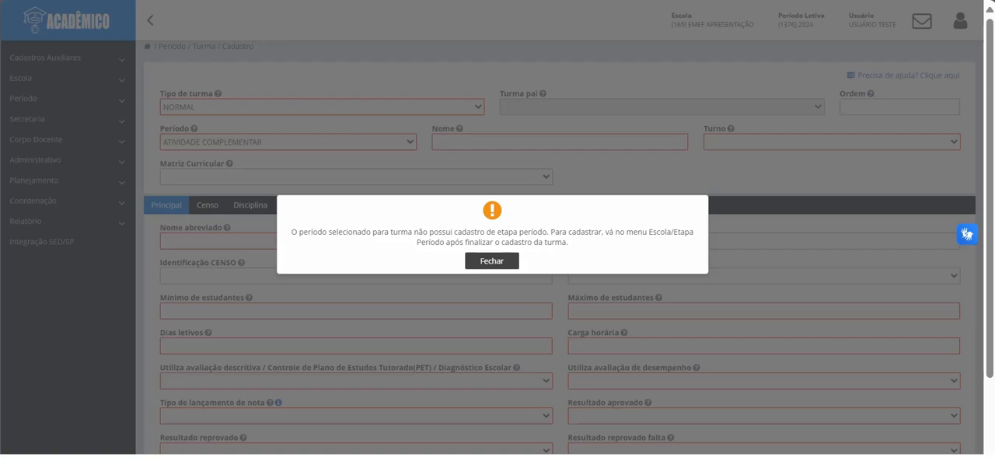
key(Return)
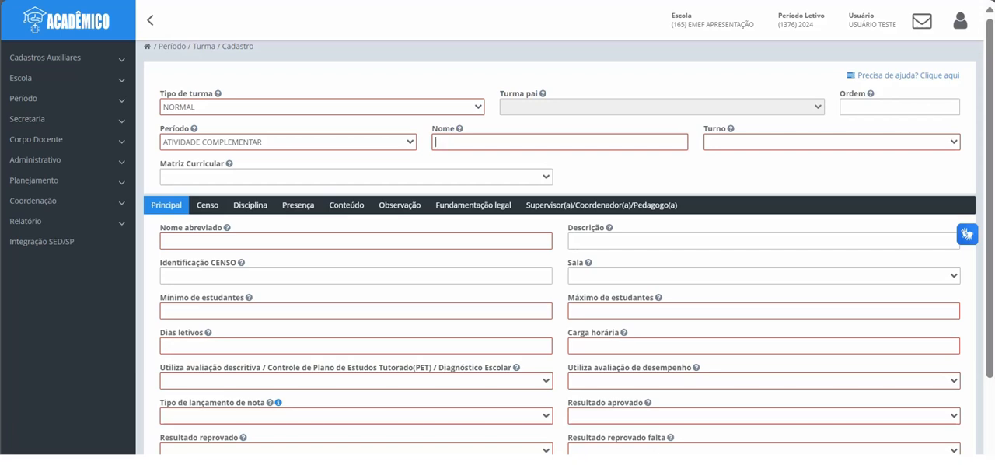
Step: Set the class name and abbreviated name to 01, with the shift AC - 10 AS 11
text(01)
click(831, 142)
click(824, 177)
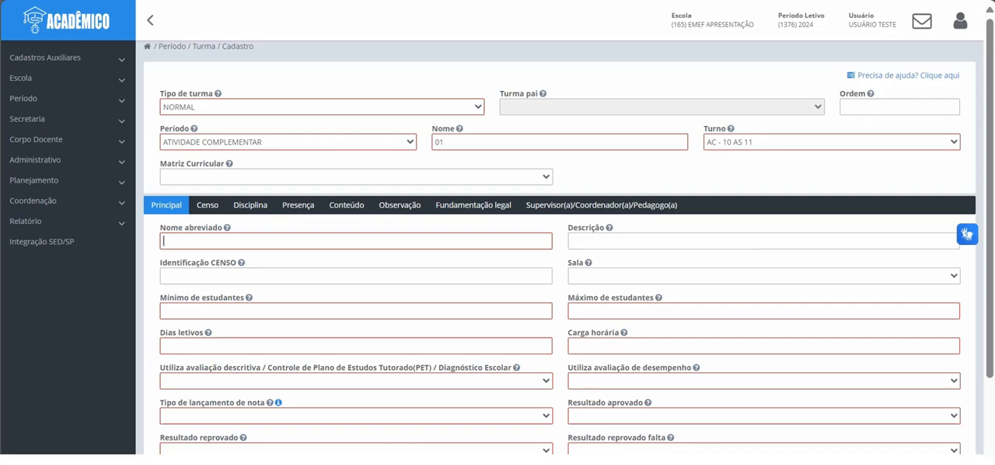
text(01)
Step: Set a minimum of 5 and a maximum of 15 students, 200 school days and a workload of 0800:00
click(355, 310)
text(5)
click(763, 311)
text(15)
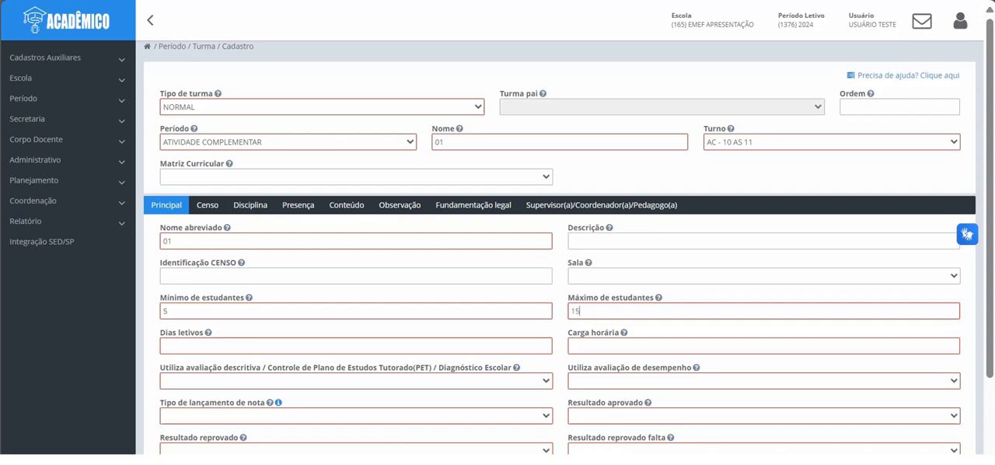
click(356, 345)
text(200)
click(763, 346)
text(080000)
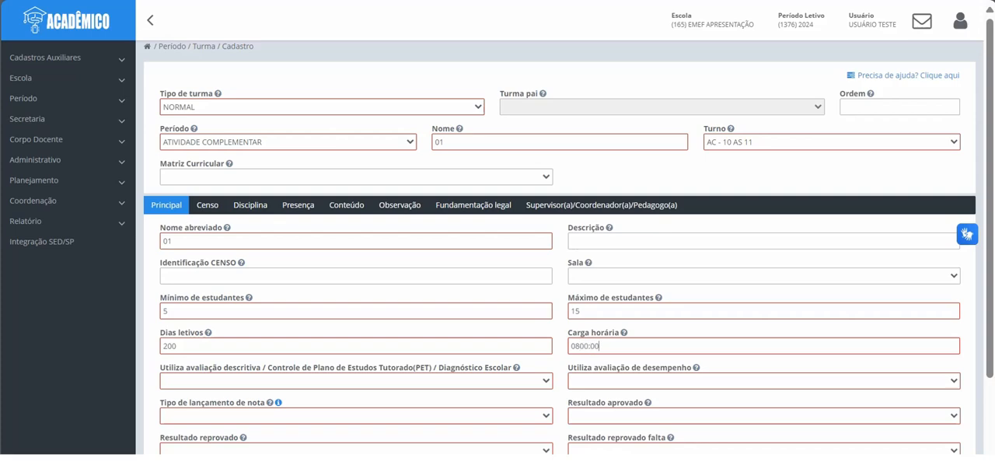
Step: Set descriptive assessment and performance assessment to Não, and the grade entry type to LIBERAR ATA
scroll(559, 311, down, 2)
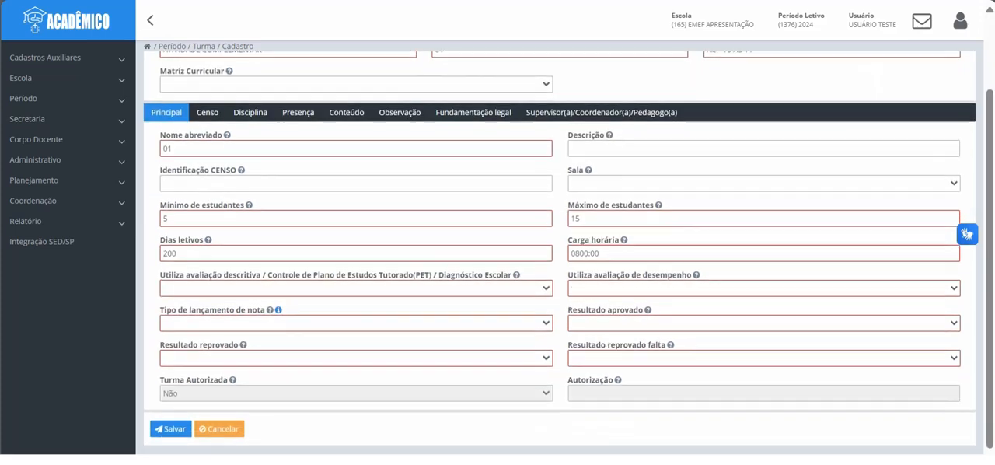
click(356, 287)
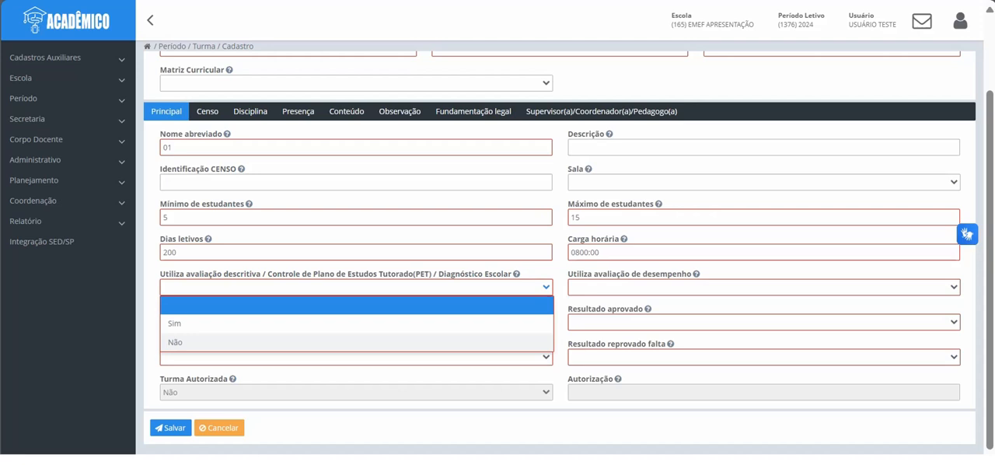
click(174, 342)
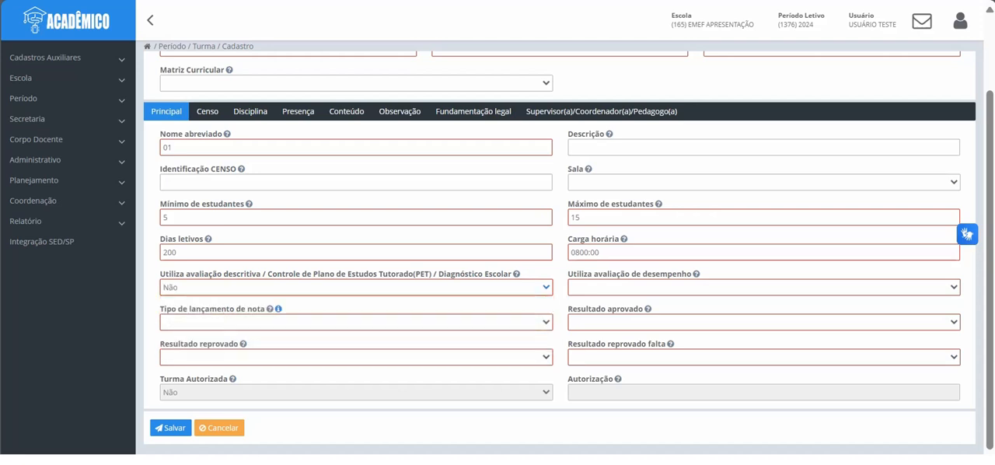
click(763, 287)
click(763, 342)
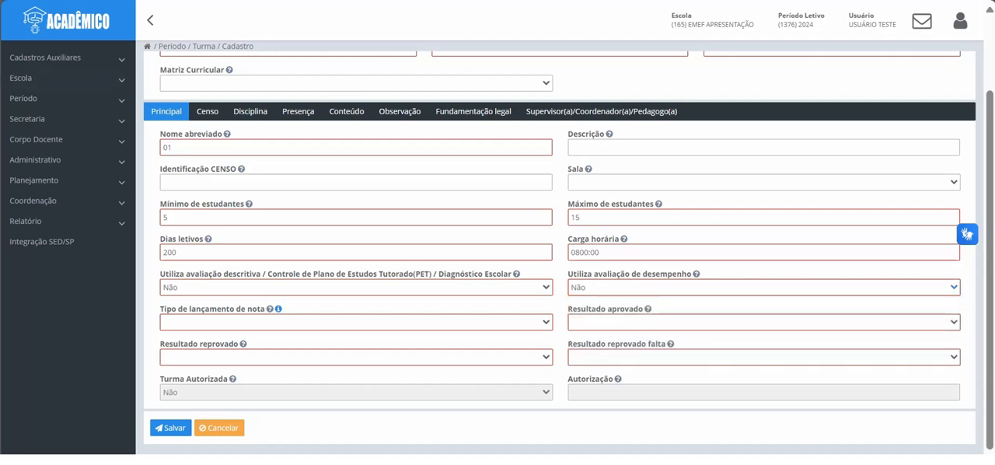
click(356, 322)
click(233, 358)
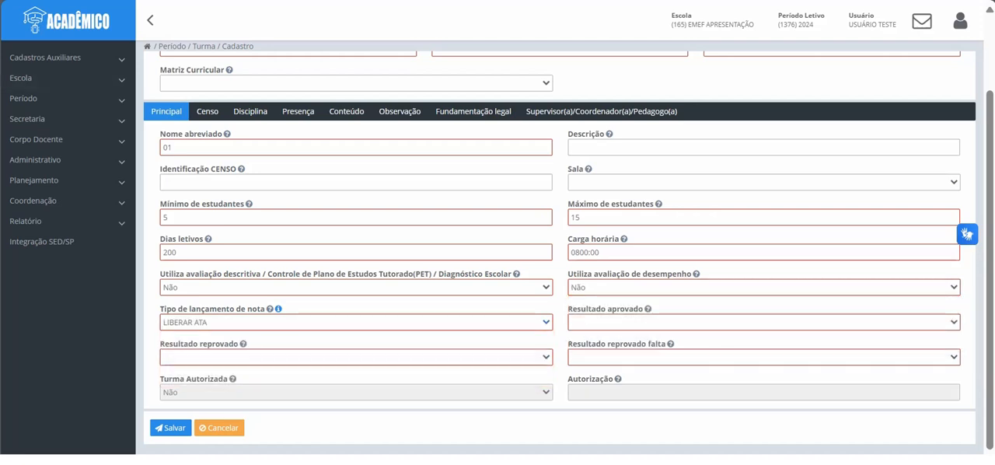
Step: Set the approved result to CURSANDO, and the failed and failed-by-absence results to NÃO SE APLICA
click(763, 322)
scroll(622, 408, down, 1)
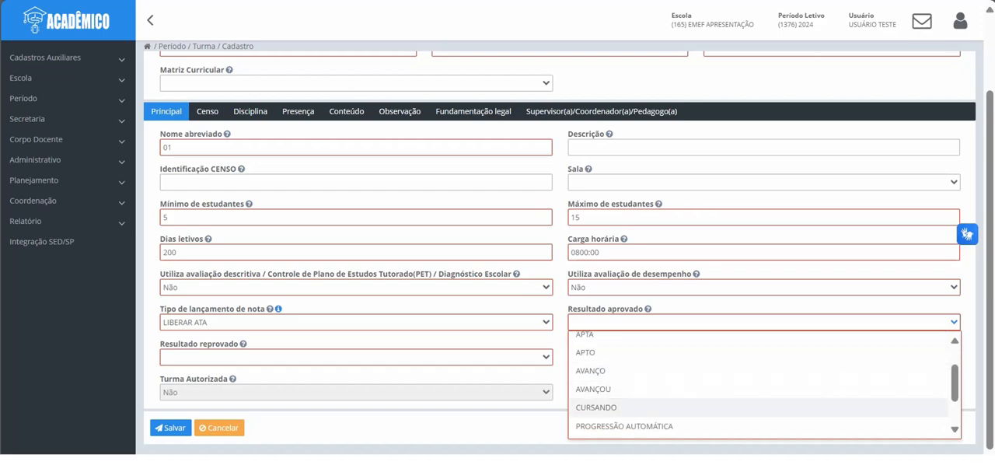
click(622, 407)
click(356, 357)
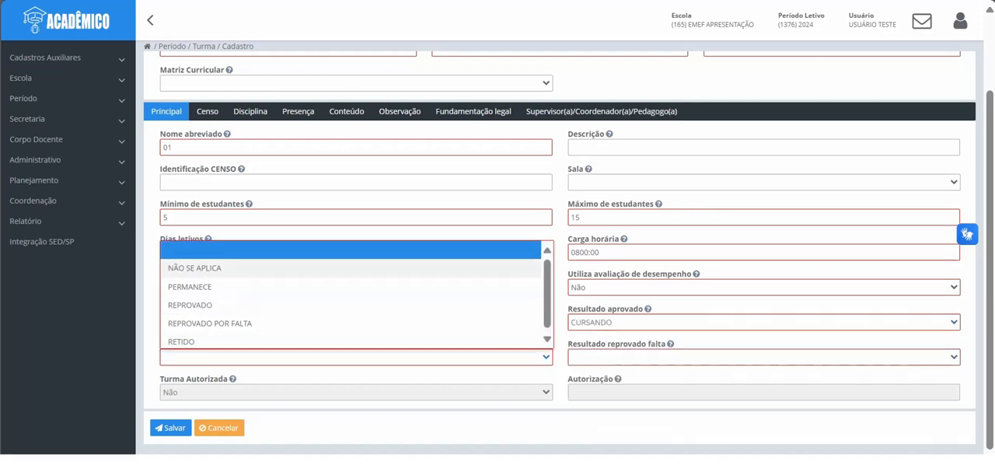
click(233, 269)
click(763, 356)
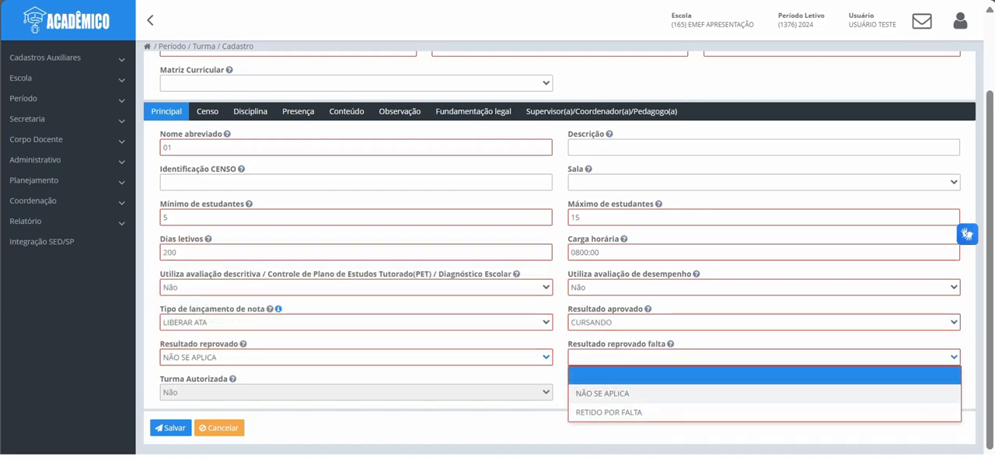
click(621, 393)
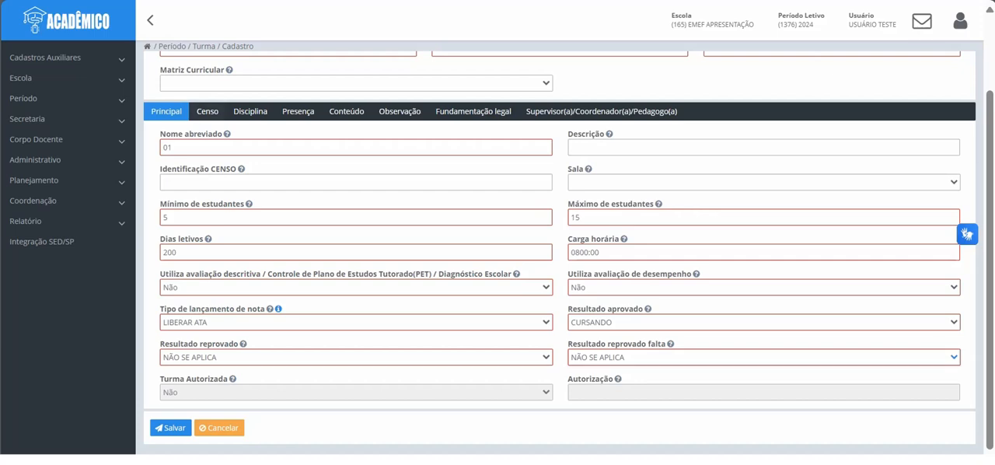
Step: In the census data, set the didactic mediation type to Presencial and the differentiated location to "A turma não está em local de funcionamento diferenciado."
click(208, 112)
click(356, 155)
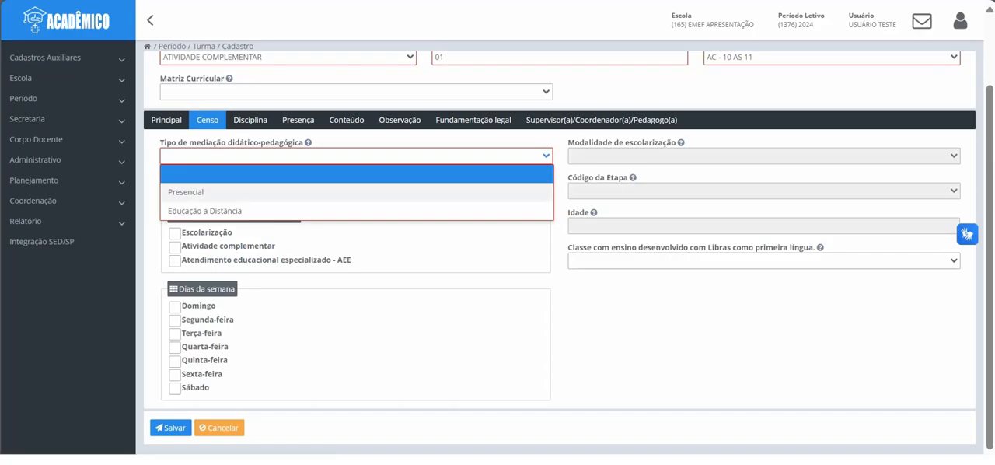
click(356, 192)
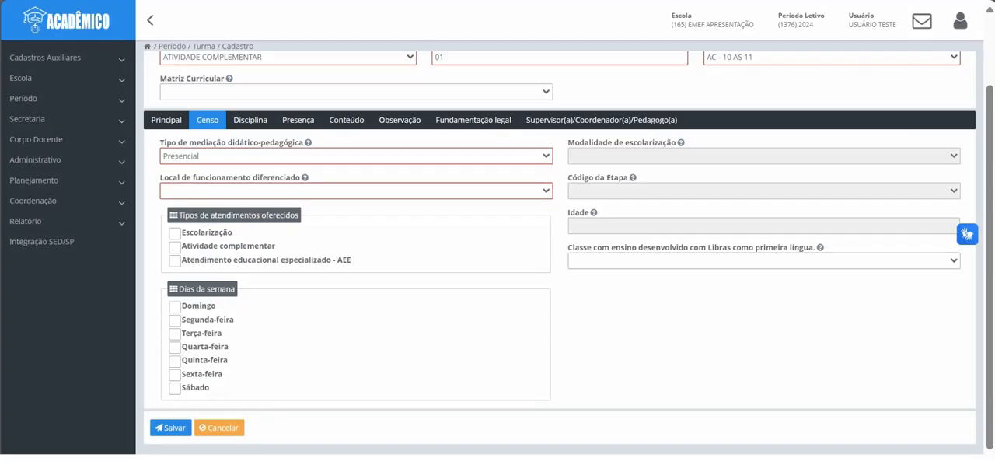
click(355, 191)
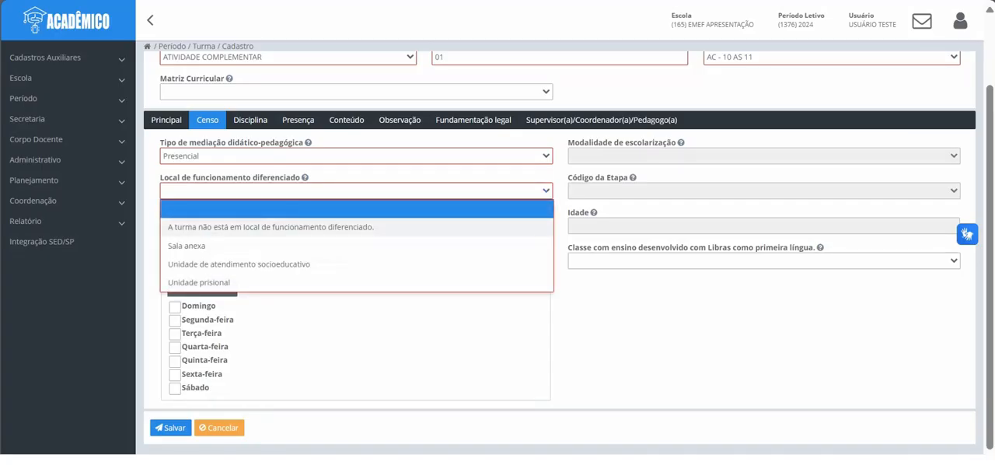
click(356, 226)
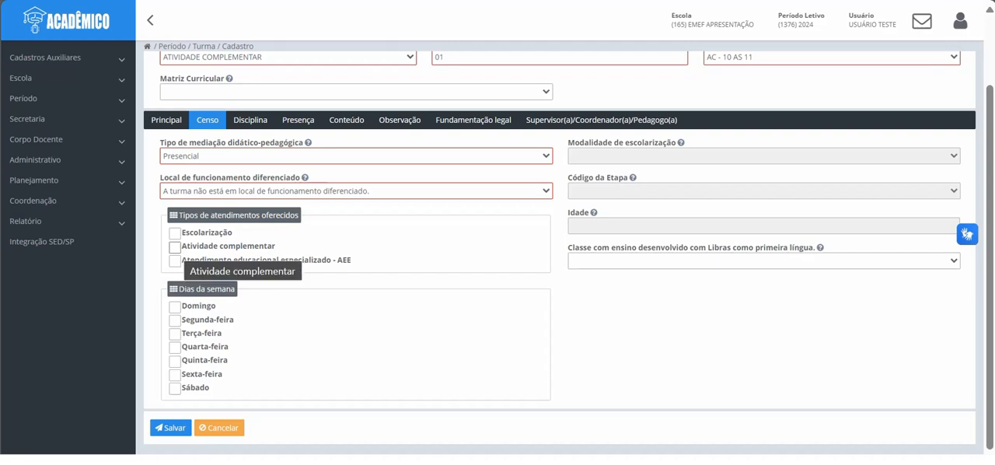
Step: Mark Atividade complementar as the service offered, held on Segunda-feira and Quarta-feira
click(174, 247)
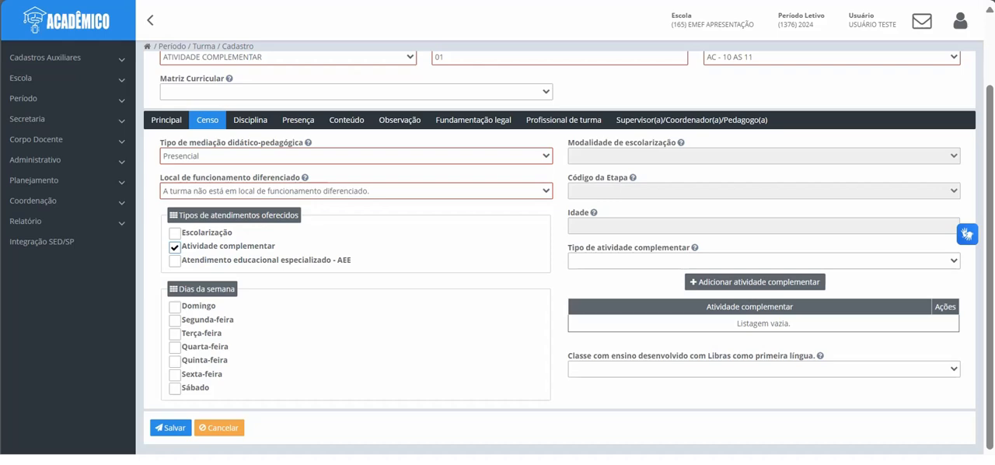
click(175, 319)
click(174, 347)
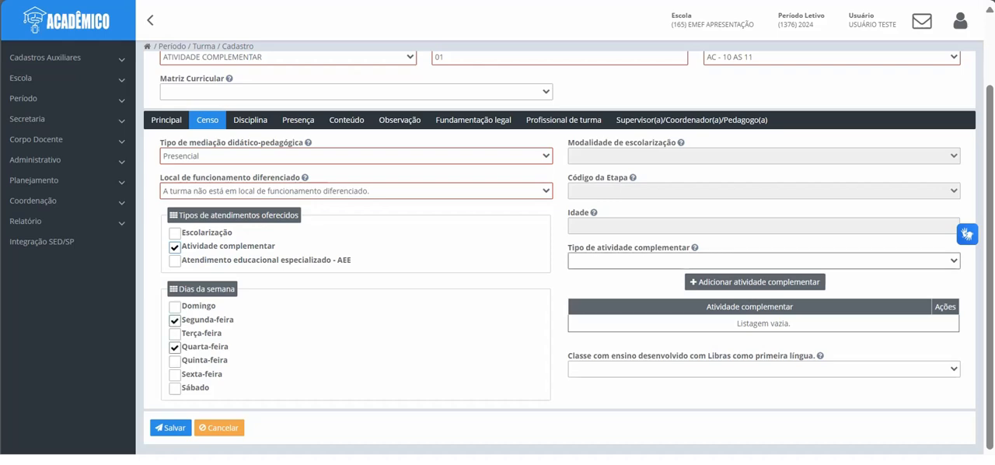
Step: Add 15002 - Artesanato as the class's complementary activity and browse the other activity types without choosing another
click(763, 260)
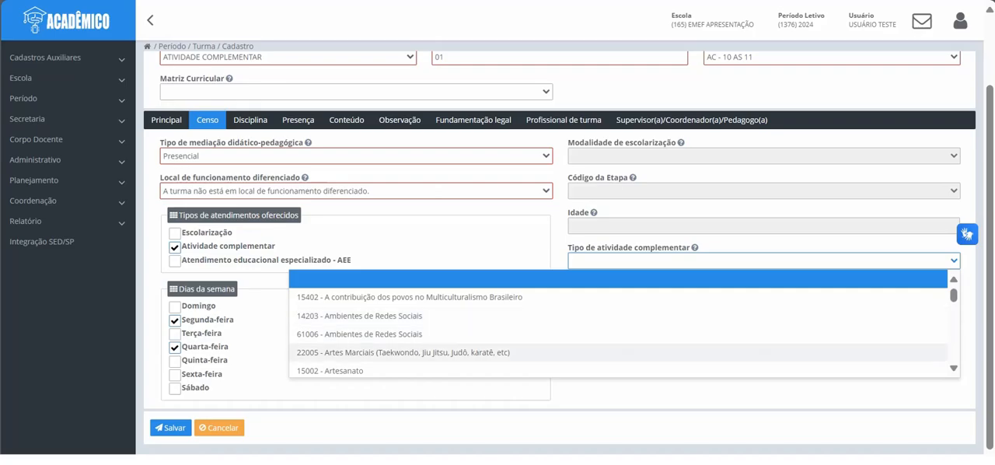
click(331, 371)
click(754, 281)
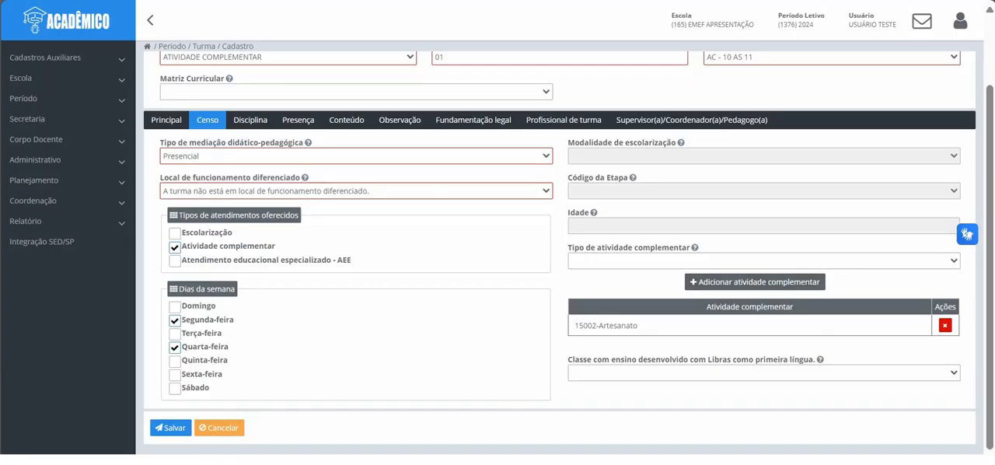
click(763, 261)
scroll(622, 309, down, 1)
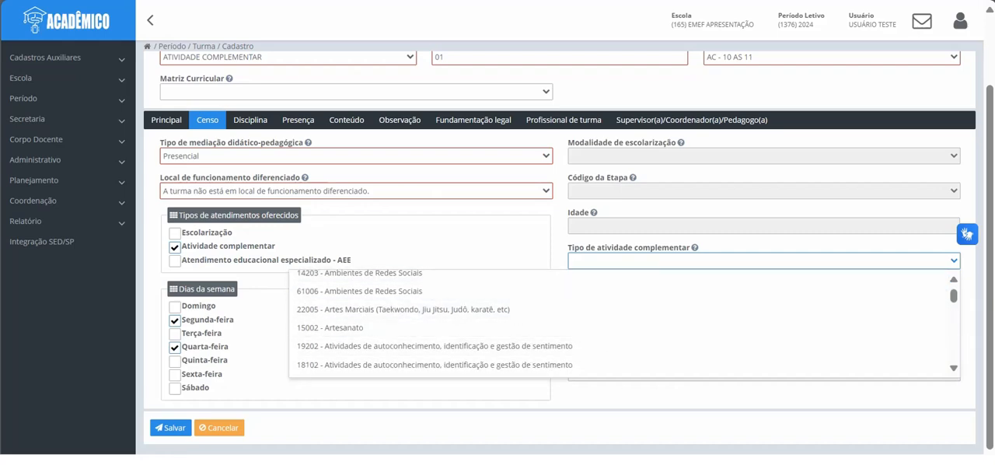
click(763, 248)
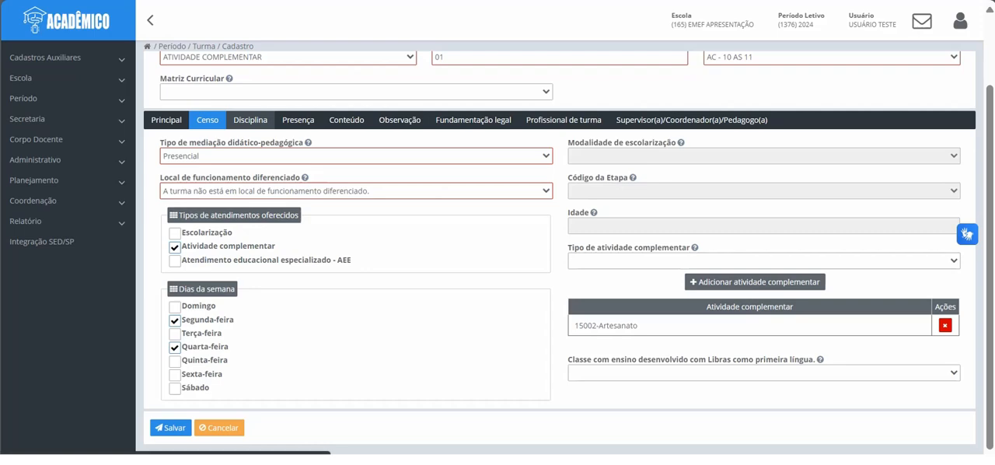
Step: Set the grouping type to Geral for both the attendance and the content records of the class
click(250, 120)
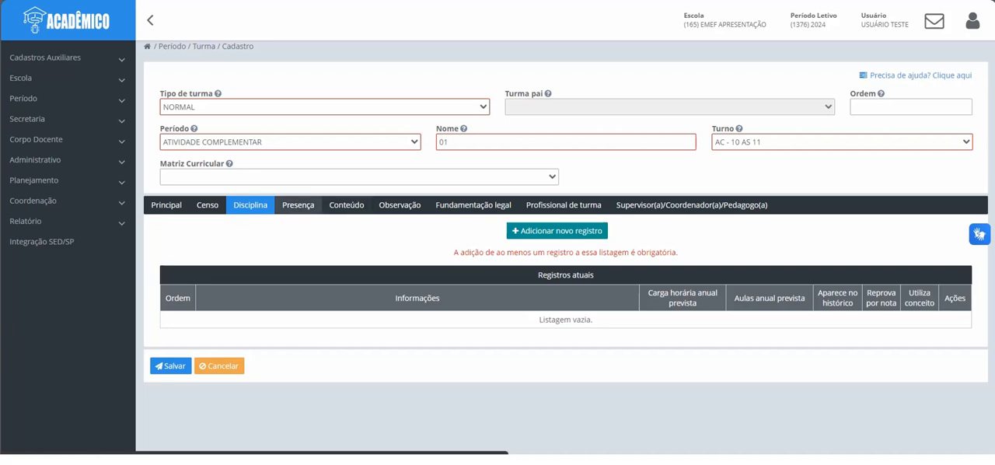
click(300, 205)
click(304, 241)
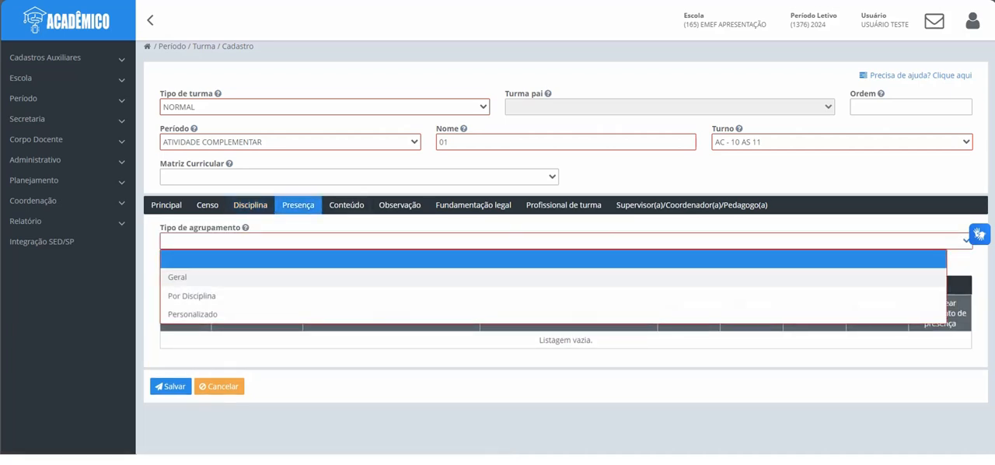
click(178, 276)
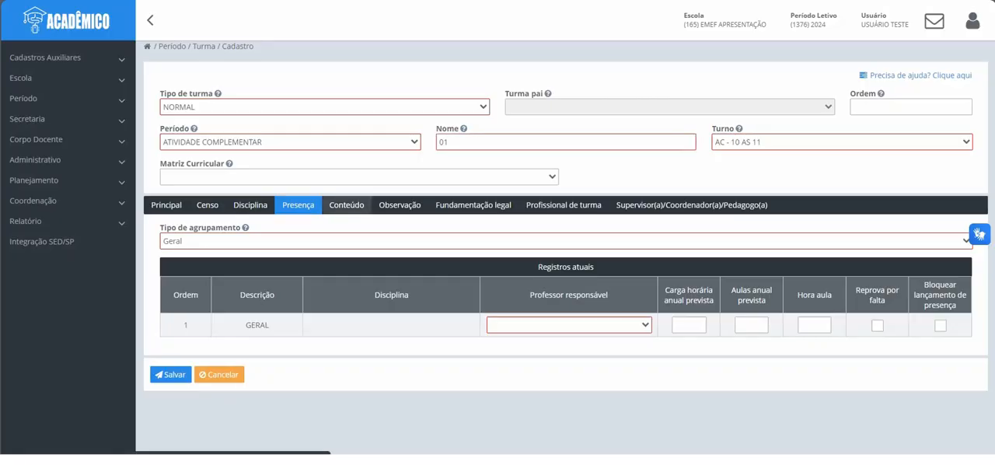
click(347, 205)
click(346, 241)
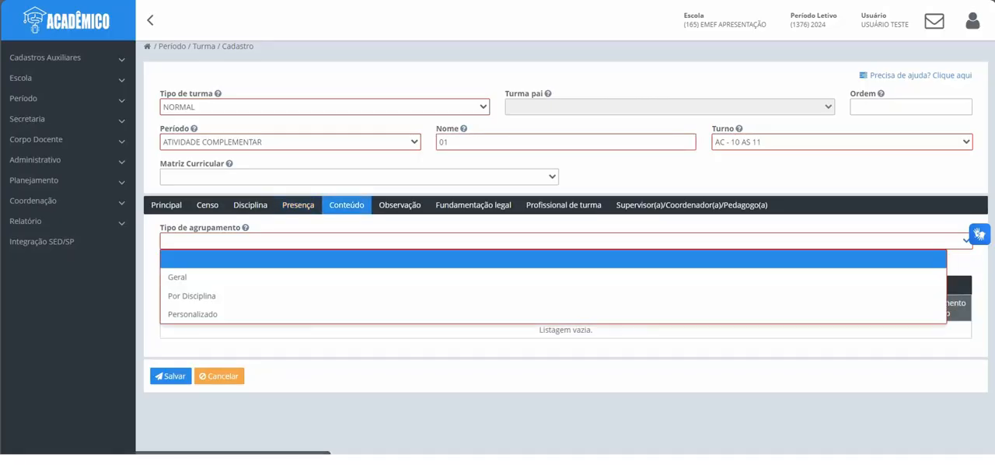
click(177, 277)
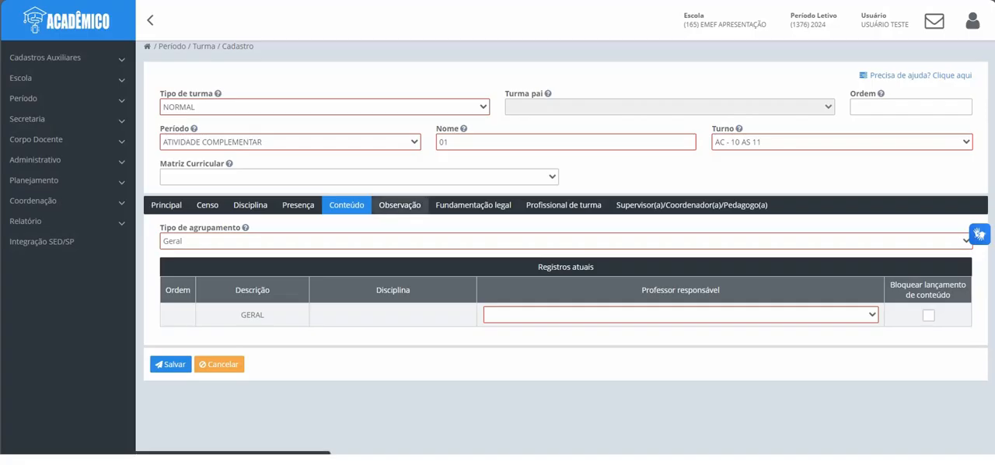
Step: Look over the observation, legal basis, class professional and discipline sections of the class registration
click(400, 205)
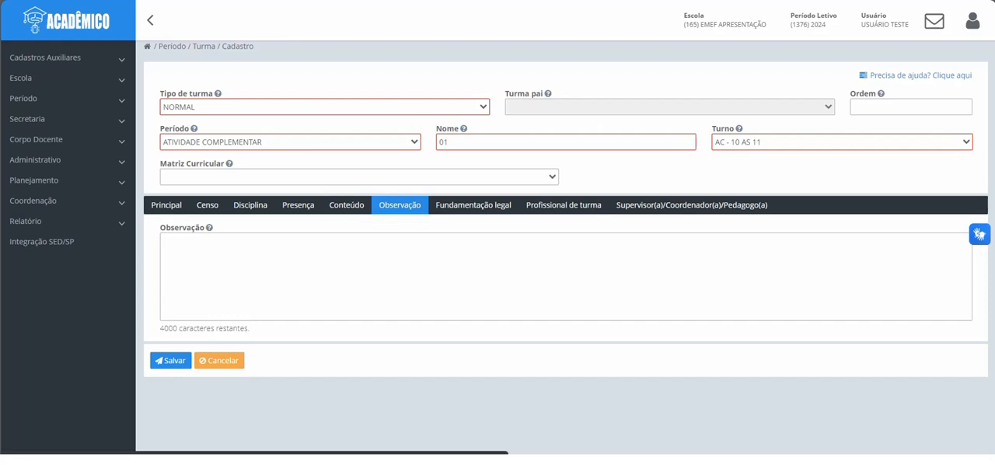
click(473, 205)
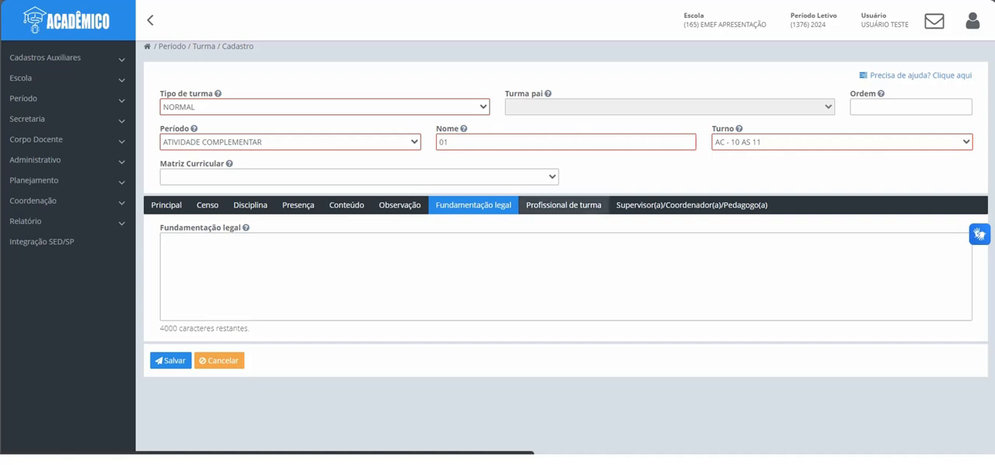
click(563, 205)
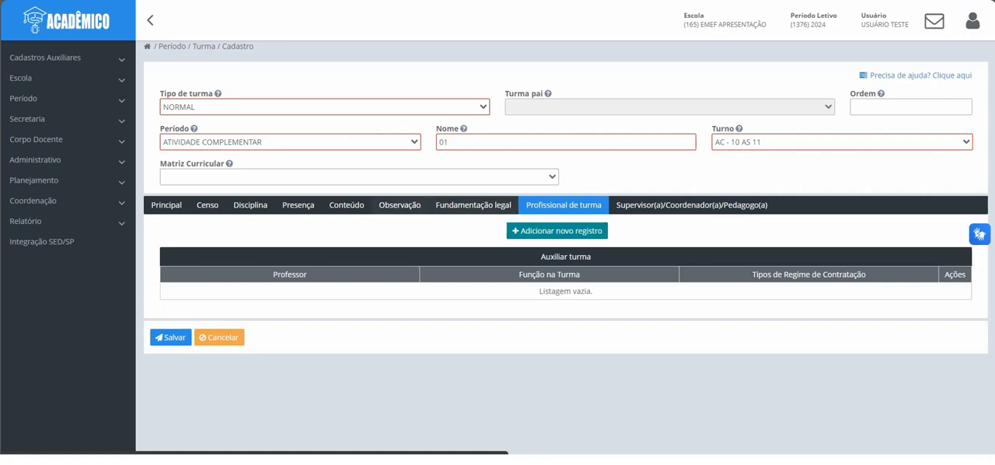
click(250, 205)
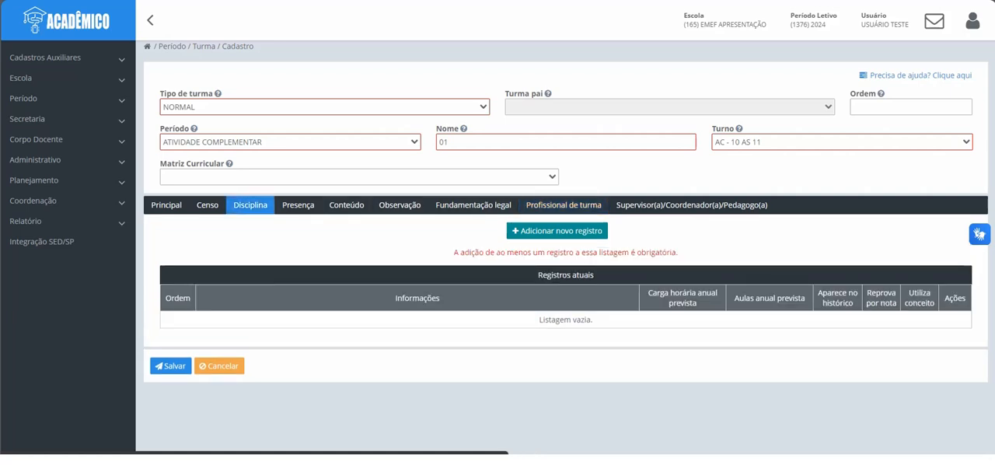
Step: Add a class professional found with PROF as Profissional/Monitor de Atividade Complementar under CONTRATO TEMPORÁRIO, and save the class
click(563, 205)
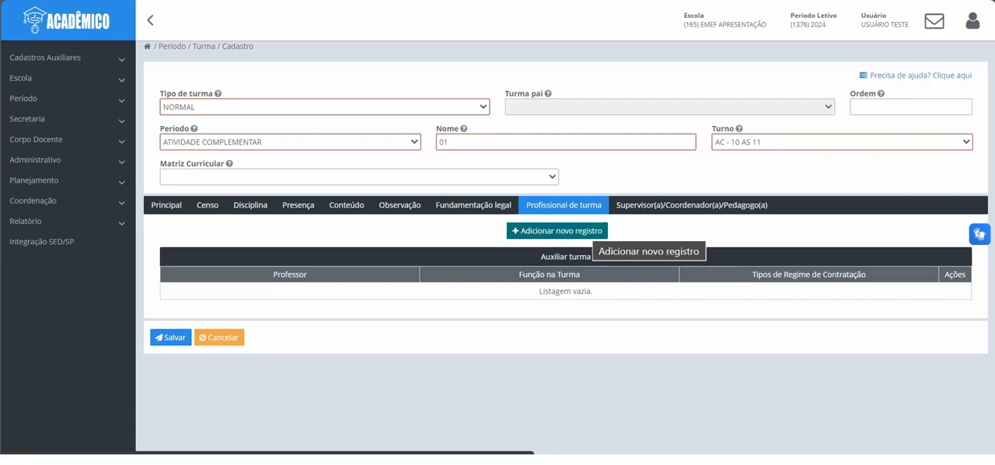
click(589, 230)
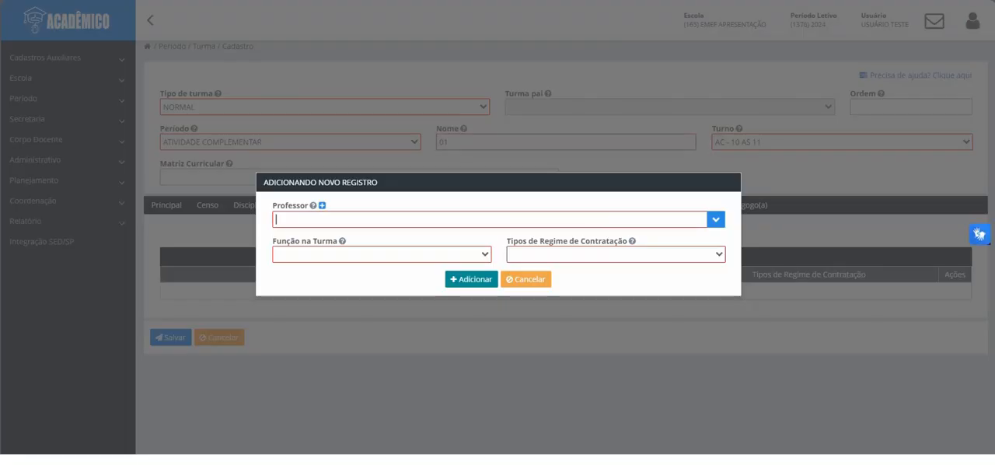
text(PROFI)
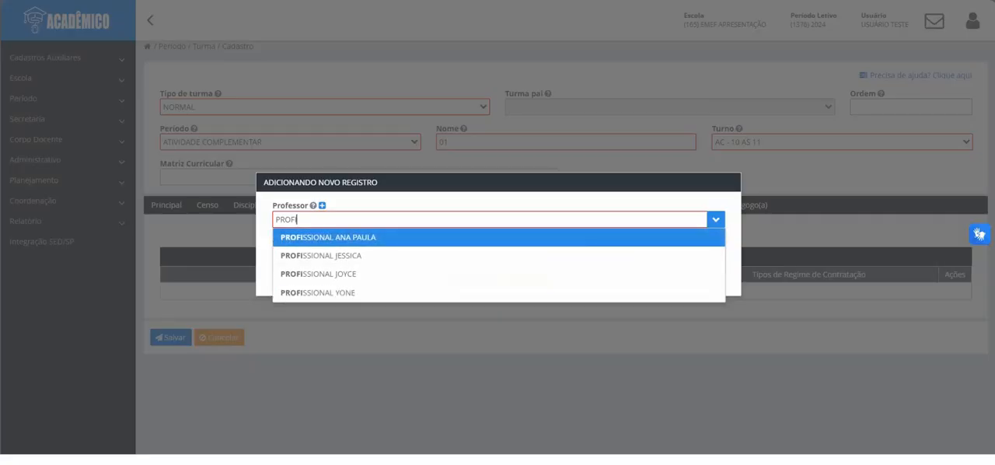
click(327, 237)
click(381, 254)
scroll(381, 287, down, 2)
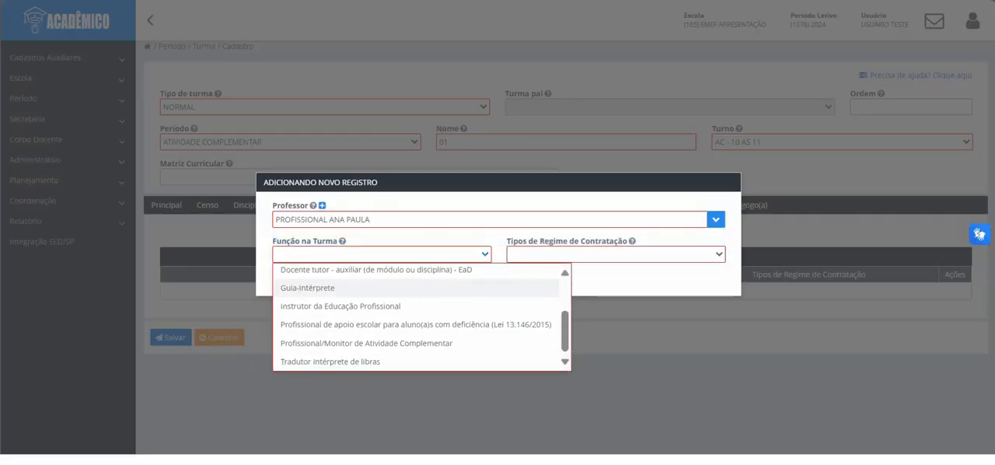
click(365, 342)
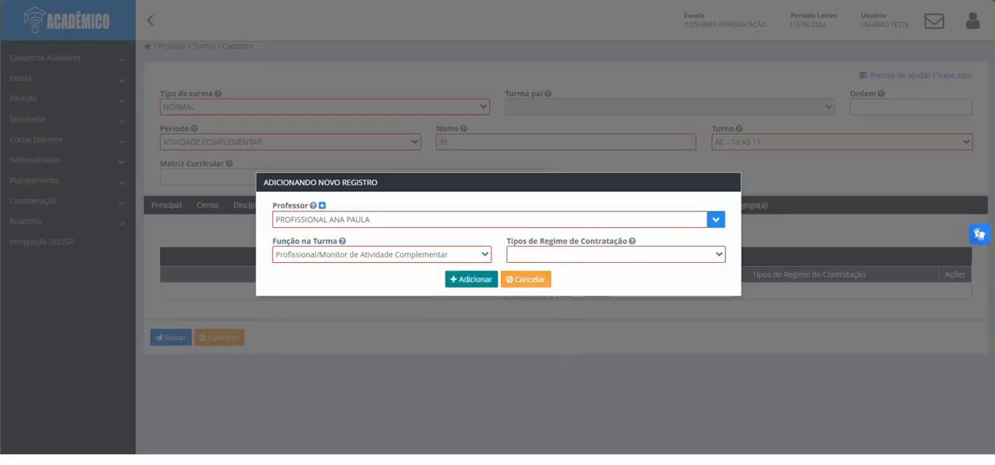
click(615, 254)
click(559, 327)
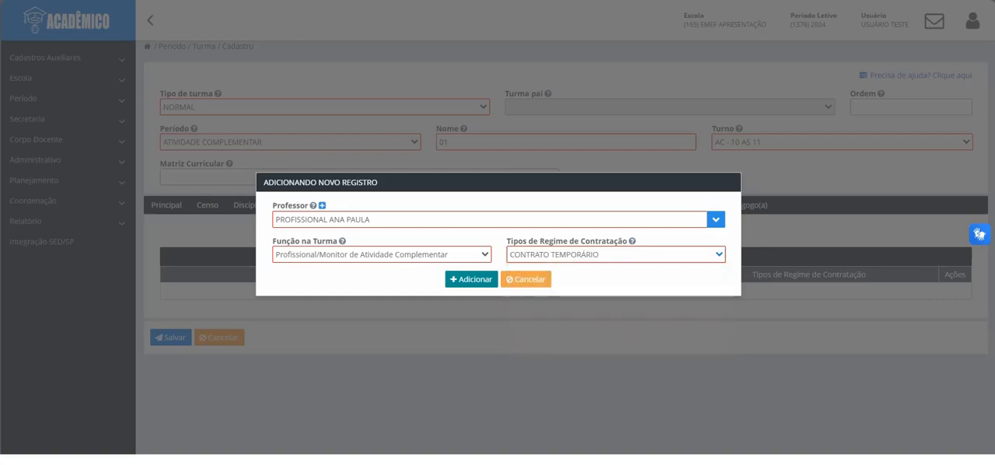
click(471, 278)
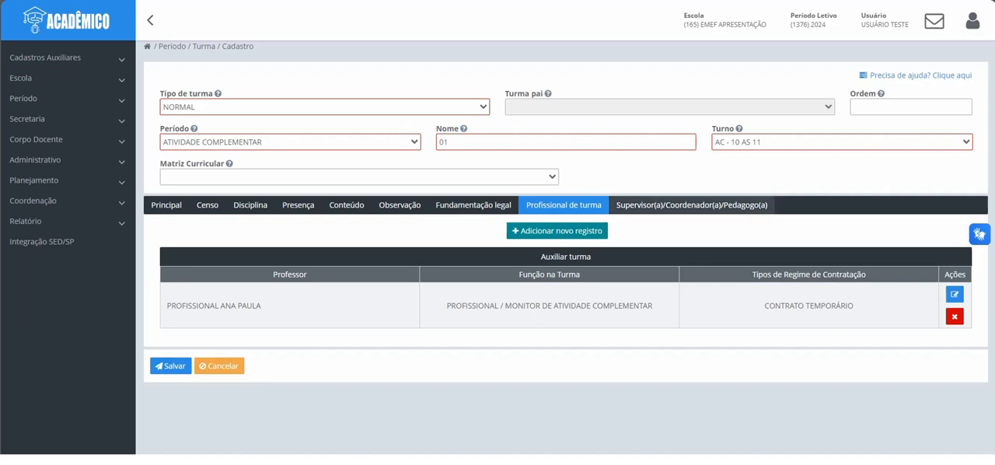
click(691, 205)
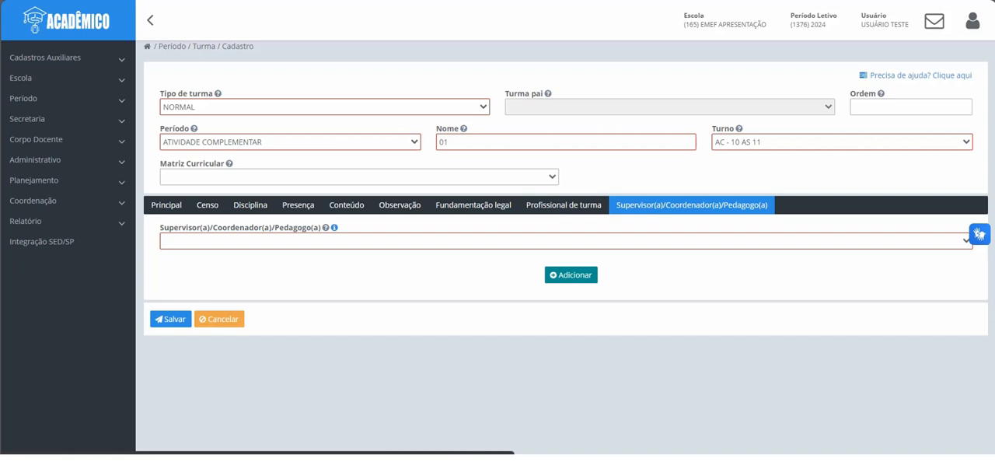
click(170, 319)
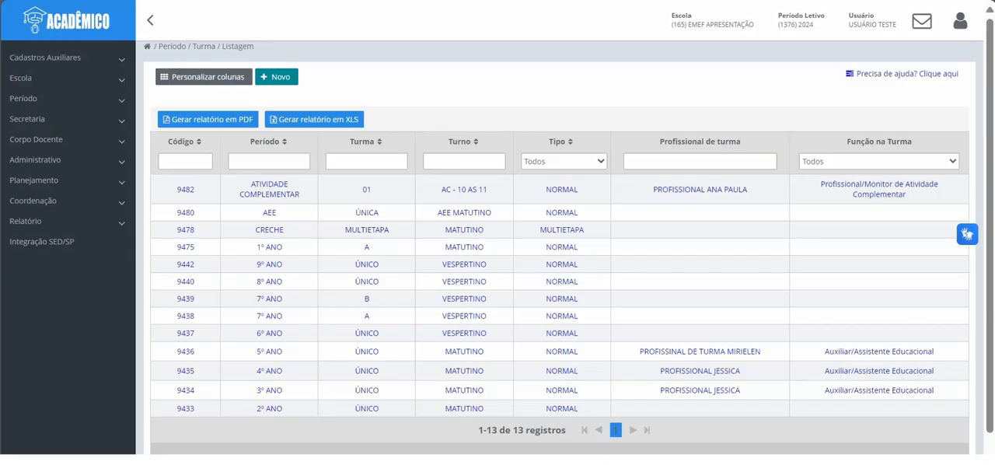
Step: Reopen the saved ATIVIDADE COMPLEMENTAR class, review its main, census and class professional data, and leave without changes
click(269, 190)
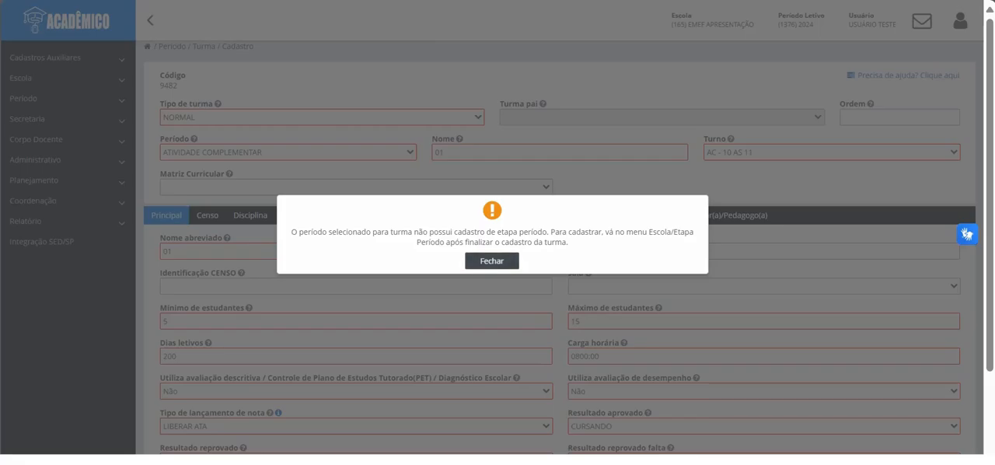
click(491, 261)
scroll(491, 261, down, 1)
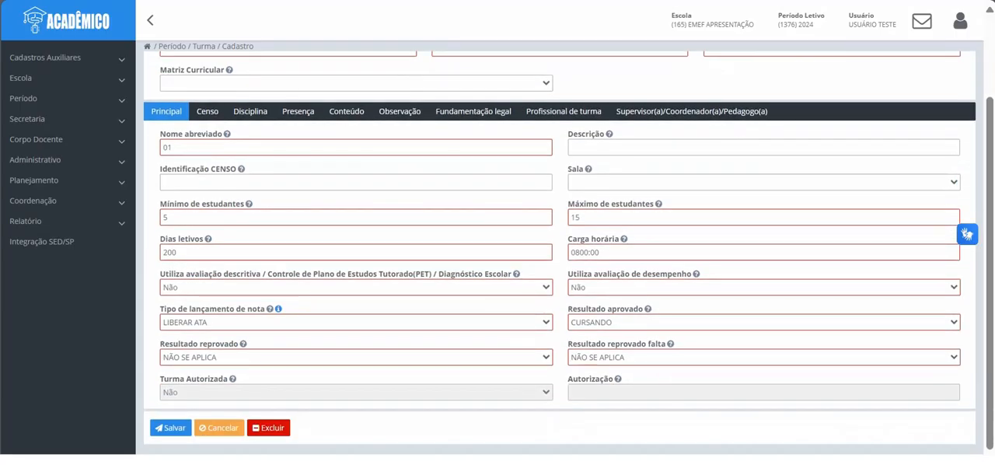
click(208, 111)
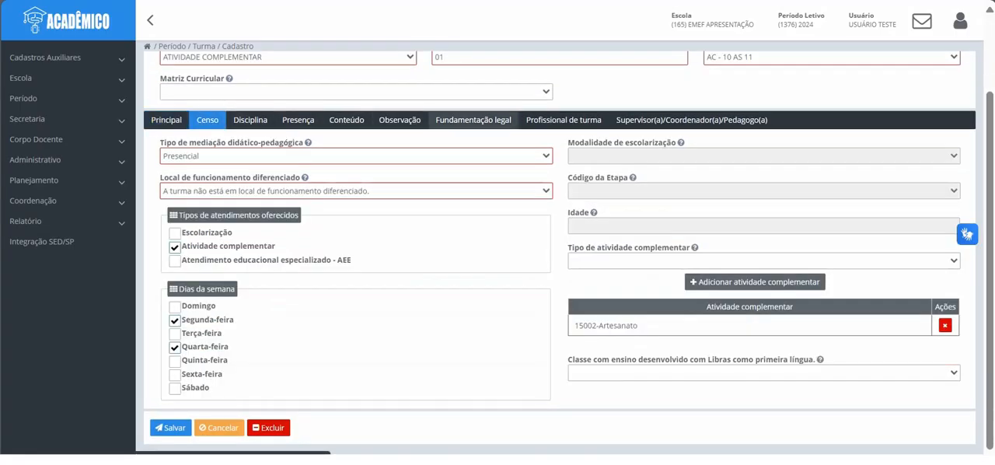
click(563, 120)
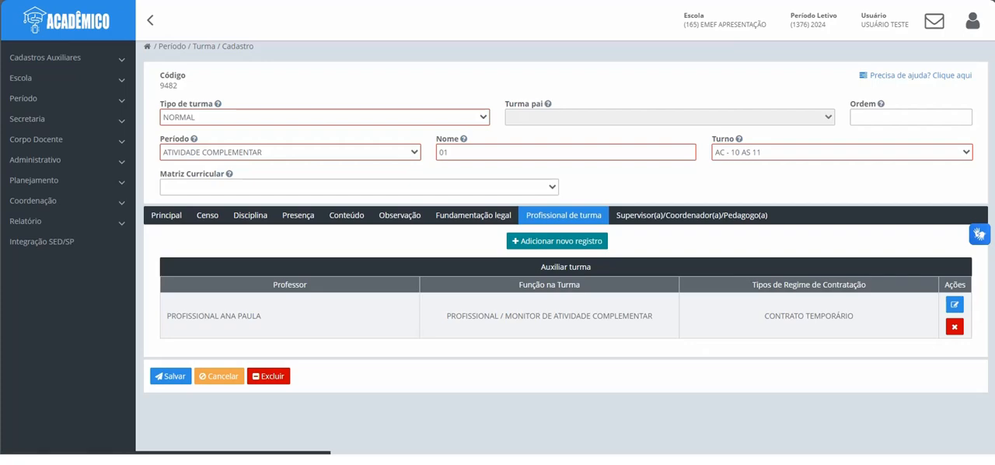
click(219, 376)
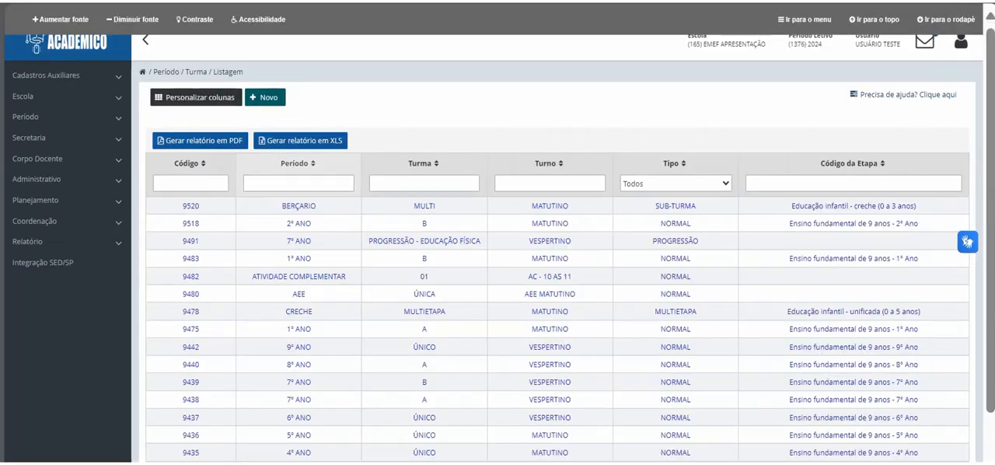
Step: Search the class list for an existing history class with period 7 and class name hist
click(298, 184)
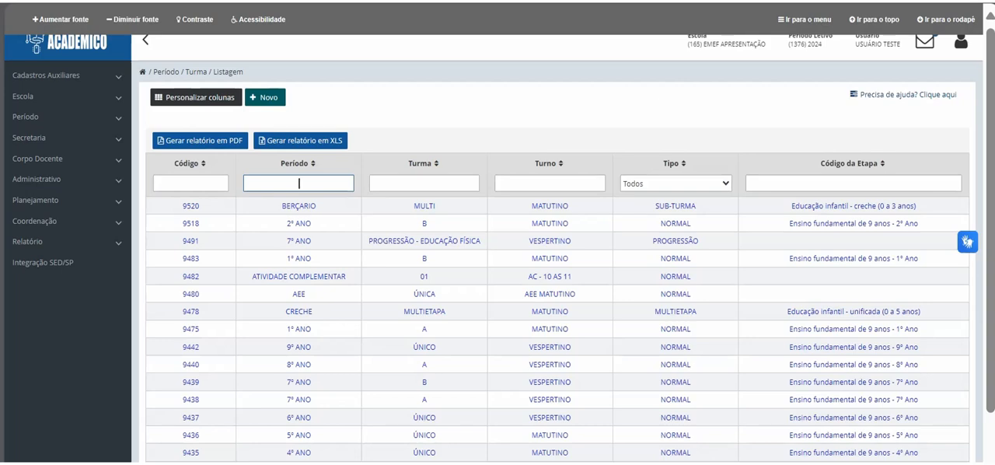
text(7)
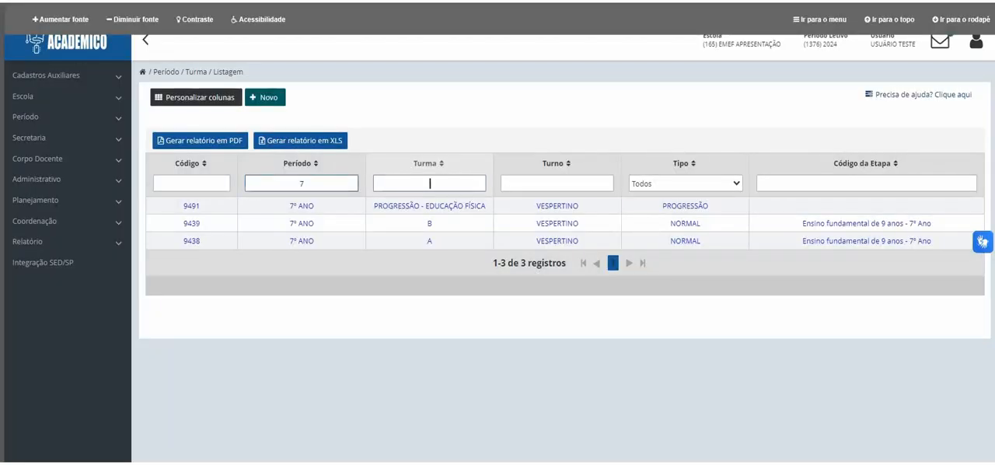
click(428, 183)
text(hist)
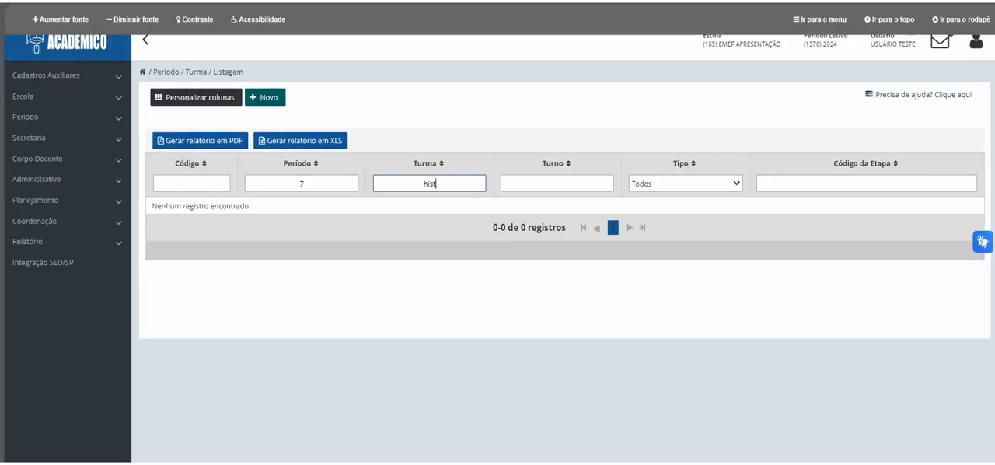
Step: Start a new class registration with class type PROGRESSAO and period 7º ANO
click(265, 97)
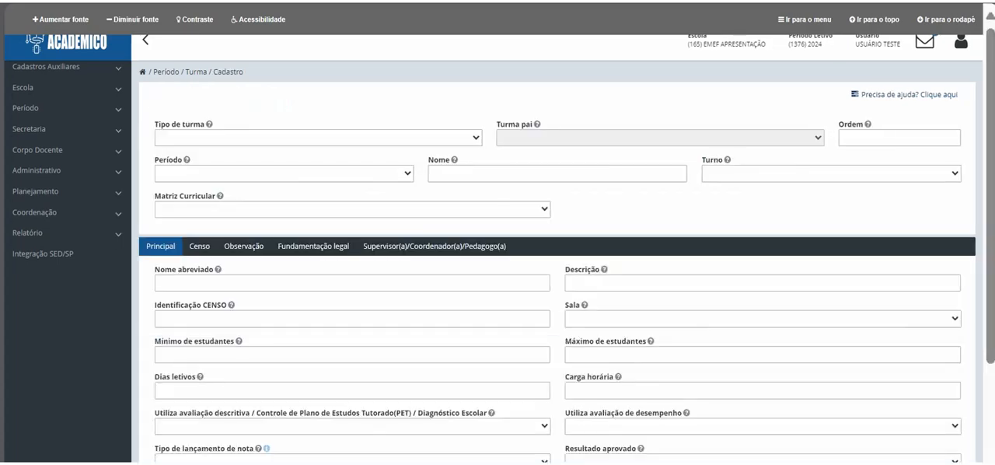
click(318, 137)
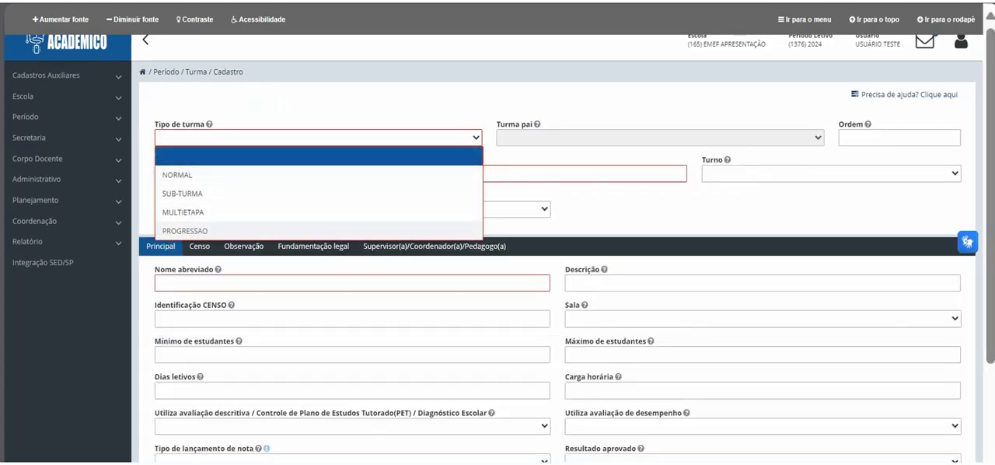
click(185, 230)
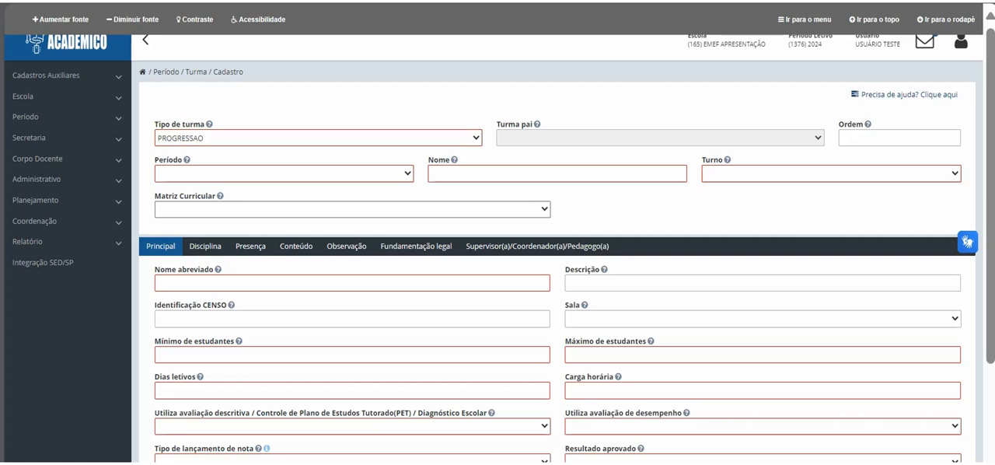
click(283, 173)
scroll(276, 236, down, 3)
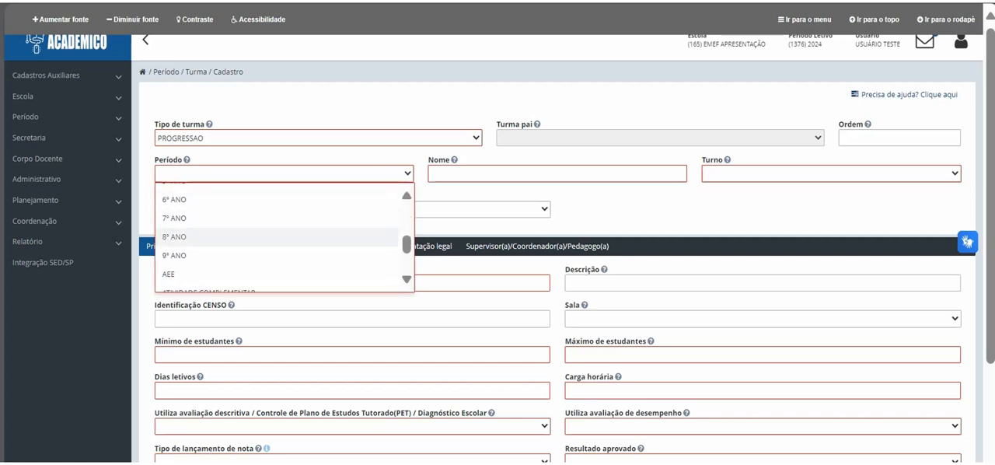
click(174, 218)
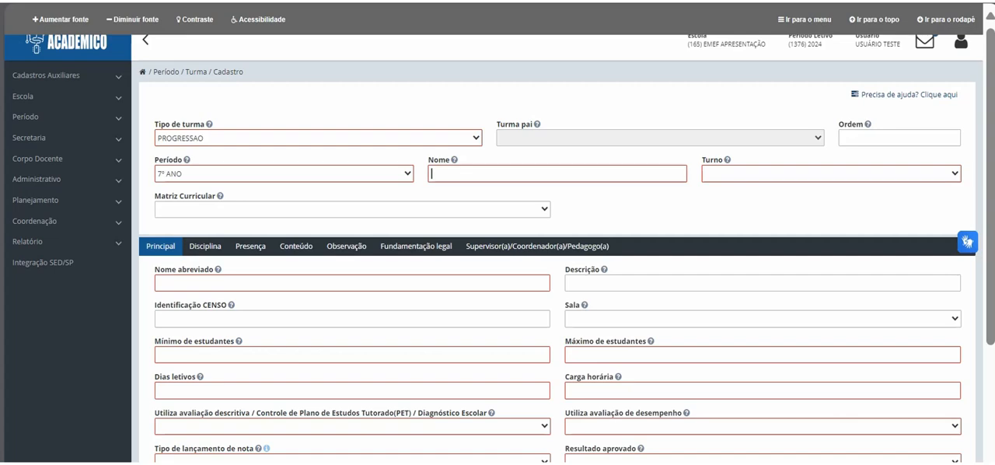
Step: Name the class PROGRESSÃO - HISTÓRIA and set its shift to MATUTINO
text(PROGRESSÃO - HISTÓRIA)
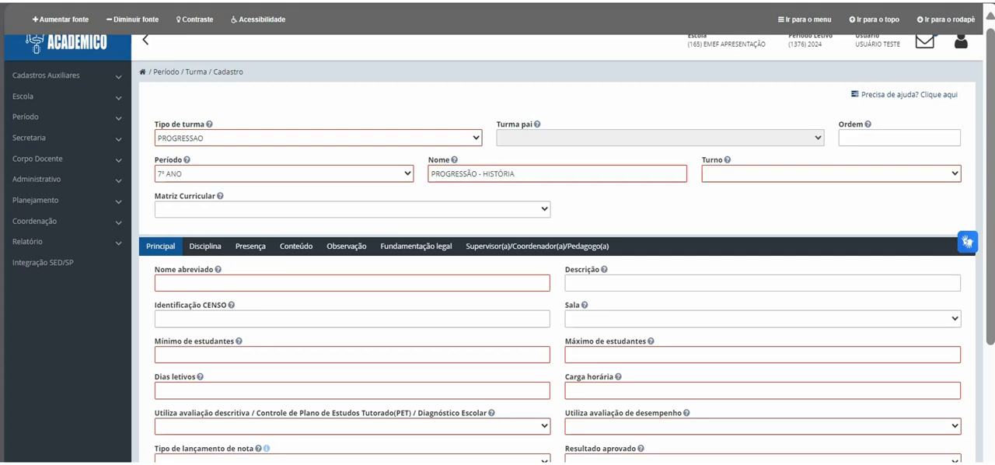
click(830, 174)
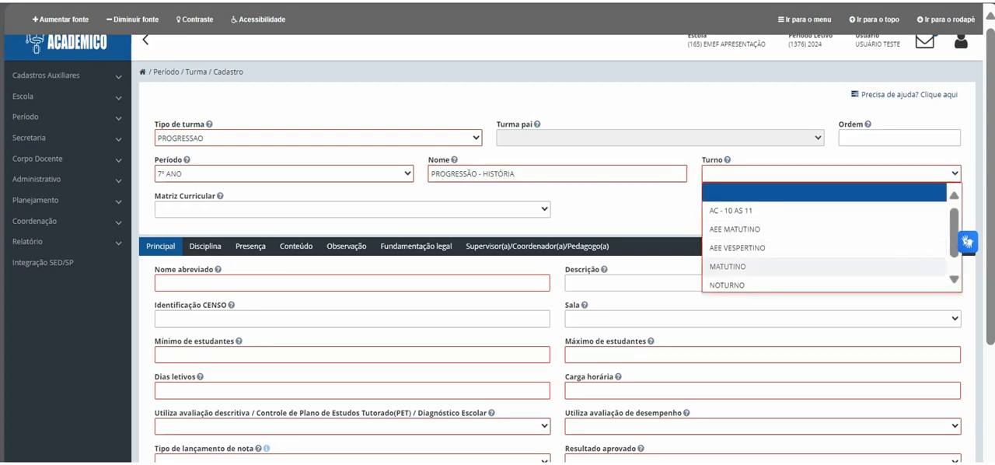
click(777, 266)
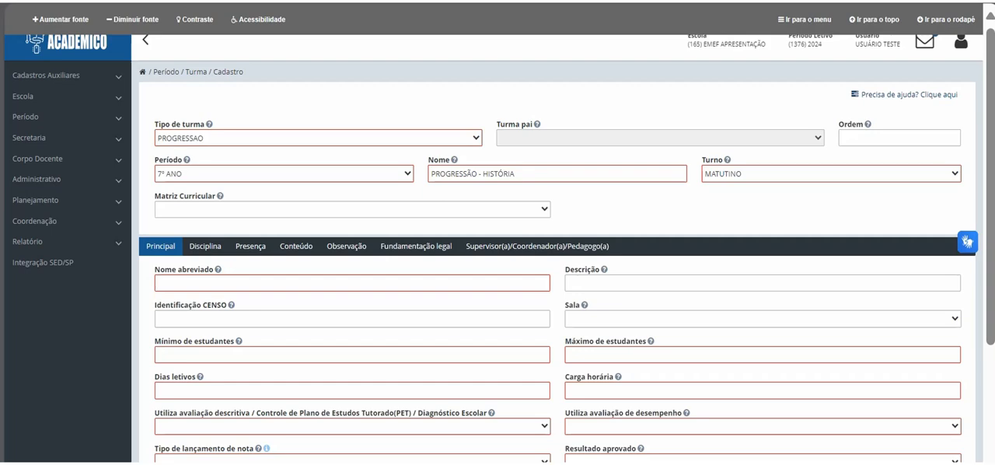
Step: Enter abbreviated name PH, minimum 5 and maximum 15 students, 200 school days and a workload of 0800:00
text(PH)
text(5)
key(Tab)
text(15)
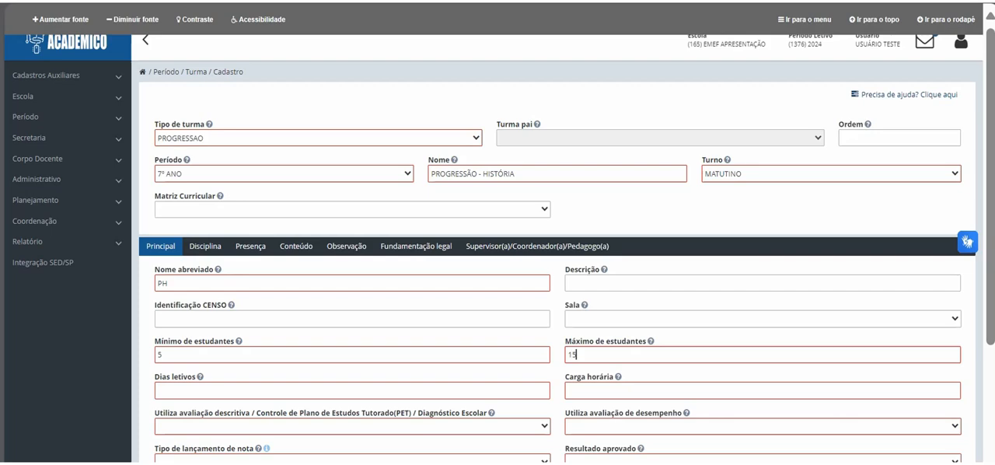
key(Tab)
text(200)
key(Tab)
text(080000)
Step: Set descriptive and performance evaluation to Não, and the grade entry type to LIBERAR ATA
scroll(498, 311, down, 2)
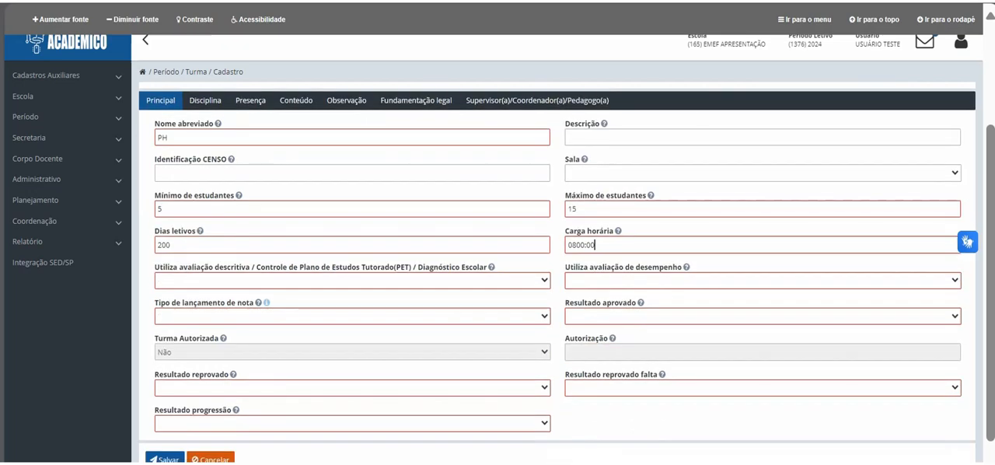
click(352, 280)
click(352, 335)
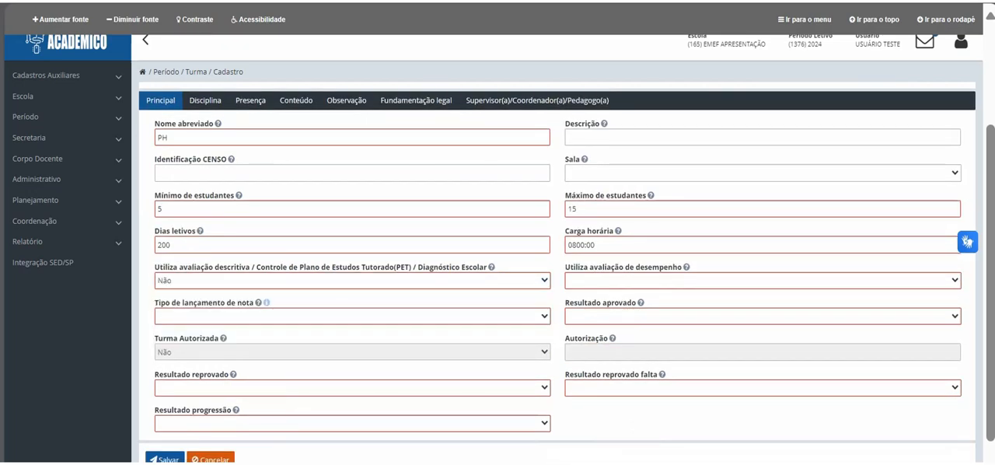
click(762, 281)
click(762, 336)
click(352, 316)
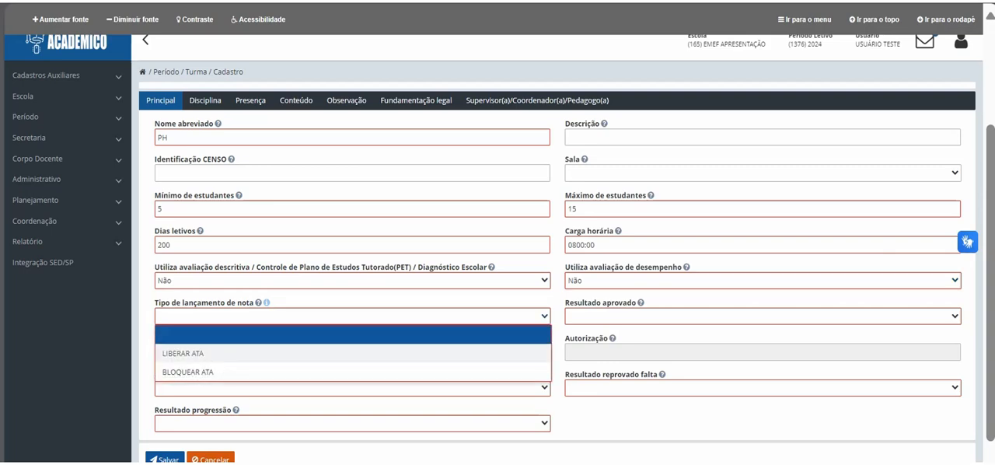
click(352, 353)
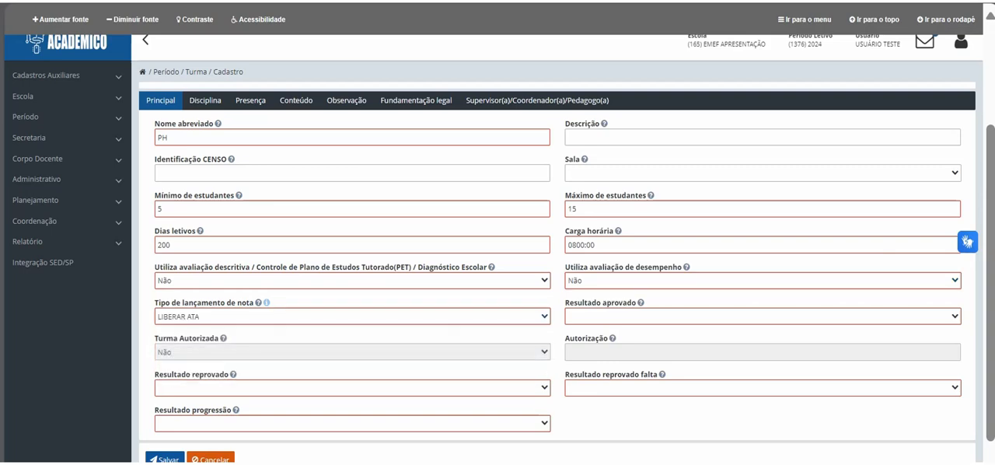
Step: Set the class results to APROVADO for approval, REPROVADO for failure, REPROVADO POR FALTA for absence failure and APROVADO for progression
click(761, 316)
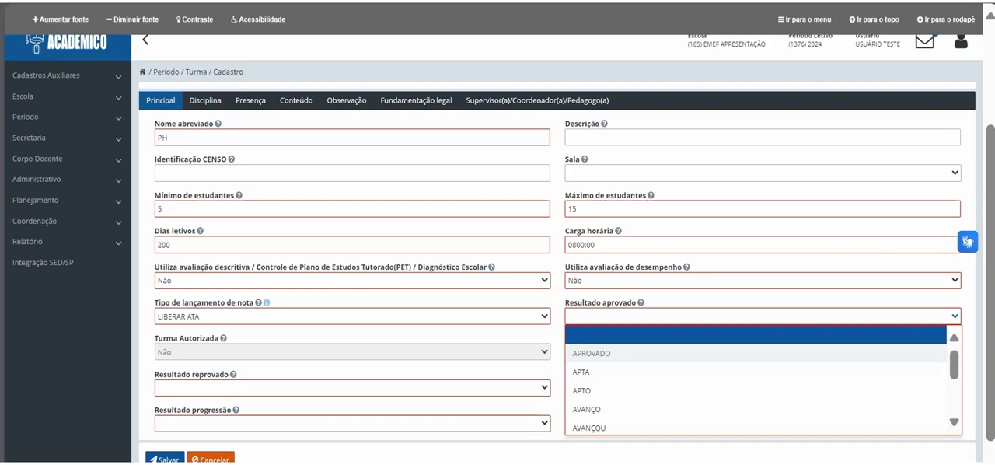
click(606, 352)
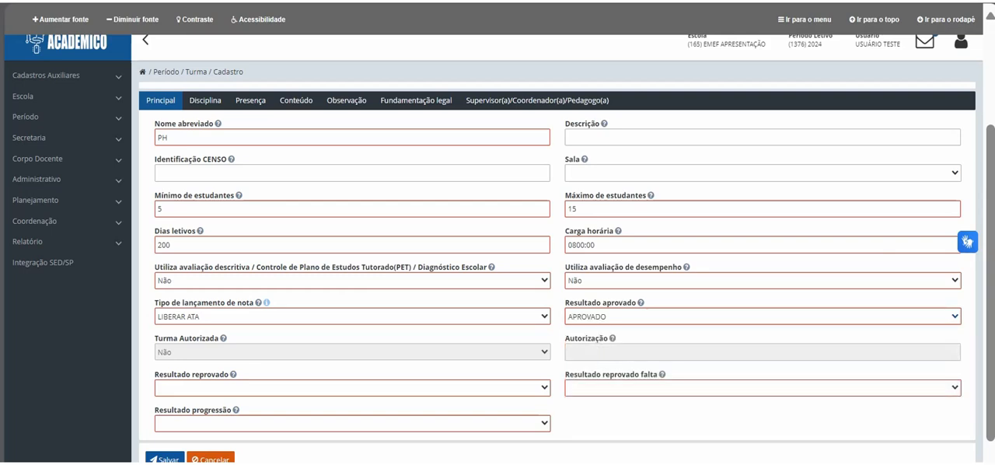
click(352, 387)
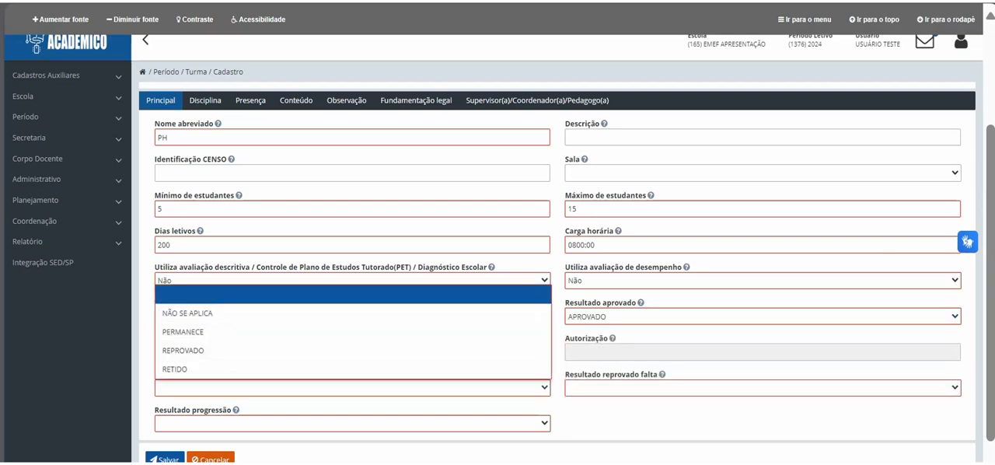
click(352, 350)
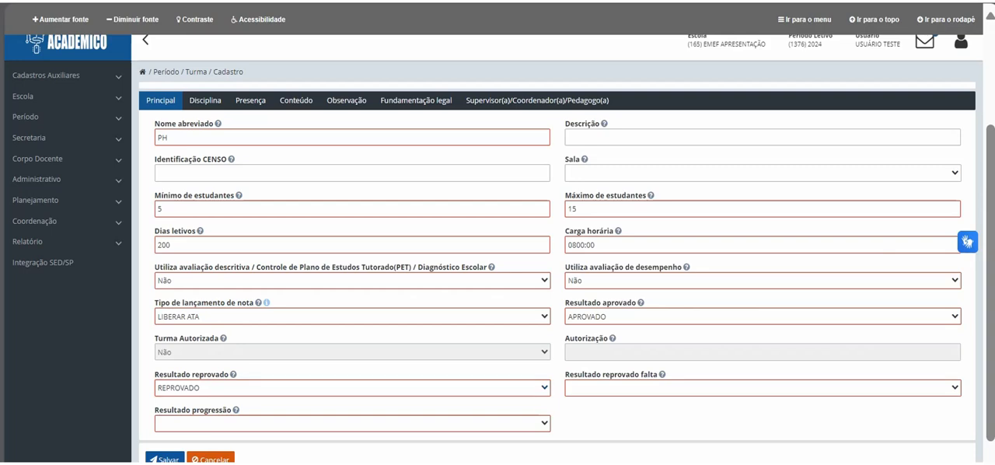
click(762, 387)
click(606, 442)
click(352, 423)
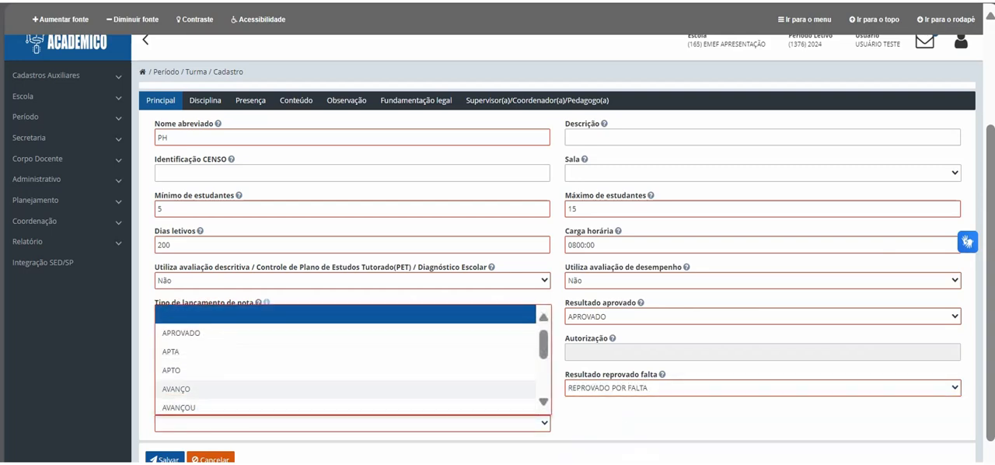
click(352, 313)
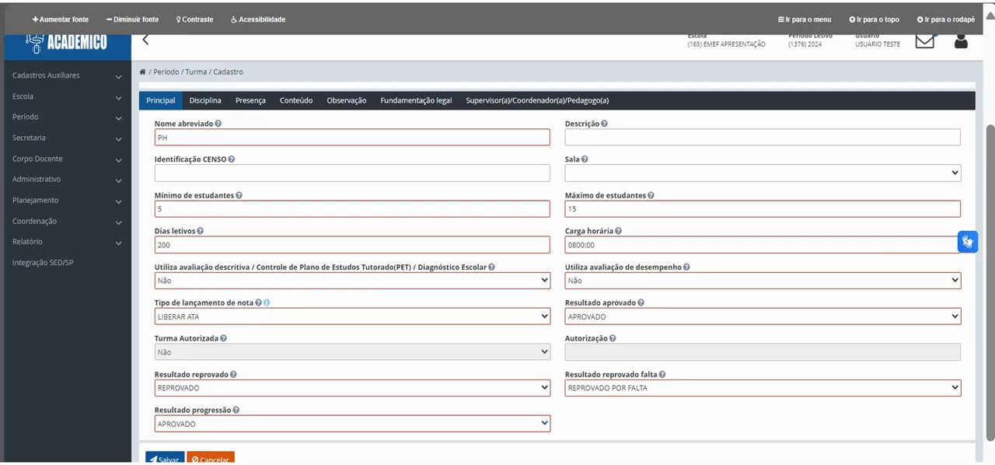
Step: Add a discipline record for HISTÓRIA - BNCC with Reprova por nota set to Sim
click(205, 100)
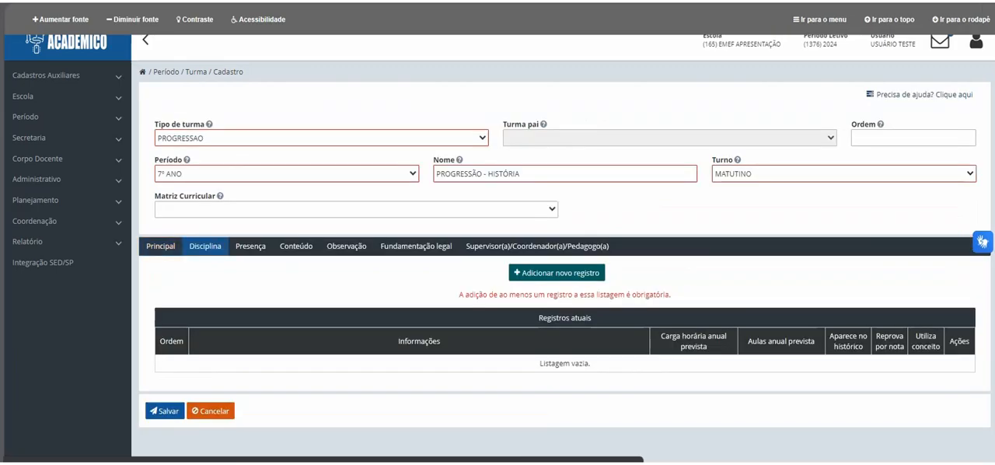
click(556, 273)
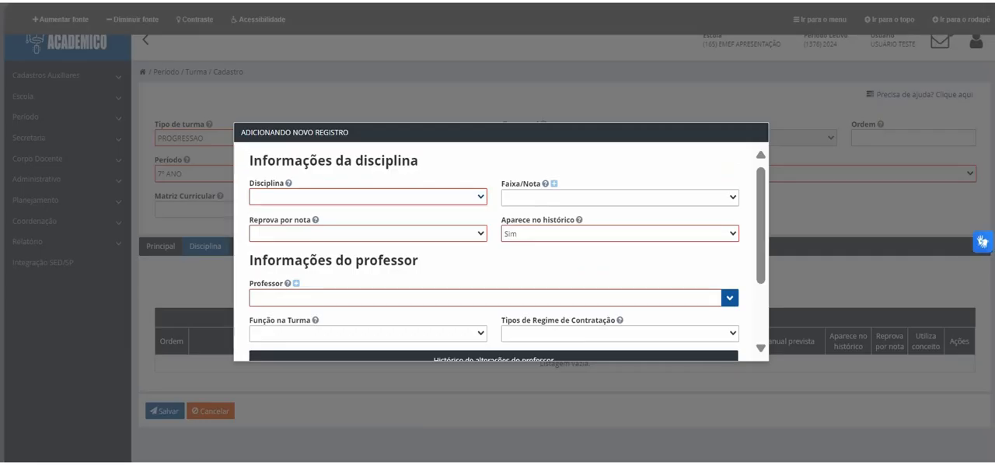
click(367, 197)
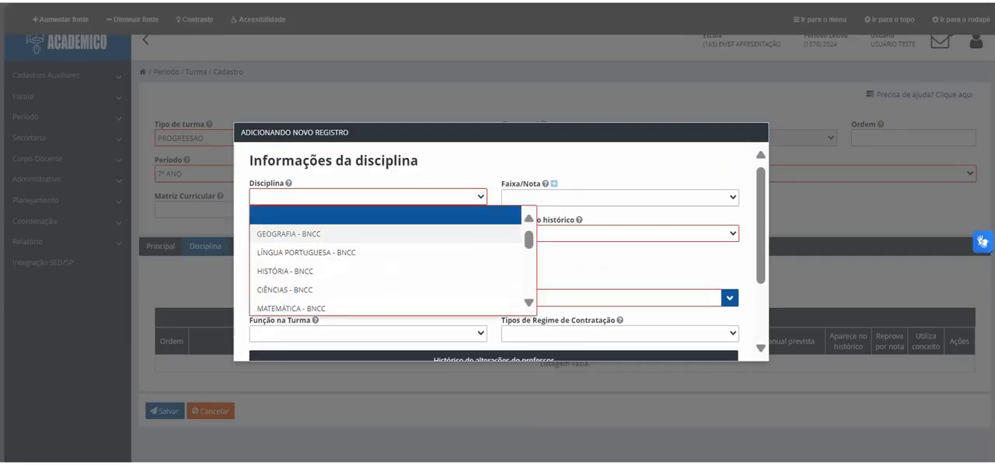
click(285, 270)
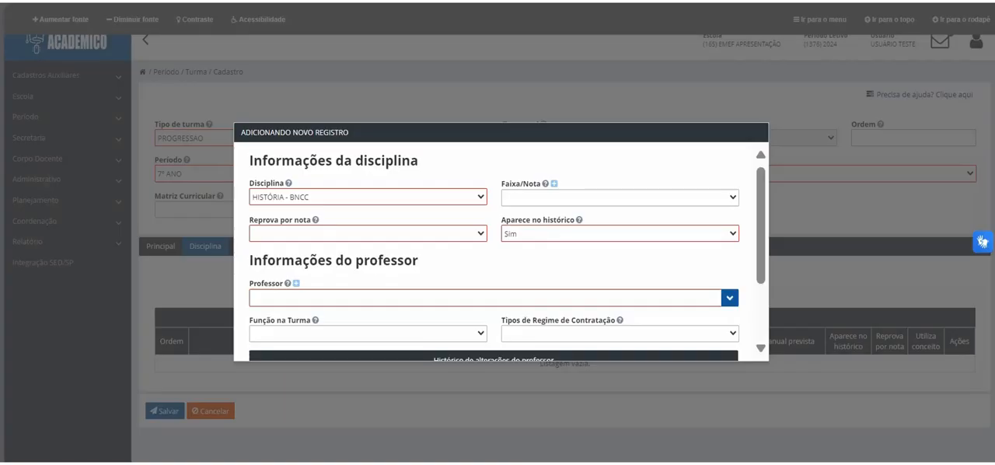
click(367, 233)
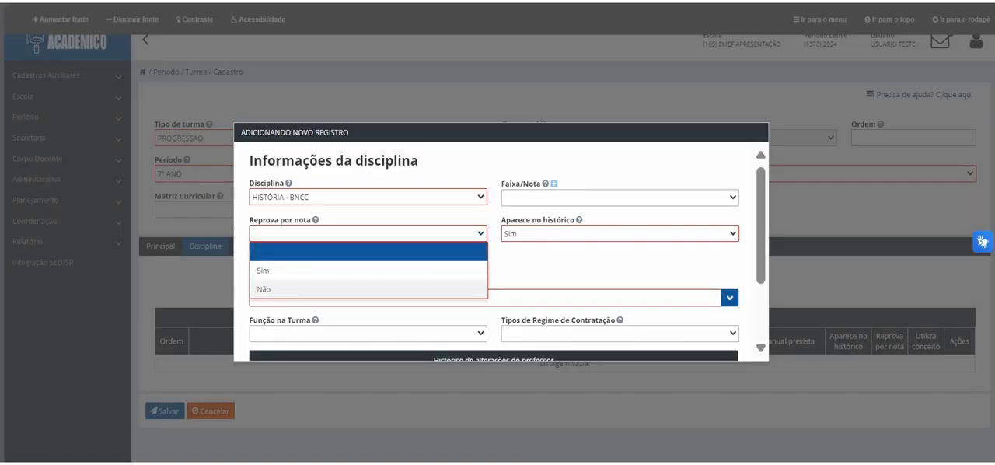
click(264, 268)
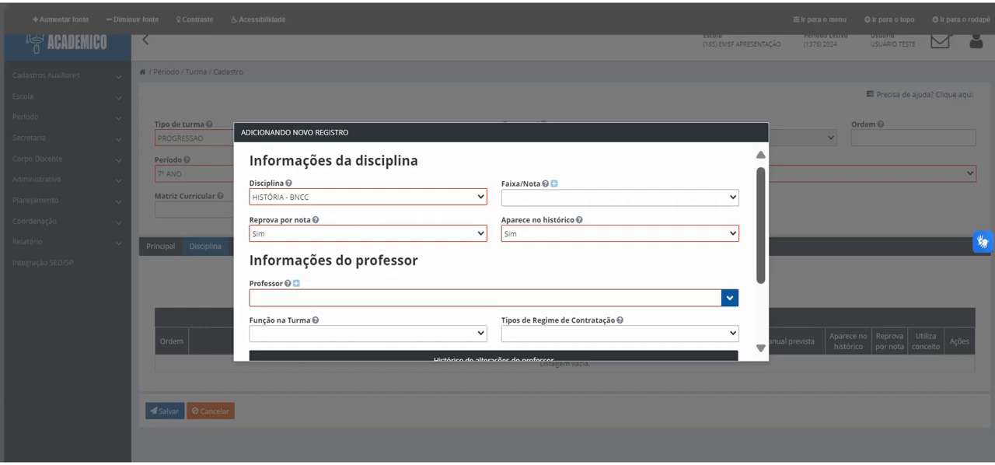
Step: Assign the teacher to the discipline as Docente under CONTRATO TEMPORÁRIO, and confirm the record
scroll(501, 257, down, 1)
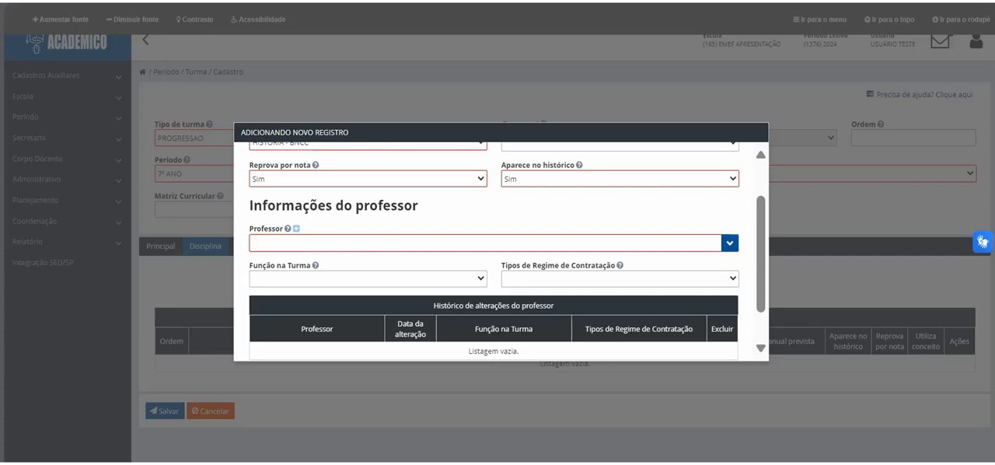
click(684, 179)
click(684, 179)
text(JOãO)
key(Down)
key(Return)
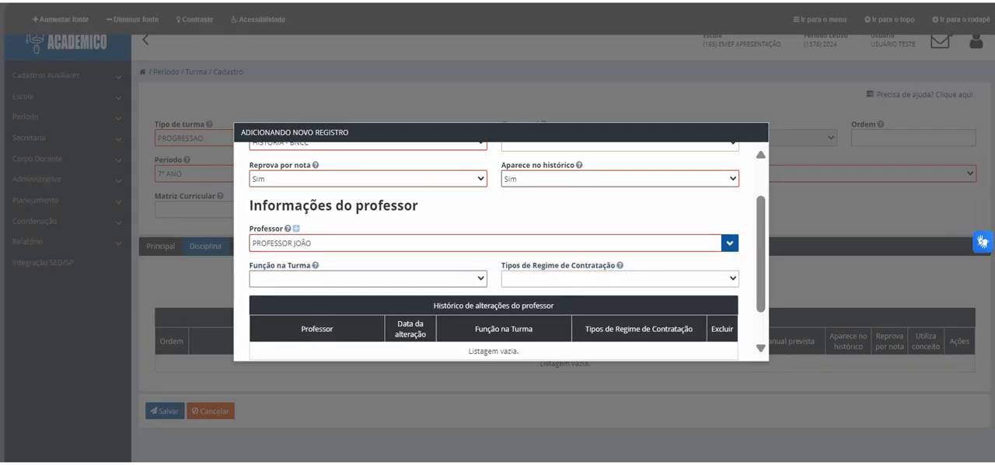
click(367, 279)
click(270, 315)
click(619, 278)
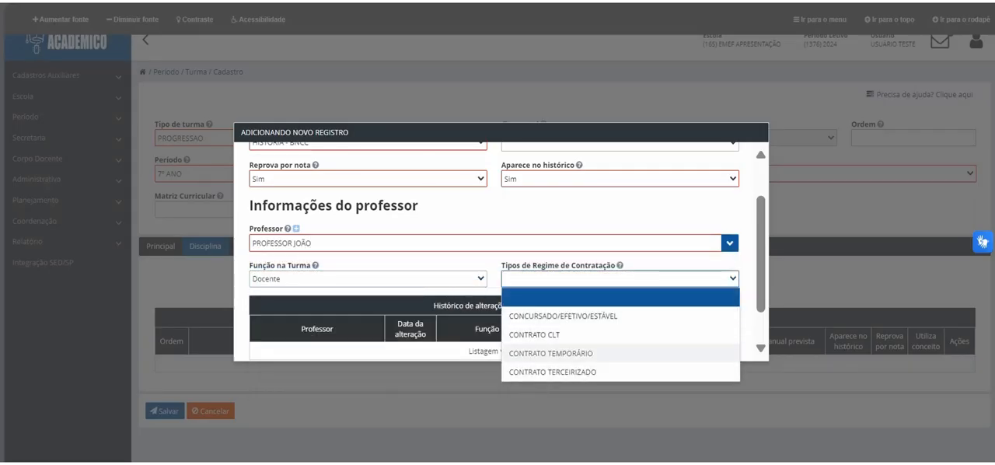
click(550, 353)
scroll(505, 249, down, 1)
click(467, 344)
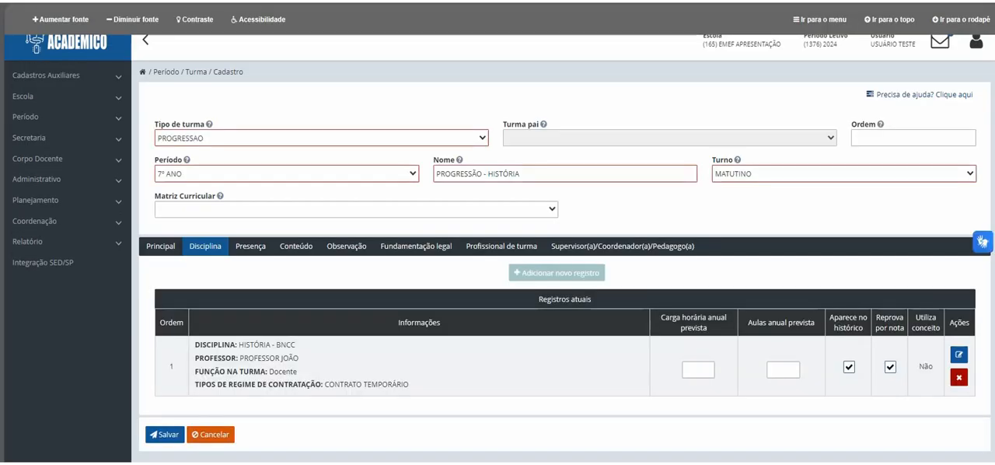
Step: Set the history discipline's expected annual workload to 0120:00 and its expected annual classes to 120
click(698, 370)
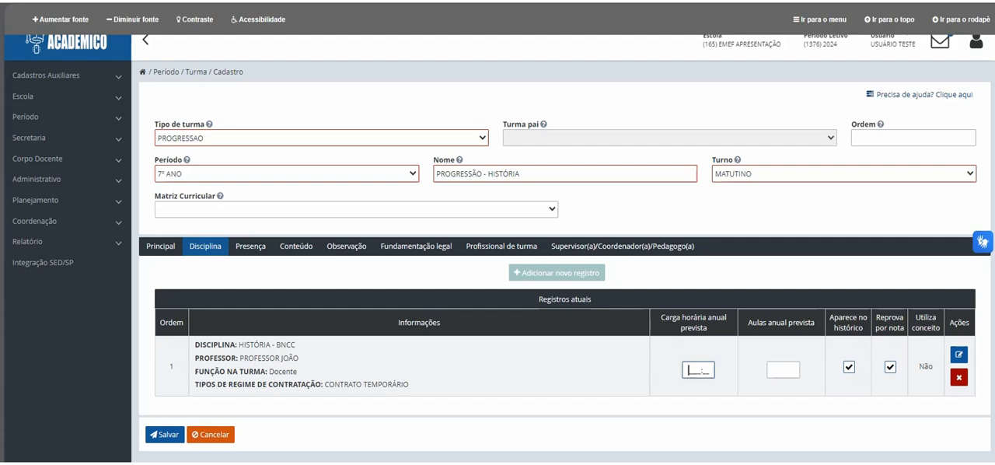
text(0120:00)
key(Tab)
text(120)
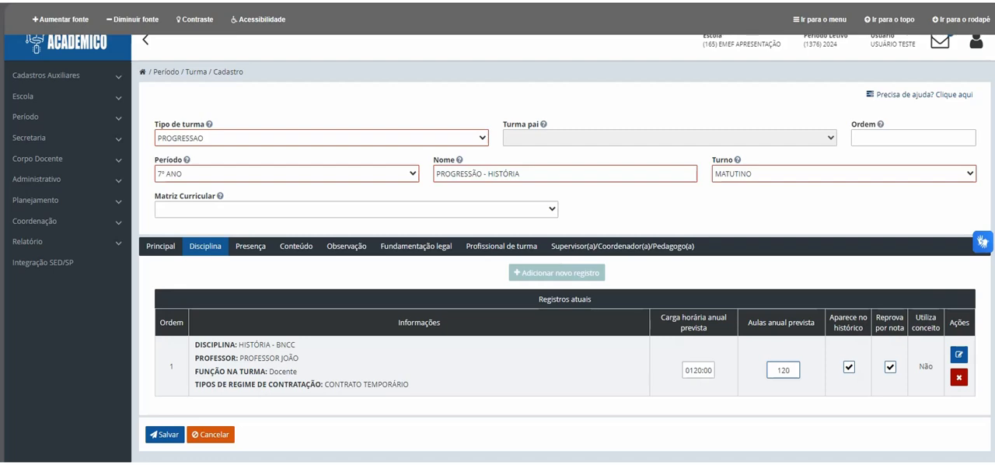
Step: Start a new attendance record described as HISTÓRIA, choosing the responsible teacher and setting Reprova por falta to Sim
click(250, 246)
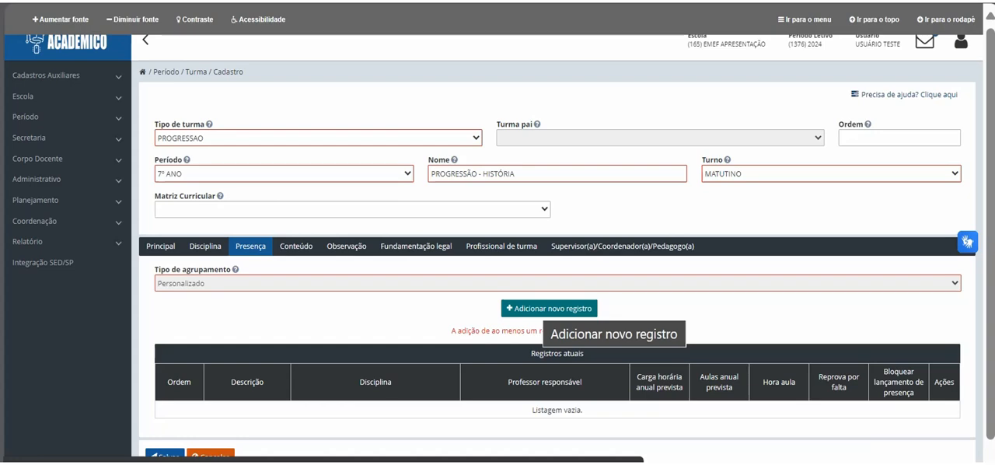
click(549, 308)
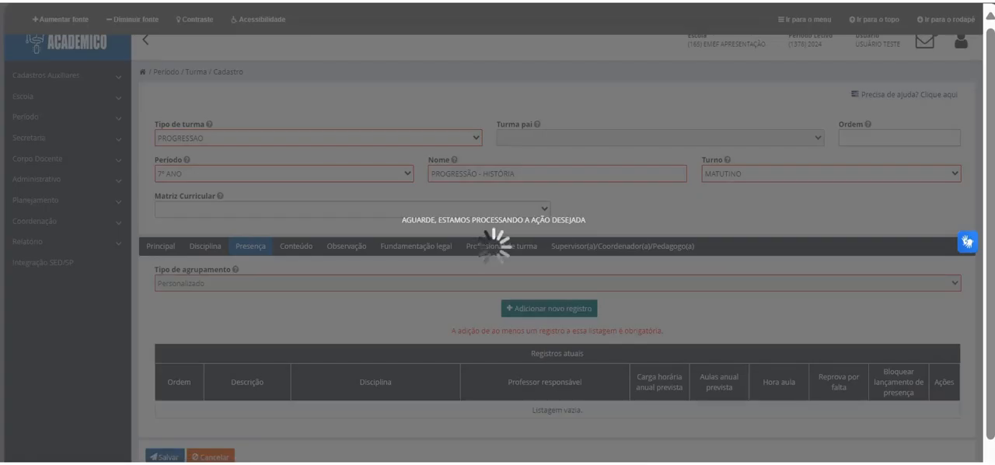
text(H)
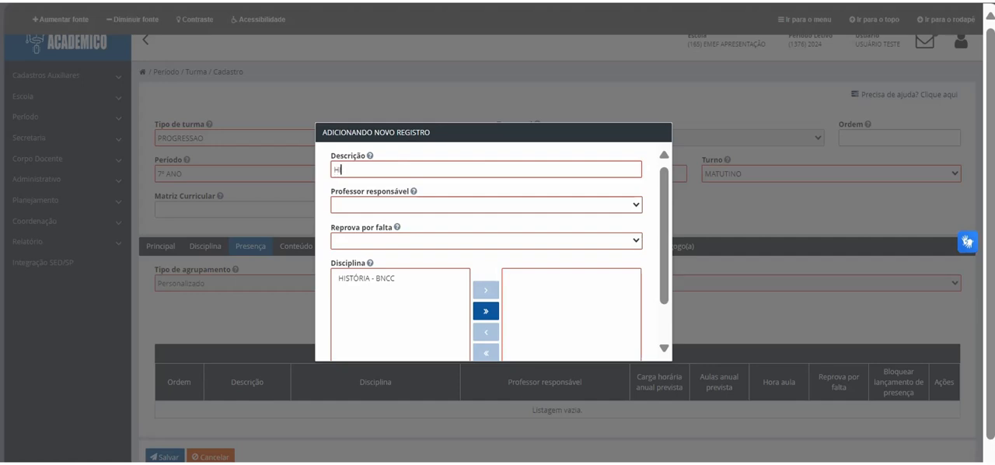
text(ISTÓRIA)
click(486, 205)
click(367, 241)
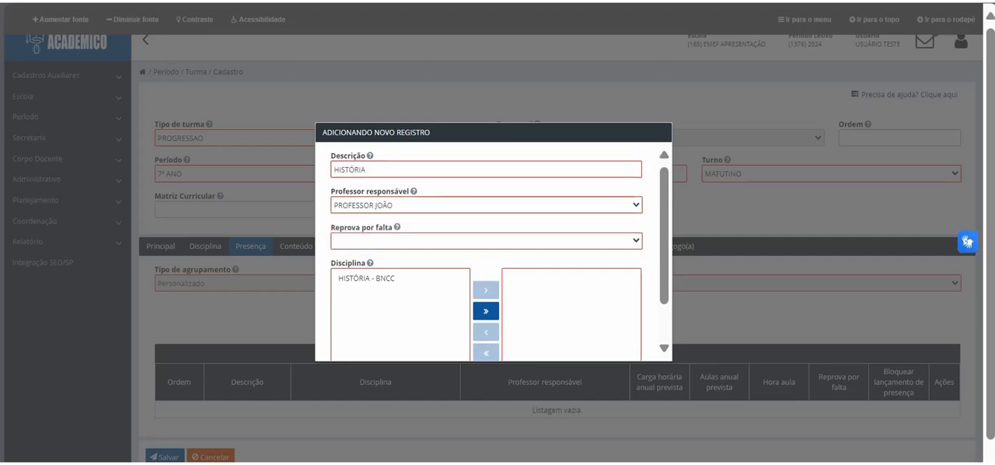
click(486, 240)
click(346, 278)
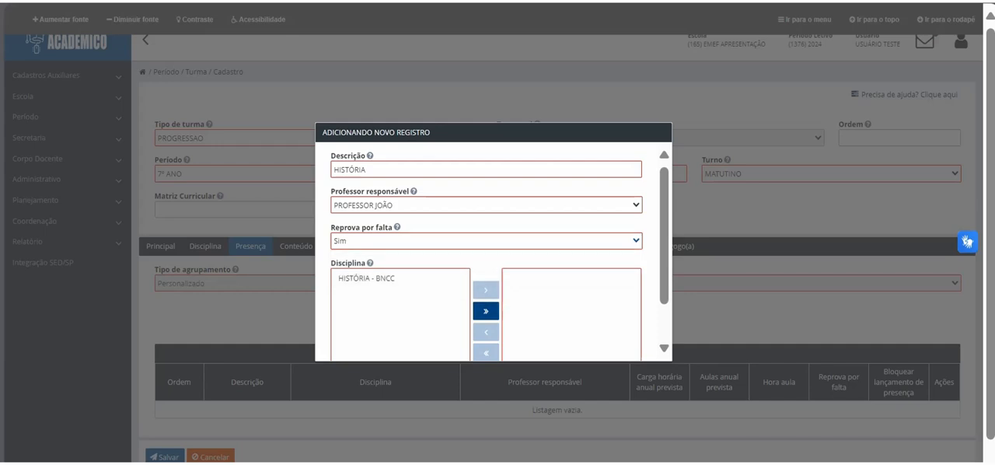
Step: Assign the HISTÓRIA - BNCC discipline to the attendance record and add the record to the class
click(388, 277)
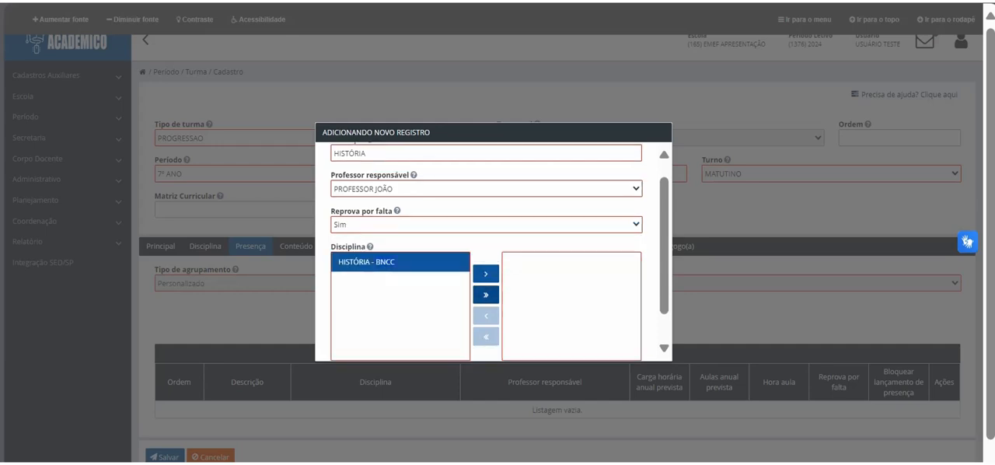
click(389, 266)
click(486, 273)
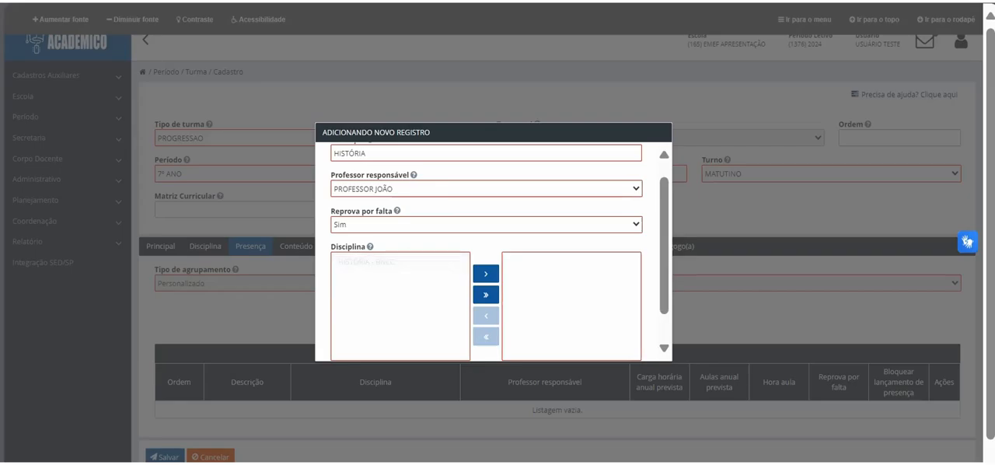
scroll(486, 273, down, 1)
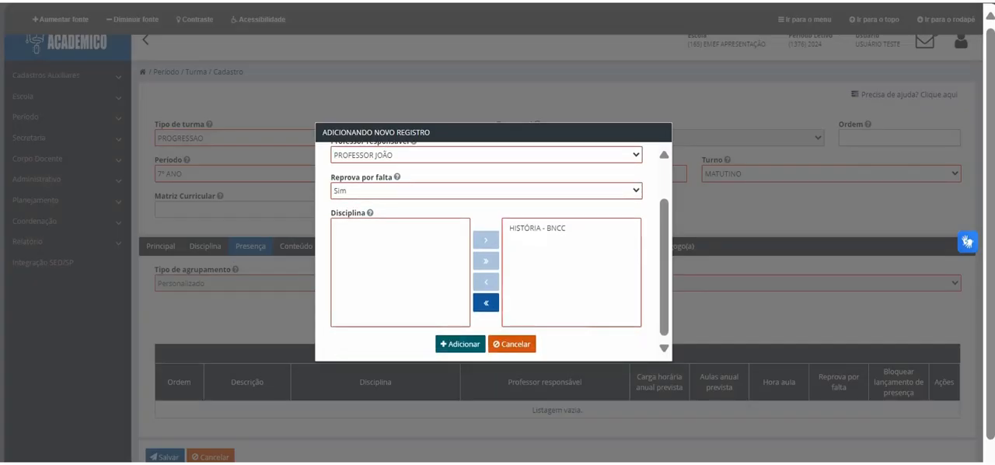
click(460, 344)
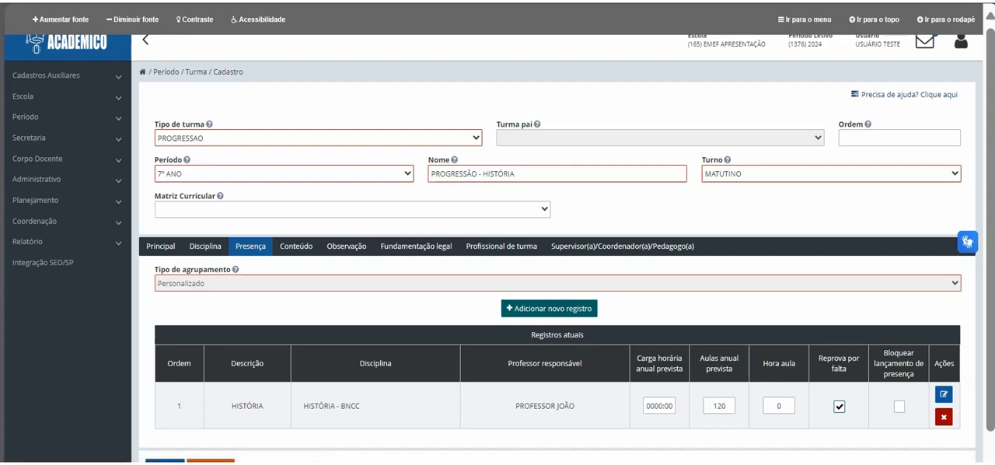
Step: Set the attendance record's expected annual workload to 0120:00 and its Hora aula to 60
click(665, 405)
key(ctrl+a)
text(0120:00)
click(779, 406)
text(60)
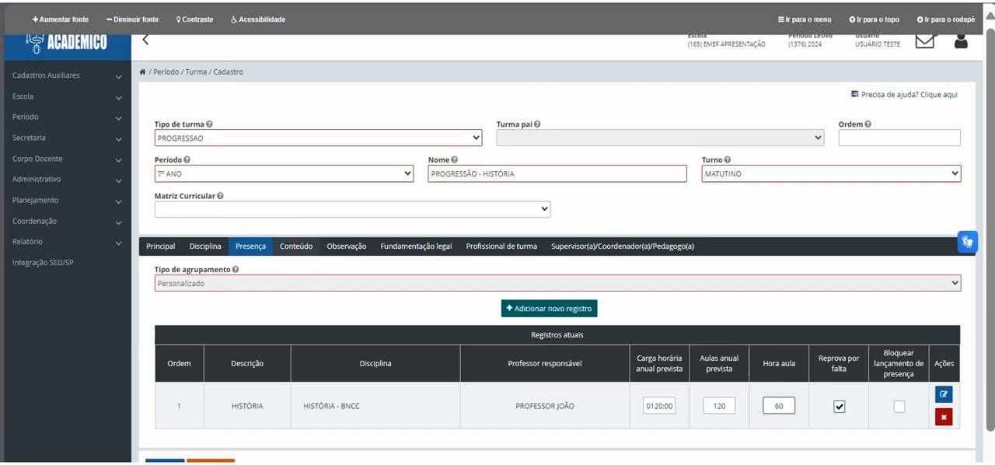
Step: Add a content record described as HISTÓRIA with the responsible teacher and the HISTÓRIA - BNCC discipline
click(296, 246)
click(548, 308)
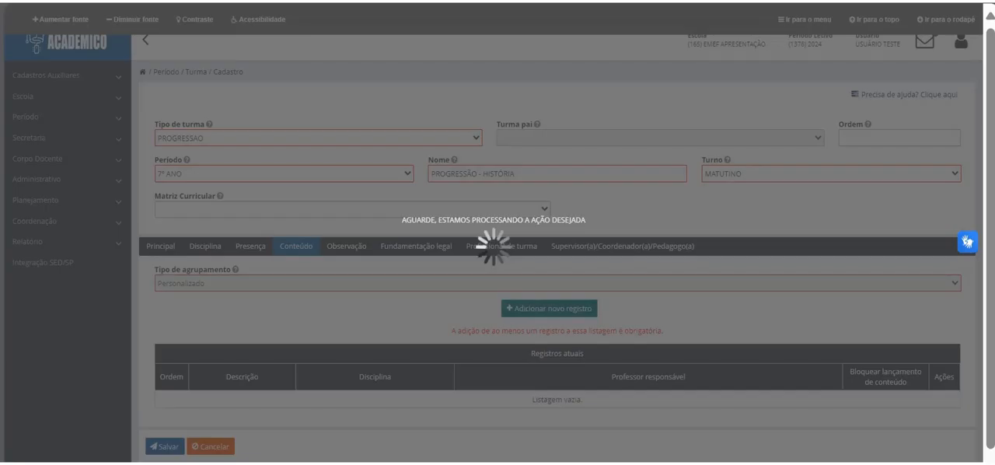
text(H)
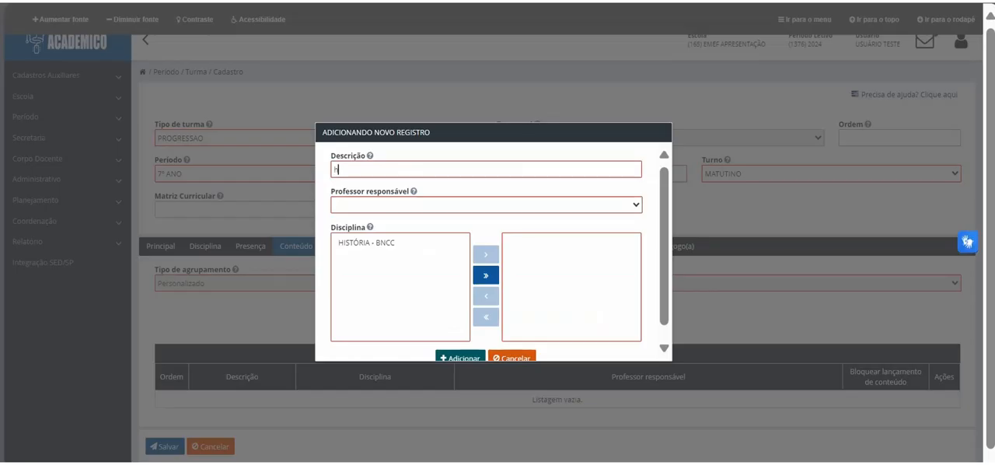
text(ISTÓRIA)
click(404, 205)
click(388, 240)
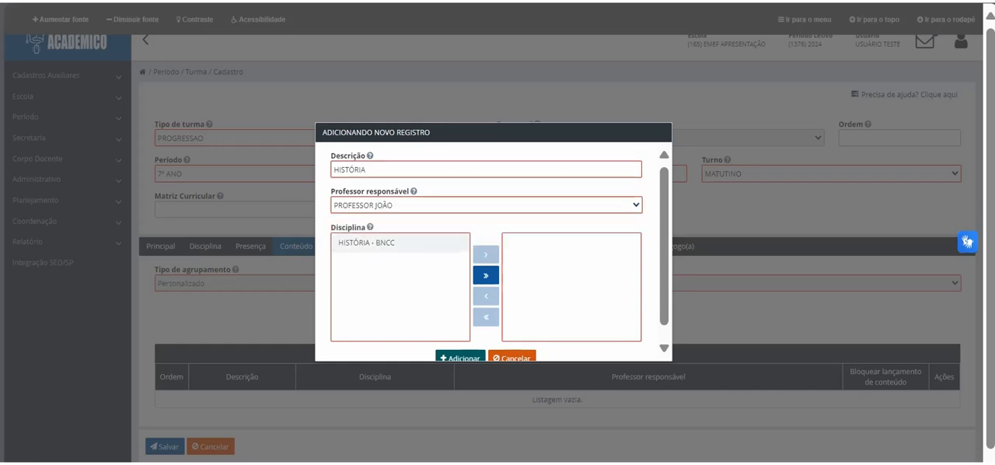
click(381, 242)
click(486, 255)
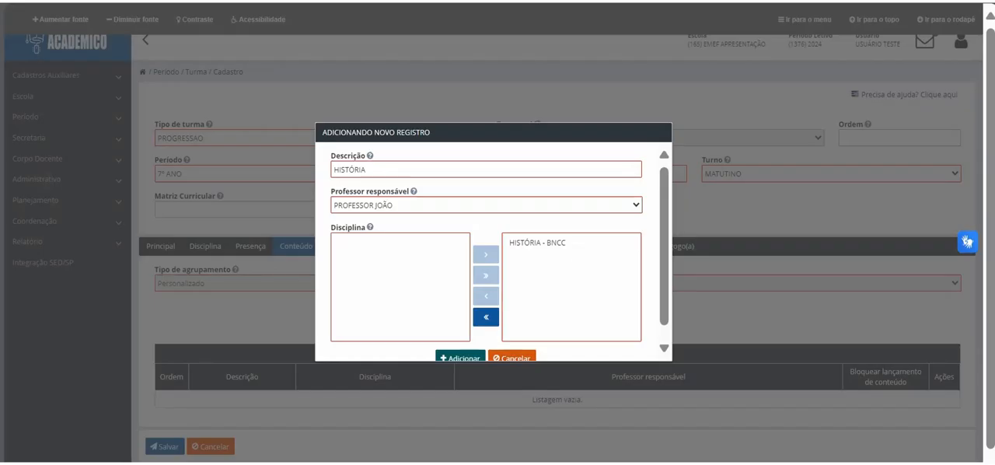
click(460, 357)
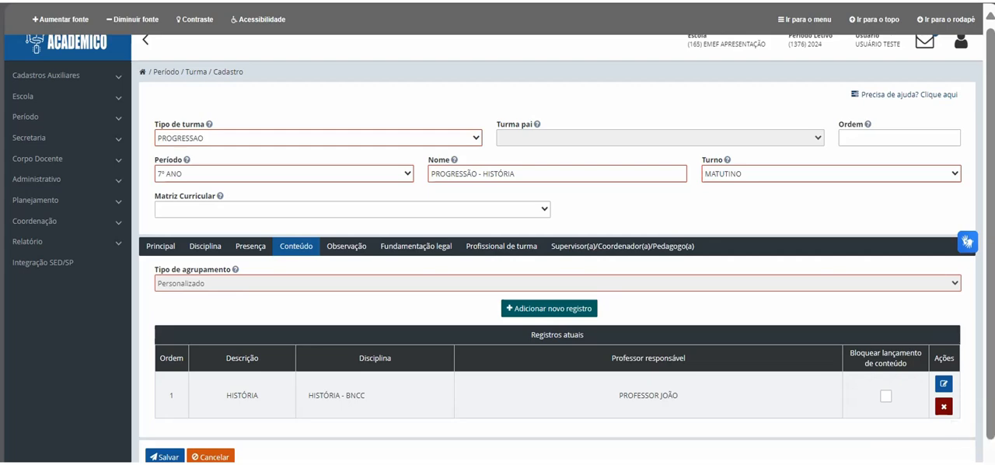
Step: Go through the Observação and Fundamentação legal sections without filling them in, and save the PROGRESSÃO - HISTÓRIA class
click(347, 245)
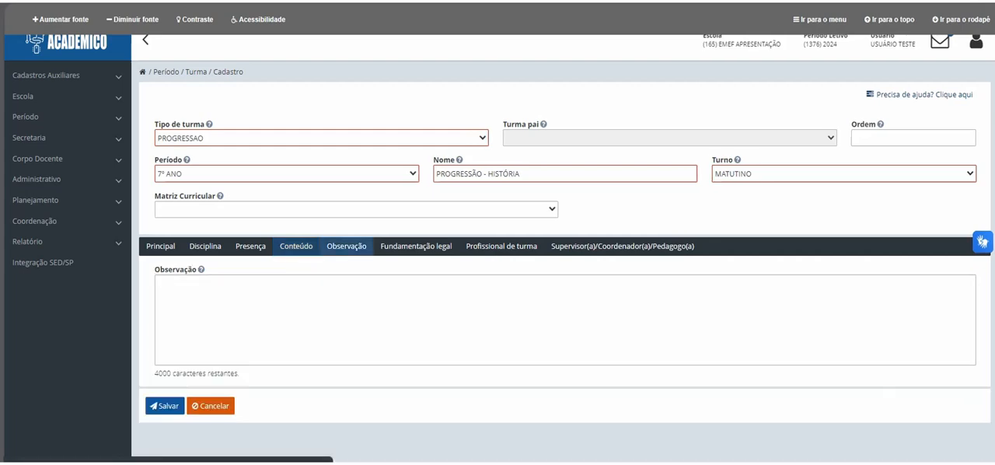
click(416, 245)
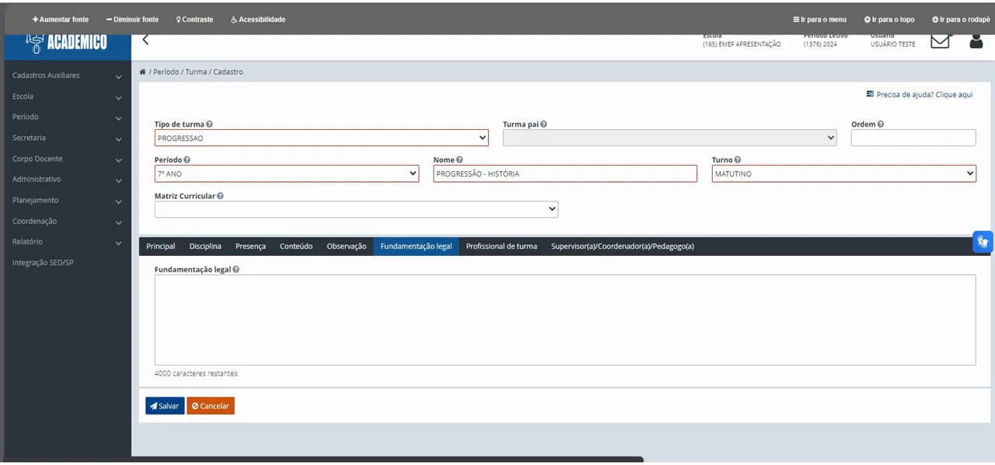
click(164, 404)
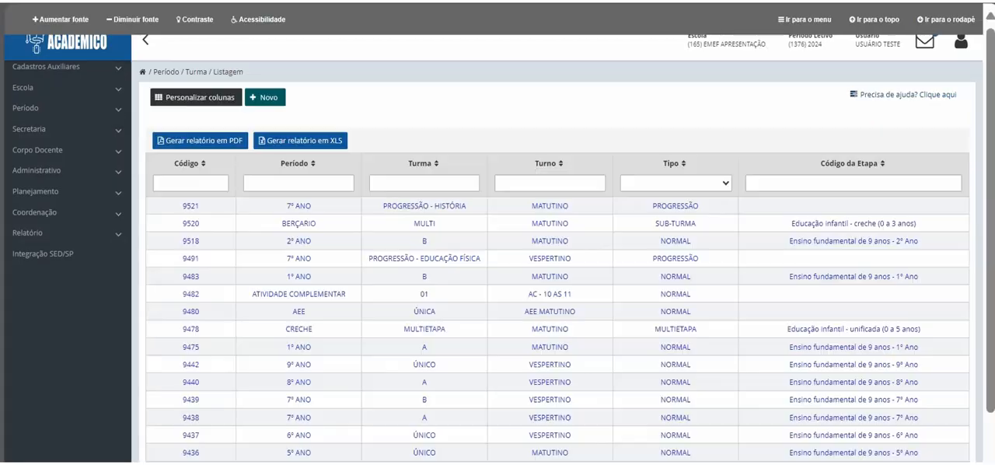